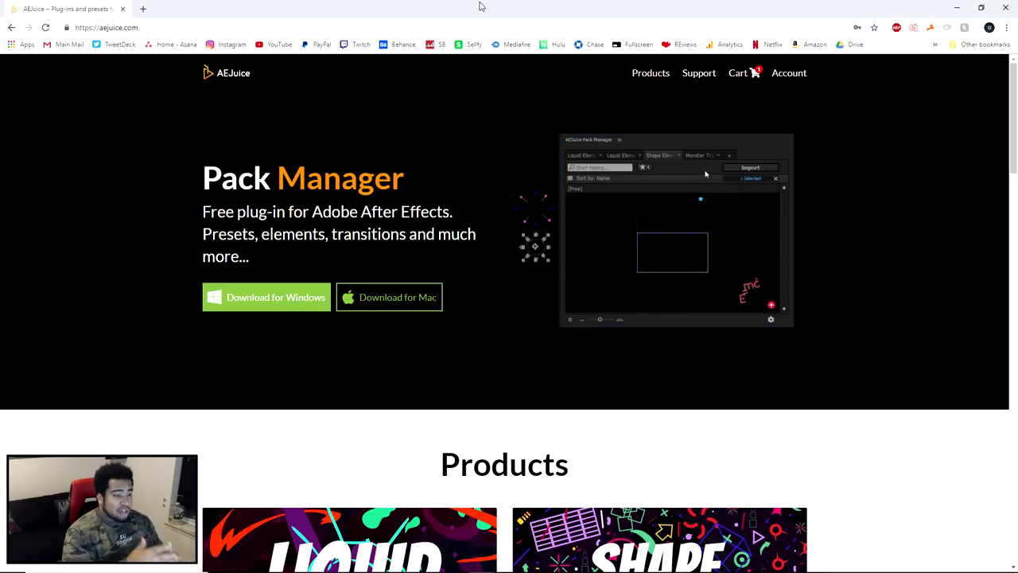
Show the AEJuice page full screen, switch to After Effects and open AEJuice Pack Manager 3
{"action": "key", "text": "F11"}
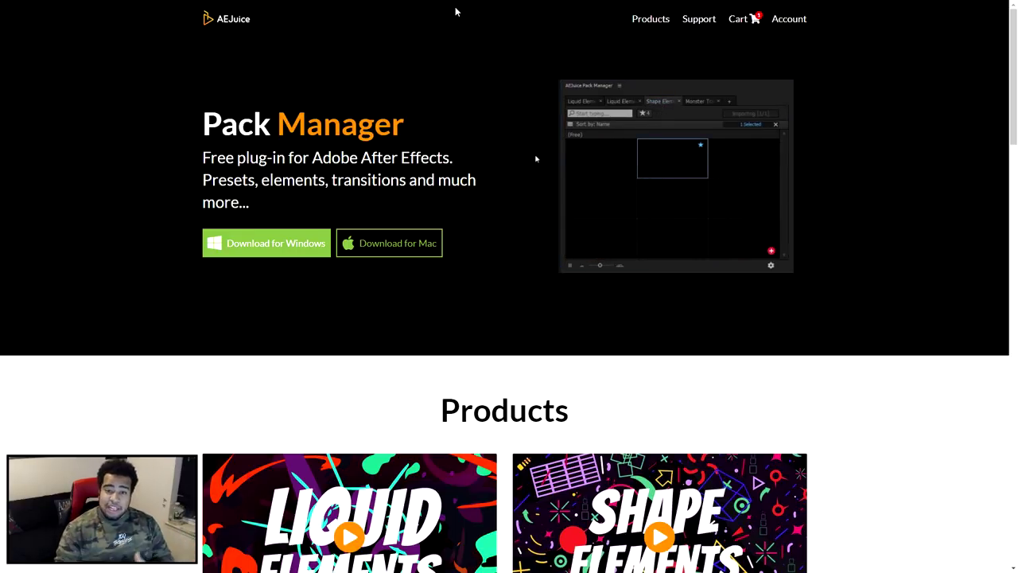
{"action": "key", "text": "super"}
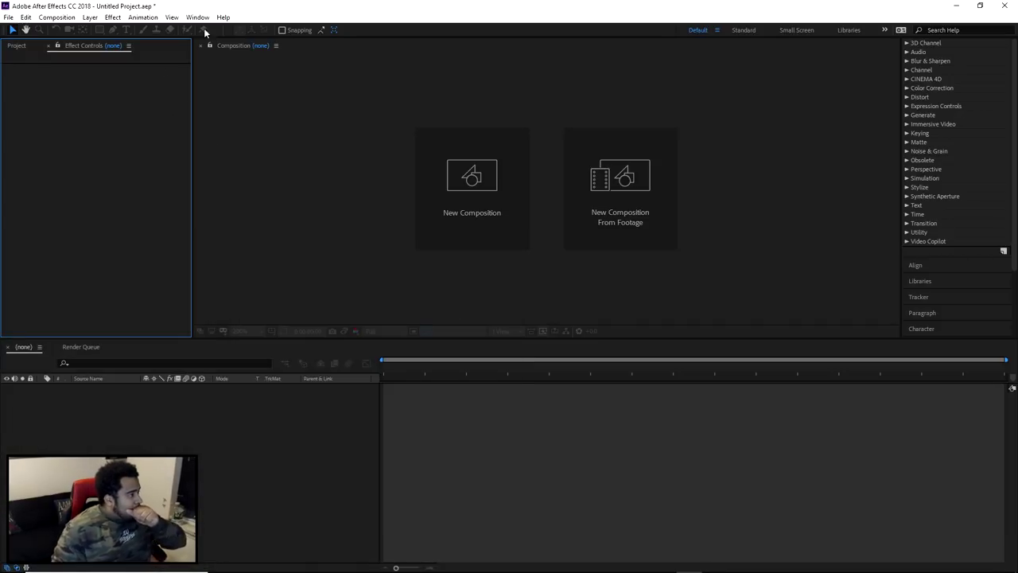
{"action": "left_click", "coordinate": [197, 17]}
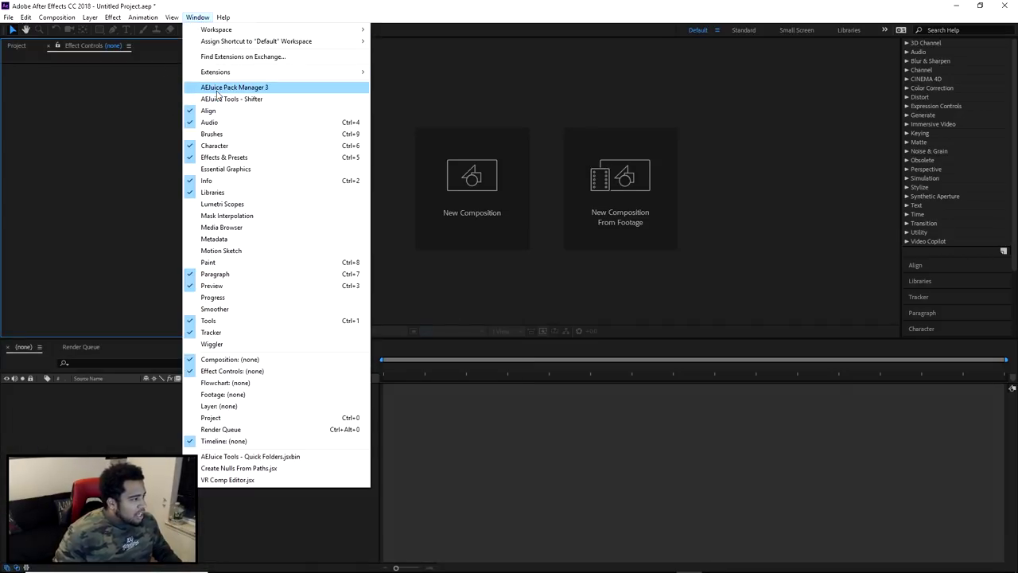
{"action": "left_click", "coordinate": [217, 89]}
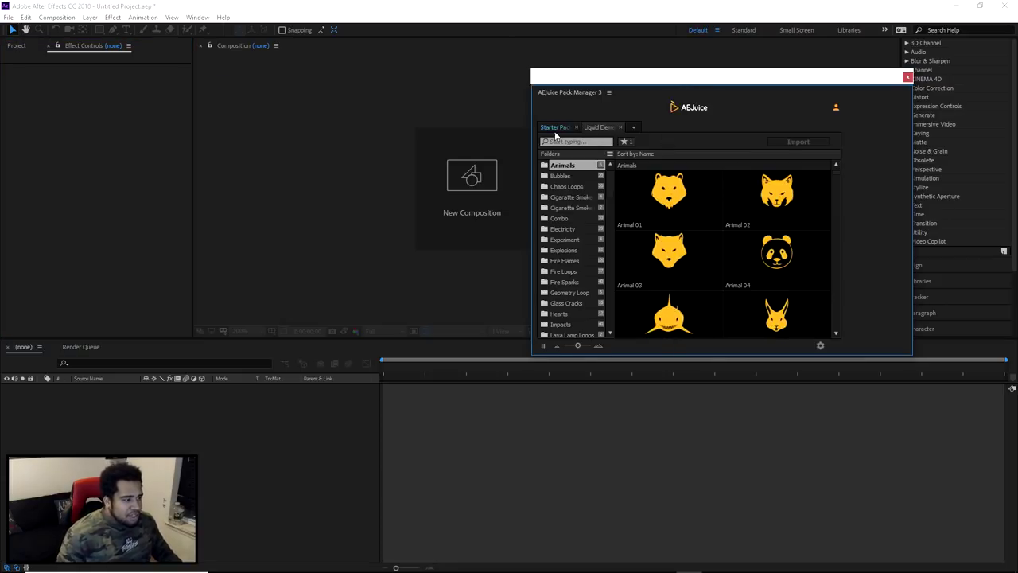
Browse the Starter Pack's preset folders from Liquid Elements through Motion Cafe UI and back to the start
{"action": "left_click", "coordinate": [599, 127]}
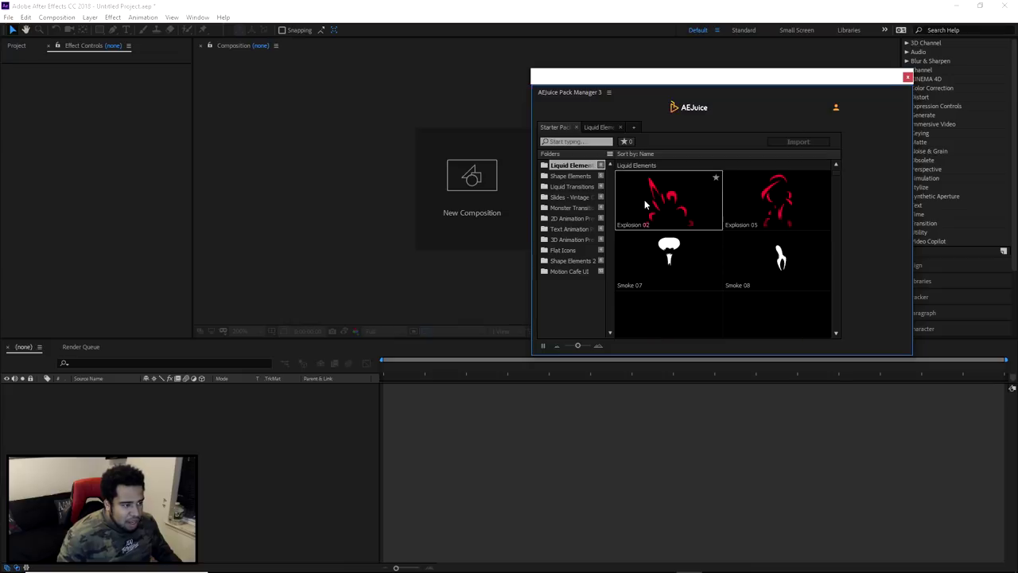
{"action": "scroll", "coordinate": [690, 216], "scroll_direction": "down", "scroll_amount": 10}
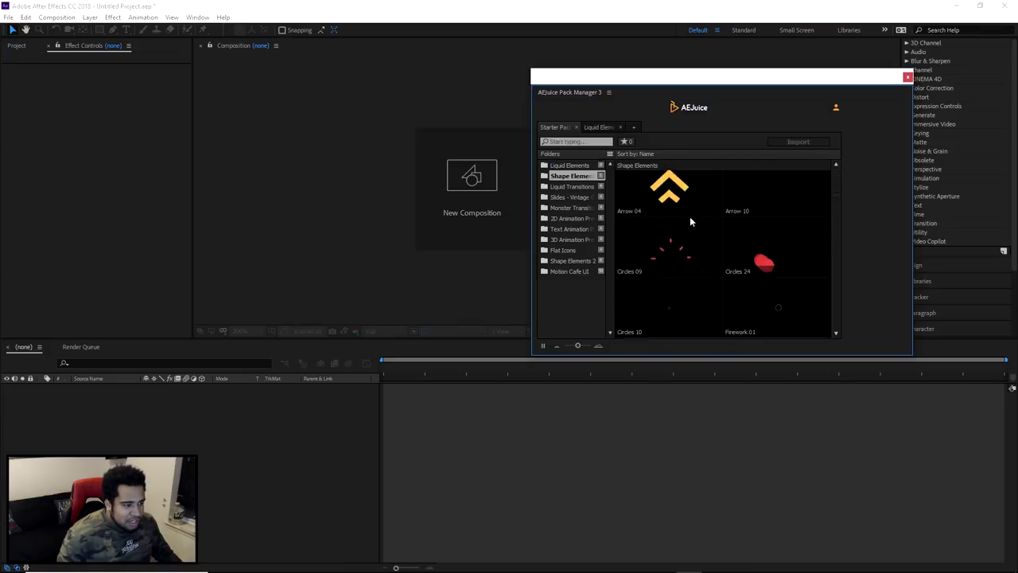
{"action": "scroll", "coordinate": [690, 217], "scroll_direction": "down", "scroll_amount": 15}
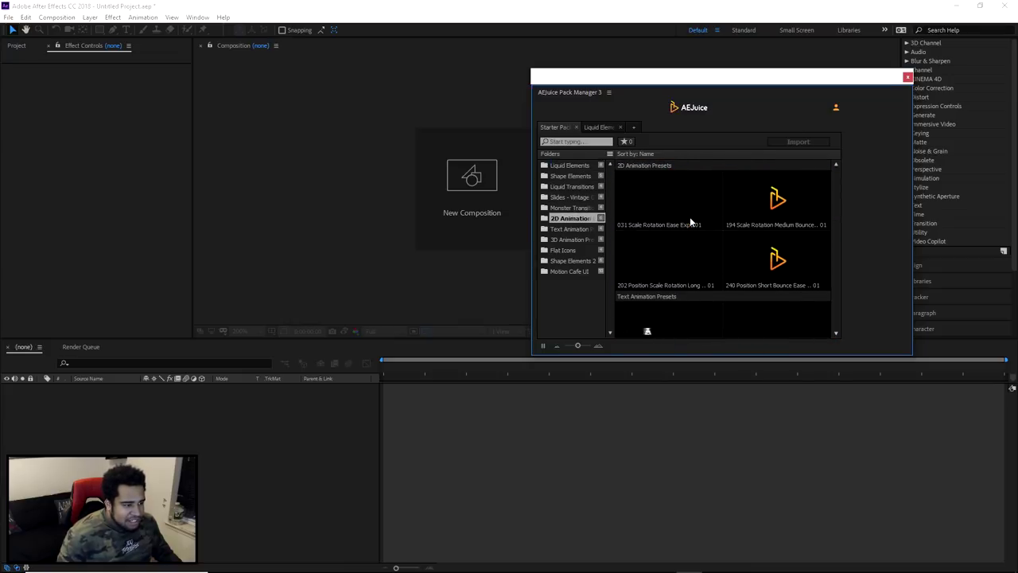
{"action": "scroll", "coordinate": [702, 273], "scroll_direction": "up", "scroll_amount": 5}
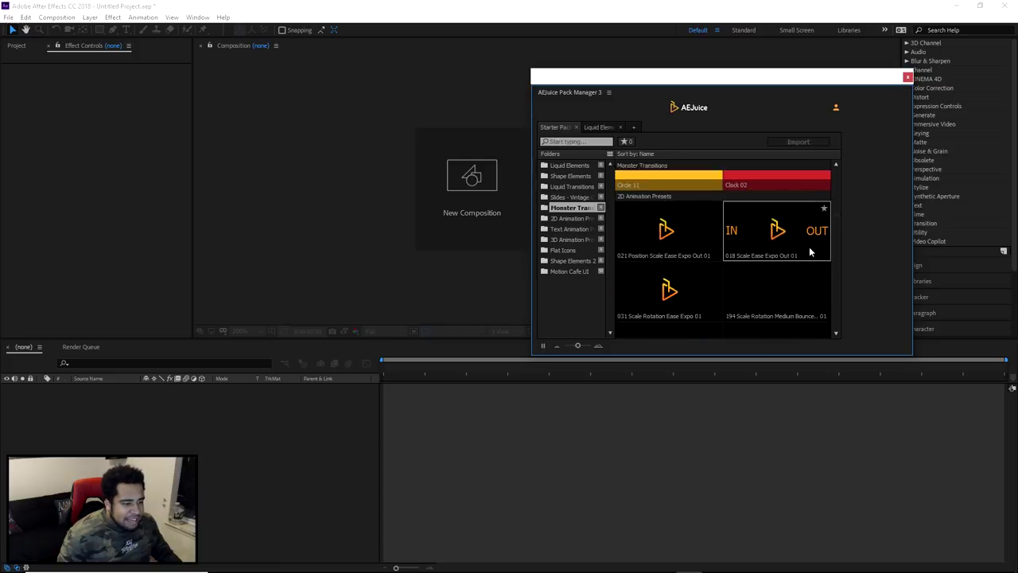
{"action": "scroll", "coordinate": [837, 248], "scroll_direction": "down", "scroll_amount": 15}
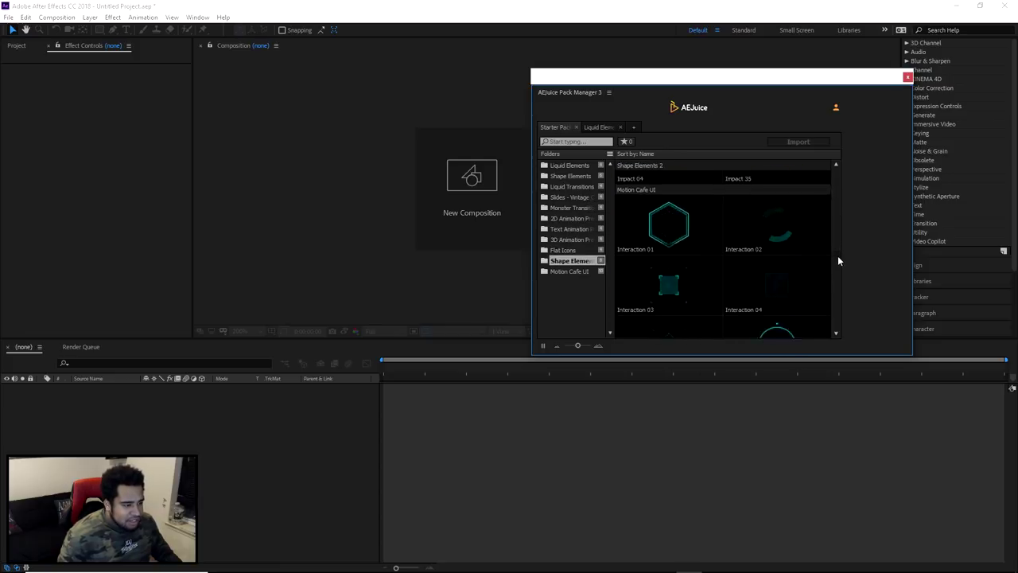
{"action": "scroll", "coordinate": [763, 278], "scroll_direction": "up", "scroll_amount": 3}
{"action": "scroll", "coordinate": [701, 293], "scroll_direction": "down", "scroll_amount": 2}
{"action": "scroll", "coordinate": [698, 291], "scroll_direction": "down", "scroll_amount": 2}
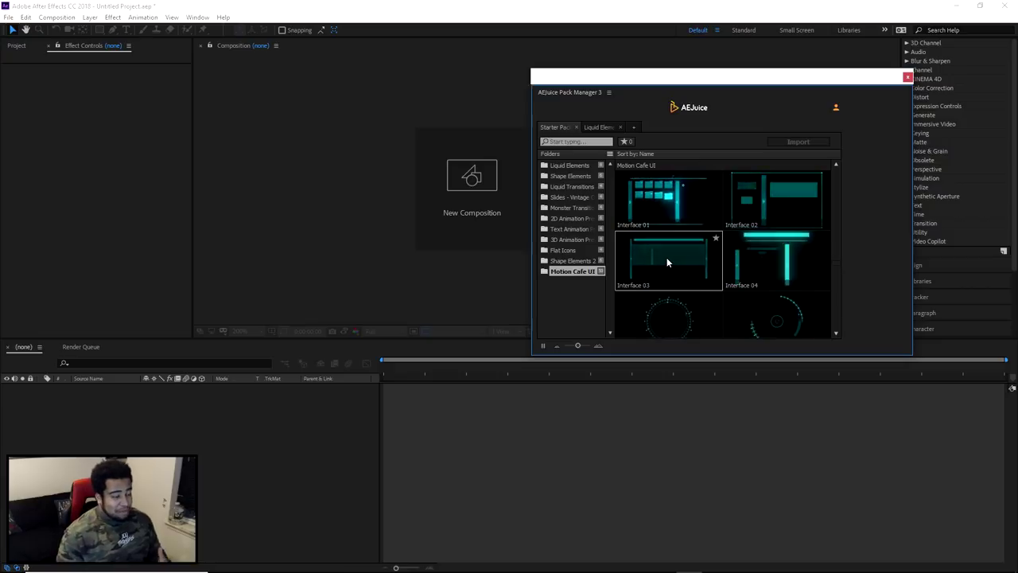
{"action": "scroll", "coordinate": [667, 237], "scroll_direction": "up", "scroll_amount": 10}
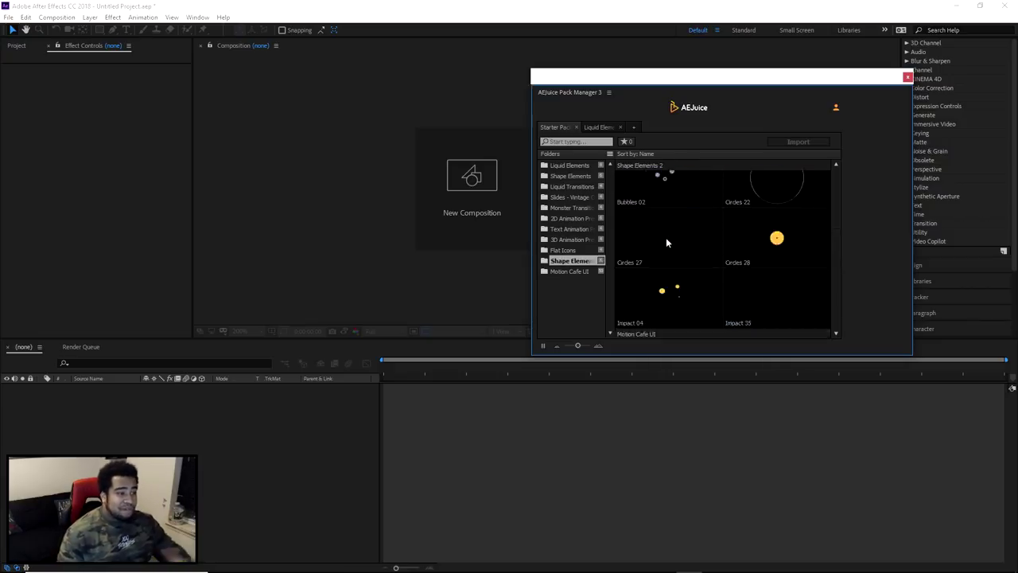
{"action": "scroll", "coordinate": [667, 243], "scroll_direction": "up", "scroll_amount": 10}
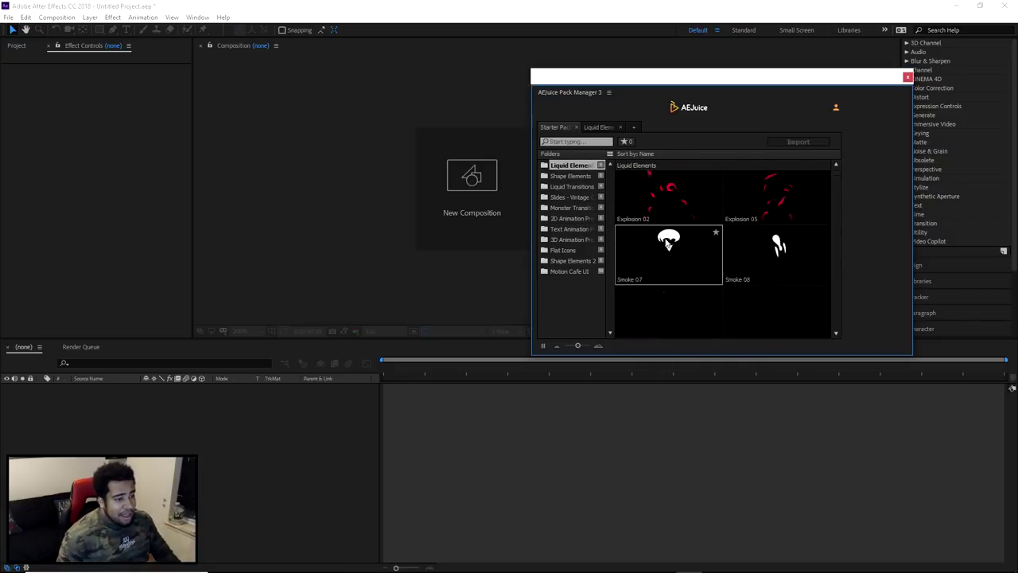
Browse the Liquid Elements pack from Animals through Swishes and close the Pack Manager
{"action": "left_click", "coordinate": [598, 127]}
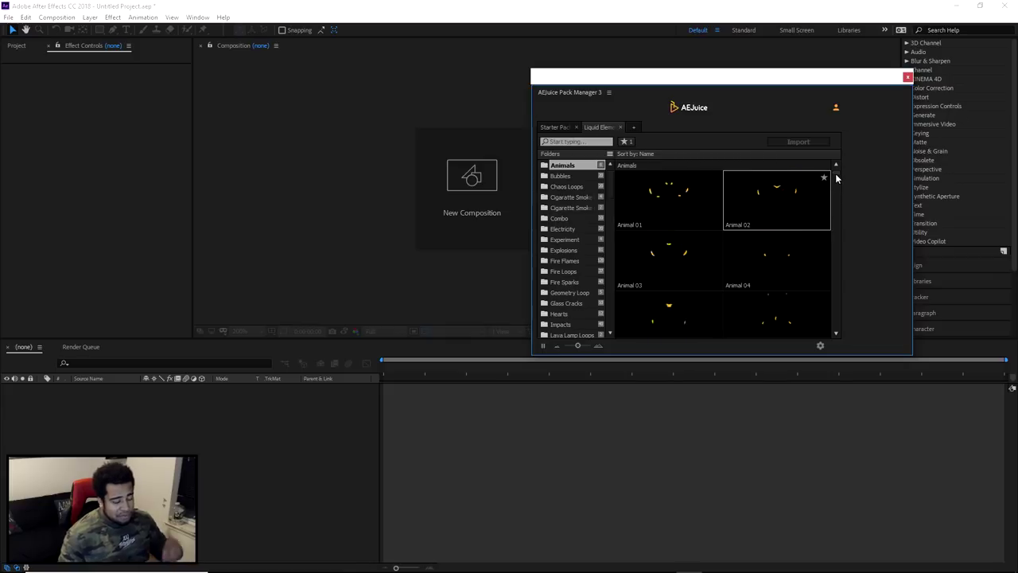
{"action": "scroll", "coordinate": [835, 178], "scroll_direction": "down", "scroll_amount": 15}
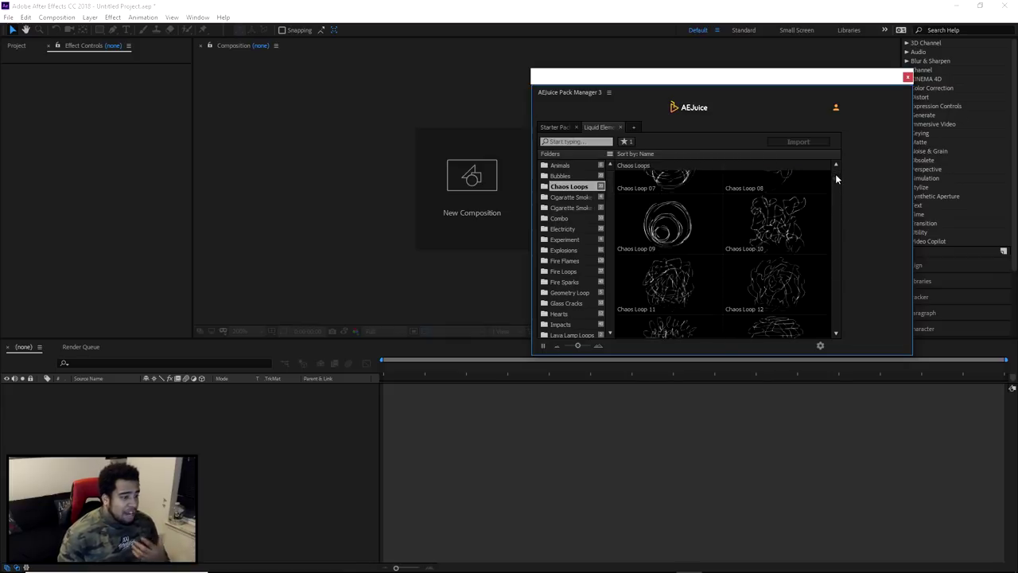
{"action": "scroll", "coordinate": [835, 178], "scroll_direction": "down", "scroll_amount": 3}
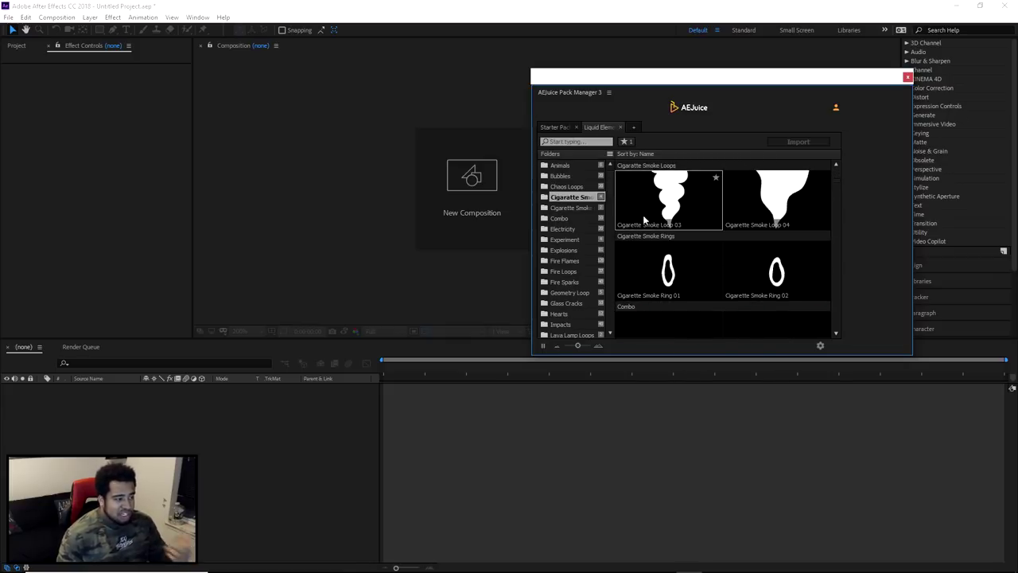
{"action": "scroll", "coordinate": [625, 220], "scroll_direction": "down", "scroll_amount": 10}
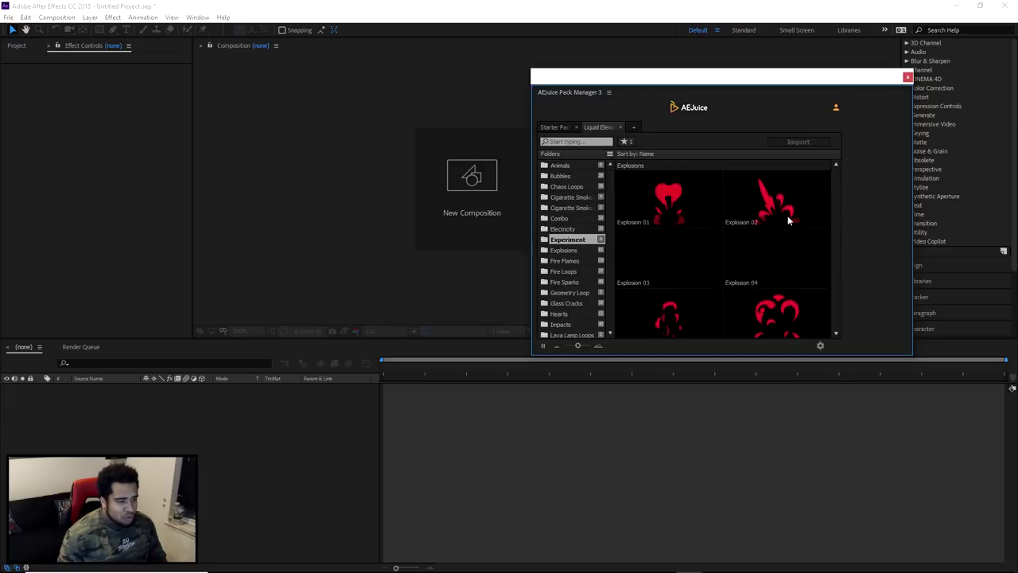
{"action": "scroll", "coordinate": [838, 199], "scroll_direction": "down", "scroll_amount": 8}
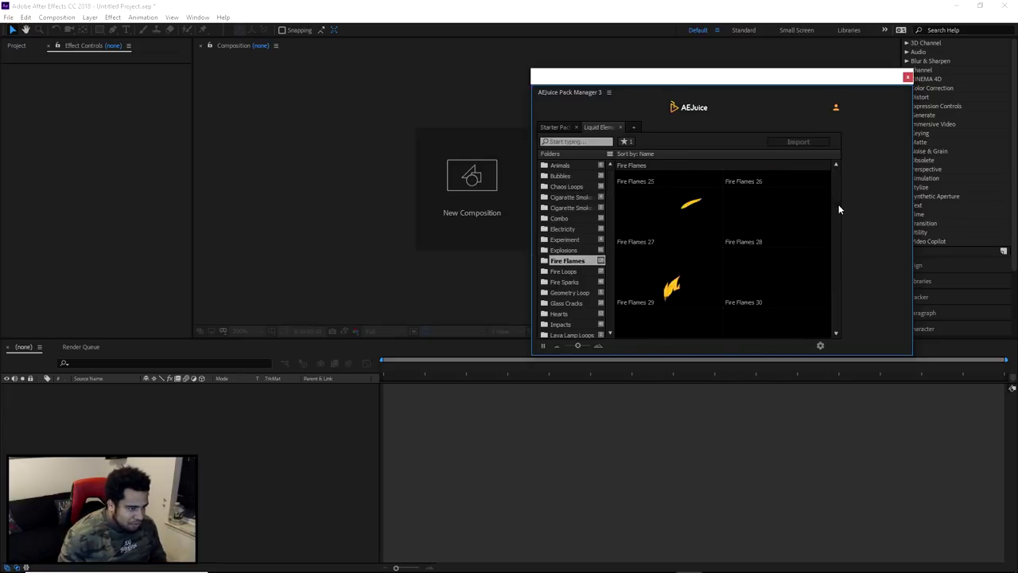
{"action": "scroll", "coordinate": [837, 211], "scroll_direction": "down", "scroll_amount": 4}
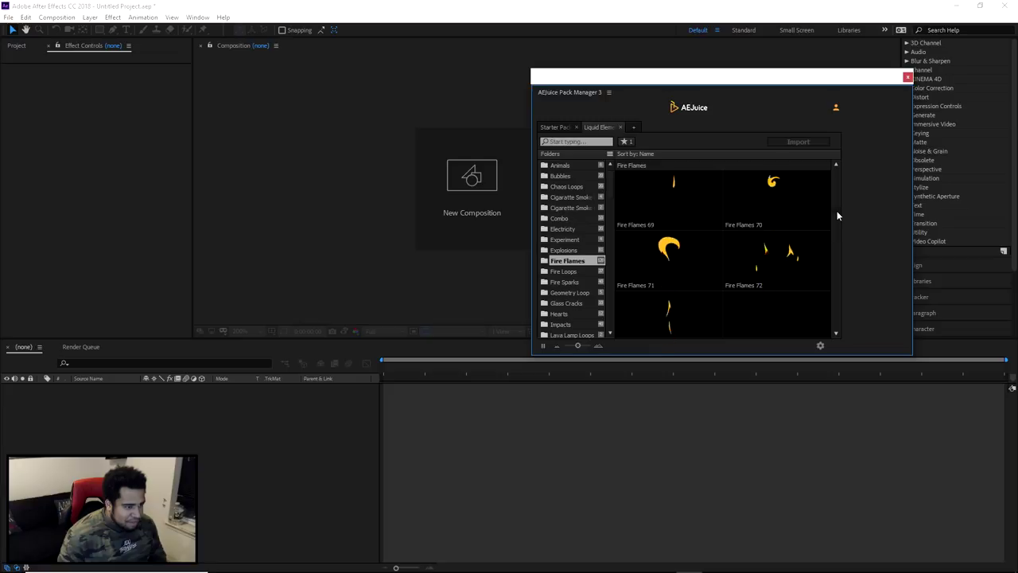
{"action": "scroll", "coordinate": [835, 229], "scroll_direction": "down", "scroll_amount": 15}
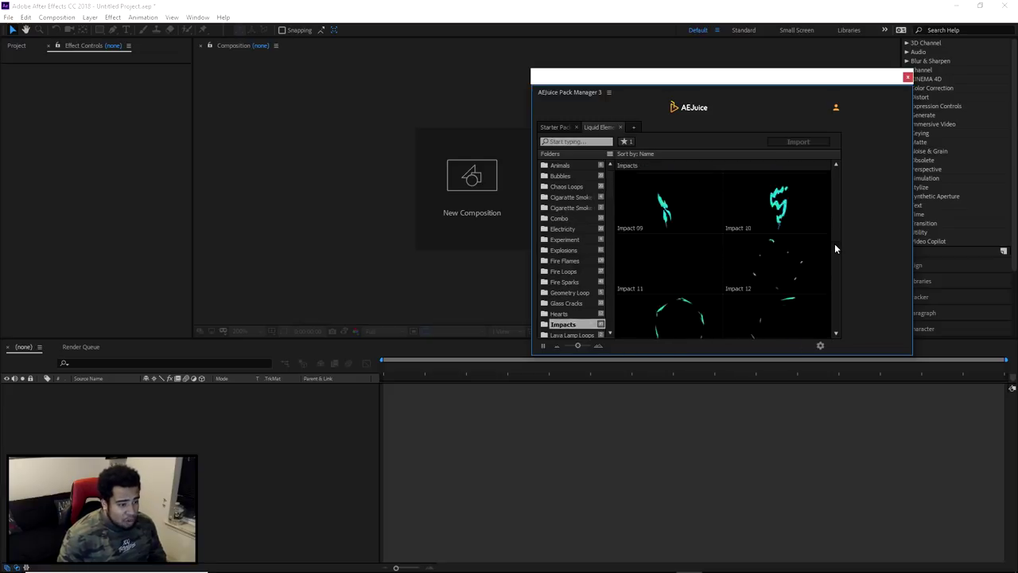
{"action": "scroll", "coordinate": [834, 247], "scroll_direction": "down", "scroll_amount": 6}
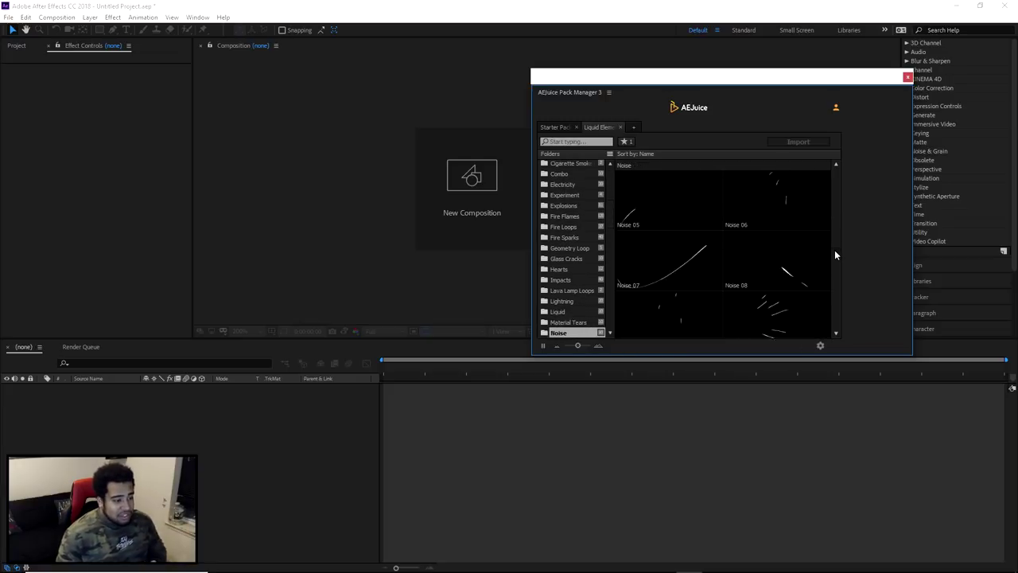
{"action": "scroll", "coordinate": [835, 250], "scroll_direction": "down", "scroll_amount": 15}
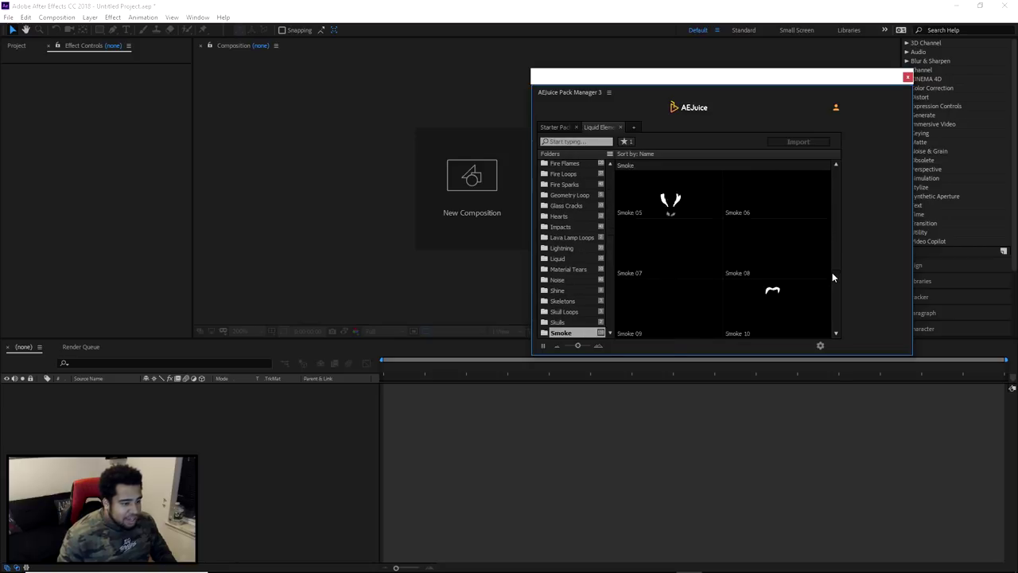
{"action": "scroll", "coordinate": [831, 290], "scroll_direction": "down", "scroll_amount": 20}
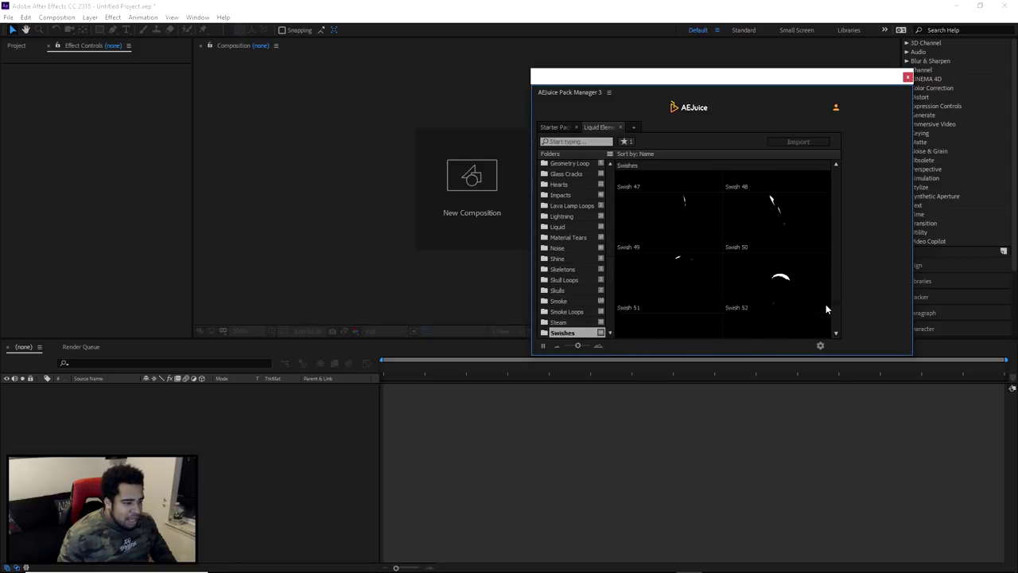
{"action": "left_click", "coordinate": [908, 77]}
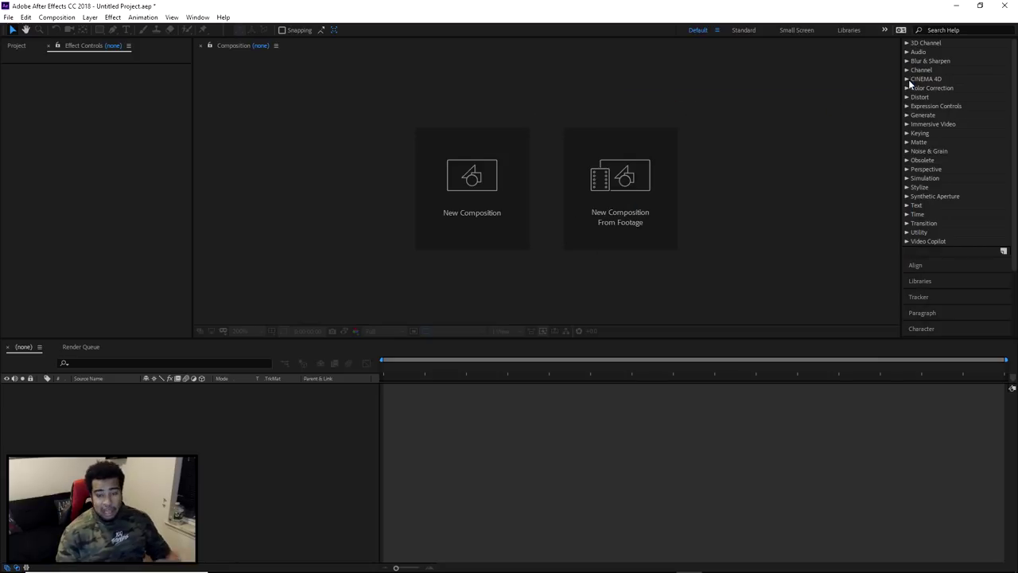
Switch to Photoshop and create a 1920 x 1080 px, 300 ppi document from the saved Desktop 1920 preset
{"action": "mouse_move", "coordinate": [482, 562]}
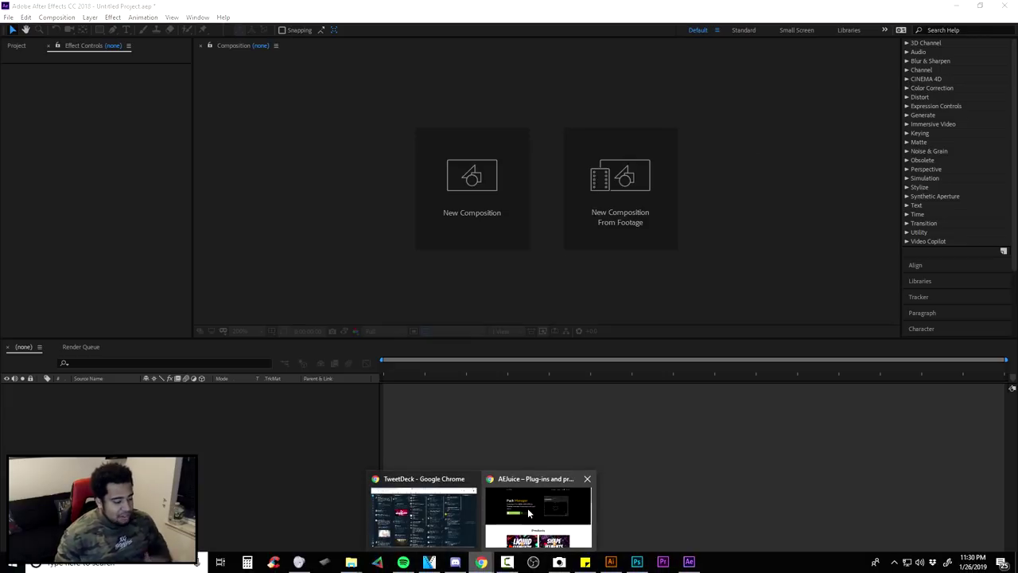
{"action": "mouse_move", "coordinate": [528, 514]}
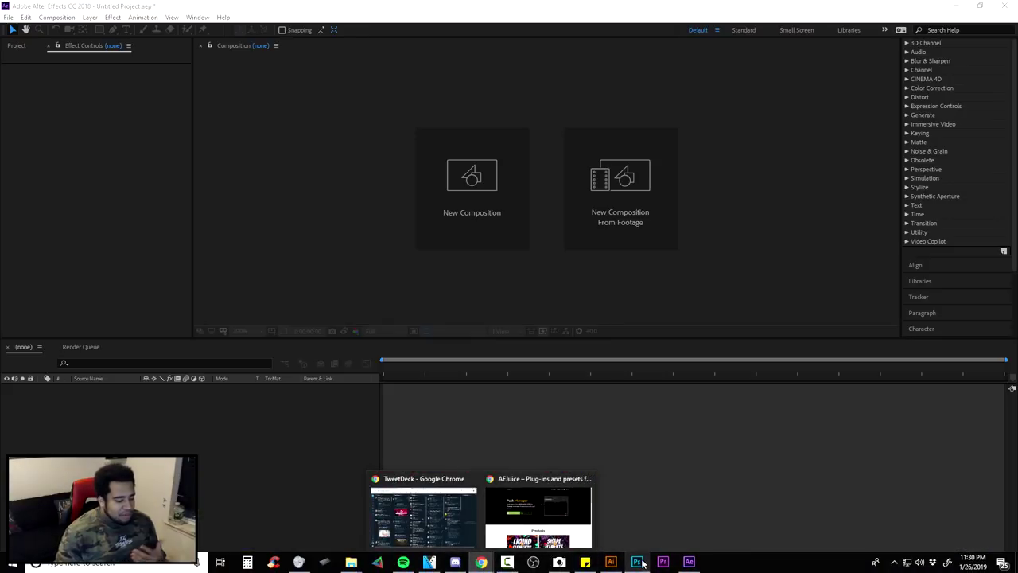
{"action": "left_click", "coordinate": [638, 562]}
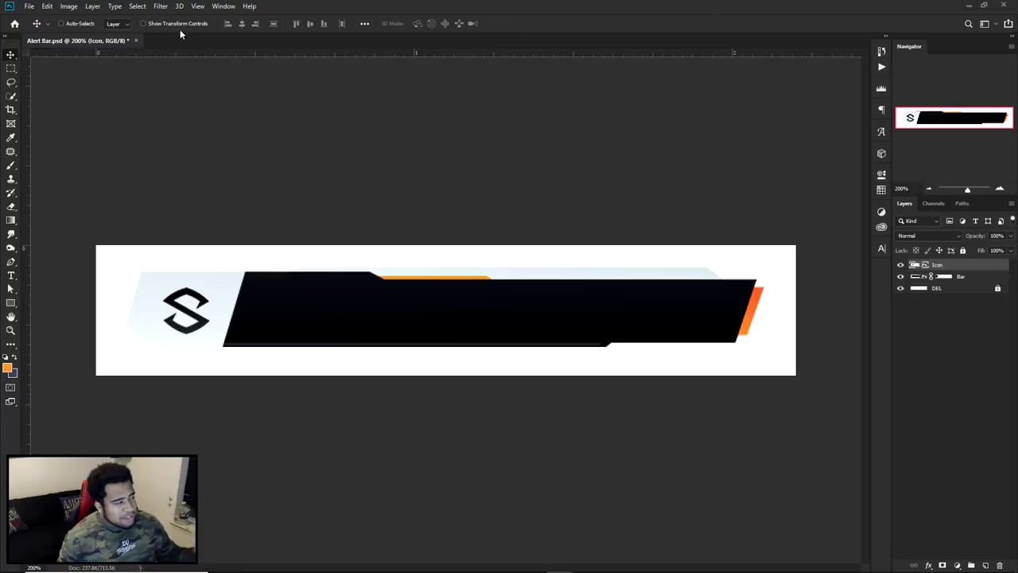
{"action": "left_click", "coordinate": [32, 6]}
{"action": "left_click", "coordinate": [36, 17]}
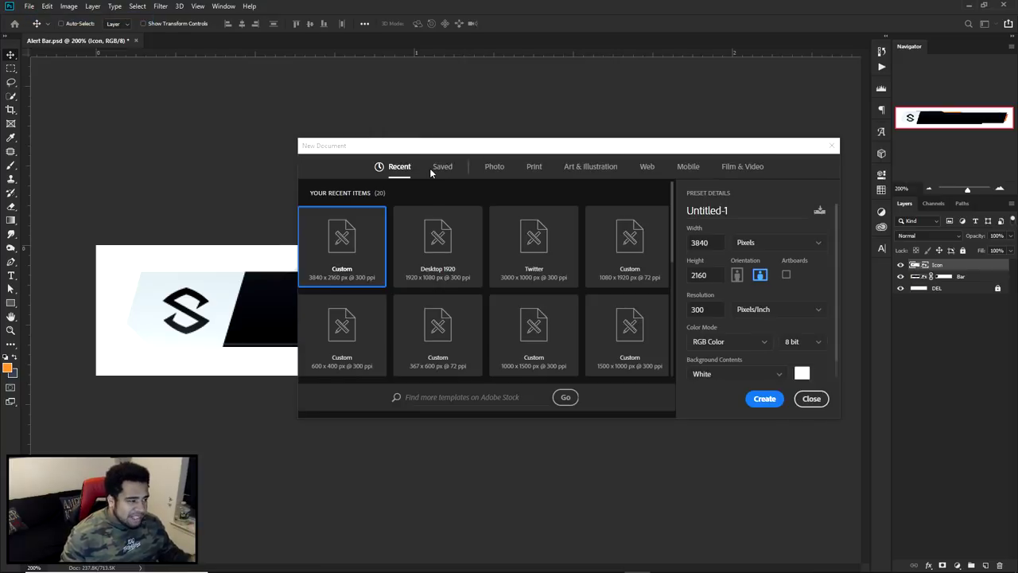
{"action": "left_click", "coordinate": [442, 166]}
{"action": "left_click", "coordinate": [467, 230]}
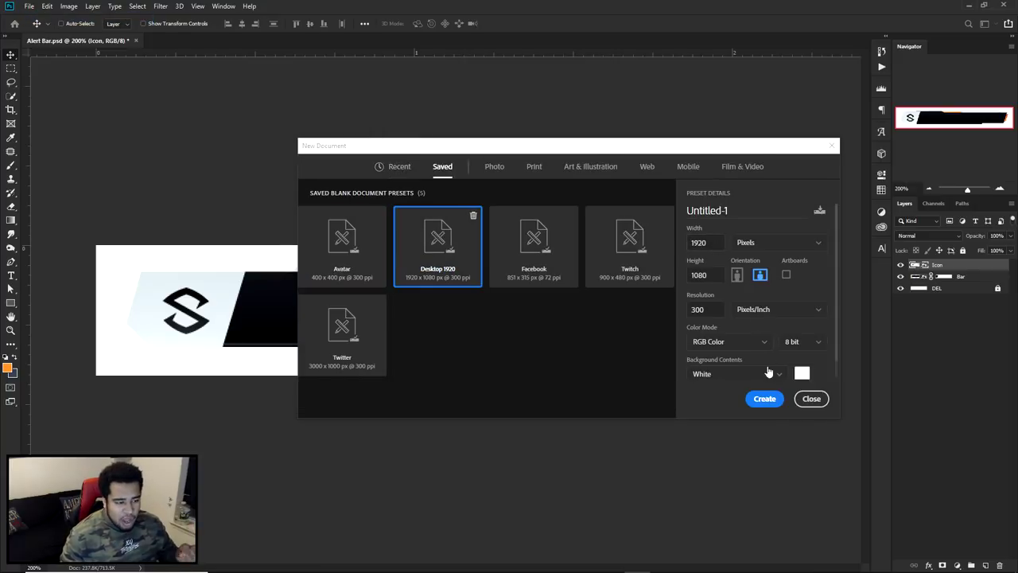
{"action": "left_click", "coordinate": [760, 398]}
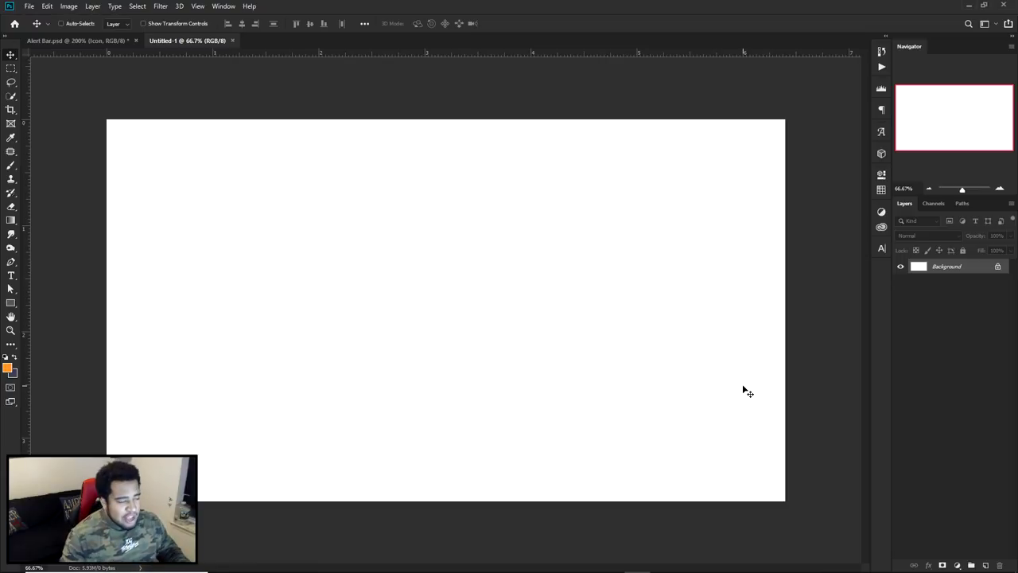
Add a new layer to the untitled document and fill a wide rectangular selection near the canvas's upper edge with the orange foreground colour
{"action": "left_click", "coordinate": [103, 41]}
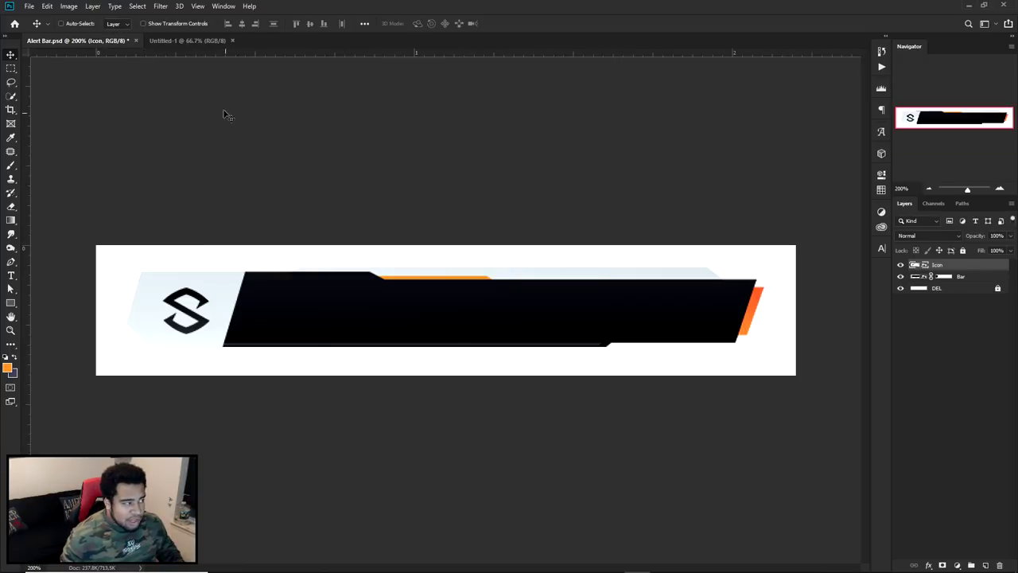
{"action": "left_click", "coordinate": [195, 43]}
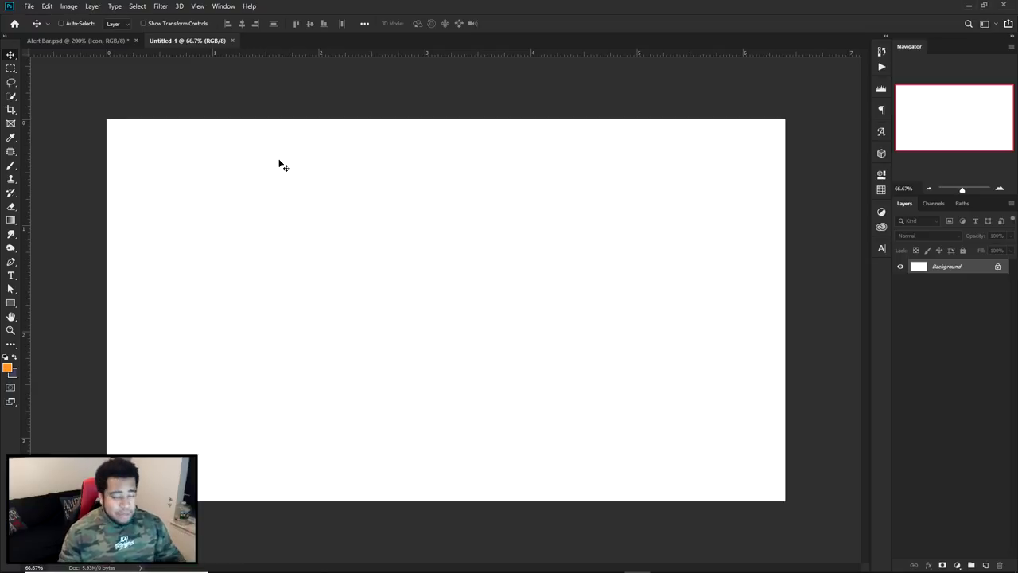
{"action": "left_click", "coordinate": [985, 566]}
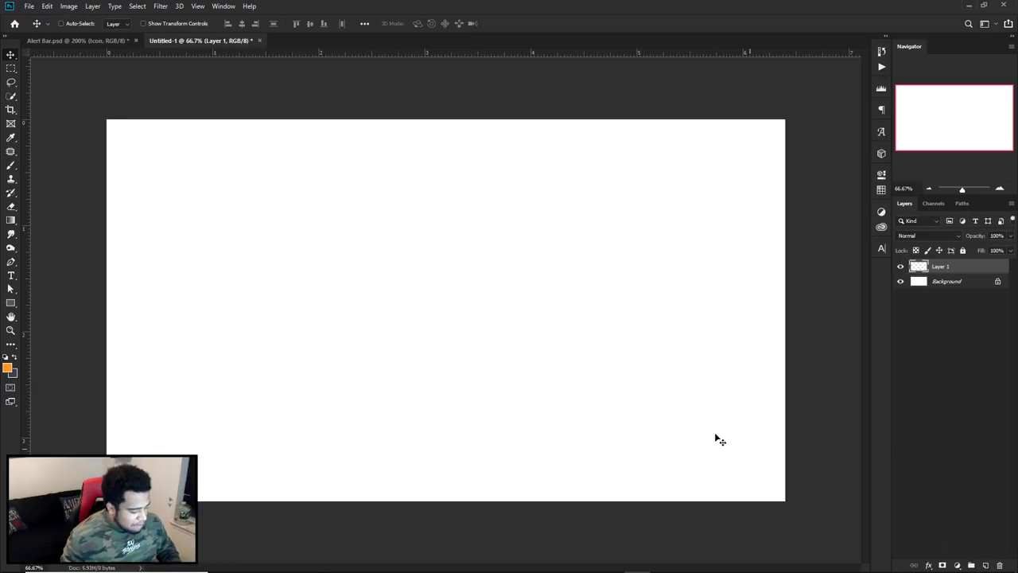
{"action": "key", "text": "m"}
{"action": "left_click_drag", "start_coordinate": [263, 137], "coordinate": [589, 182]}
{"action": "left_click_drag", "start_coordinate": [499, 172], "coordinate": [522, 191]}
{"action": "right_click", "coordinate": [552, 175]}
{"action": "left_click", "coordinate": [464, 199]}
{"action": "key", "text": "alt+BackSpace"}
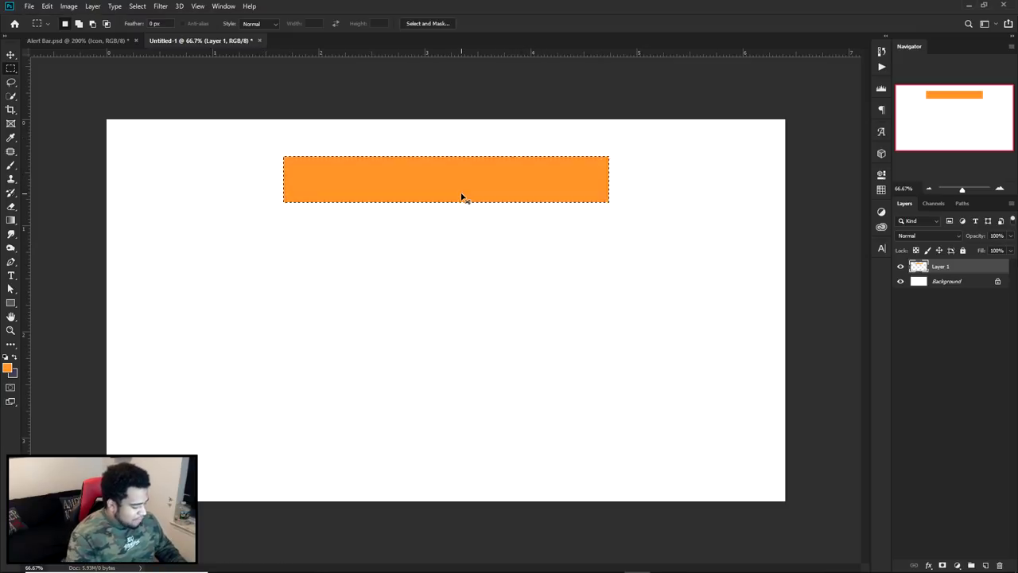
Narrow the orange rectangle evenly from both sides, clear the selection and move the rectangle to the centre of the canvas
{"action": "key", "text": "ctrl+t"}
{"action": "left_click_drag", "start_coordinate": [610, 180], "coordinate": [514, 180]}
{"action": "key", "text": "Return"}
{"action": "left_click_drag", "start_coordinate": [435, 182], "coordinate": [507, 204]}
{"action": "key", "text": "ctrl+d"}
{"action": "key", "text": "v"}
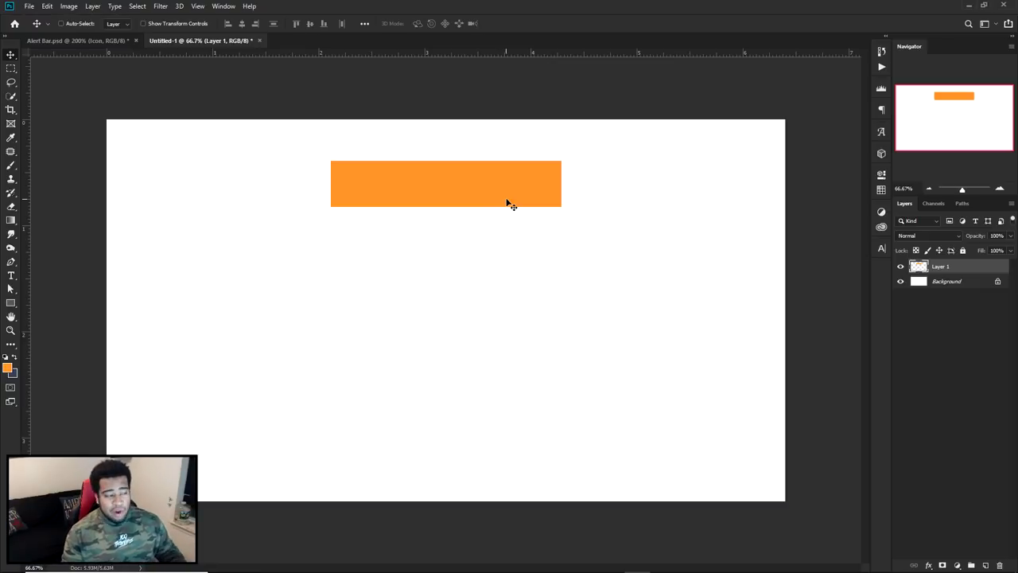
{"action": "left_click_drag", "start_coordinate": [513, 180], "coordinate": [518, 302]}
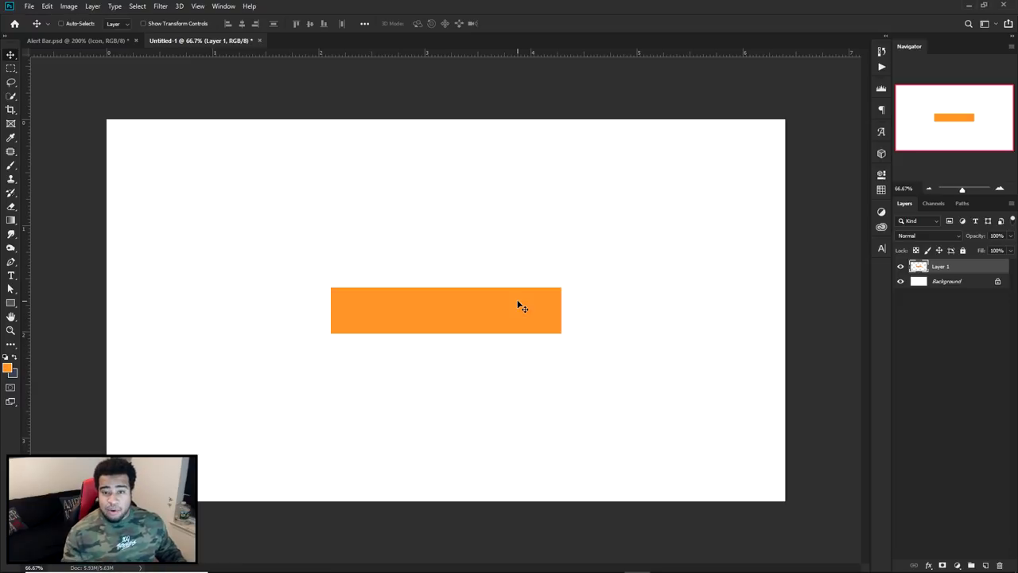
Crop the untitled document from all four sides to a narrow margin around the orange rectangle
{"action": "key", "text": "c"}
{"action": "left_click_drag", "start_coordinate": [445, 121], "coordinate": [446, 183]}
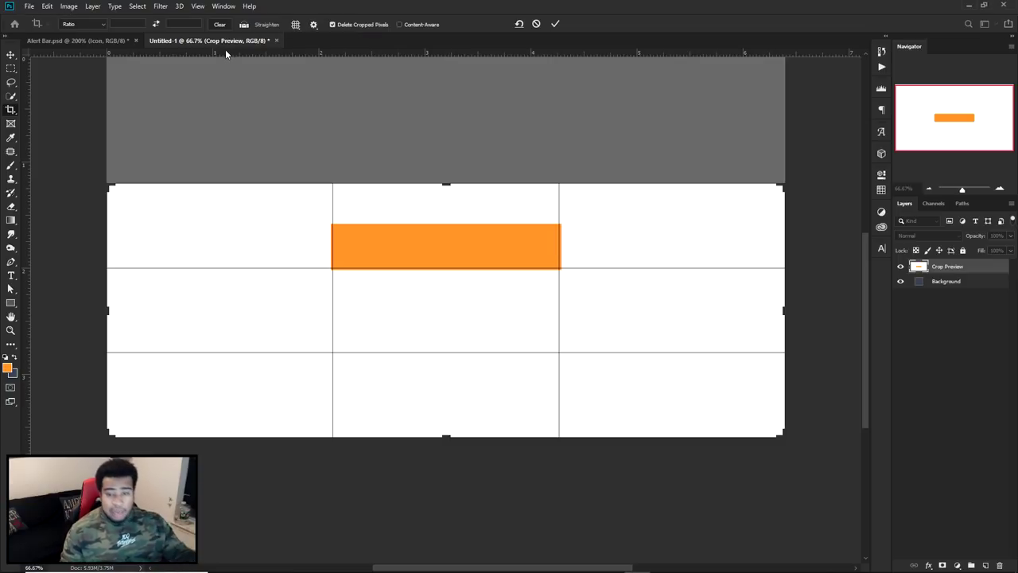
{"action": "left_click_drag", "start_coordinate": [446, 435], "coordinate": [445, 352]}
{"action": "left_click_drag", "start_coordinate": [439, 273], "coordinate": [448, 281]}
{"action": "left_click_drag", "start_coordinate": [785, 313], "coordinate": [678, 310]}
{"action": "left_click_drag", "start_coordinate": [213, 311], "coordinate": [316, 316]}
{"action": "left_click", "coordinate": [555, 25]}
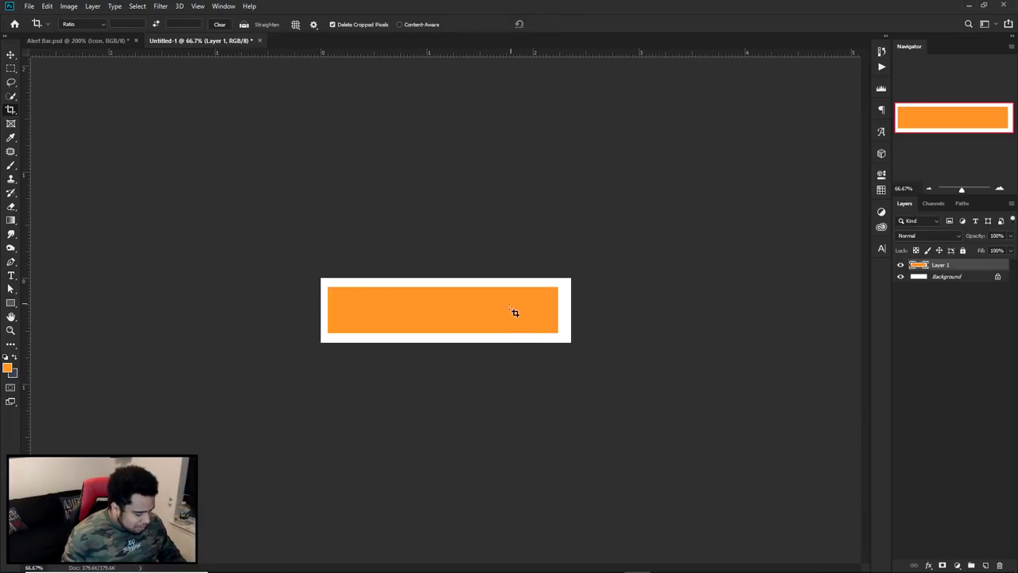
Shift the orange rectangle slightly within the cropped canvas, move it back and close the untitled document without saving
{"action": "key", "text": "v"}
{"action": "left_click_drag", "start_coordinate": [490, 318], "coordinate": [492, 319]}
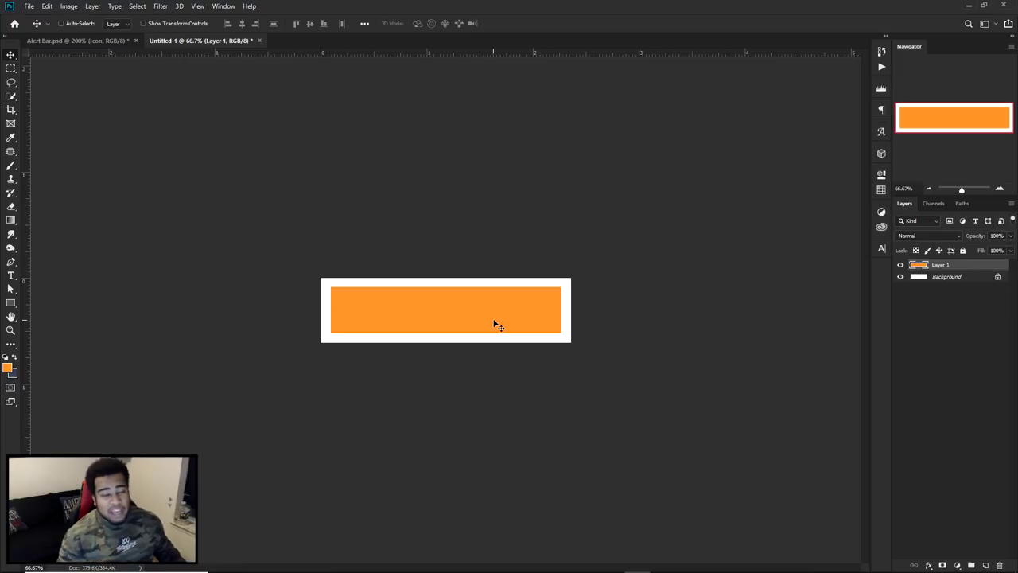
{"action": "mouse_move", "coordinate": [494, 320]}
{"action": "left_mouse_down"}
{"action": "mouse_move", "coordinate": [486, 326]}
{"action": "mouse_move", "coordinate": [514, 300]}
{"action": "mouse_move", "coordinate": [491, 321]}
{"action": "left_mouse_up"}
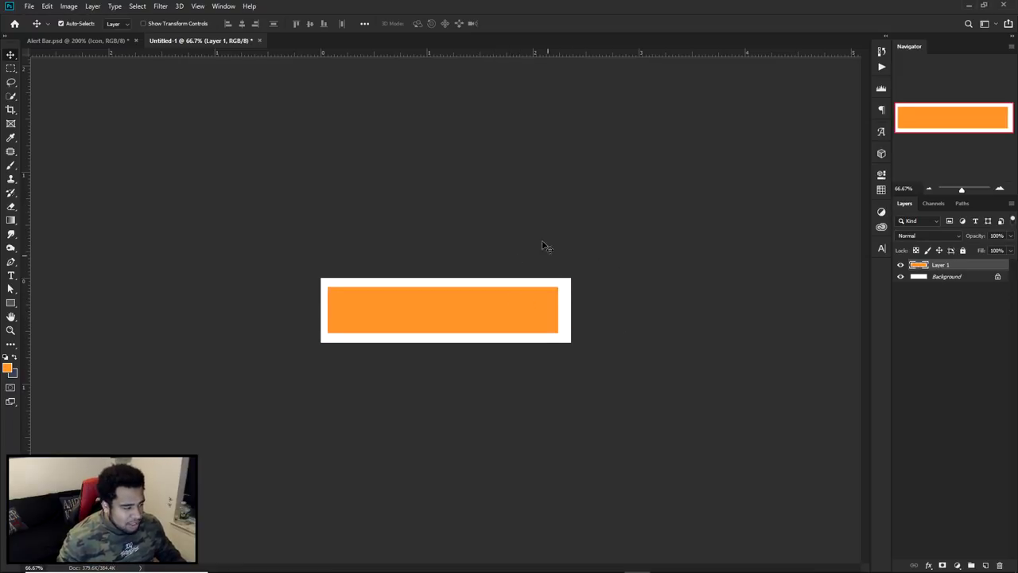
{"action": "left_click", "coordinate": [260, 40]}
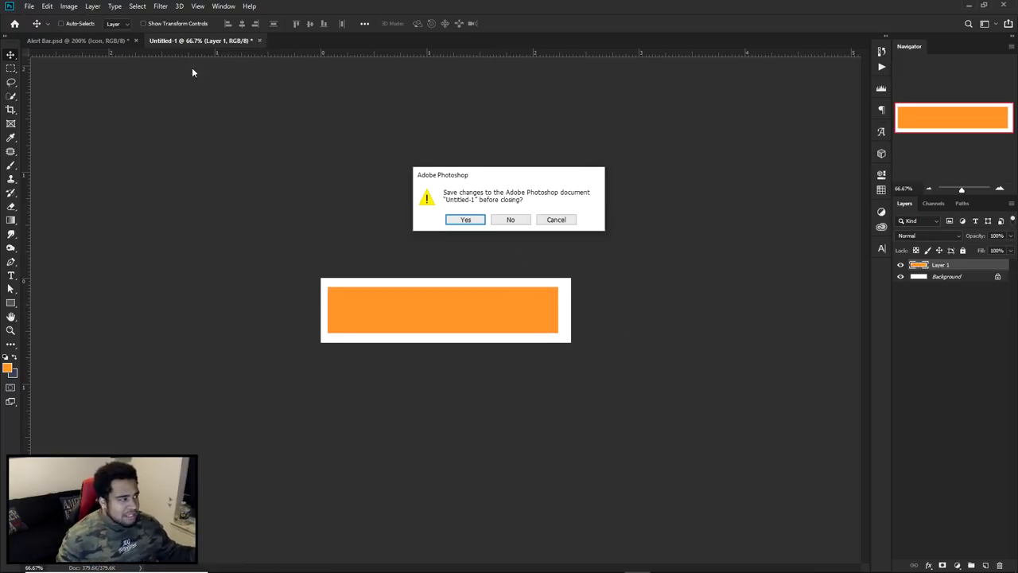
{"action": "left_click", "coordinate": [509, 219]}
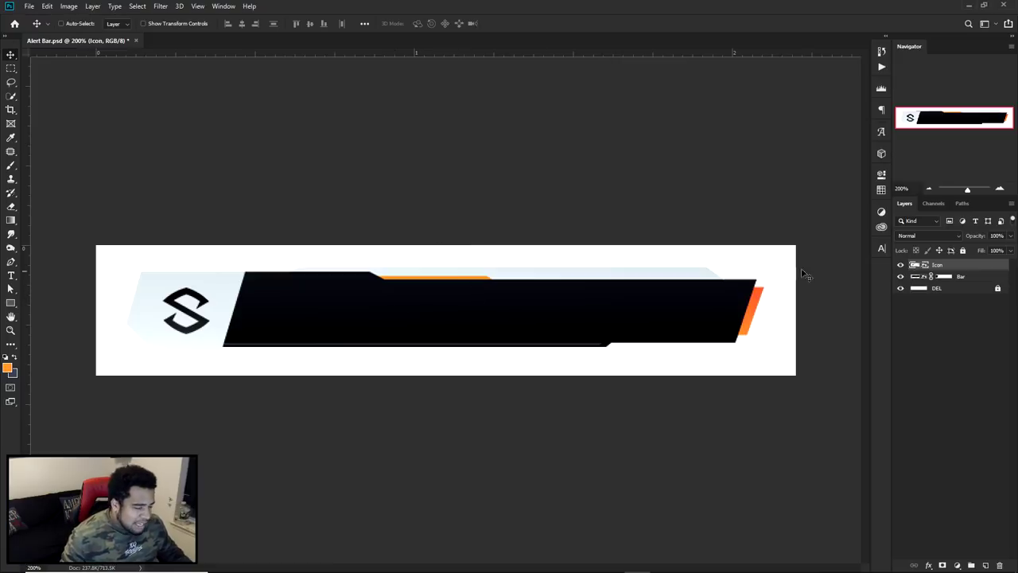
Add a new layer directly above the DEL layer and fill it with the slate-blue background colour
{"action": "left_click", "coordinate": [949, 288]}
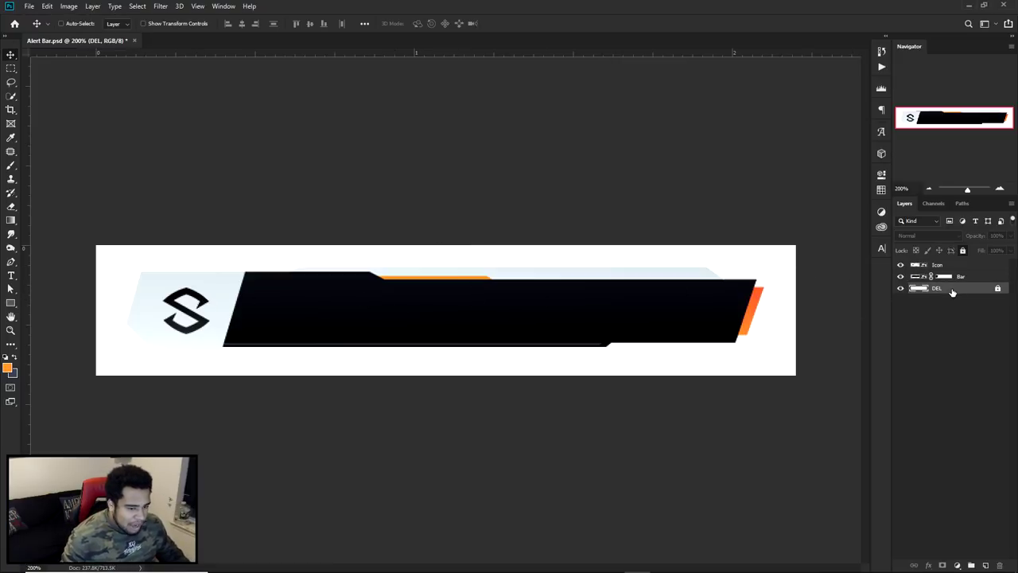
{"action": "key", "text": "ctrl+shift+n"}
{"action": "key", "text": "Return"}
{"action": "key", "text": "alt+BackSpace"}
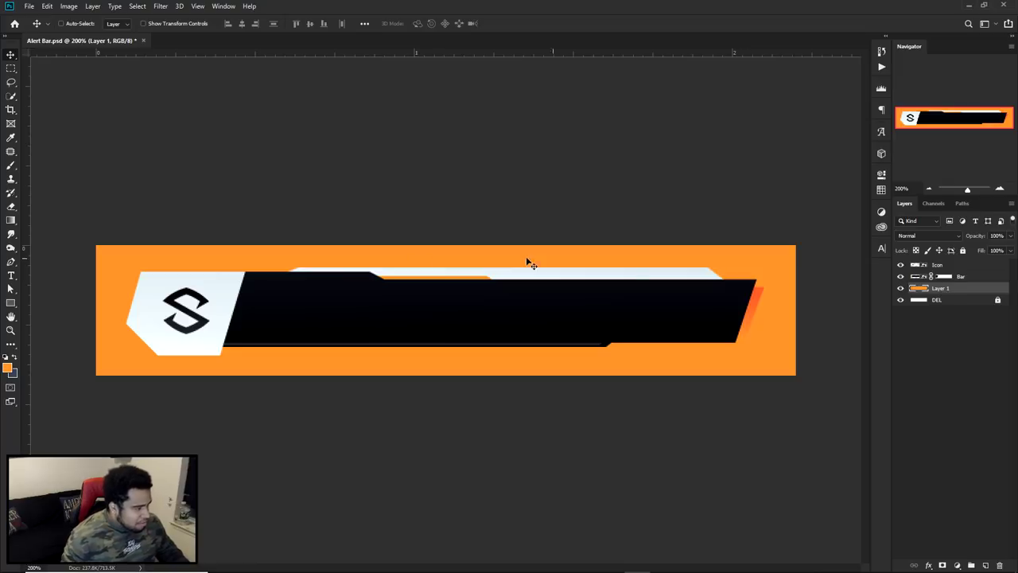
{"action": "key", "text": "ctrl+BackSpace"}
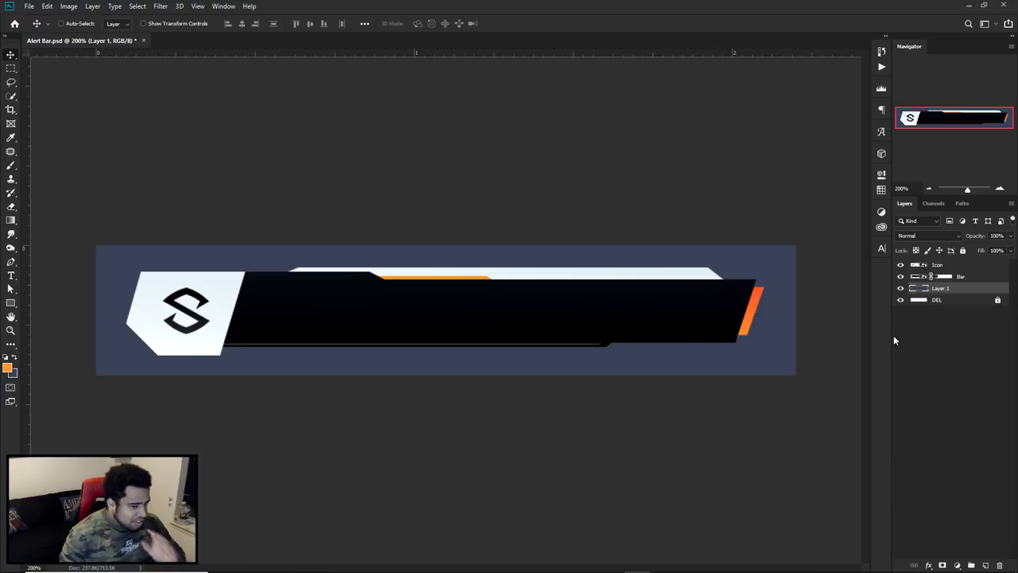
On a new layer, start a Pen path along the black bar's stepped lower edge and up its slanted right end
{"action": "left_click", "coordinate": [986, 565]}
{"action": "key", "text": "p"}
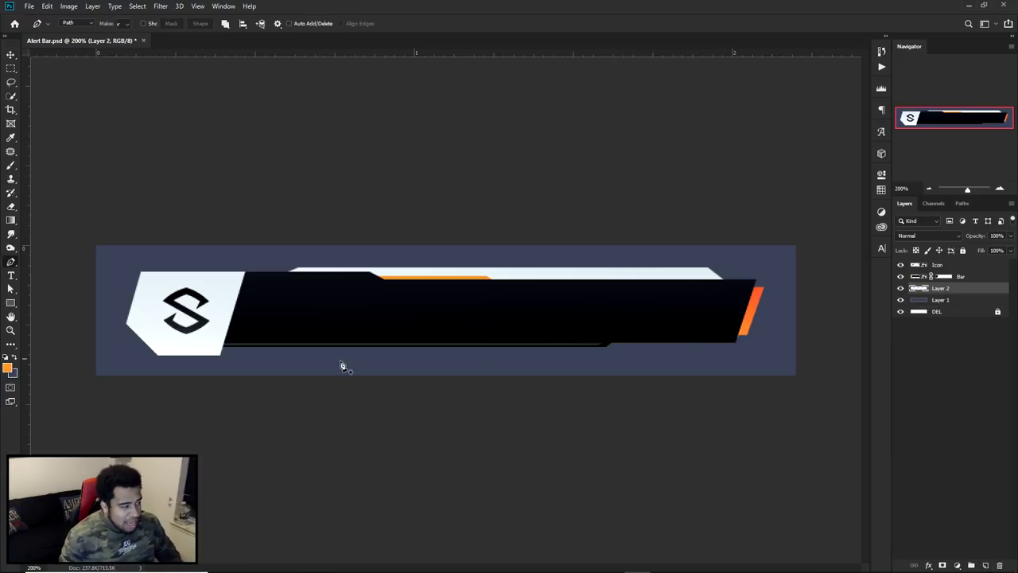
{"action": "left_click", "coordinate": [218, 347]}
{"action": "left_click", "coordinate": [609, 348]}
{"action": "scroll", "coordinate": [609, 352], "scroll_direction": "up", "scroll_amount": 4}
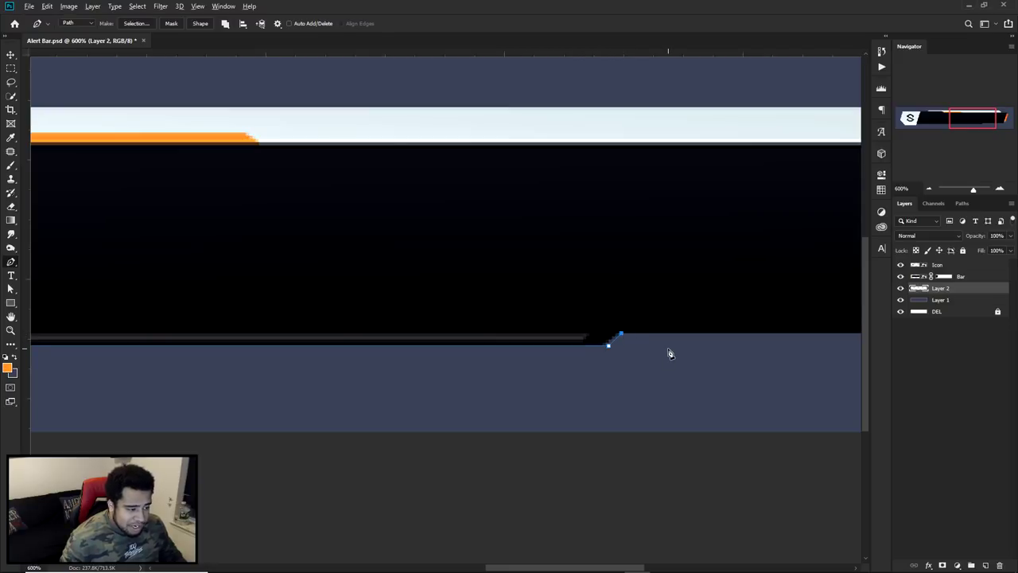
{"action": "scroll", "coordinate": [669, 352], "scroll_direction": "down", "scroll_amount": 2}
{"action": "left_click", "coordinate": [609, 338]}
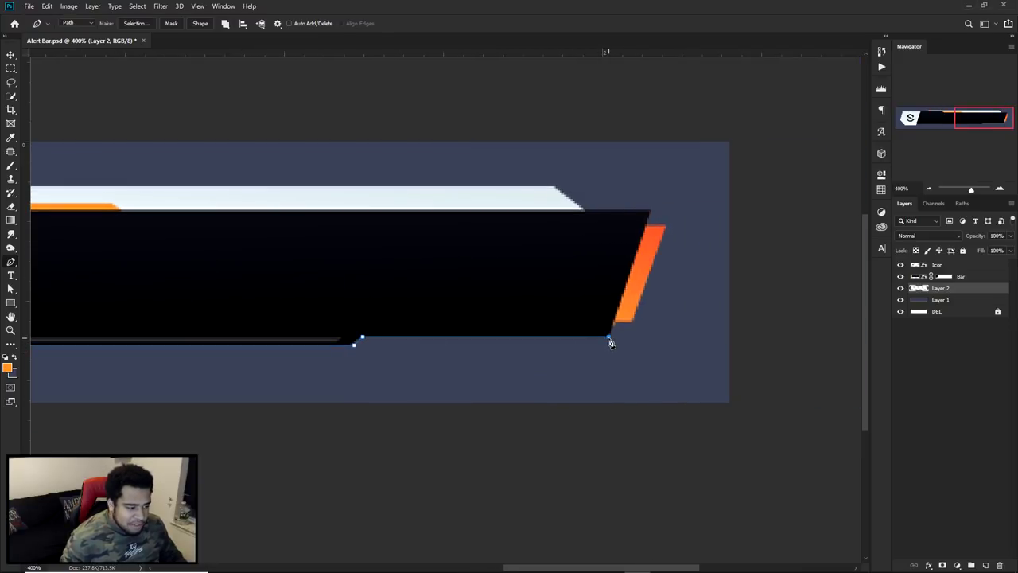
{"action": "left_click", "coordinate": [652, 215]}
Continue the path along the bar's upper edge and angled notch to the icon plate, and close it at the starting point
{"action": "key", "text": "ctrl+minus"}
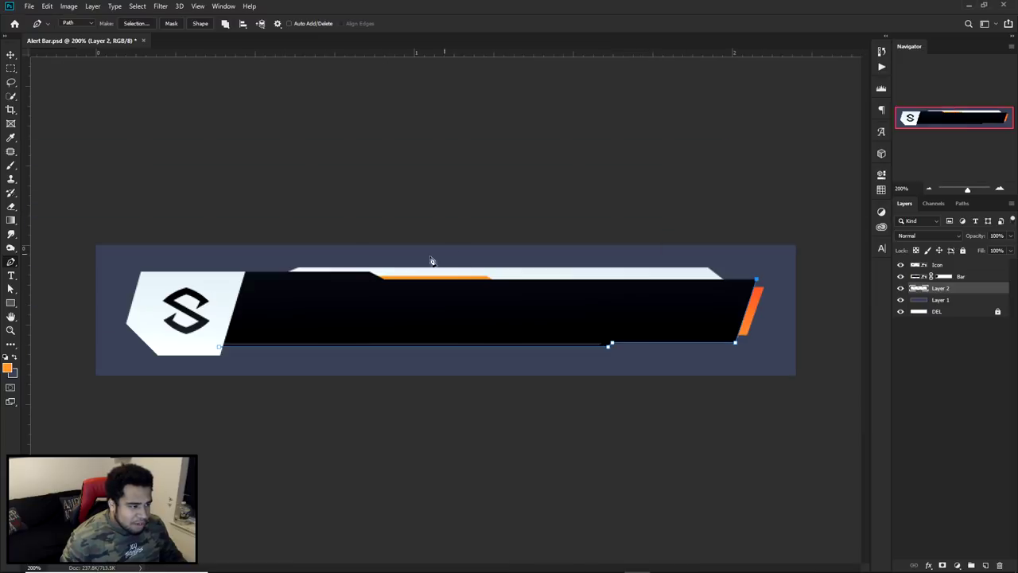
{"action": "left_click", "coordinate": [386, 280]}
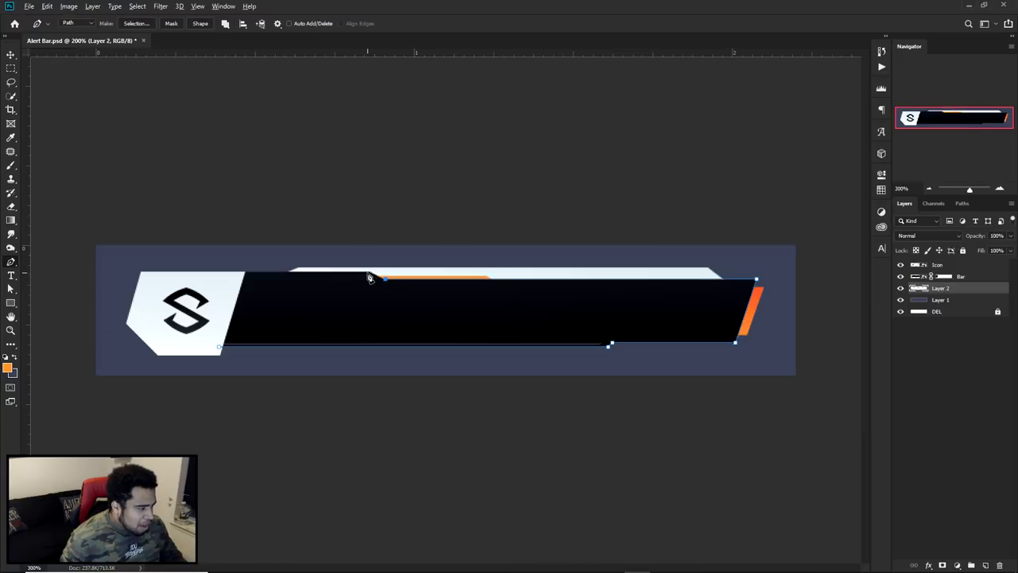
{"action": "scroll", "coordinate": [370, 276], "scroll_direction": "up", "scroll_amount": 3}
{"action": "left_click", "coordinate": [398, 268]}
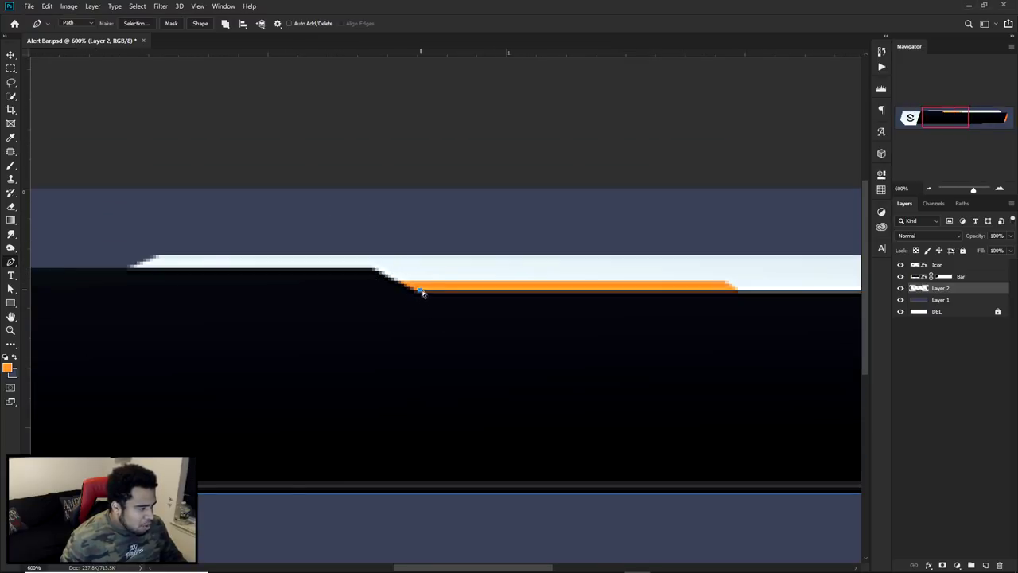
{"action": "left_click_drag", "start_coordinate": [323, 285], "coordinate": [654, 287]}
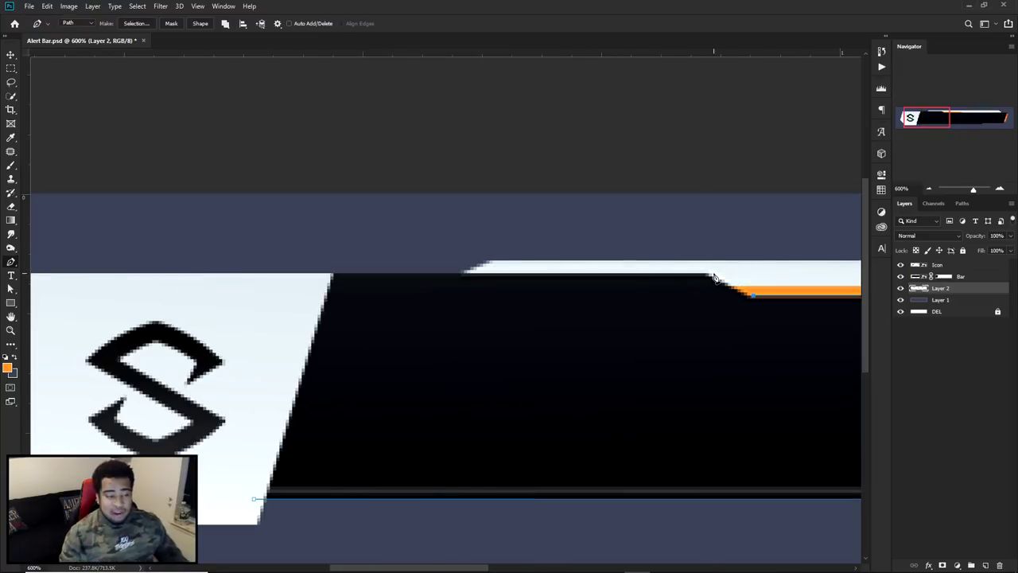
{"action": "scroll", "coordinate": [610, 309], "scroll_direction": "left", "scroll_amount": 3}
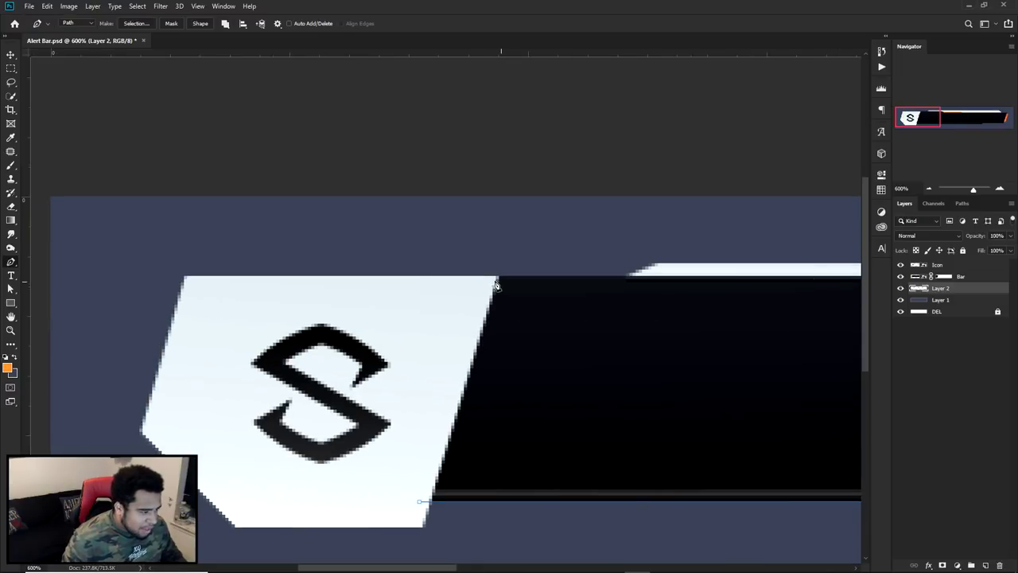
{"action": "left_click", "coordinate": [494, 277]}
{"action": "left_click", "coordinate": [422, 503]}
{"action": "scroll", "coordinate": [370, 382], "scroll_direction": "down", "scroll_amount": 4}
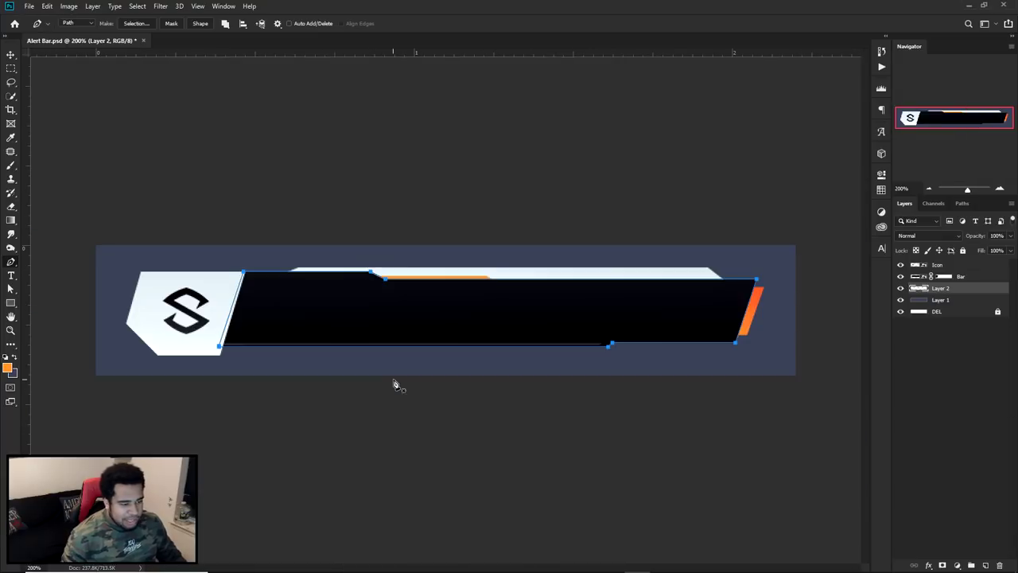
Fill the closed bar path with black on Layer 2 and delete the path
{"action": "scroll", "coordinate": [397, 381], "scroll_direction": "up", "scroll_amount": 2}
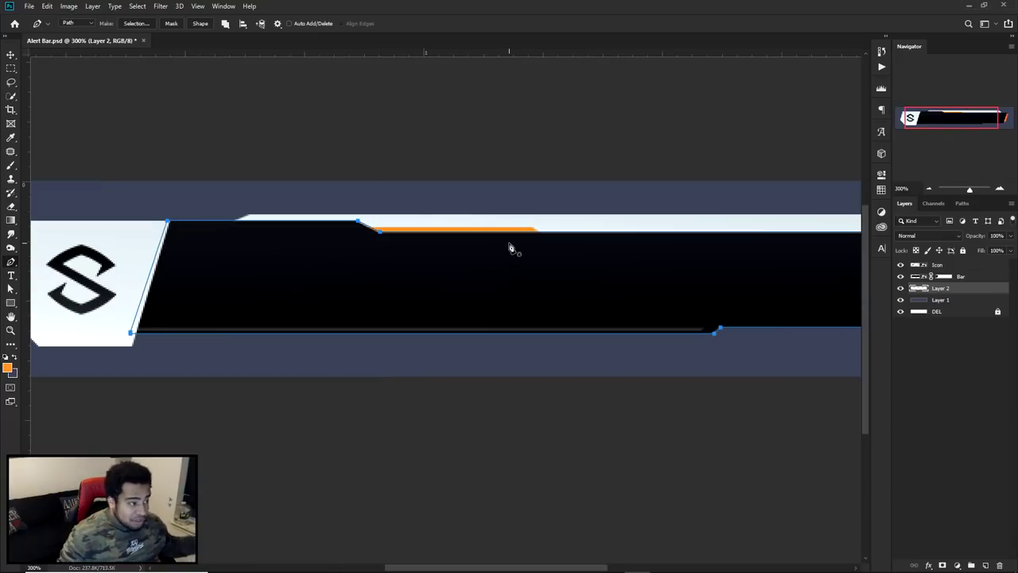
{"action": "right_click", "coordinate": [546, 259]}
{"action": "left_click", "coordinate": [571, 321]}
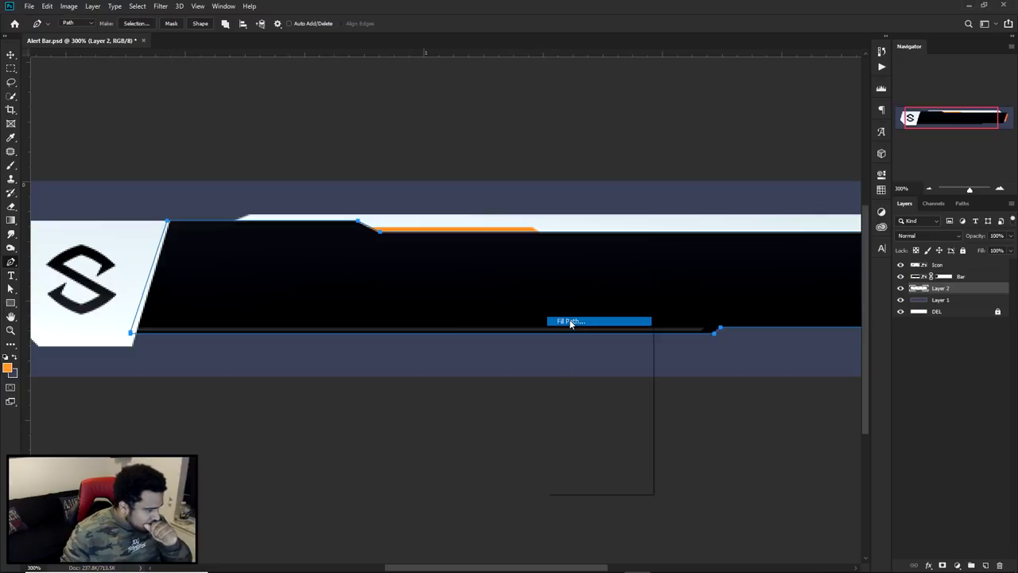
{"action": "left_click", "coordinate": [787, 203]}
{"action": "right_click", "coordinate": [598, 209]}
{"action": "left_click", "coordinate": [621, 221]}
{"action": "key", "text": "v"}
Hide the Icon and Bar layers, try moving the black bar shape and undo the move
{"action": "left_click", "coordinate": [901, 264]}
{"action": "left_click", "coordinate": [901, 276]}
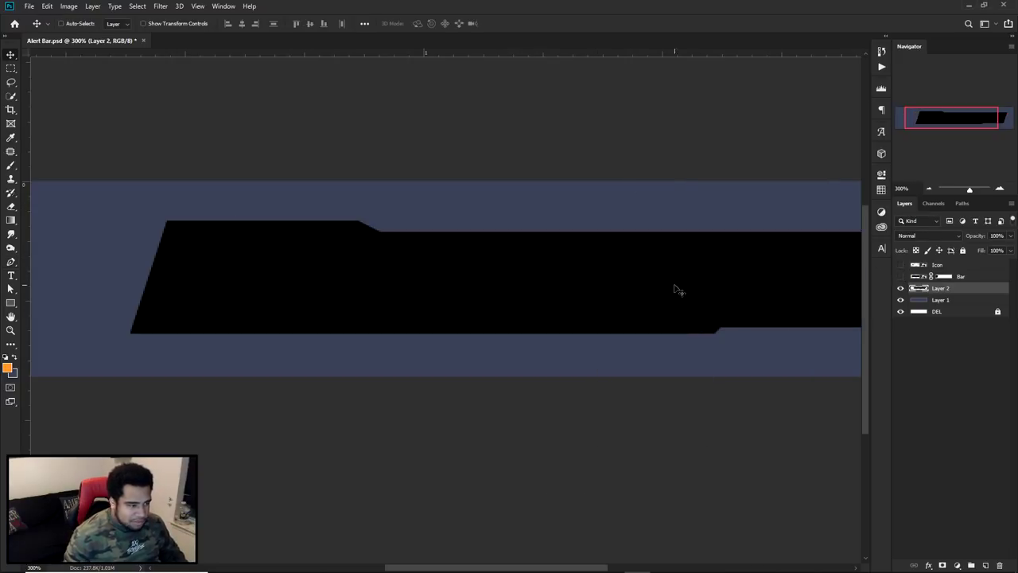
{"action": "scroll", "coordinate": [665, 294], "scroll_direction": "down", "scroll_amount": 1}
{"action": "left_click_drag", "start_coordinate": [495, 317], "coordinate": [533, 311]}
{"action": "key", "text": "ctrl+z"}
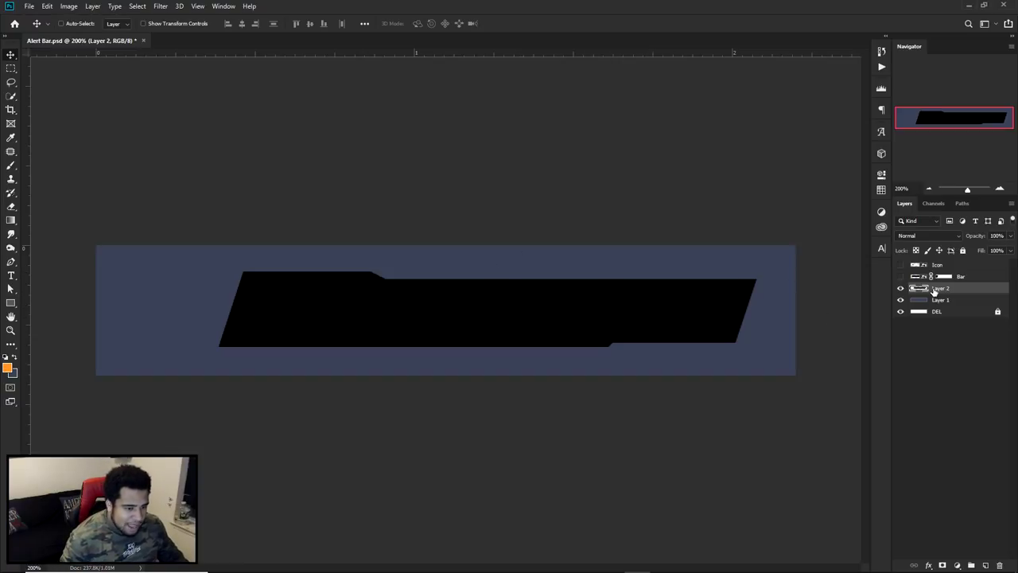
Add a Gradient Overlay to Layer 2 and try several dark presets, choosing the near-black blue gradient
{"action": "double_click", "coordinate": [964, 291]}
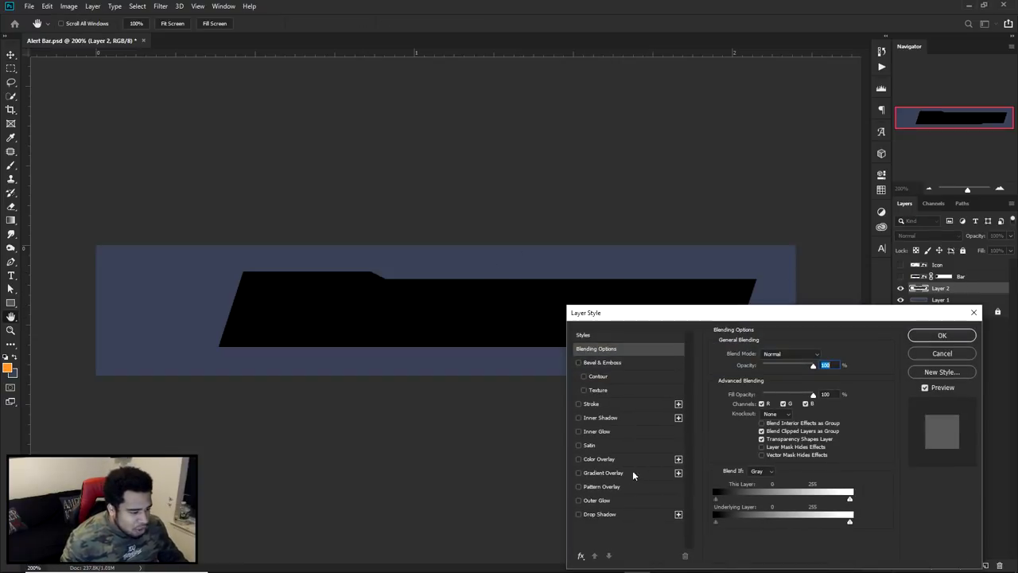
{"action": "left_click", "coordinate": [619, 473]}
{"action": "left_click", "coordinate": [775, 377]}
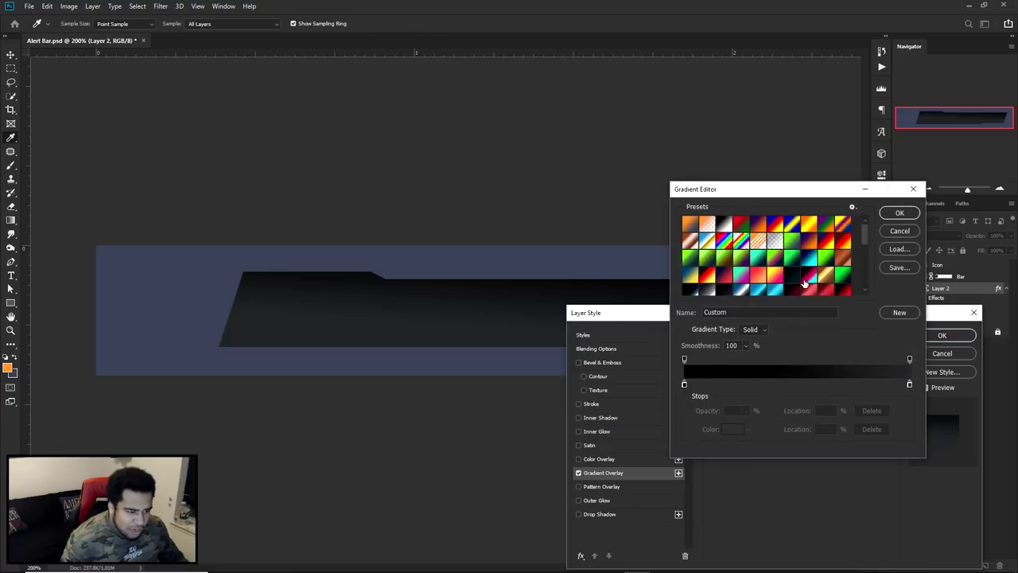
{"action": "left_click", "coordinate": [751, 287]}
{"action": "left_click", "coordinate": [733, 262]}
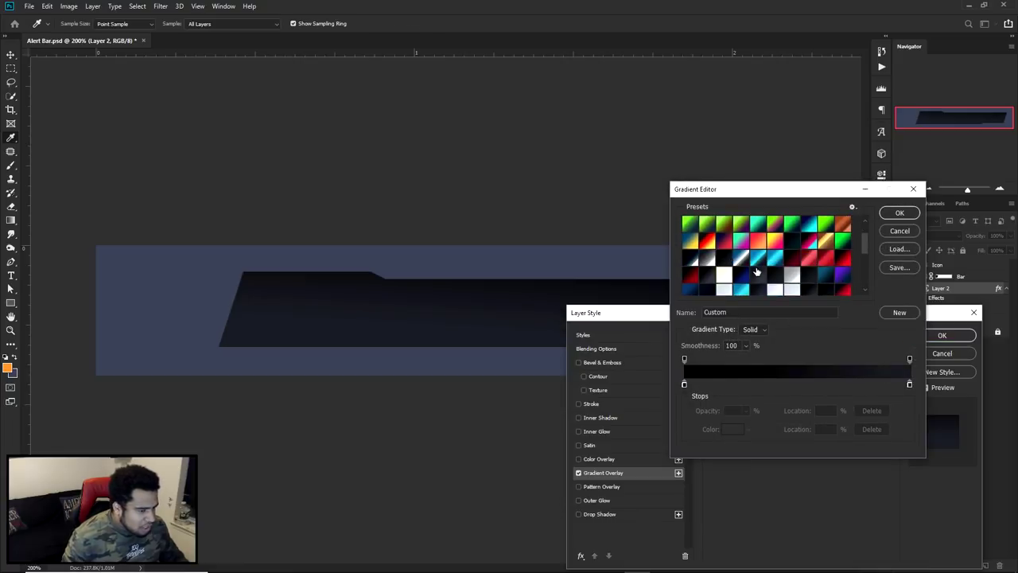
{"action": "left_click", "coordinate": [757, 274]}
{"action": "left_click", "coordinate": [727, 258]}
{"action": "left_click", "coordinate": [730, 263]}
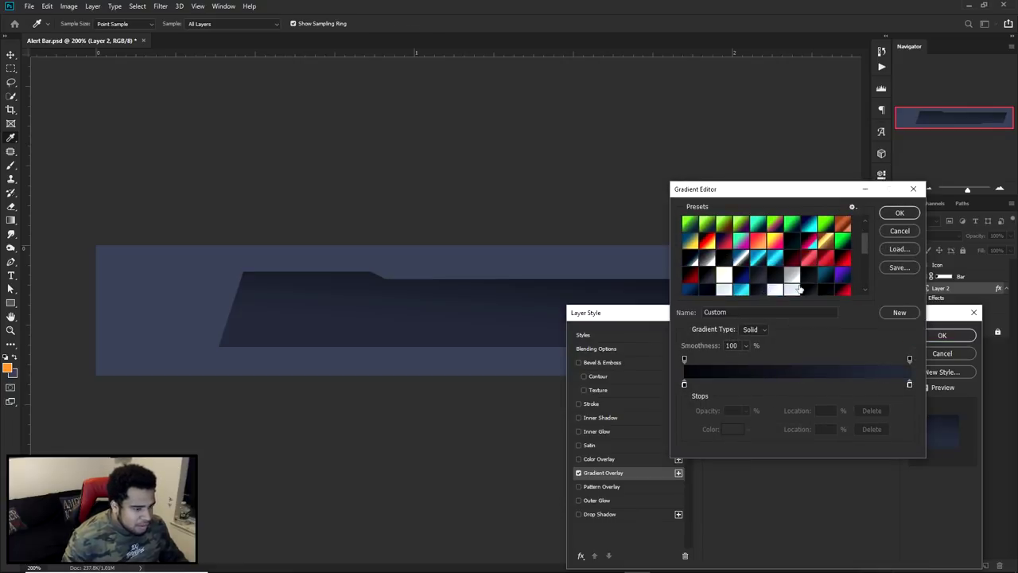
{"action": "left_click", "coordinate": [800, 288]}
{"action": "scroll", "coordinate": [815, 290], "scroll_direction": "down", "scroll_amount": 1}
{"action": "scroll", "coordinate": [814, 290], "scroll_direction": "down", "scroll_amount": 1}
{"action": "left_click", "coordinate": [826, 275]}
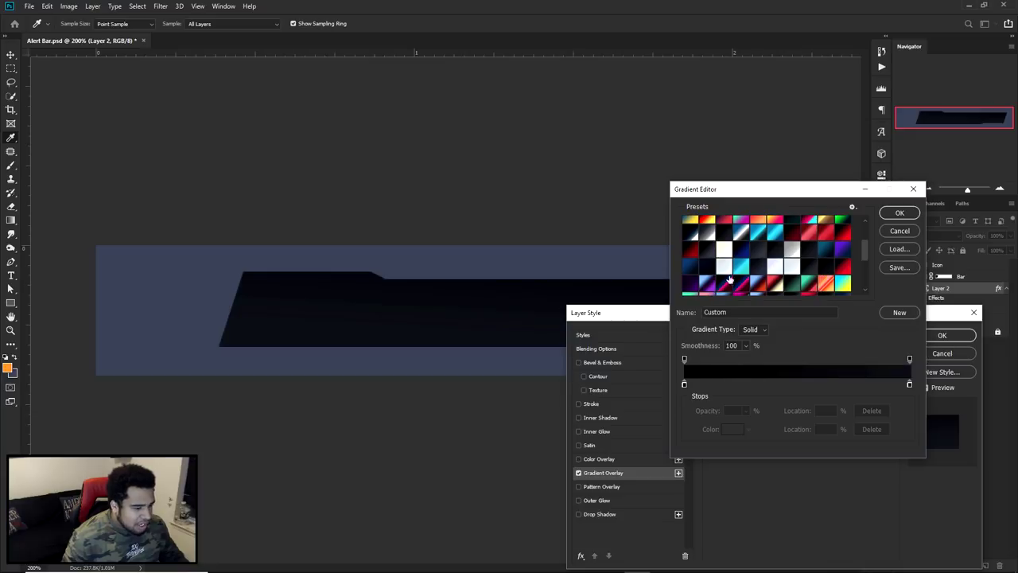
Confirm the gradient's stop colours as 000000 and 12151a and apply the overlay to the bar shape
{"action": "double_click", "coordinate": [684, 384]}
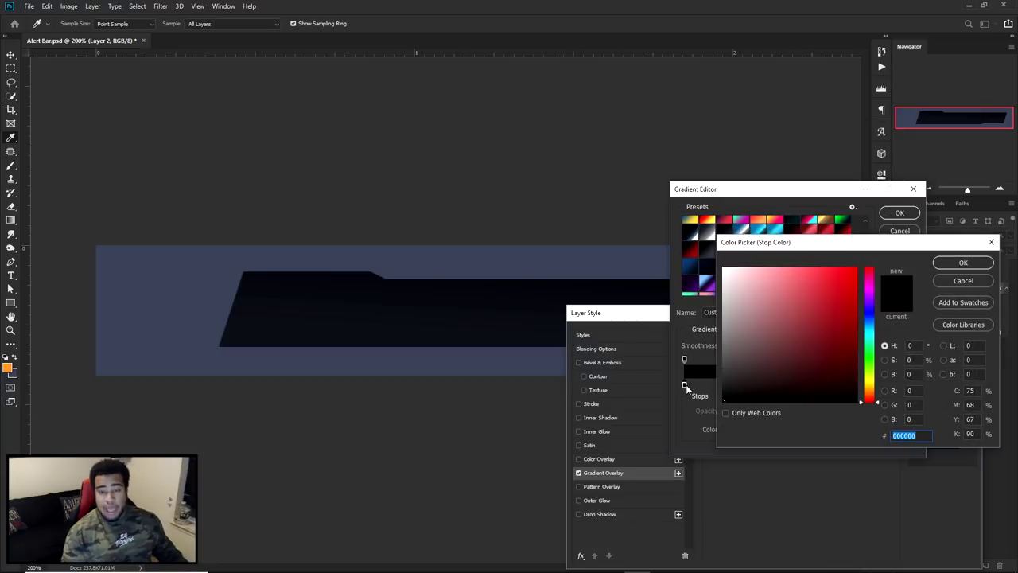
{"action": "left_click", "coordinate": [959, 262]}
{"action": "double_click", "coordinate": [910, 385]}
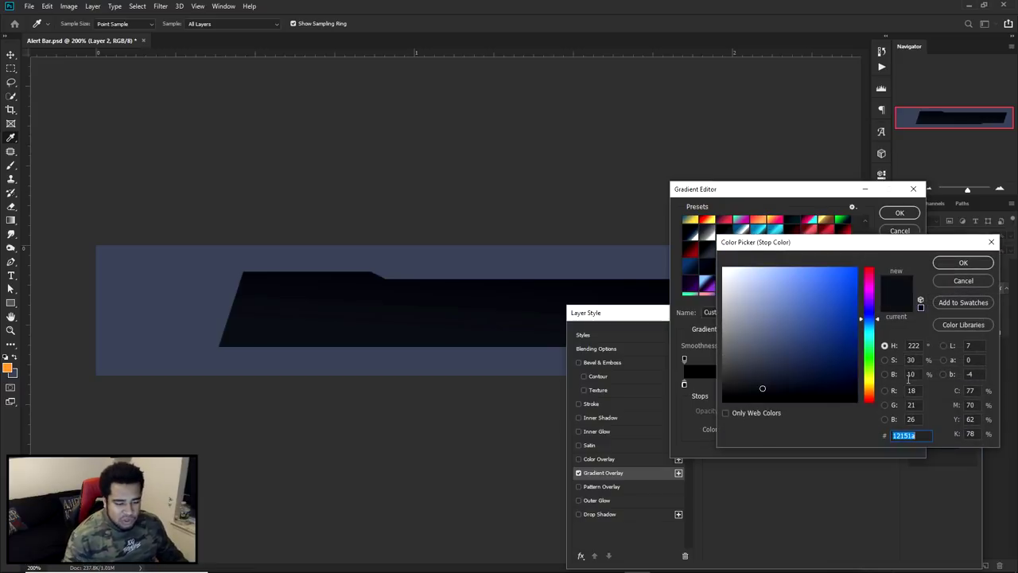
{"action": "left_click", "coordinate": [963, 263]}
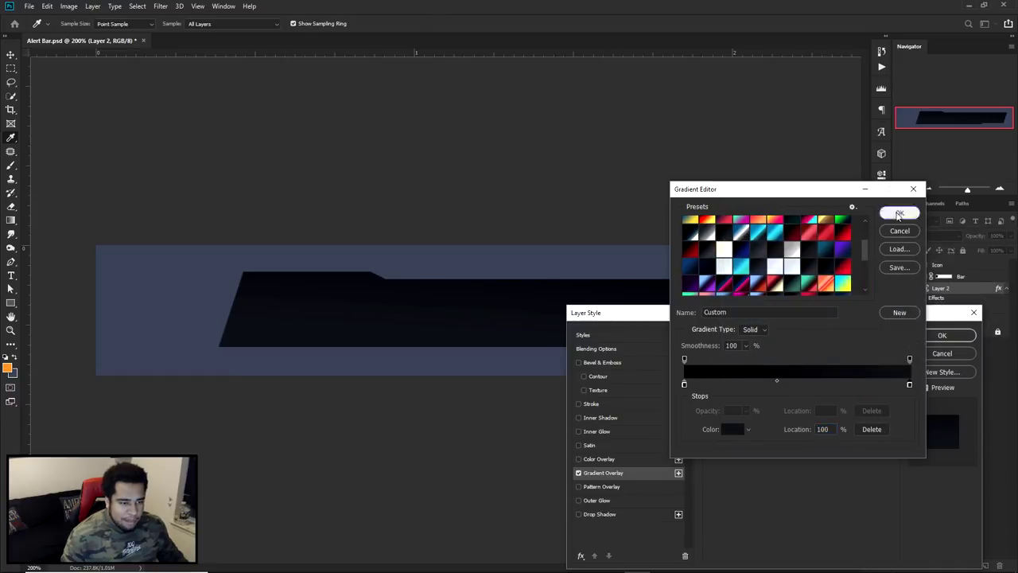
{"action": "left_click", "coordinate": [900, 213]}
{"action": "left_click", "coordinate": [942, 335]}
Compare the new bar shape with the original design by toggling the visibility of the Icon, Bar and Layer 2 layers
{"action": "left_click", "coordinate": [902, 276]}
{"action": "left_click", "coordinate": [901, 276]}
{"action": "left_click_drag", "start_coordinate": [902, 276], "coordinate": [901, 264]}
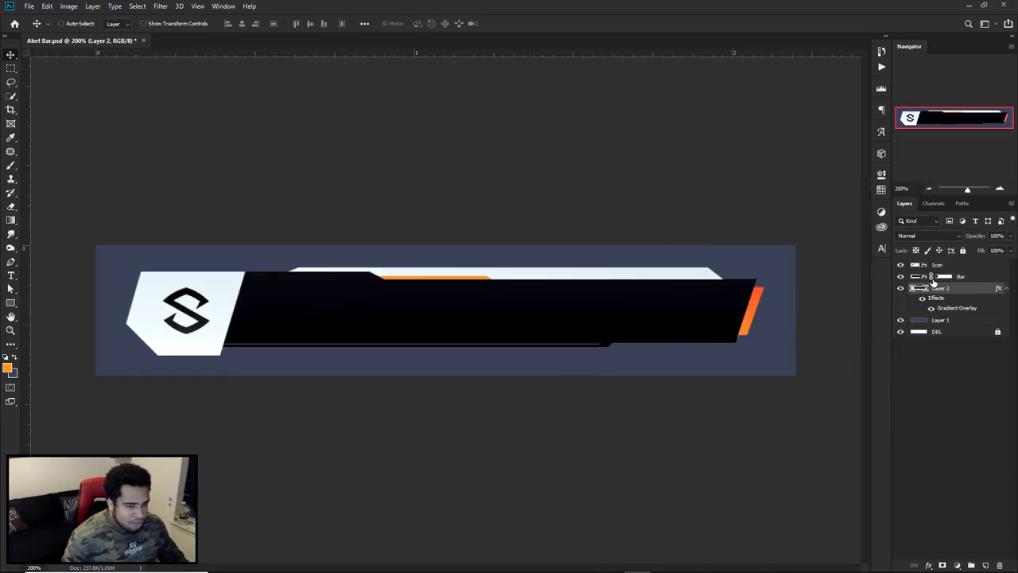
{"action": "left_click", "coordinate": [901, 288]}
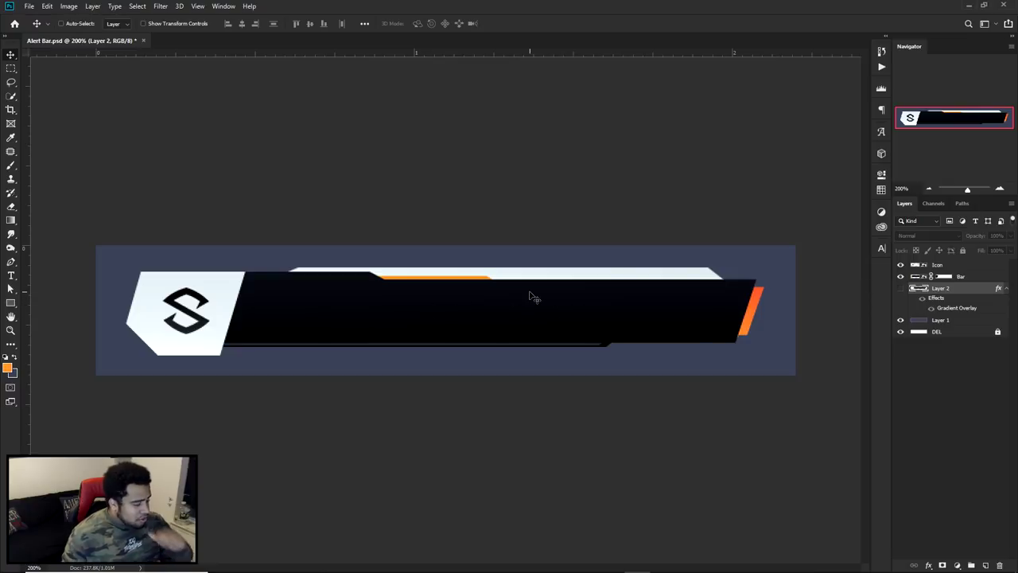
{"action": "left_click_drag", "start_coordinate": [903, 277], "coordinate": [902, 270]}
{"action": "left_click", "coordinate": [901, 265]}
{"action": "left_click", "coordinate": [901, 288]}
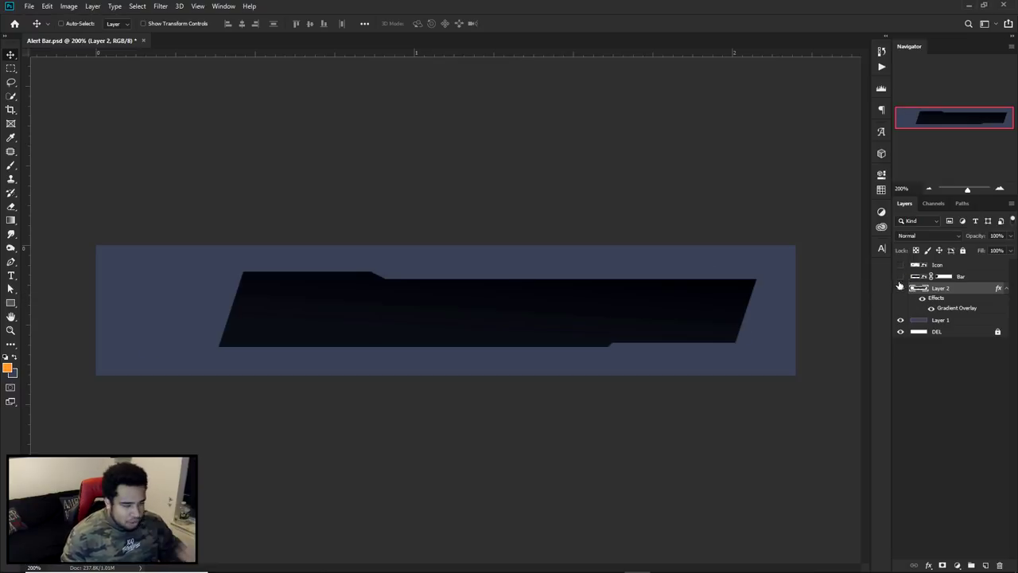
Show the Icon layer again and add a new empty layer directly above it
{"action": "left_click", "coordinate": [901, 266]}
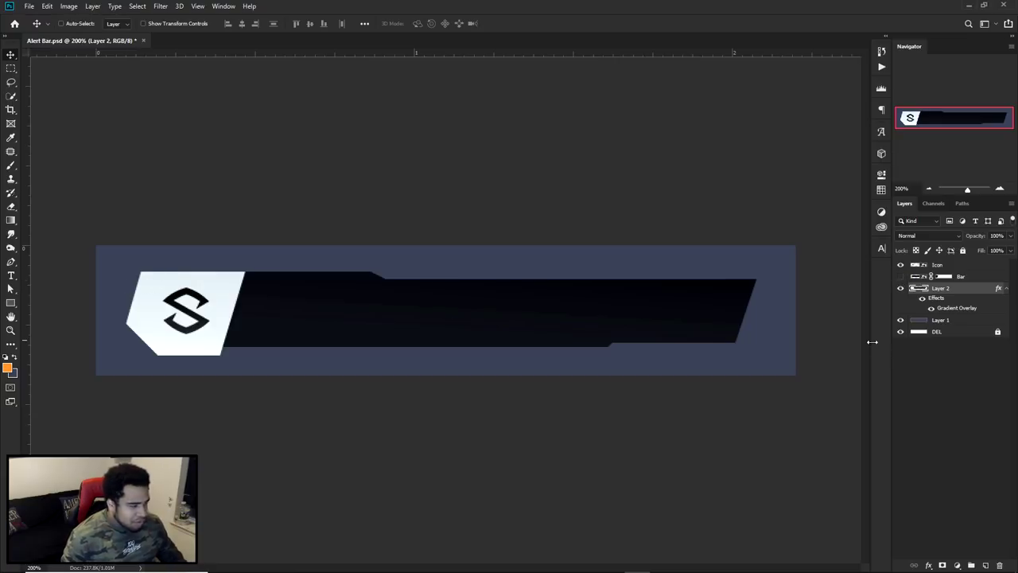
{"action": "left_click", "coordinate": [937, 268]}
{"action": "left_click", "coordinate": [986, 565]}
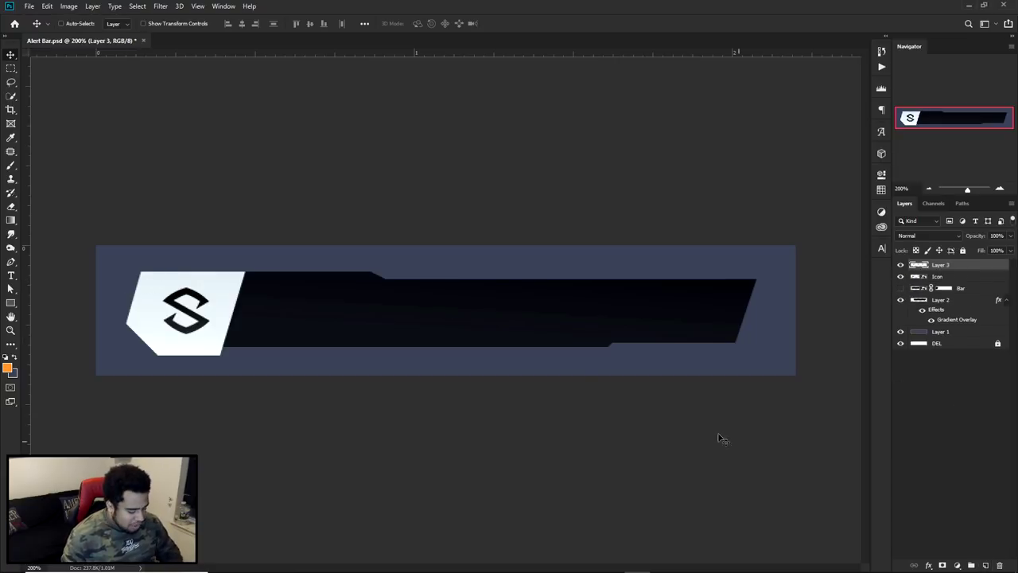
Trace a Pen path around the icon box's five-sided outline on Layer 3, following the corners of the original white shape
{"action": "key", "text": "p"}
{"action": "scroll", "coordinate": [238, 295], "scroll_direction": "up", "scroll_amount": 2}
{"action": "left_click_drag", "start_coordinate": [239, 295], "coordinate": [550, 273]}
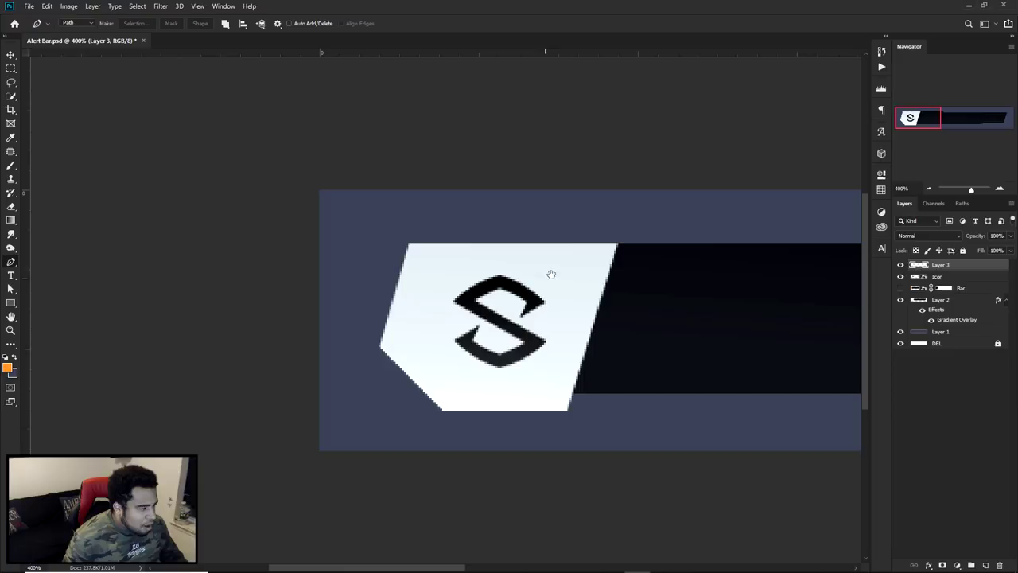
{"action": "left_click", "coordinate": [618, 243]}
{"action": "left_click", "coordinate": [410, 244]}
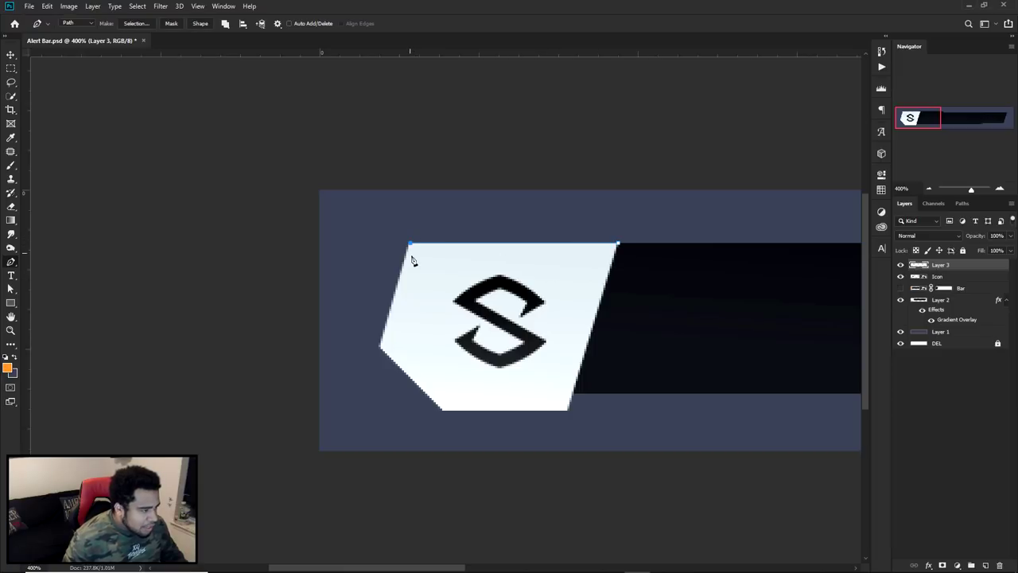
{"action": "left_click", "coordinate": [380, 347]}
{"action": "left_click", "coordinate": [442, 410]}
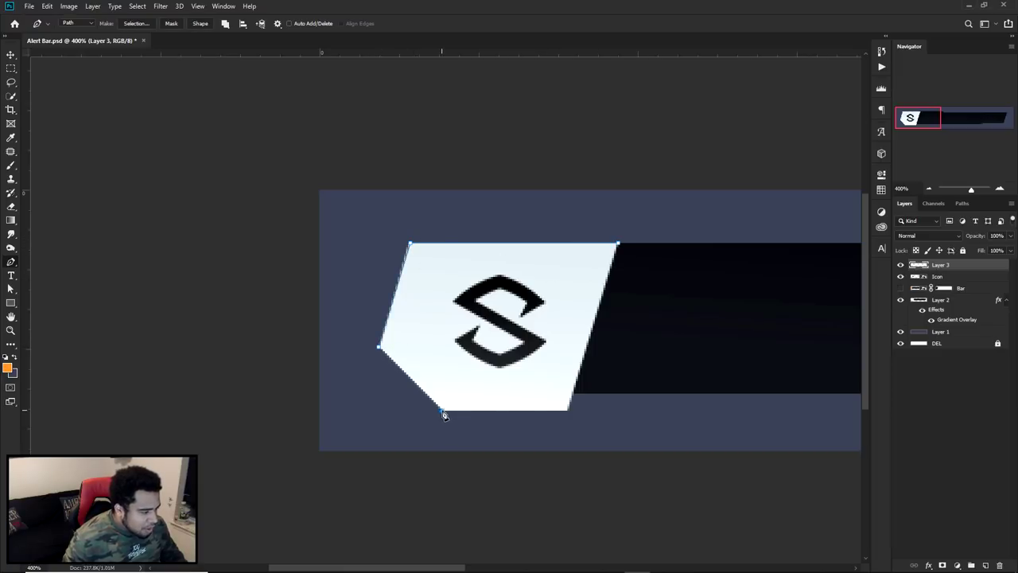
{"action": "left_click", "coordinate": [569, 411]}
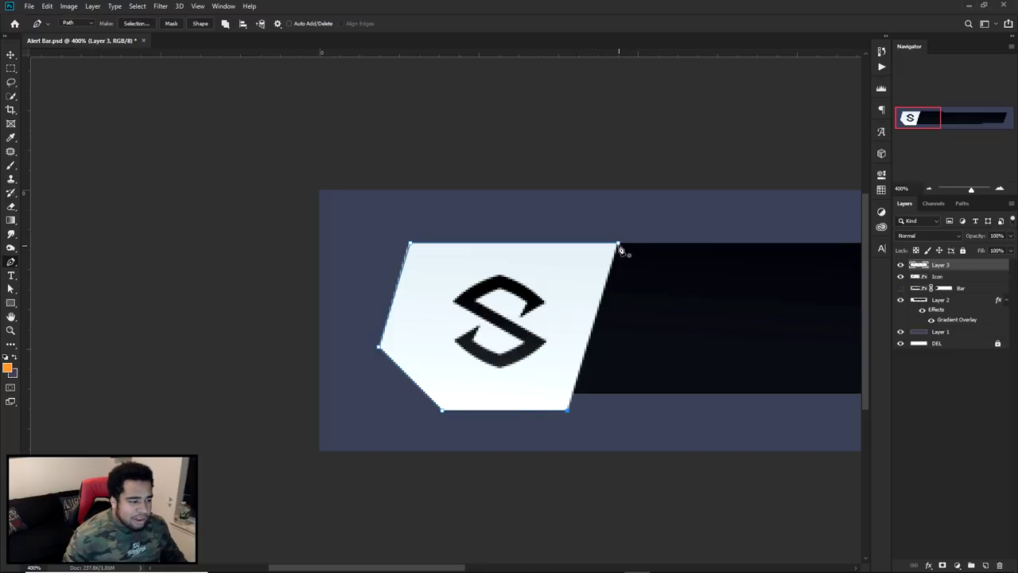
Fill the icon box path with black on Layer 3 and delete the path
{"action": "right_click", "coordinate": [673, 263]}
{"action": "left_click", "coordinate": [685, 318]}
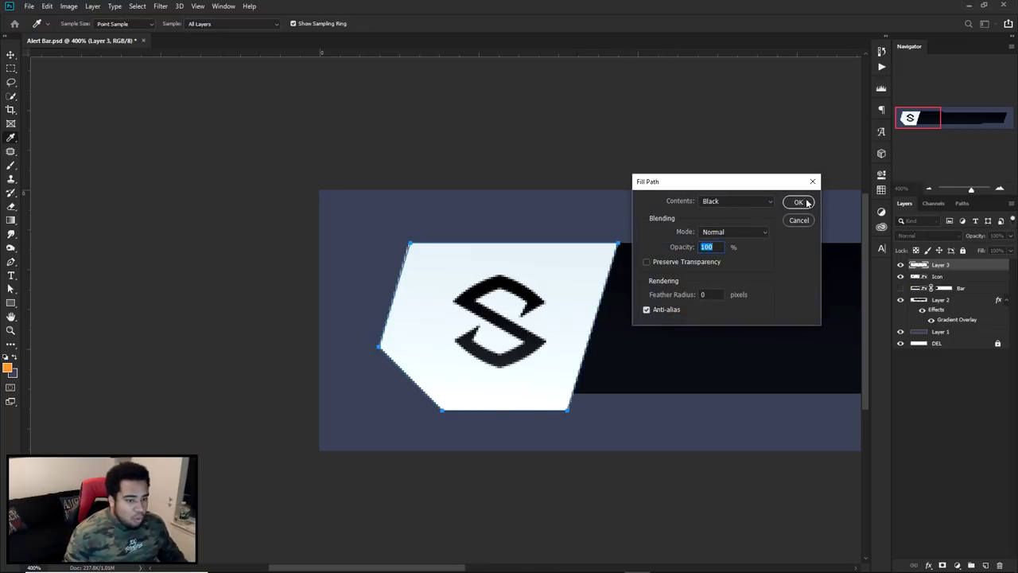
{"action": "left_click", "coordinate": [799, 202]}
{"action": "right_click", "coordinate": [740, 226]}
{"action": "left_click", "coordinate": [764, 241]}
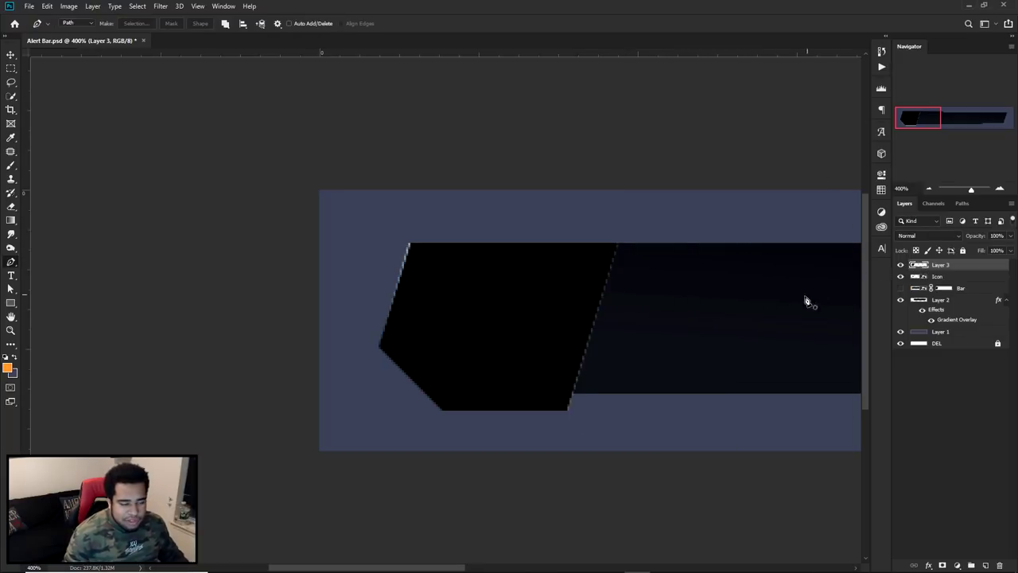
{"action": "scroll", "coordinate": [632, 308], "scroll_direction": "right", "scroll_amount": 3}
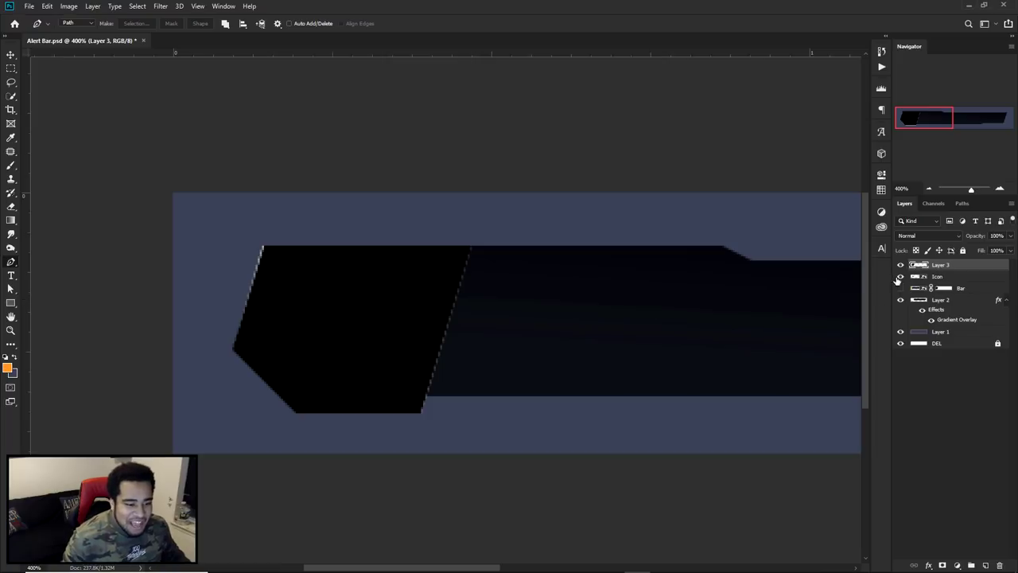
Add a Gradient Overlay to Layer 3 using the pale bluish-white preset
{"action": "double_click", "coordinate": [955, 264]}
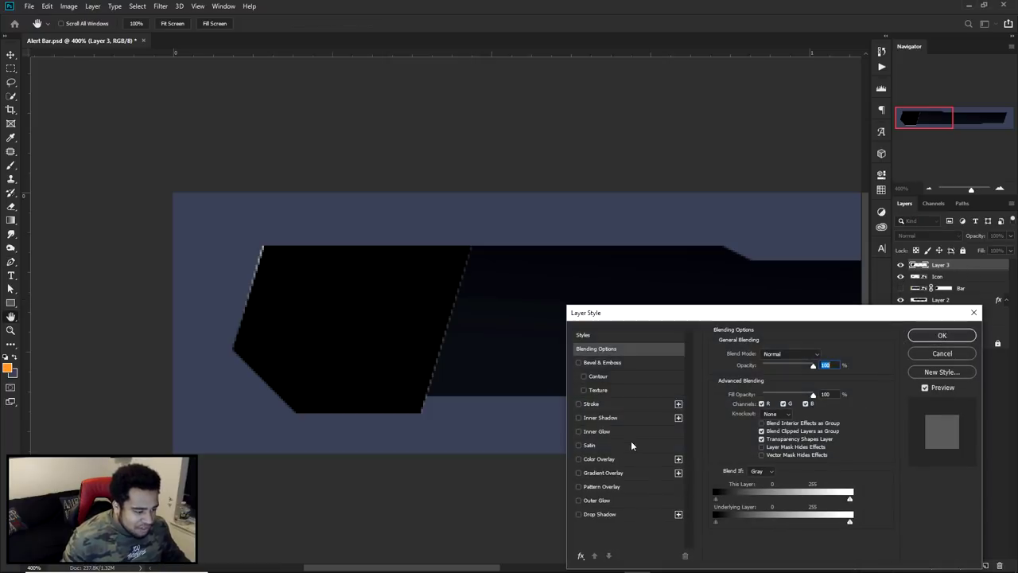
{"action": "left_click", "coordinate": [603, 472]}
{"action": "left_click", "coordinate": [788, 373]}
{"action": "scroll", "coordinate": [754, 260], "scroll_direction": "down", "scroll_amount": 5}
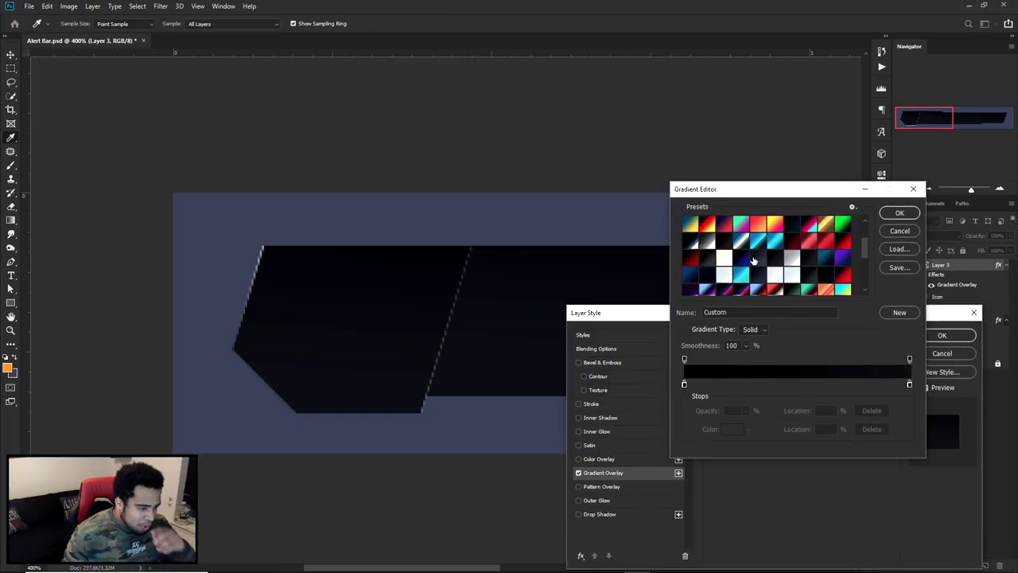
{"action": "left_click", "coordinate": [786, 277]}
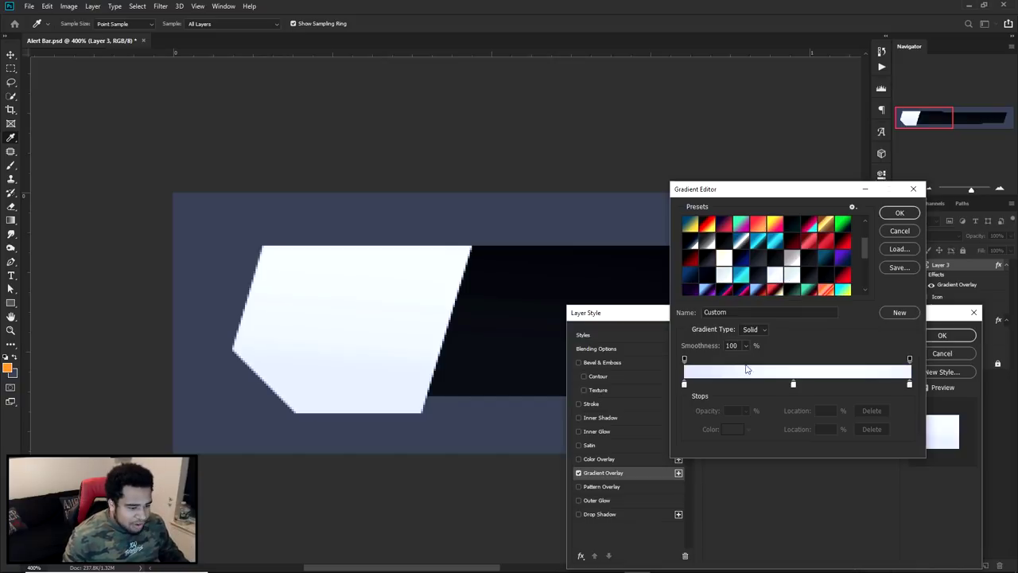
Confirm the gradient's stop colours as d2d9f1, e7eeff and d9e3fb and apply the overlay to the icon box
{"action": "double_click", "coordinate": [683, 385]}
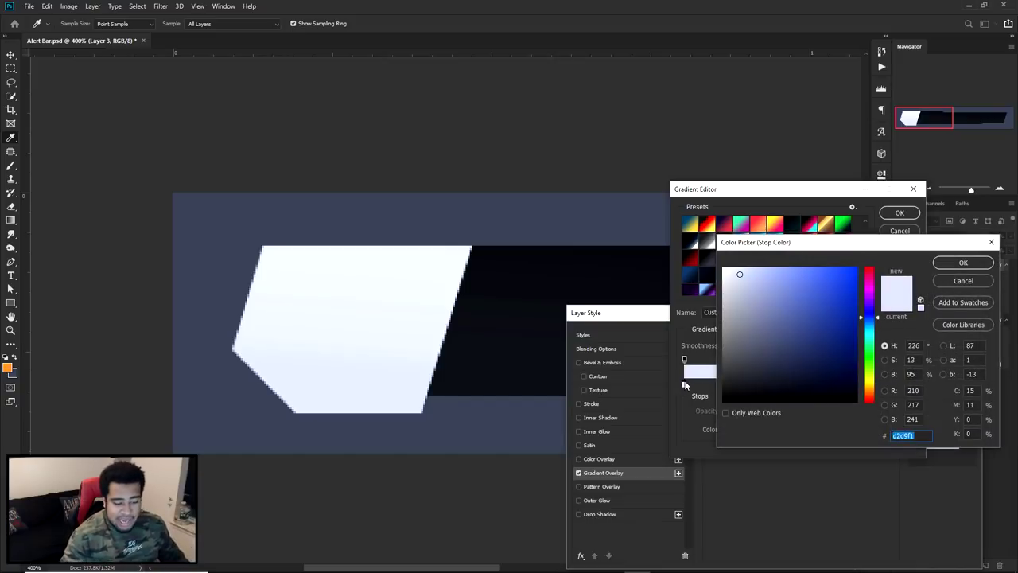
{"action": "left_click", "coordinate": [984, 262]}
{"action": "double_click", "coordinate": [793, 385]}
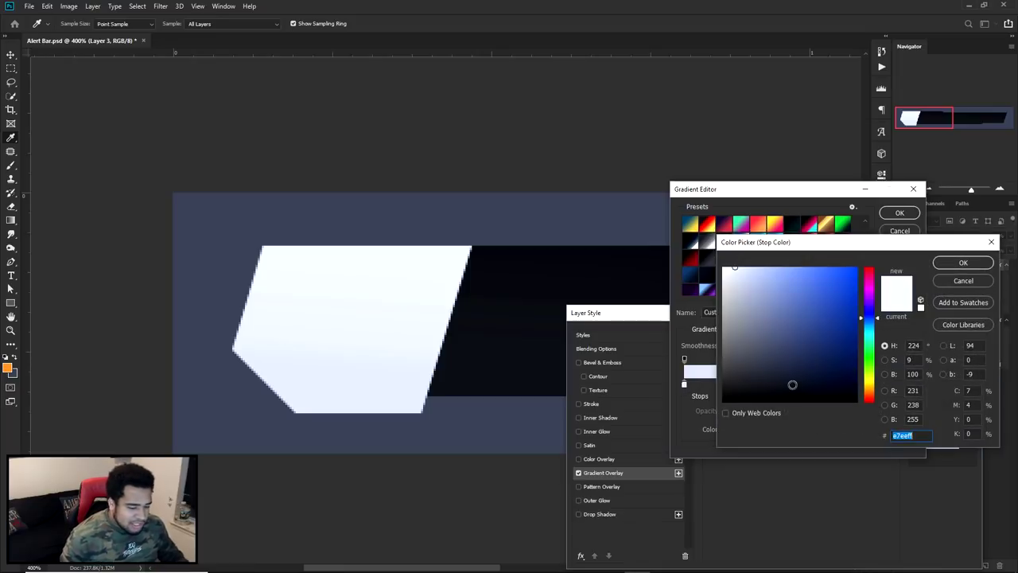
{"action": "left_click", "coordinate": [965, 266]}
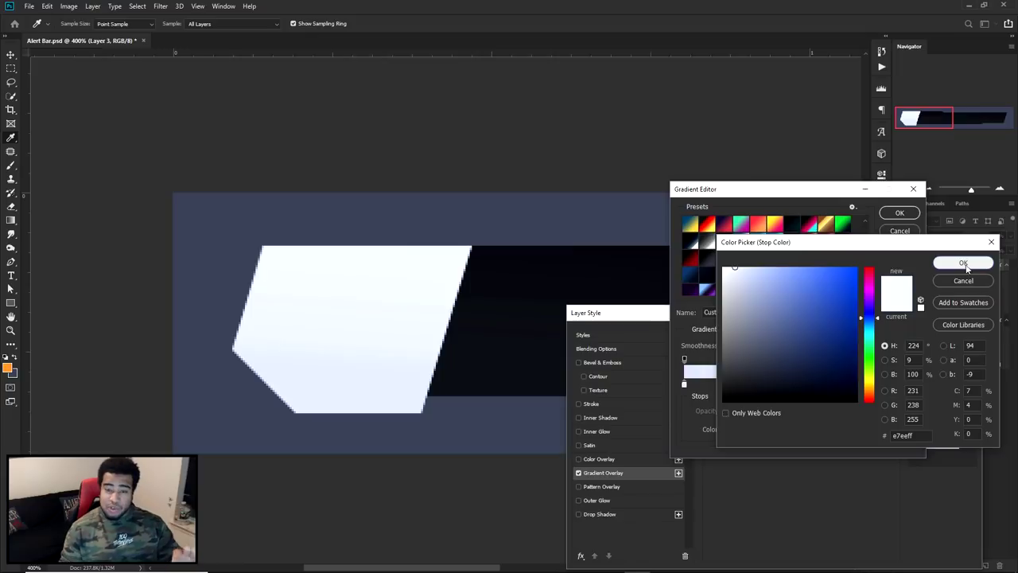
{"action": "double_click", "coordinate": [913, 386]}
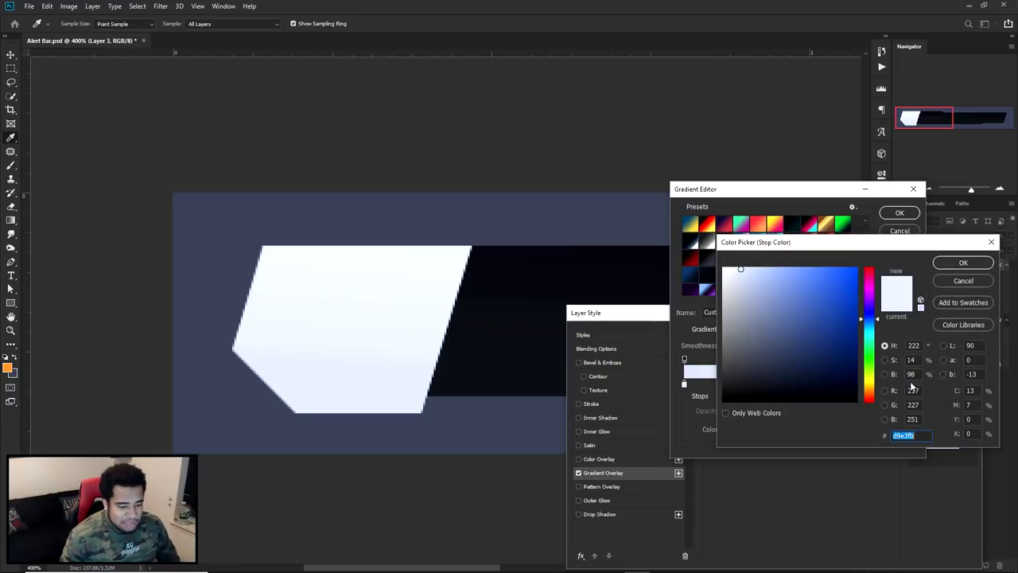
{"action": "left_click", "coordinate": [941, 267]}
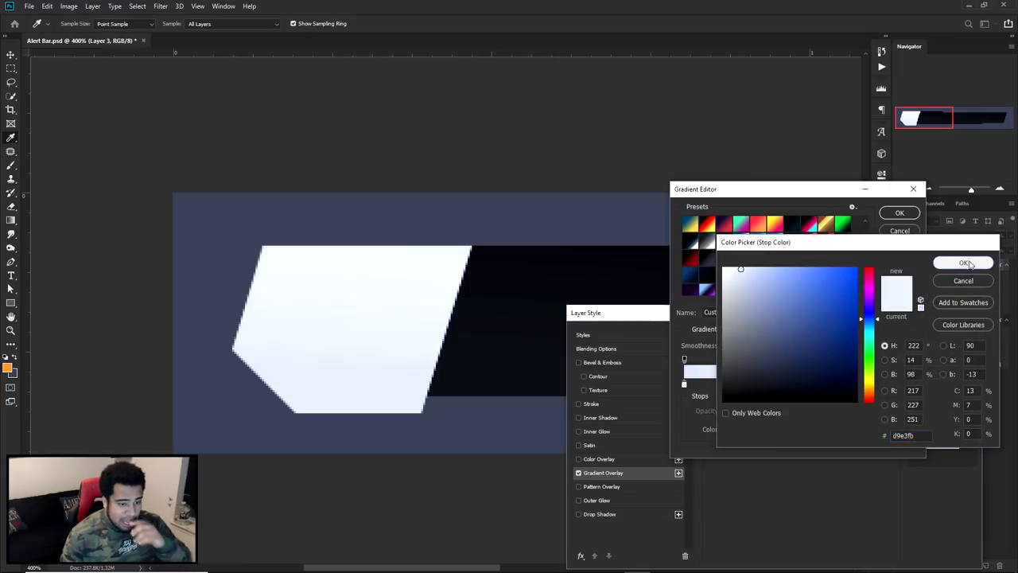
{"action": "key", "text": "Return"}
{"action": "key", "text": "Return"}
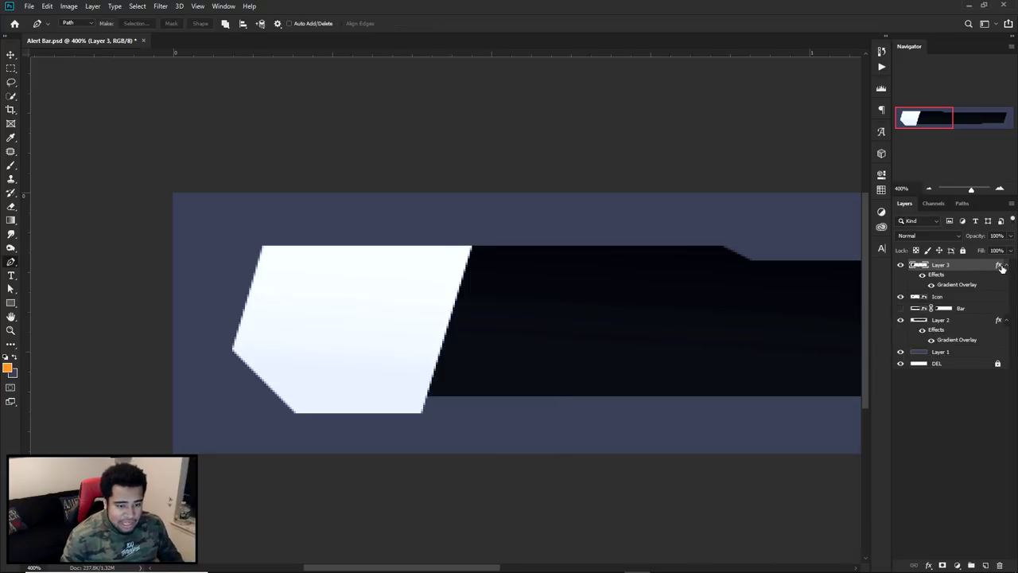
Collapse Layer 3's effects, move the layer directly below the Icon layer and hide Icon
{"action": "left_click", "coordinate": [1005, 265]}
{"action": "left_click_drag", "start_coordinate": [954, 266], "coordinate": [955, 284]}
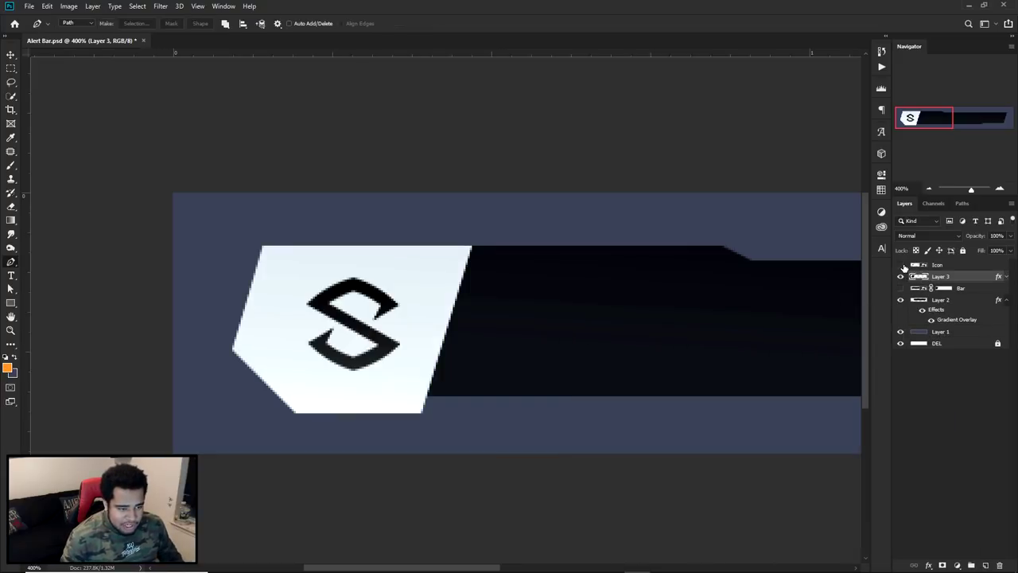
{"action": "left_click", "coordinate": [901, 265]}
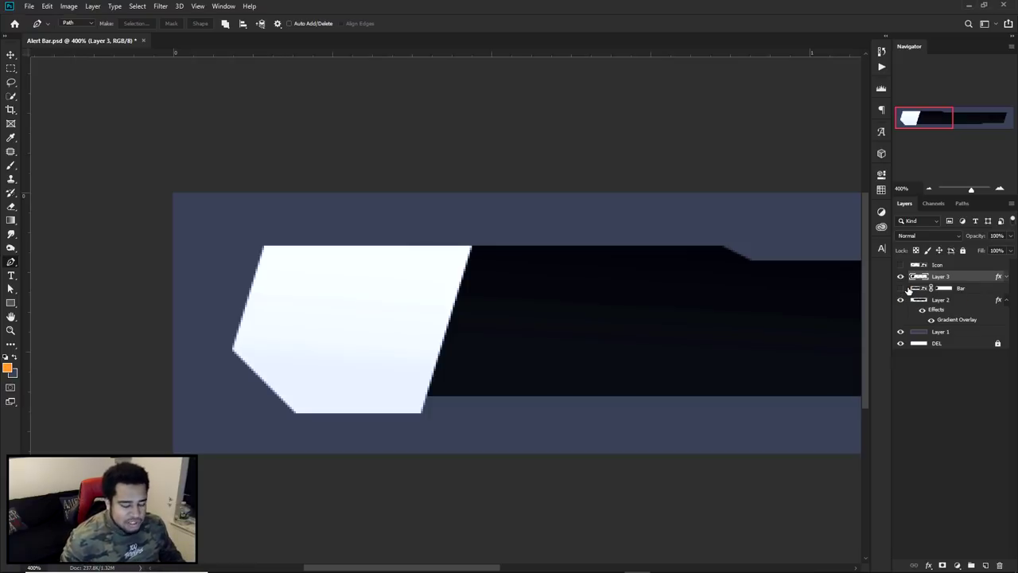
Rename Layer 2 as "bar" and Layer 3 as "icon box"
{"action": "left_click", "coordinate": [901, 299]}
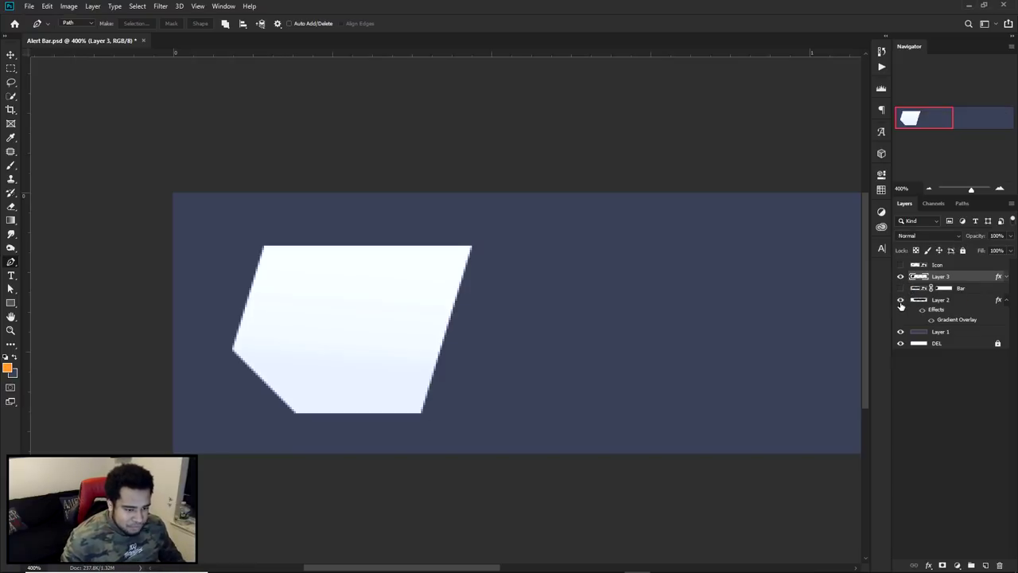
{"action": "left_click", "coordinate": [901, 299]}
{"action": "double_click", "coordinate": [941, 299]}
{"action": "type", "text": "bar"}
{"action": "key", "text": "Return"}
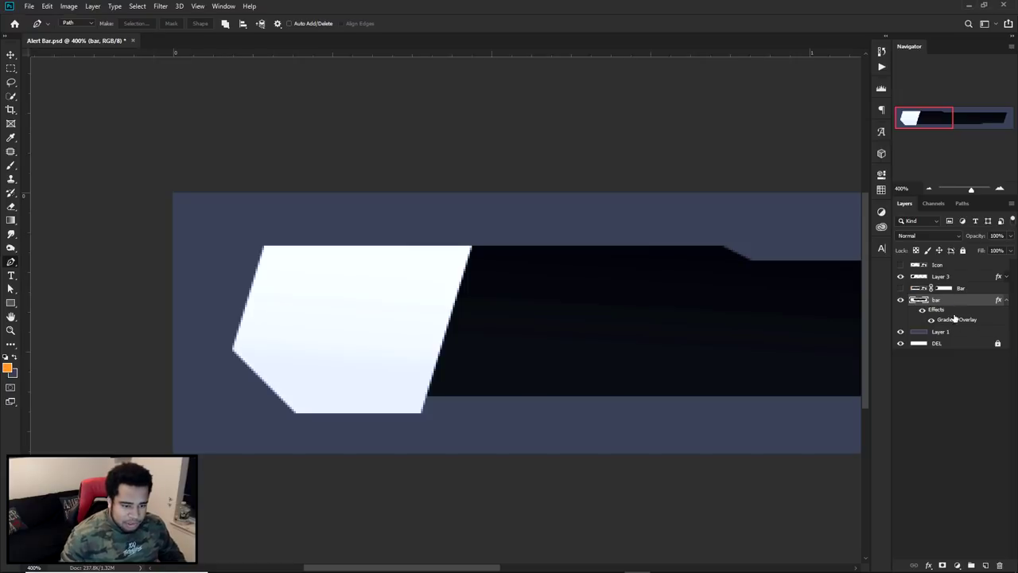
{"action": "double_click", "coordinate": [941, 276]}
{"action": "type", "text": "icon box"}
{"action": "key", "text": "Return"}
Group the original Icon and Bar layers and hide the group
{"action": "left_click", "coordinate": [979, 288]}
{"action": "left_click", "coordinate": [922, 264], "text": "ctrl"}
{"action": "key", "text": "ctrl+g"}
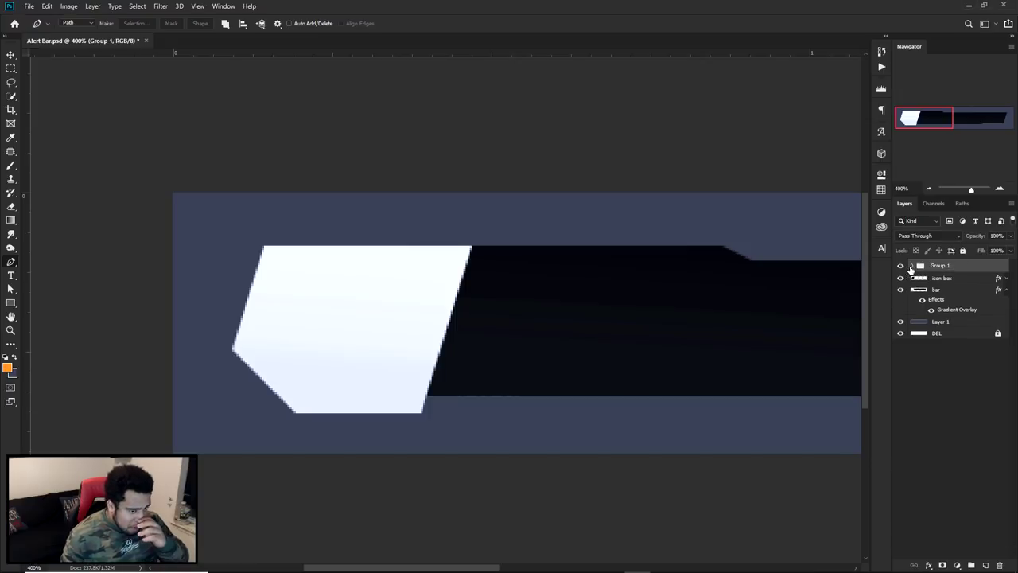
{"action": "left_click", "coordinate": [915, 266]}
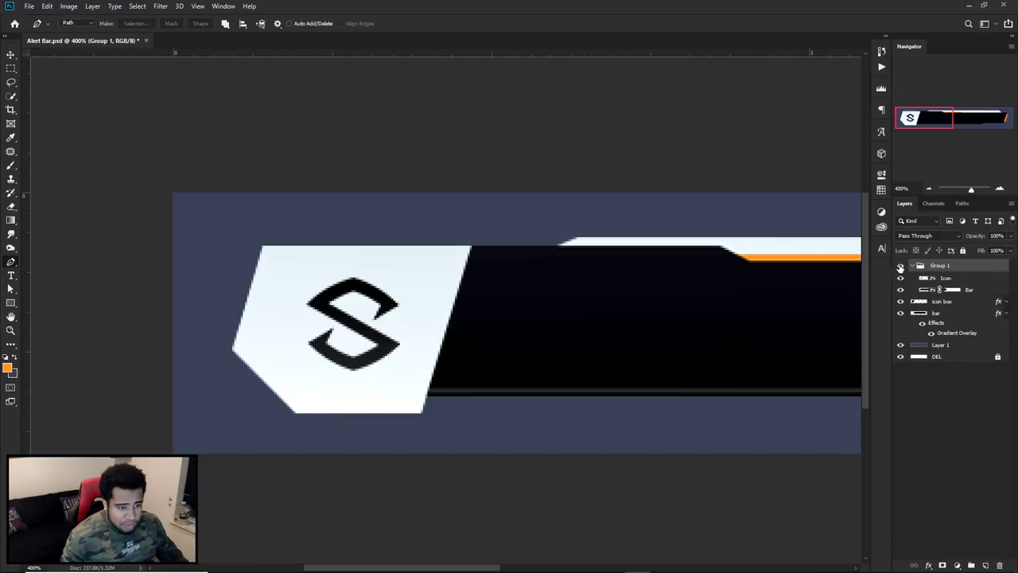
{"action": "key", "text": "v"}
{"action": "left_click_drag", "start_coordinate": [759, 318], "coordinate": [648, 323]}
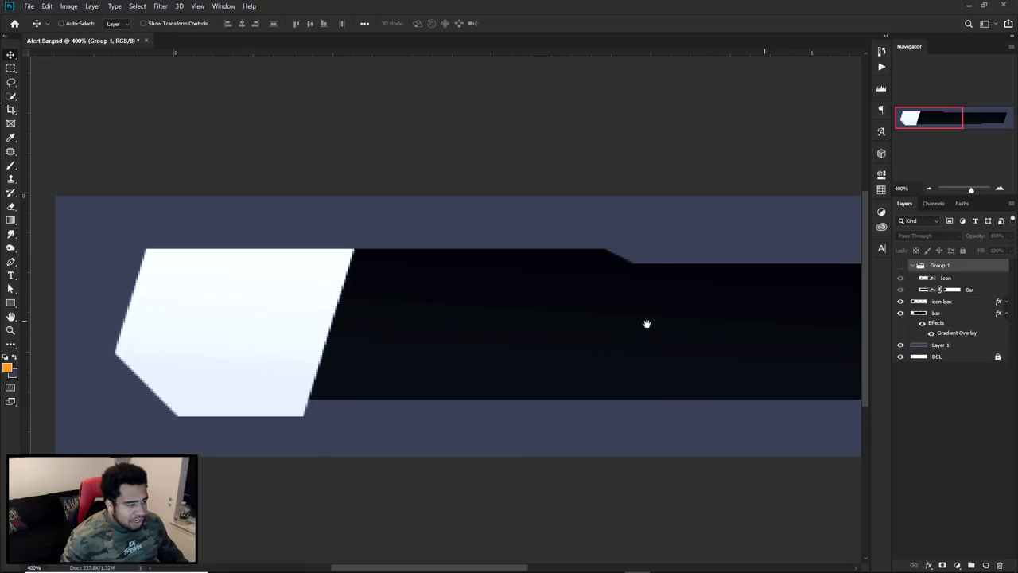
Add a new empty layer directly above Layer 1, beneath the new bar layer
{"action": "left_click", "coordinate": [557, 284], "text": "ctrl"}
{"action": "left_click_drag", "start_coordinate": [660, 278], "coordinate": [509, 288]}
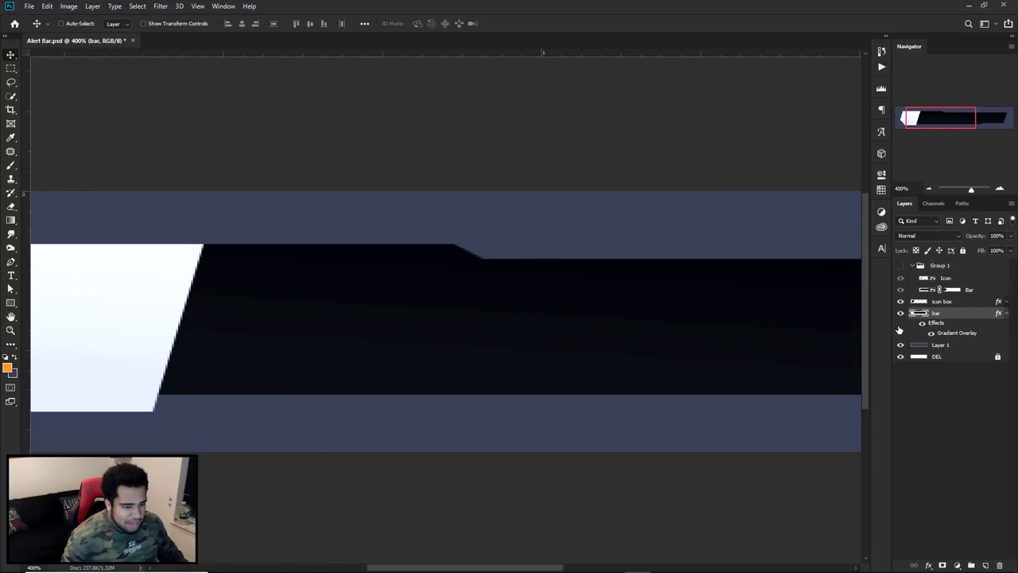
{"action": "left_click", "coordinate": [948, 344]}
{"action": "left_click", "coordinate": [986, 565]}
Draw a closed Pen path for a thin accent strip rising above the bar's lowered upper edge, from the notch to near the slanted end
{"action": "key", "text": "p"}
{"action": "left_click", "coordinate": [455, 247]}
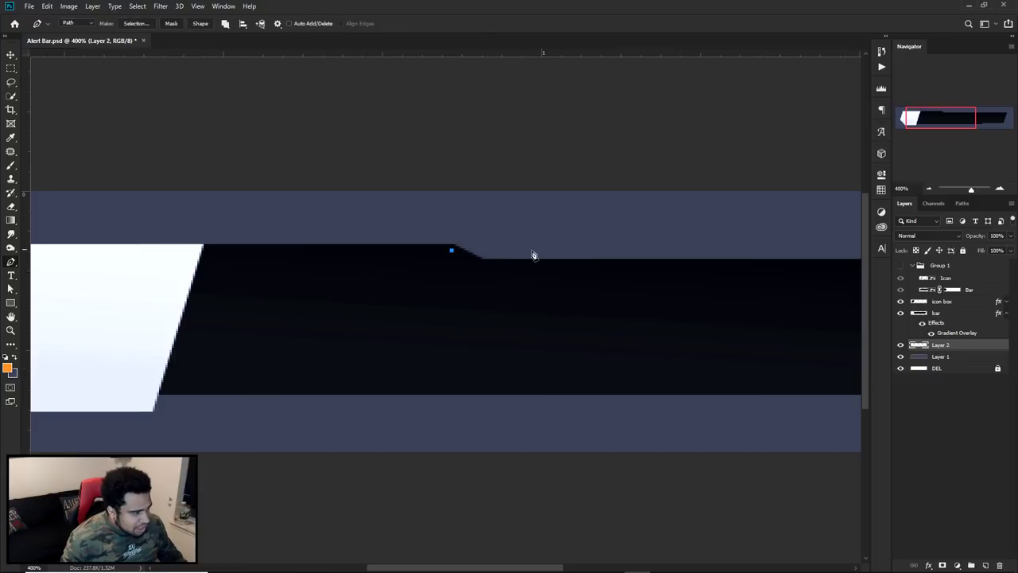
{"action": "left_click_drag", "start_coordinate": [534, 254], "coordinate": [329, 246]}
{"action": "left_click_drag", "start_coordinate": [643, 261], "coordinate": [300, 253]}
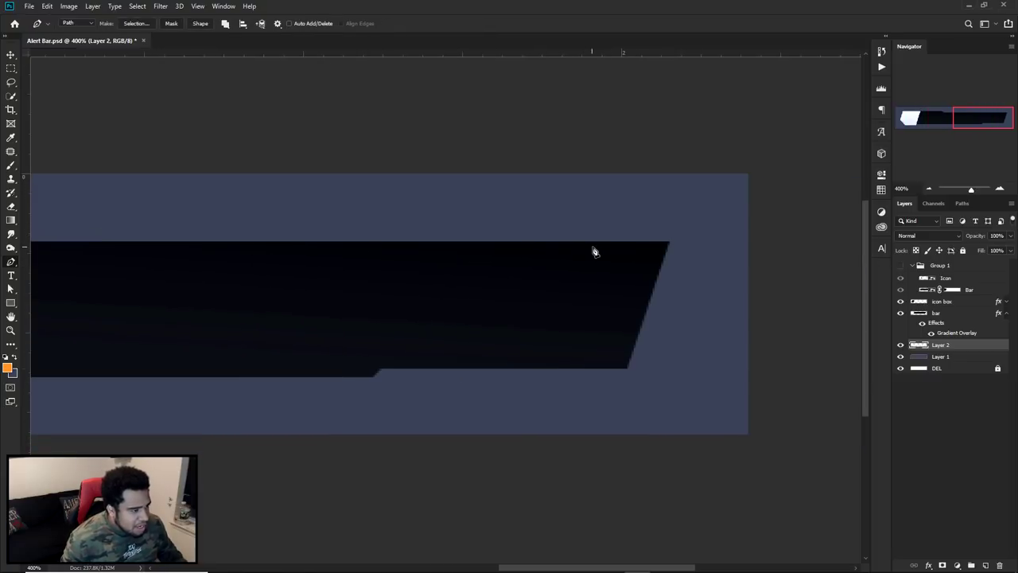
{"action": "left_click_drag", "start_coordinate": [652, 234], "coordinate": [634, 271]}
{"action": "left_click_drag", "start_coordinate": [515, 309], "coordinate": [800, 290]}
{"action": "left_click", "coordinate": [230, 254]}
{"action": "left_click", "coordinate": [182, 215]}
Fill the accent strip path with a bright red on Layer 2 and delete the path
{"action": "right_click", "coordinate": [226, 185]}
{"action": "left_click", "coordinate": [249, 245]}
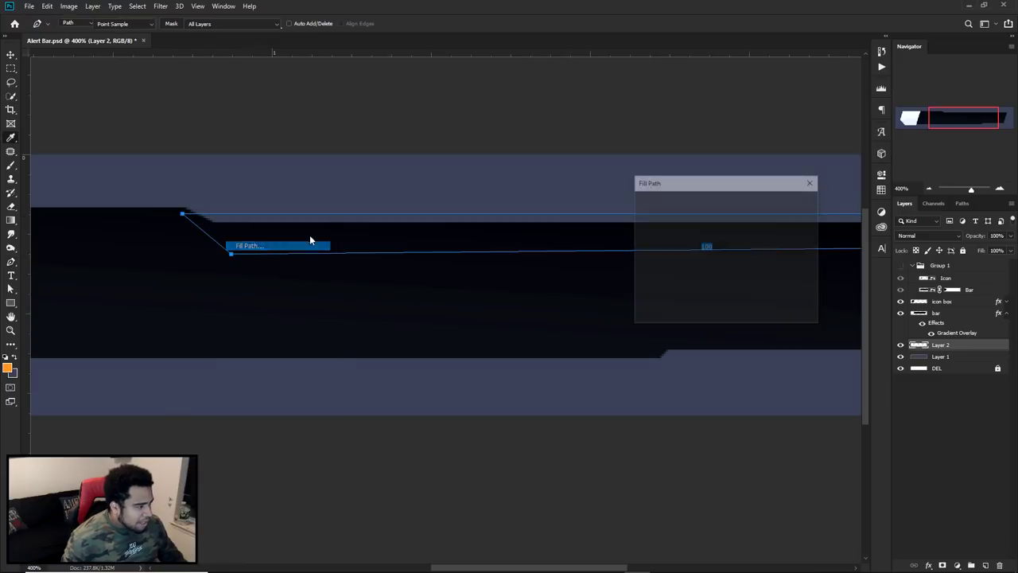
{"action": "left_click", "coordinate": [708, 202]}
{"action": "left_click", "coordinate": [720, 229]}
{"action": "type", "text": "ef1d40"}
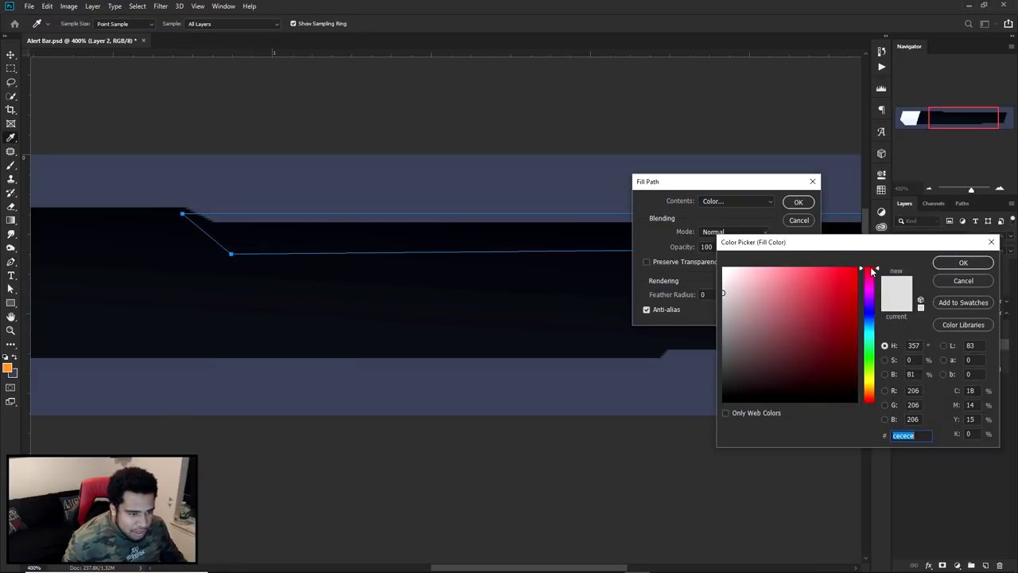
{"action": "left_click", "coordinate": [944, 264]}
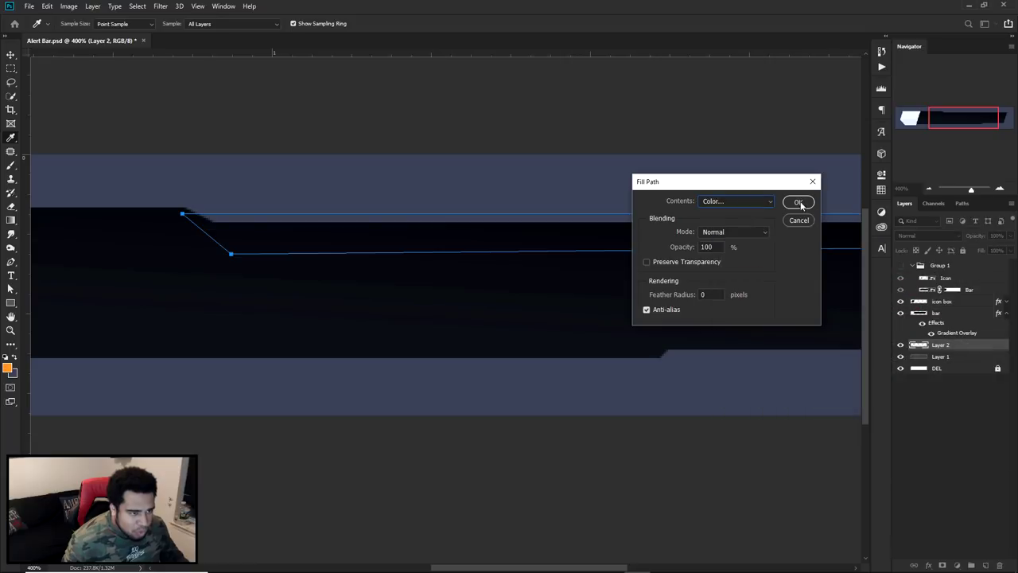
{"action": "left_click", "coordinate": [796, 201]}
{"action": "right_click", "coordinate": [653, 193]}
{"action": "left_click", "coordinate": [682, 202]}
Hide the Layer 1 backdrop and inspect the red accent strip against white at actual size and enlarged
{"action": "key", "text": "v"}
{"action": "left_click", "coordinate": [901, 357]}
{"action": "key", "text": "ctrl+1"}
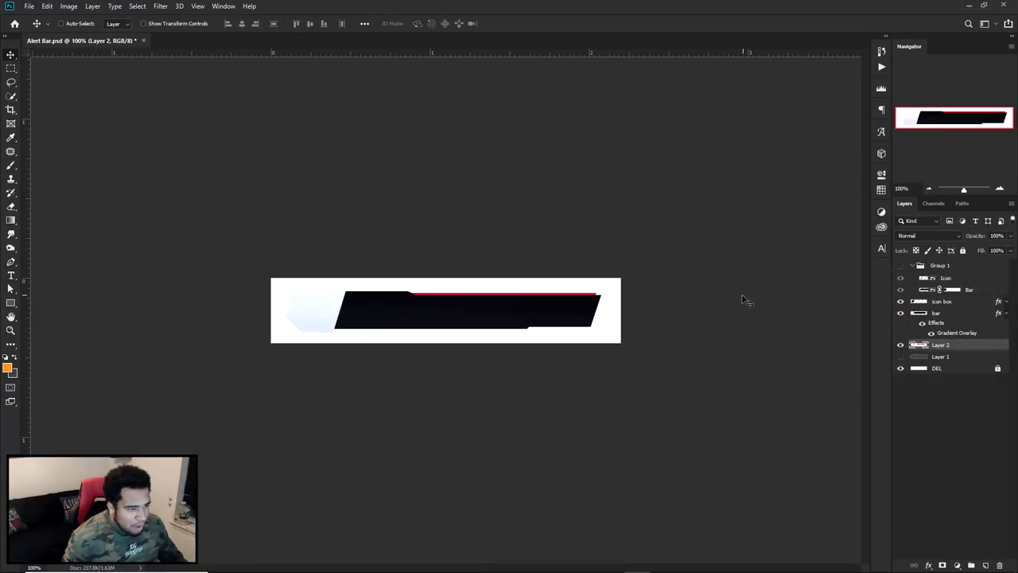
{"action": "key", "text": "ctrl+plus"}
{"action": "key", "text": "ctrl+plus"}
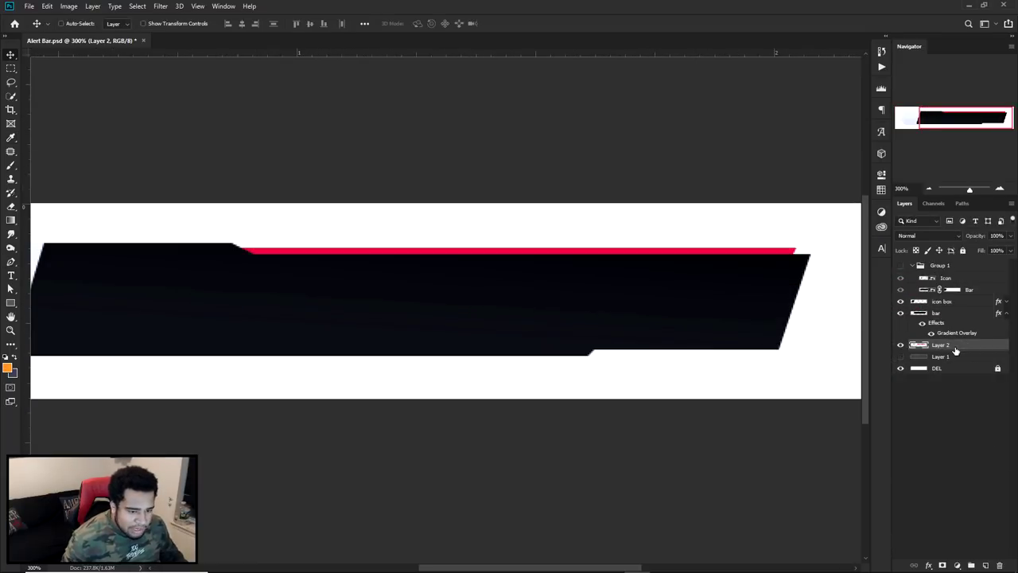
Add an empty layer above Layer 2 and draw a closed Pen path for a short accent strip under the bar's raised lower edge
{"action": "left_click", "coordinate": [986, 565]}
{"action": "key", "text": "p"}
{"action": "scroll", "coordinate": [616, 356], "scroll_direction": "up", "scroll_amount": 3}
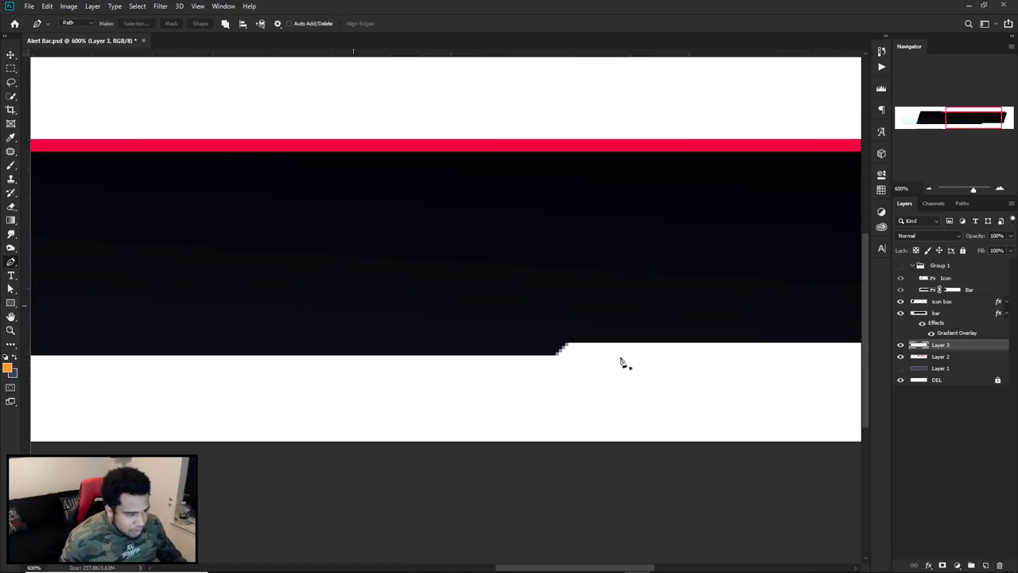
{"action": "left_click", "coordinate": [554, 352]}
{"action": "scroll", "coordinate": [684, 357], "scroll_direction": "right", "scroll_amount": 3}
{"action": "left_click", "coordinate": [705, 331]}
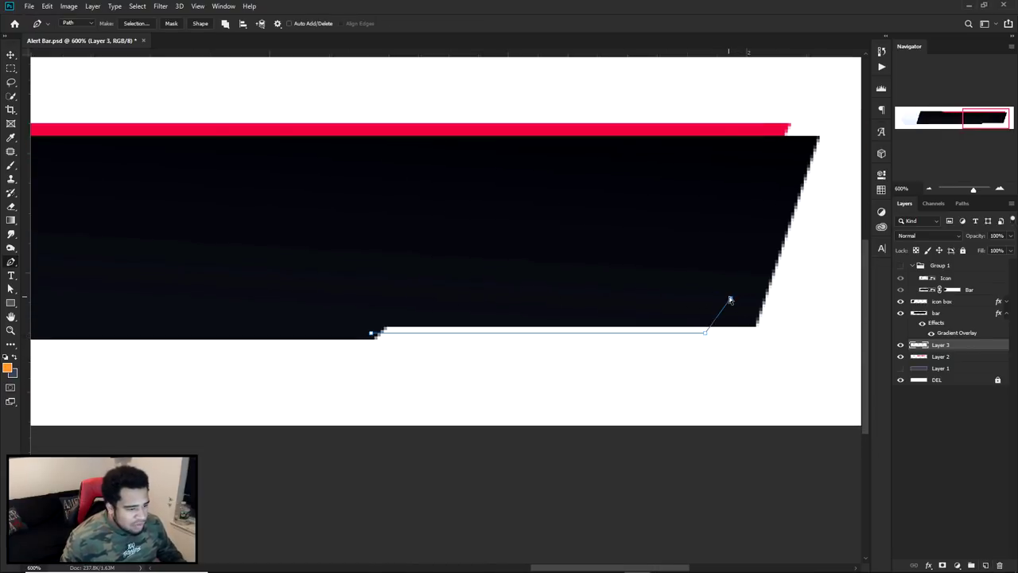
{"action": "left_click", "coordinate": [706, 332], "text": "ctrl"}
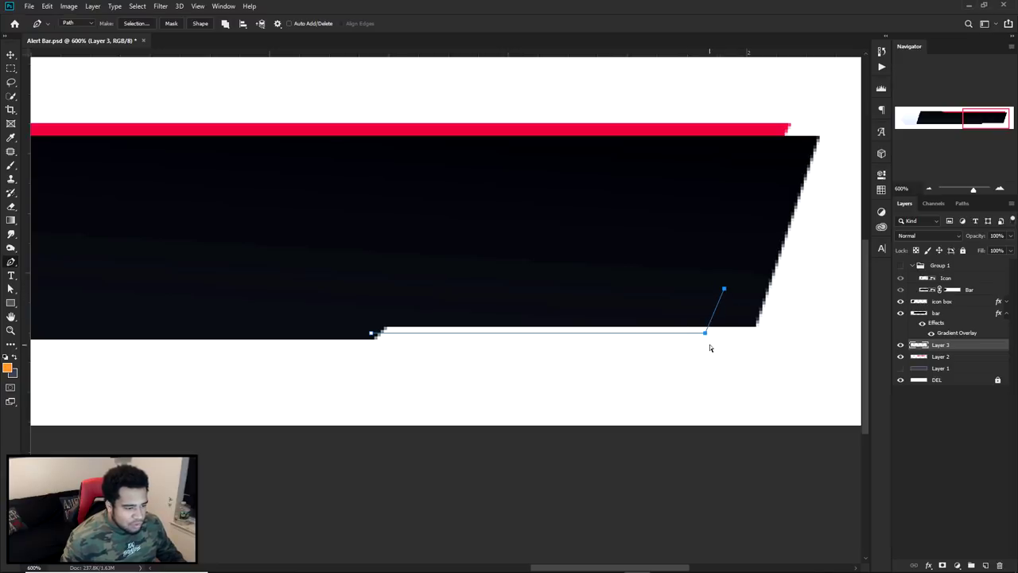
{"action": "left_click_drag", "start_coordinate": [706, 333], "coordinate": [614, 332]}
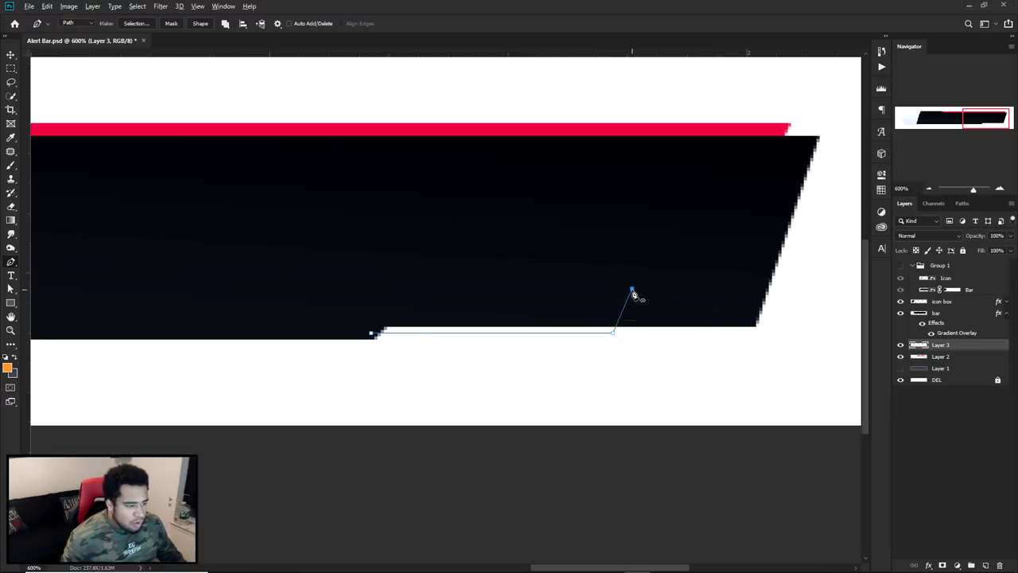
{"action": "left_click", "coordinate": [378, 295]}
{"action": "left_click", "coordinate": [372, 334]}
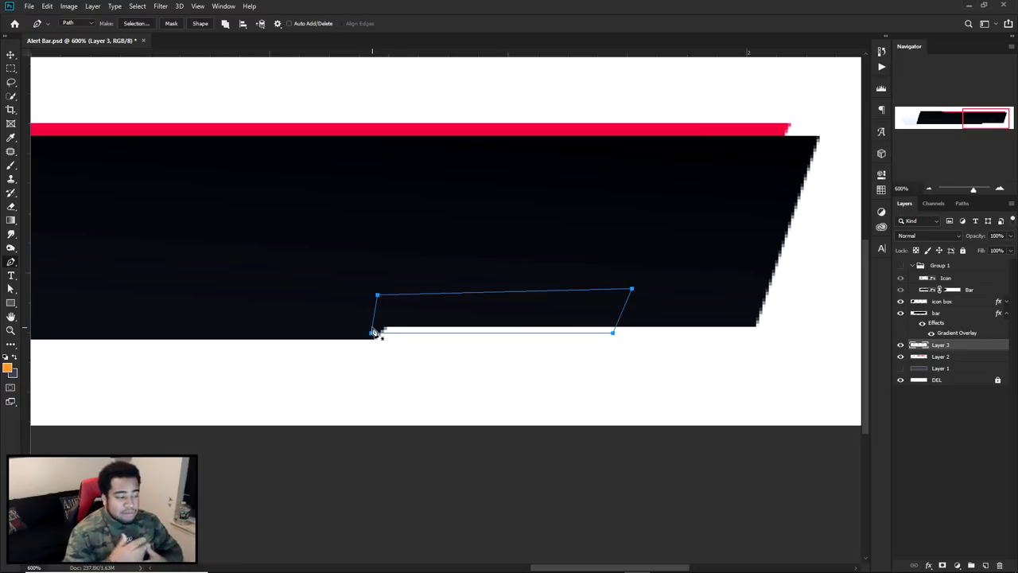
Try filling the lower strip path with a solid colour and deleting the path, and undo both
{"action": "right_click", "coordinate": [491, 210]}
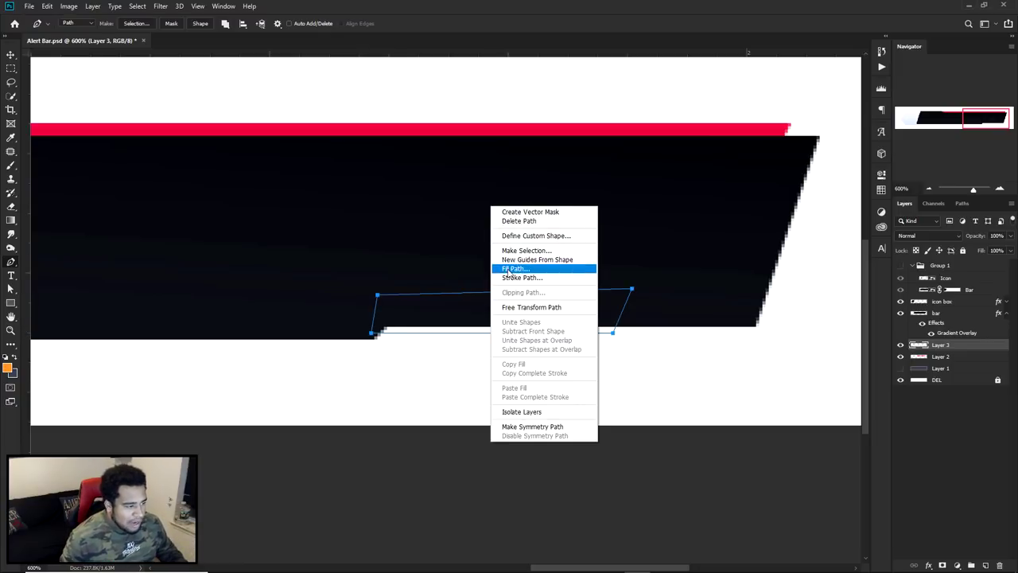
{"action": "left_click", "coordinate": [518, 269]}
{"action": "left_click", "coordinate": [735, 203]}
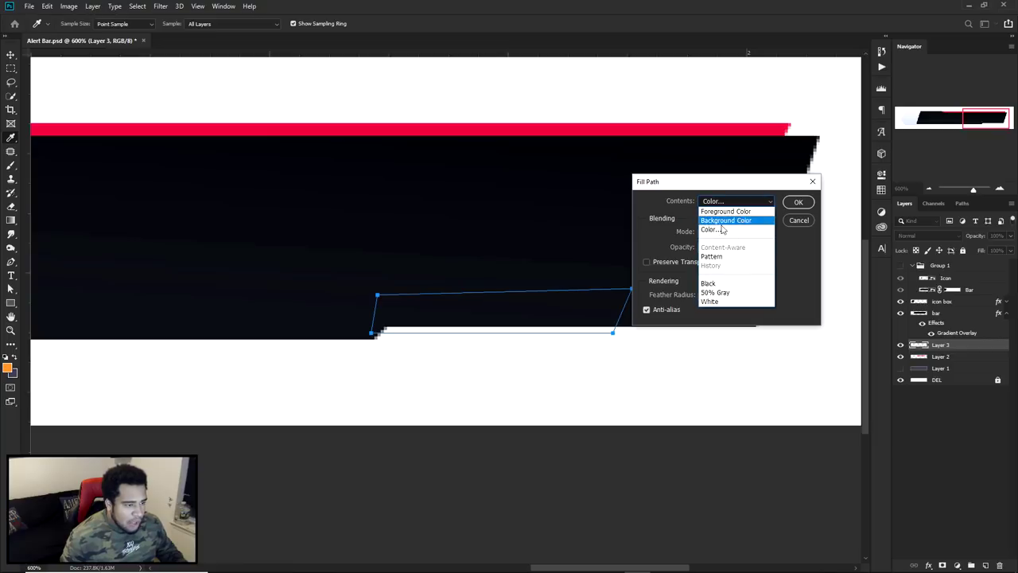
{"action": "left_click", "coordinate": [722, 230]}
{"action": "left_click", "coordinate": [963, 262]}
{"action": "left_click", "coordinate": [799, 201]}
{"action": "right_click", "coordinate": [694, 193]}
{"action": "left_click", "coordinate": [716, 208]}
{"action": "key", "text": "v"}
{"action": "key", "text": "ctrl+minus"}
{"action": "scroll", "coordinate": [611, 324], "scroll_direction": "left", "scroll_amount": 3}
{"action": "key", "text": "p"}
{"action": "key", "text": "ctrl+z"}
{"action": "key", "text": "ctrl+z"}
Fill the lower strip path with red #ef1d40 on Layer 3 and delete the path
{"action": "right_click", "coordinate": [678, 265]}
{"action": "left_click", "coordinate": [701, 324]}
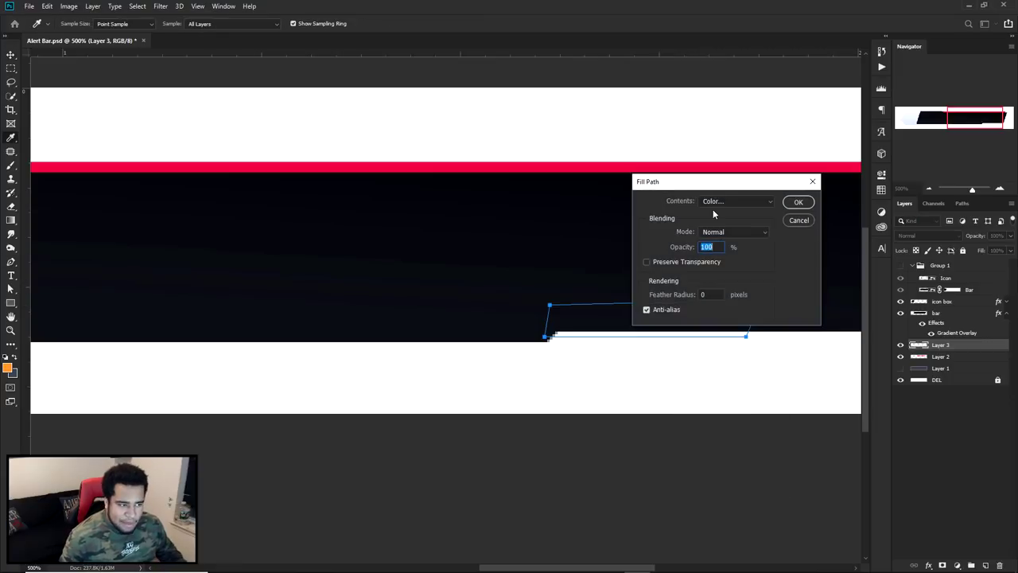
{"action": "left_click", "coordinate": [712, 202]}
{"action": "left_click", "coordinate": [713, 232]}
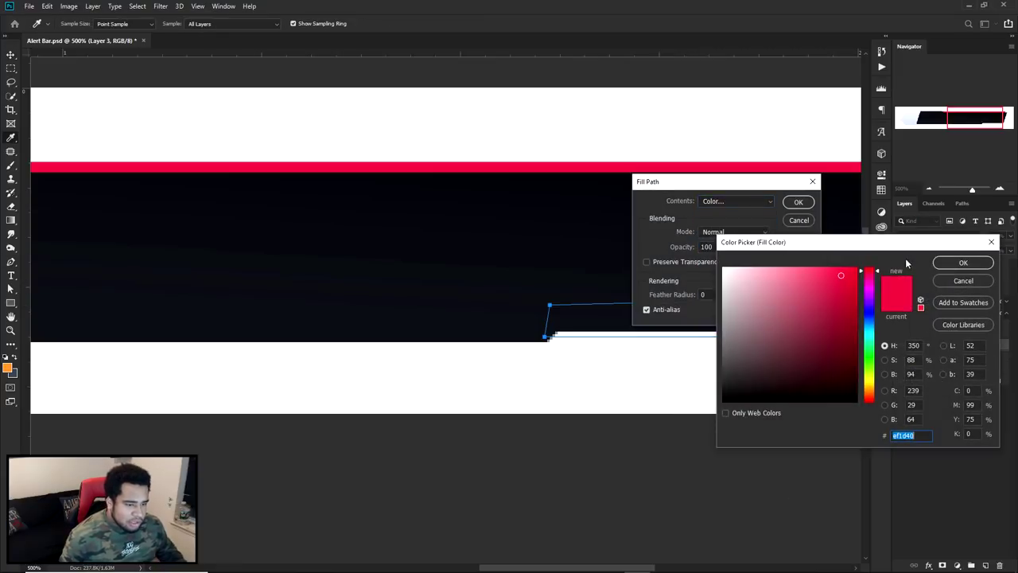
{"action": "left_click", "coordinate": [961, 263]}
{"action": "left_click", "coordinate": [799, 202]}
{"action": "right_click", "coordinate": [723, 230]}
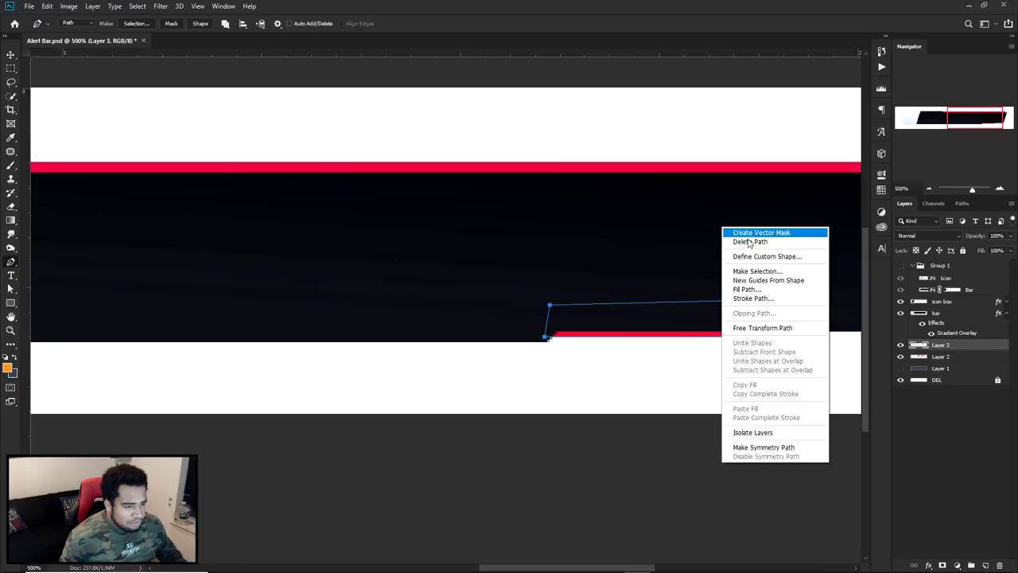
{"action": "left_click", "coordinate": [740, 239]}
{"action": "key", "text": "v"}
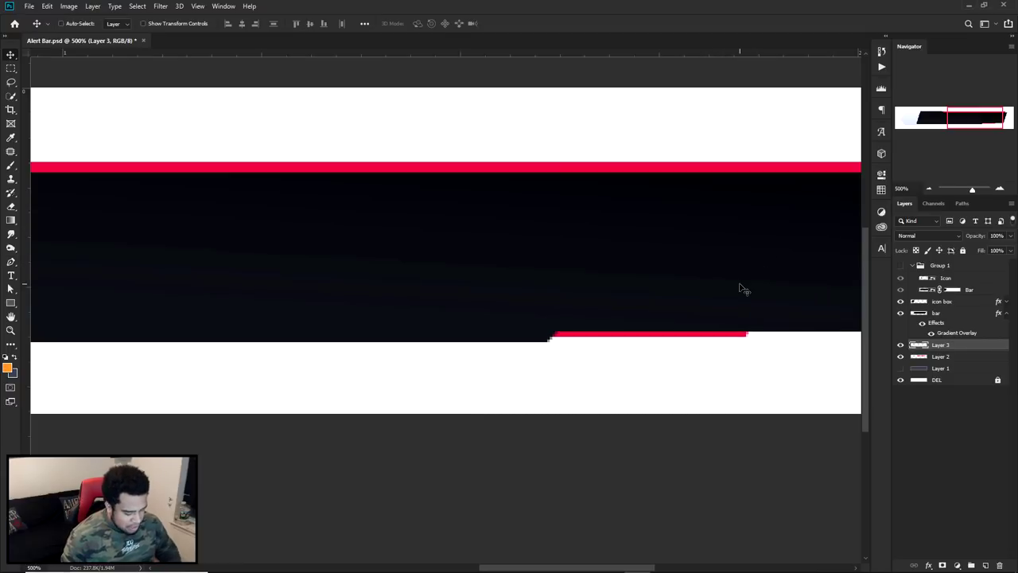
Add a Gradient Overlay layer style to the lower accent strip on Layer 3
{"action": "key", "text": "ctrl+minus"}
{"action": "key", "text": "ctrl+minus"}
{"action": "key", "text": "ctrl+minus"}
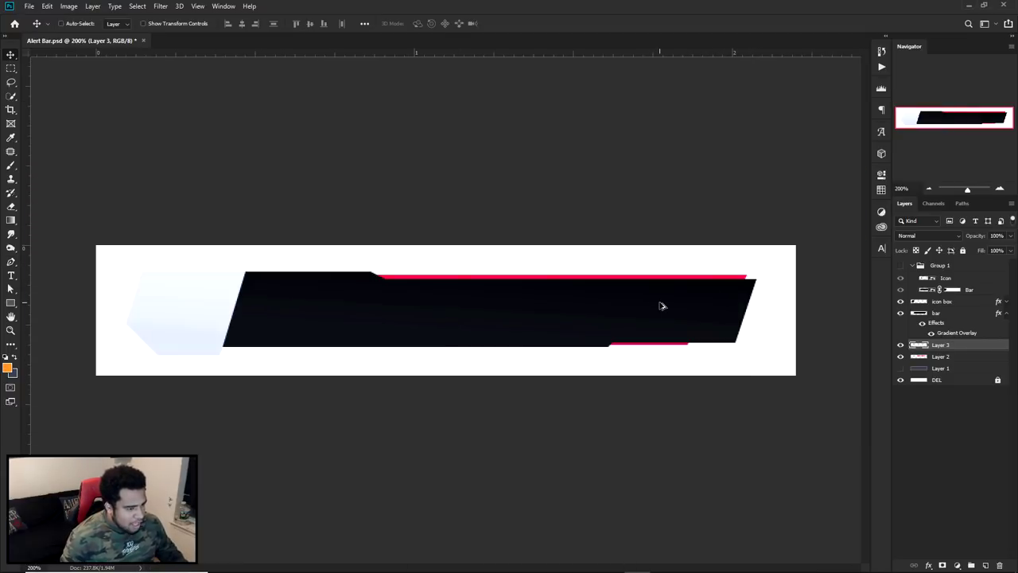
{"action": "double_click", "coordinate": [975, 344]}
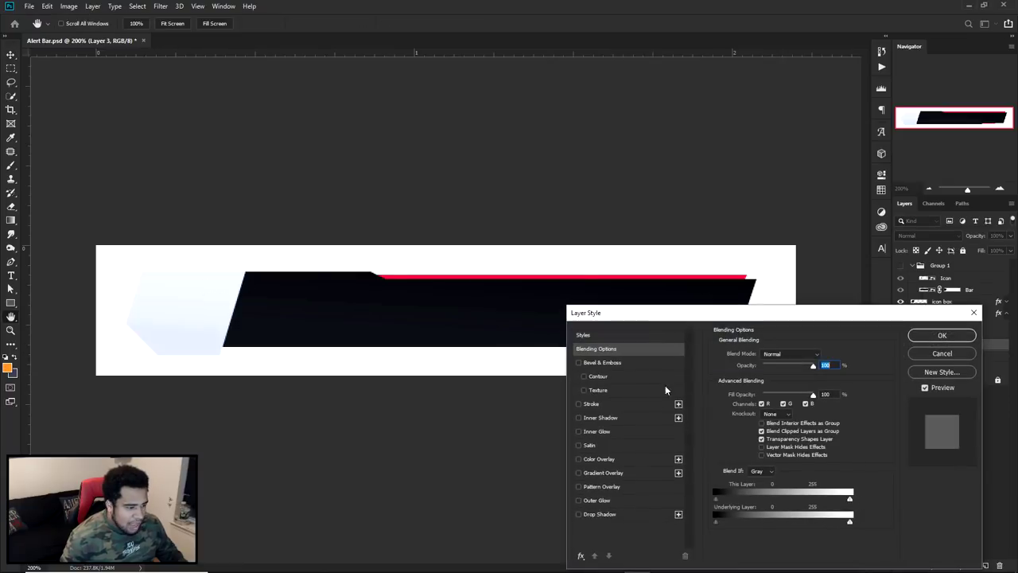
{"action": "left_click", "coordinate": [600, 474]}
{"action": "left_click", "coordinate": [941, 336]}
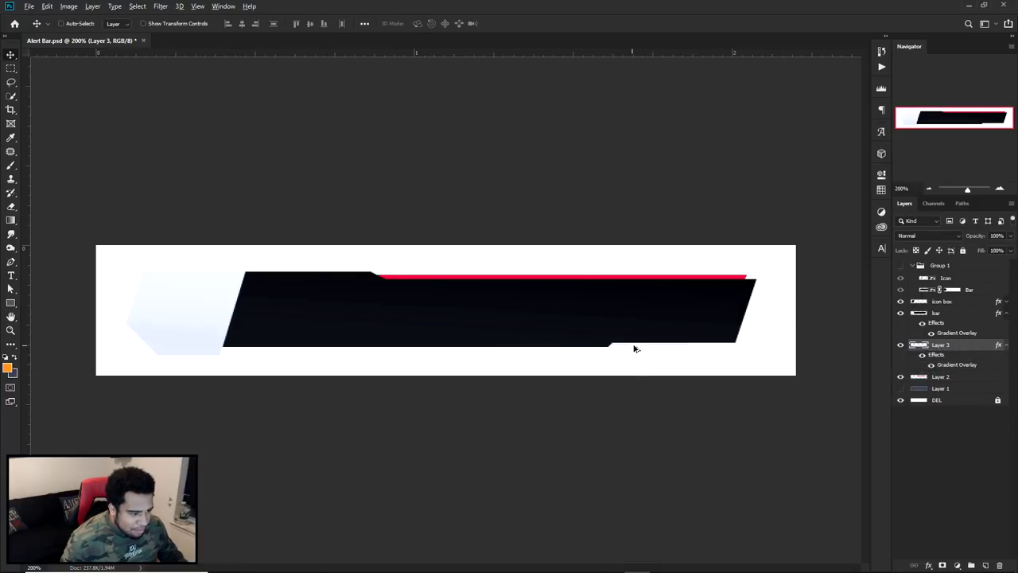
Draw a closed Pen path on Layer 3 running from the bar's lower notch around past its slanted end and back behind the bar
{"action": "scroll", "coordinate": [738, 343], "scroll_direction": "up", "scroll_amount": 2}
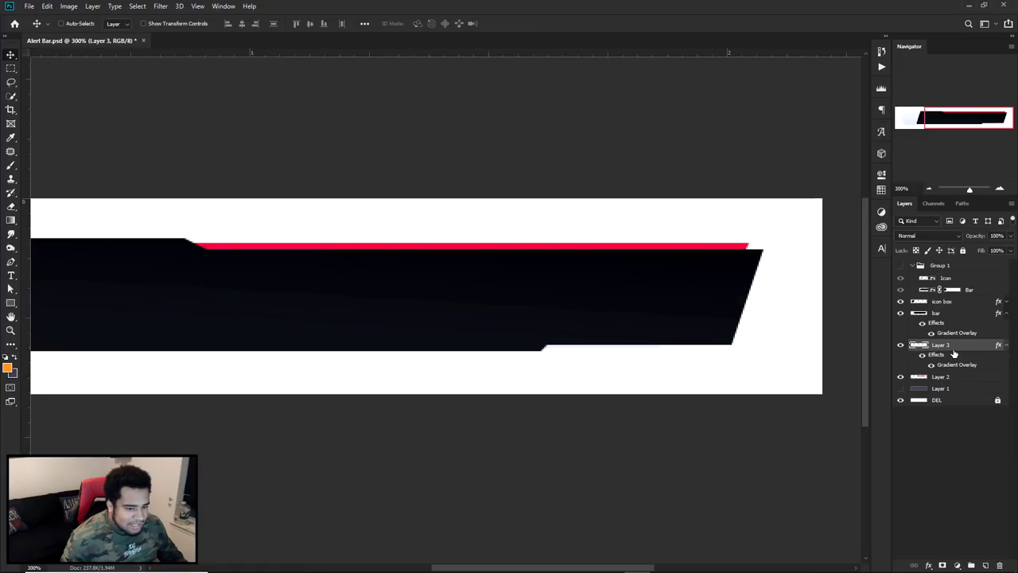
{"action": "scroll", "coordinate": [837, 342], "scroll_direction": "up", "scroll_amount": 2}
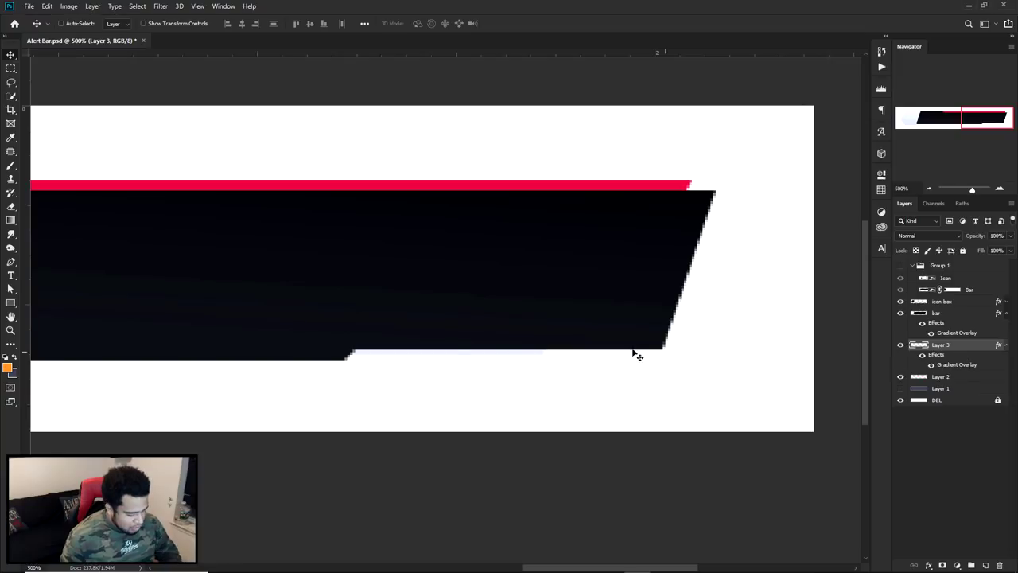
{"action": "key", "text": "p"}
{"action": "left_click", "coordinate": [347, 356]}
{"action": "left_click", "coordinate": [679, 355]}
{"action": "left_click", "coordinate": [718, 244], "text": "shift"}
{"action": "key", "text": "ctrl+z"}
{"action": "left_click", "coordinate": [724, 229]}
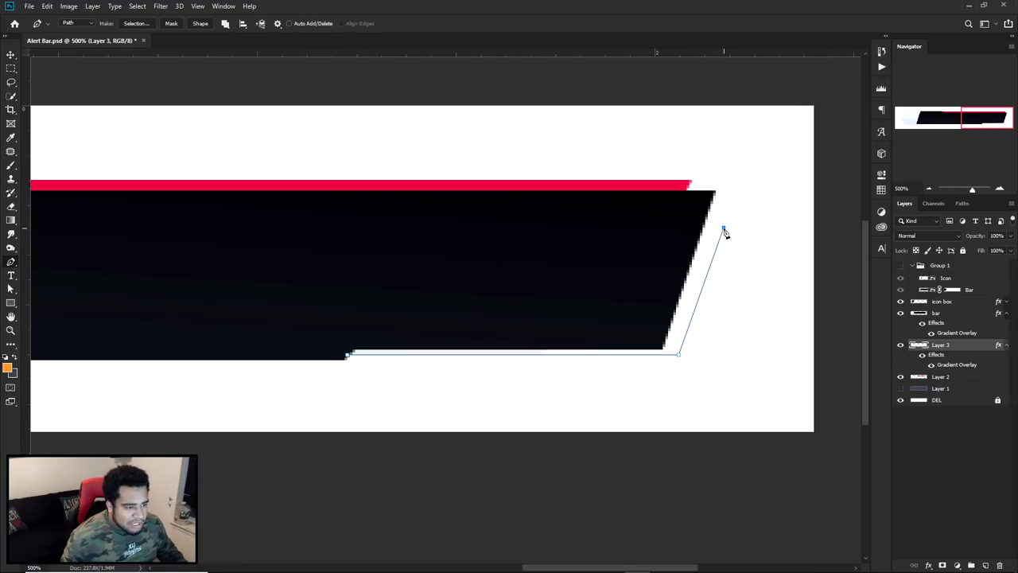
{"action": "left_click_drag", "start_coordinate": [724, 230], "coordinate": [723, 236]}
{"action": "left_click", "coordinate": [466, 235], "text": "shift"}
{"action": "left_click", "coordinate": [339, 320]}
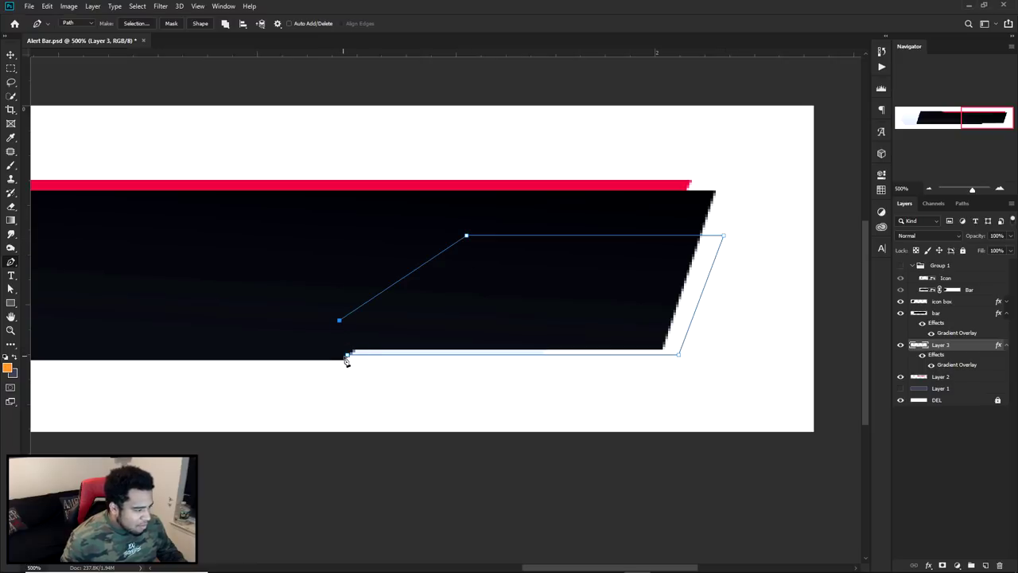
Fill the wraparound accent path with the solid colour at 100% opacity on Layer 3 and delete the path
{"action": "right_click", "coordinate": [462, 285]}
{"action": "left_click", "coordinate": [481, 333]}
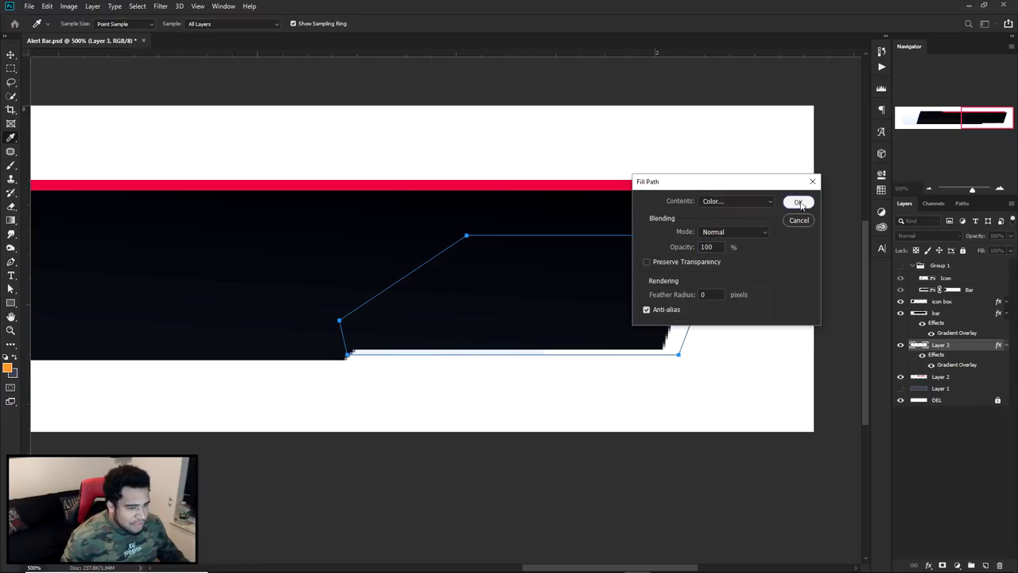
{"action": "left_click", "coordinate": [795, 201]}
{"action": "right_click", "coordinate": [670, 251]}
{"action": "left_click", "coordinate": [726, 264]}
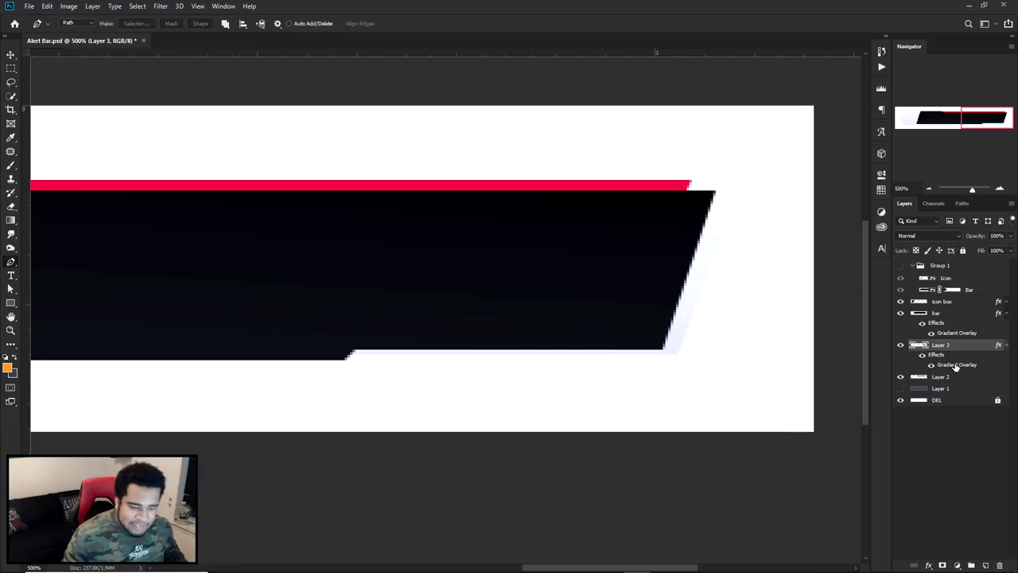
{"action": "key", "text": "v"}
Group the icon box, bar and Layer 3 layers together
{"action": "scroll", "coordinate": [677, 323], "scroll_direction": "down", "scroll_amount": 5}
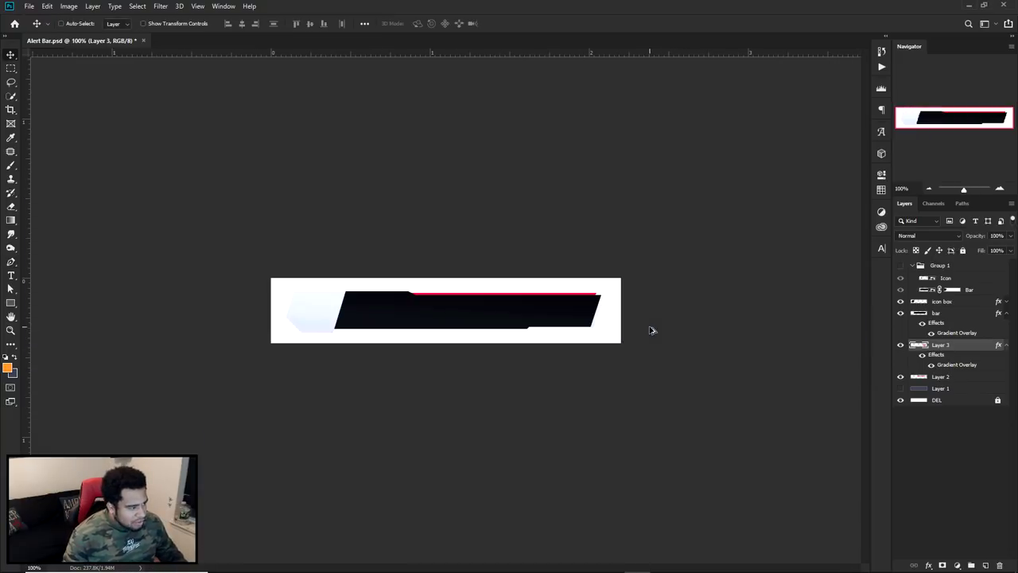
{"action": "scroll", "coordinate": [366, 311], "scroll_direction": "up", "scroll_amount": 1}
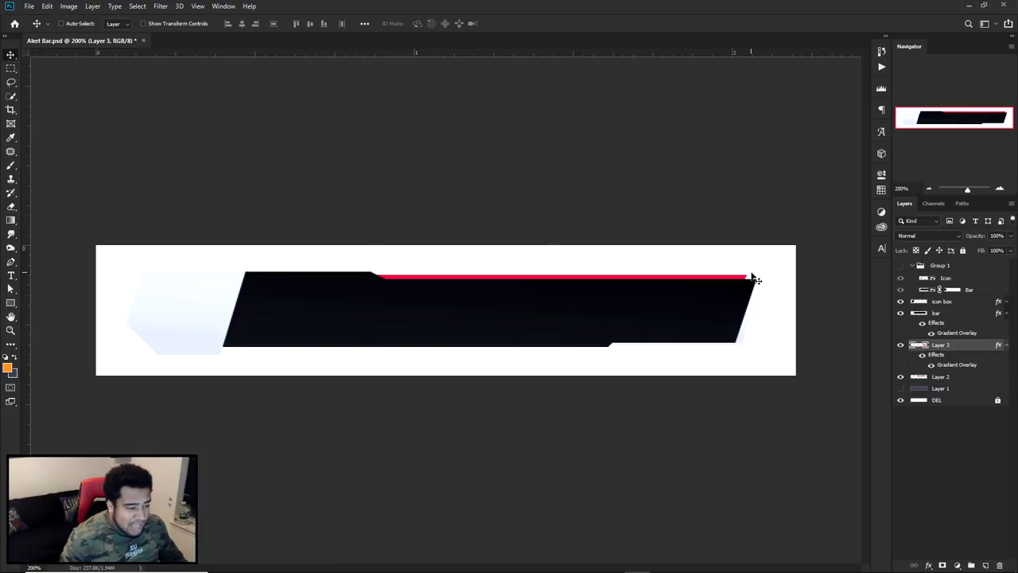
{"action": "left_click", "coordinate": [946, 303], "text": "shift"}
{"action": "key", "text": "ctrl+g"}
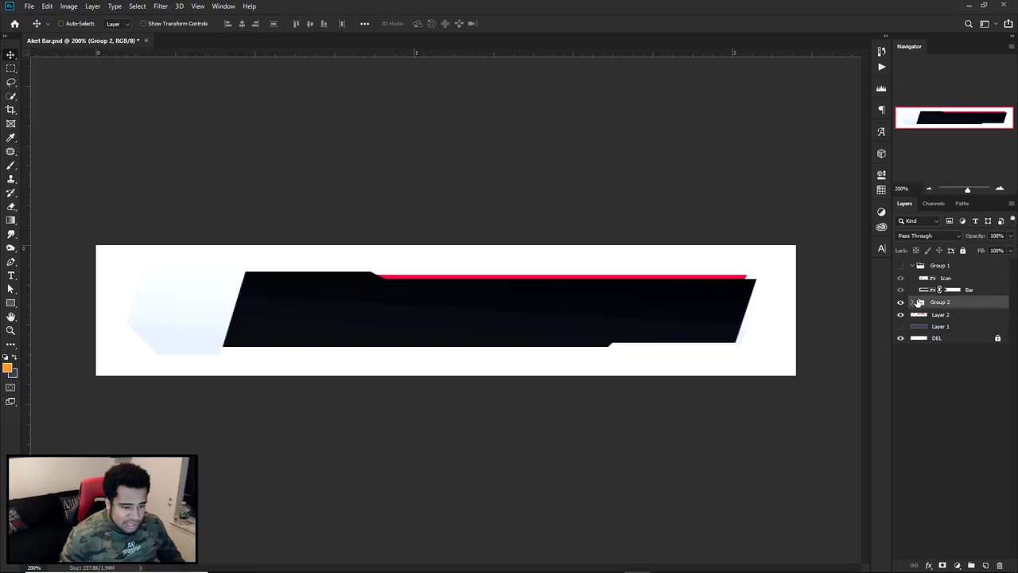
Collapse and show the original Group 1 design, and hide Group 2 and Layer 2
{"action": "left_click", "coordinate": [912, 266]}
{"action": "left_click_drag", "start_coordinate": [901, 266], "coordinate": [901, 279]}
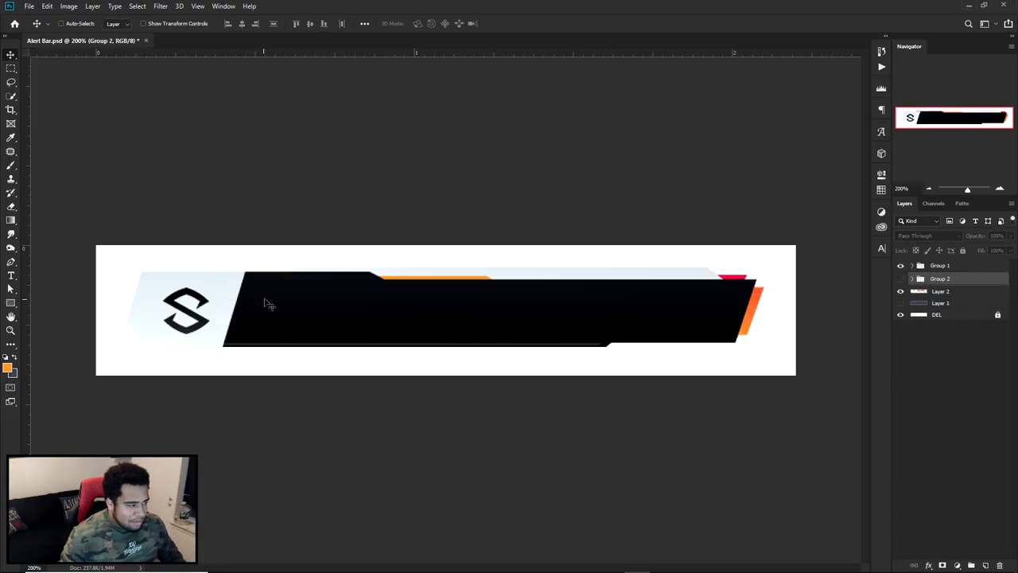
{"action": "left_click", "coordinate": [901, 291]}
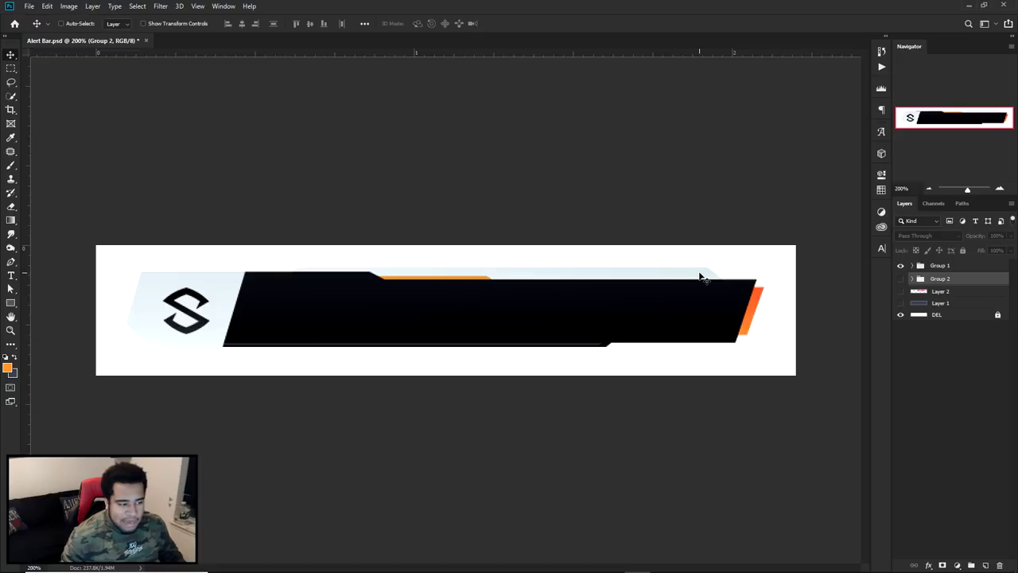
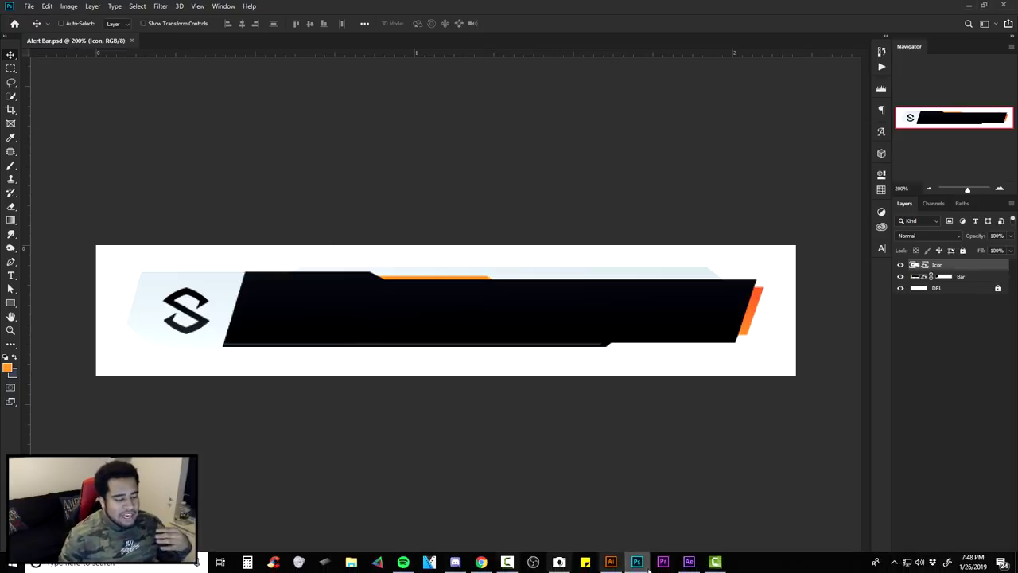
Switch to After Effects and import Alert Bar.psd as Composition - Retain Layer Sizes with editable layer styles
{"action": "left_click", "coordinate": [689, 562]}
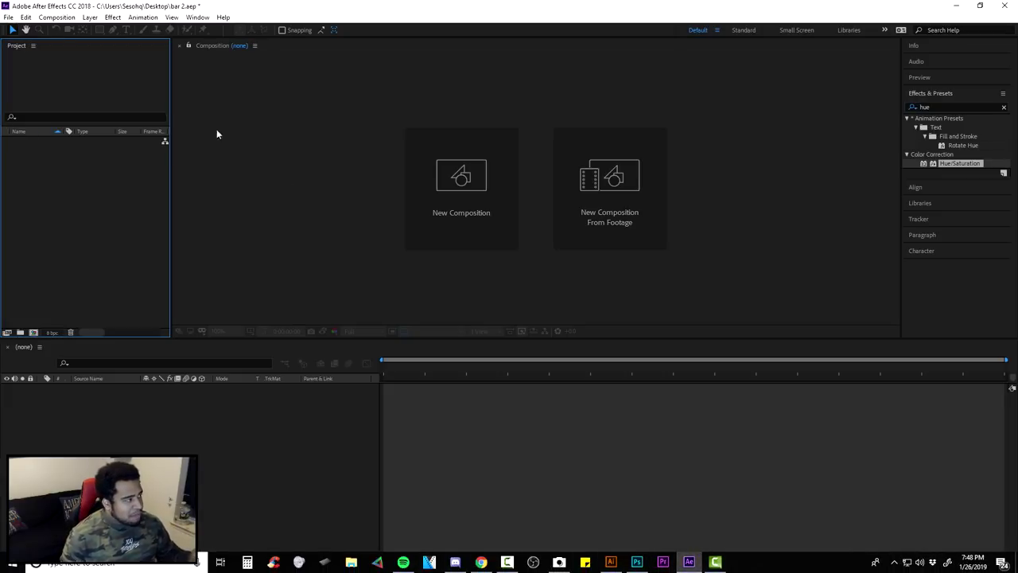
{"action": "left_click", "coordinate": [8, 17]}
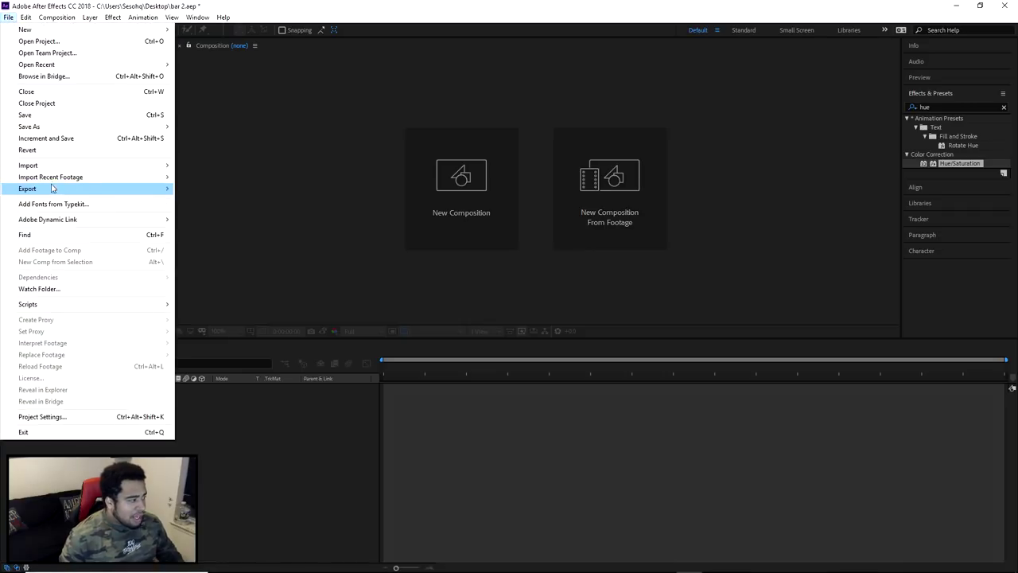
{"action": "mouse_move", "coordinate": [48, 168]}
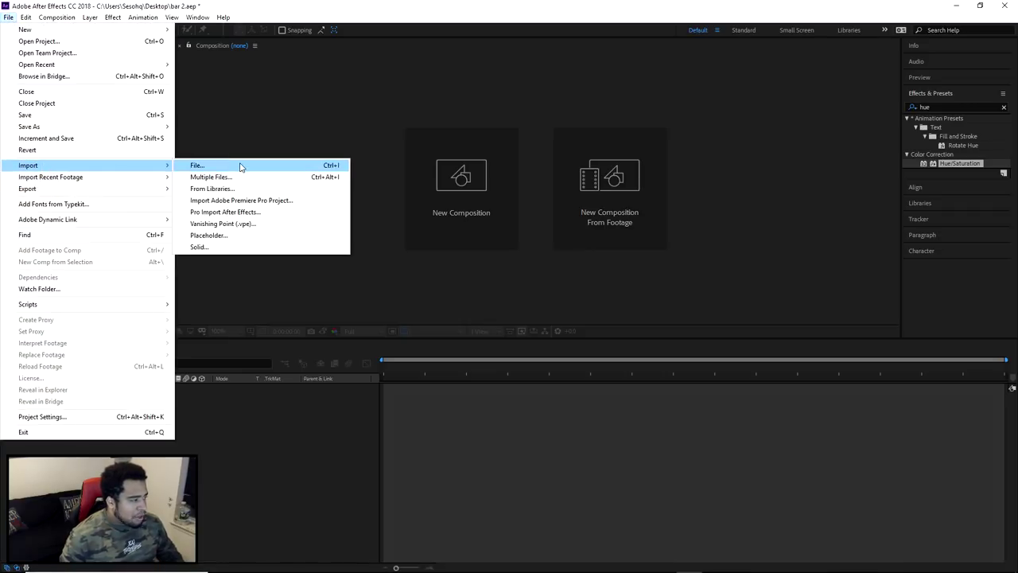
{"action": "left_click", "coordinate": [240, 167]}
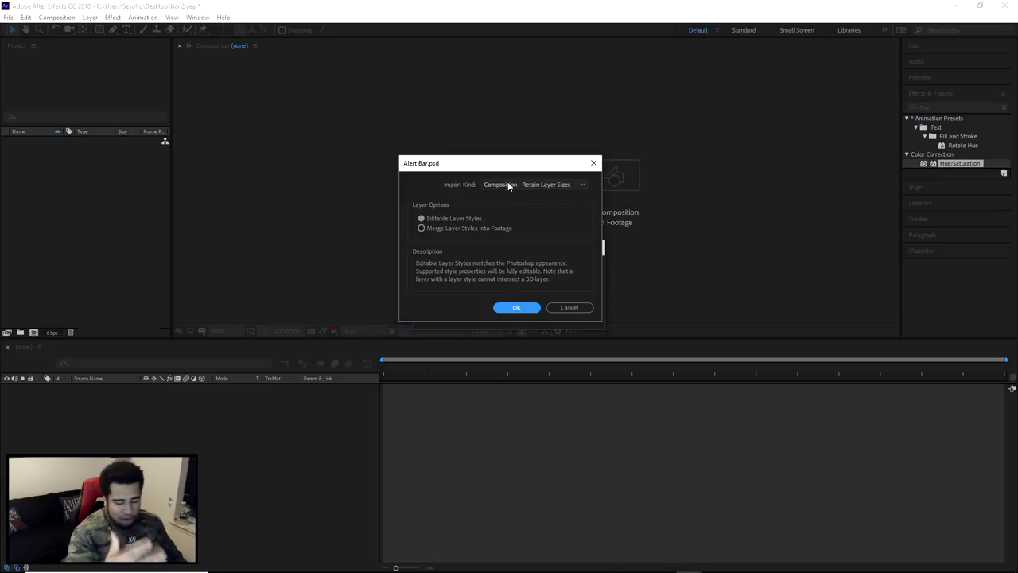
{"action": "left_click", "coordinate": [508, 184]}
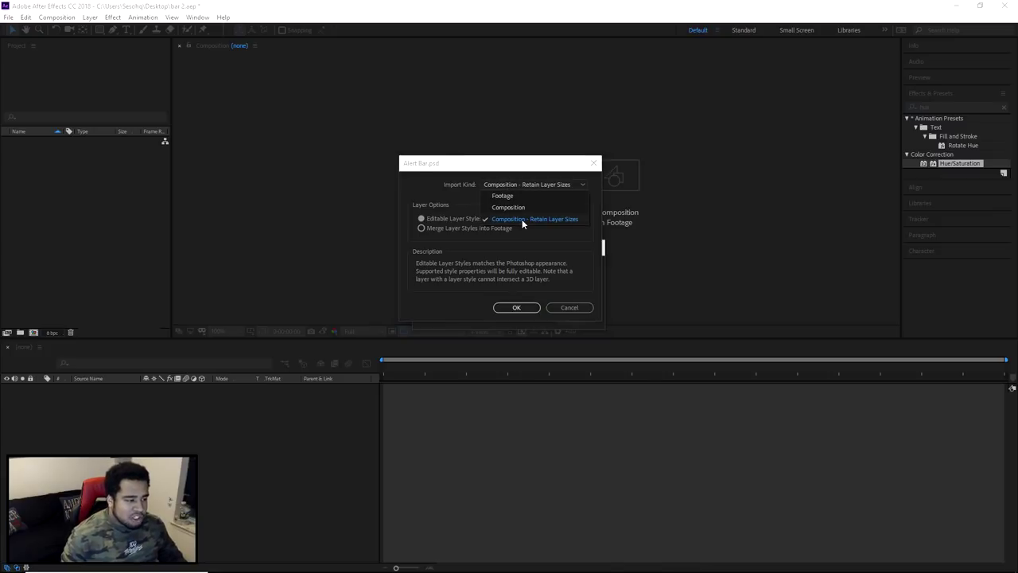
{"action": "left_click", "coordinate": [522, 219]}
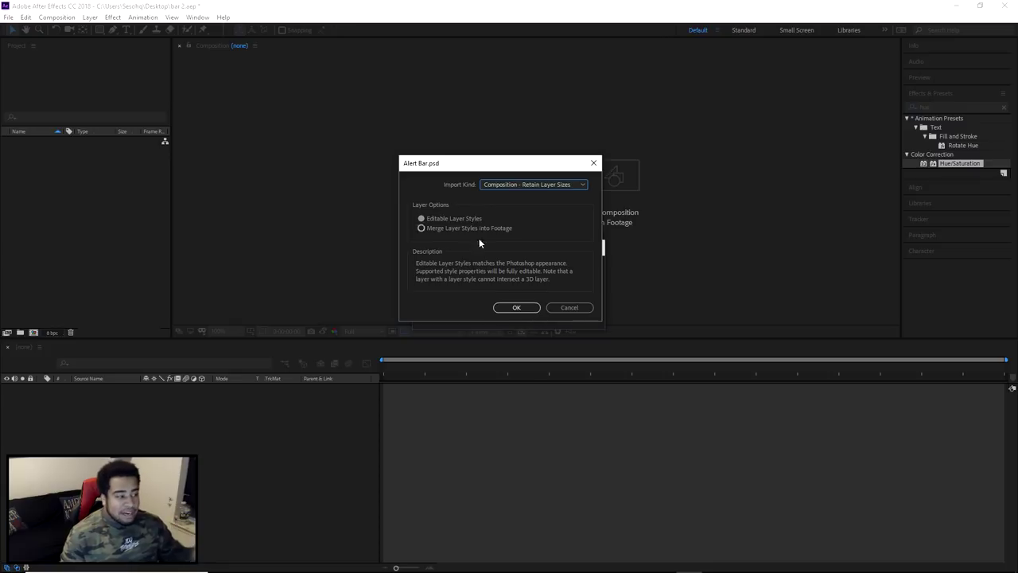
{"action": "left_click", "coordinate": [525, 308]}
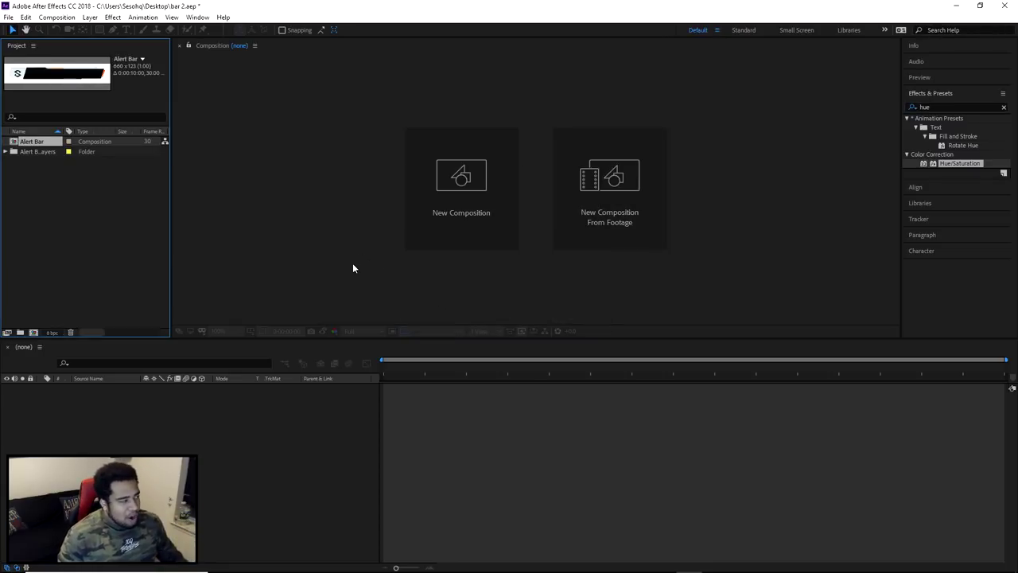
Open the Alert Bar composition and hide its white DEL background layer
{"action": "double_click", "coordinate": [34, 145]}
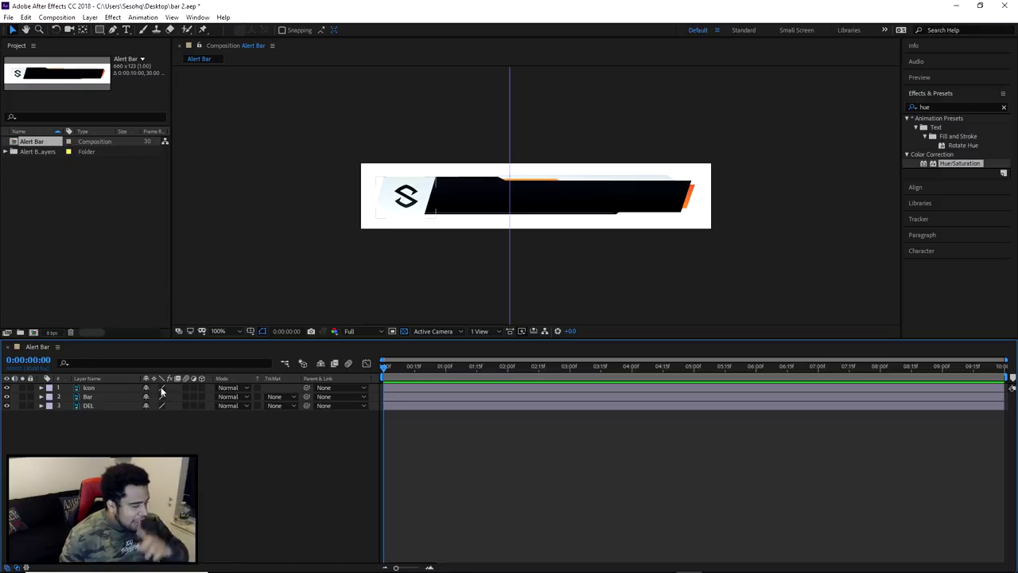
{"action": "left_click", "coordinate": [105, 407]}
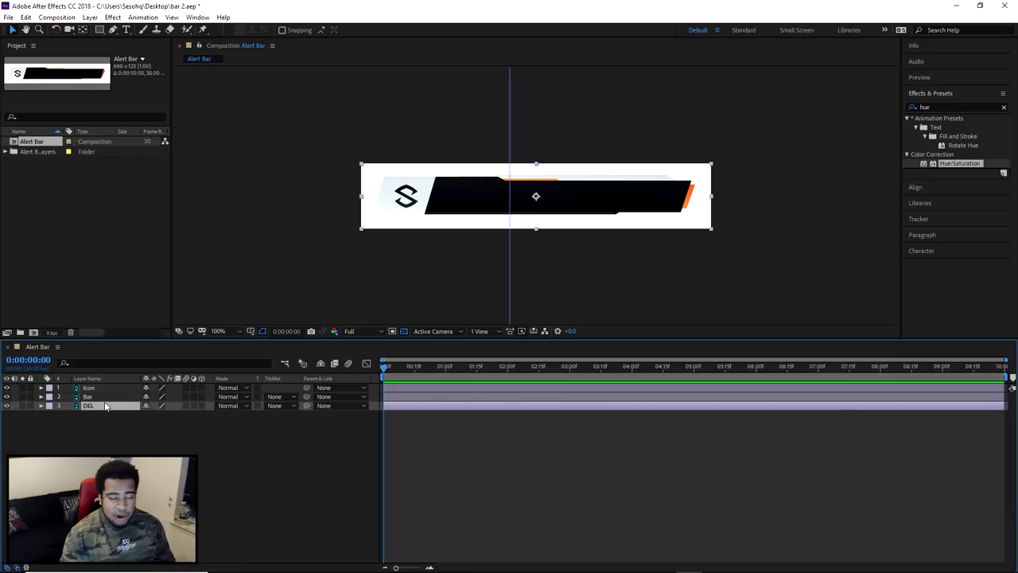
{"action": "left_click", "coordinate": [6, 406]}
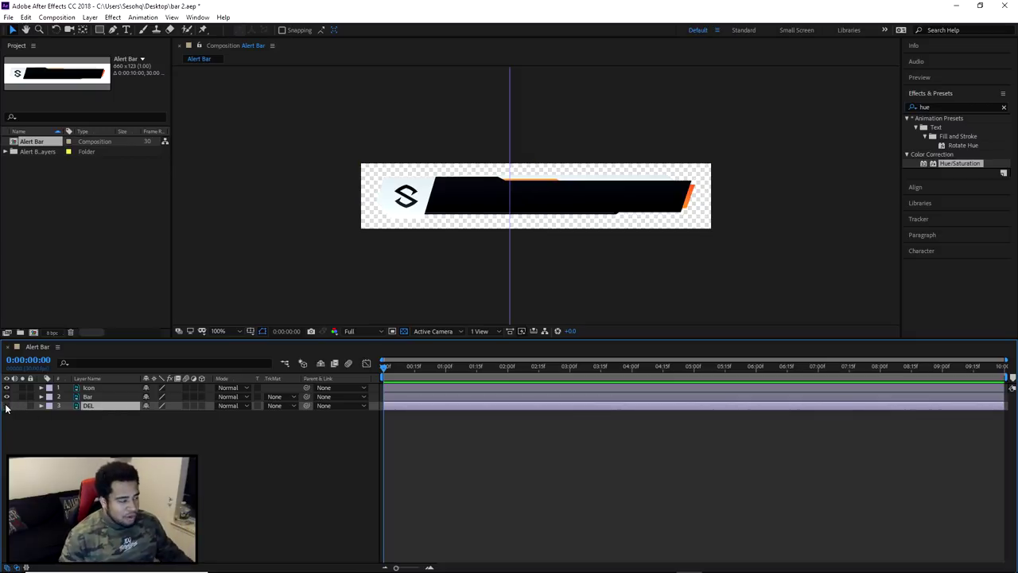
Compare the composition preview with the transparency grid off and on, leaving the grid on
{"action": "left_click", "coordinate": [403, 332]}
{"action": "left_click", "coordinate": [404, 332]}
{"action": "left_click", "coordinate": [401, 331]}
{"action": "left_click", "coordinate": [401, 332]}
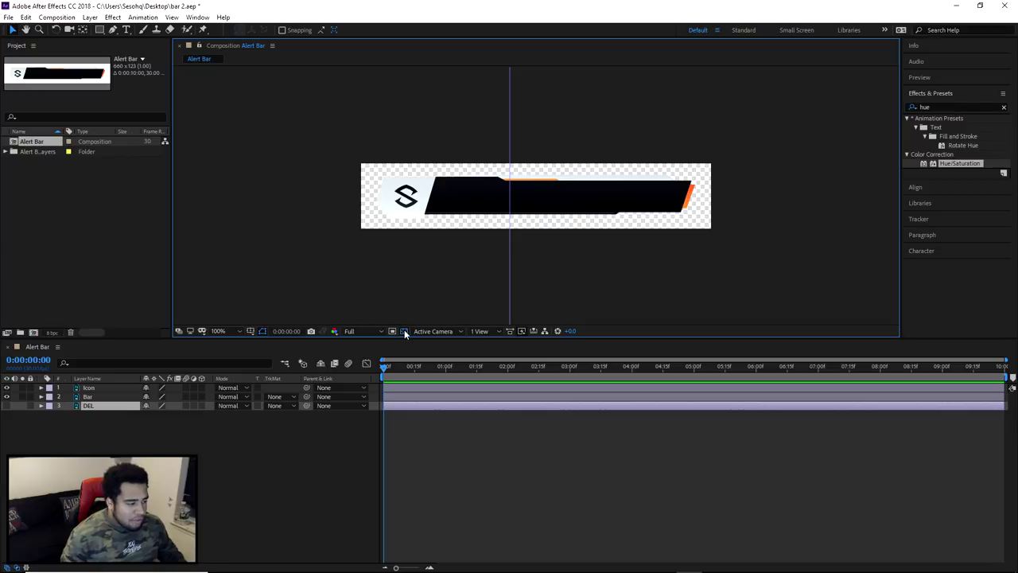
{"action": "left_click", "coordinate": [403, 332]}
{"action": "left_click", "coordinate": [403, 332]}
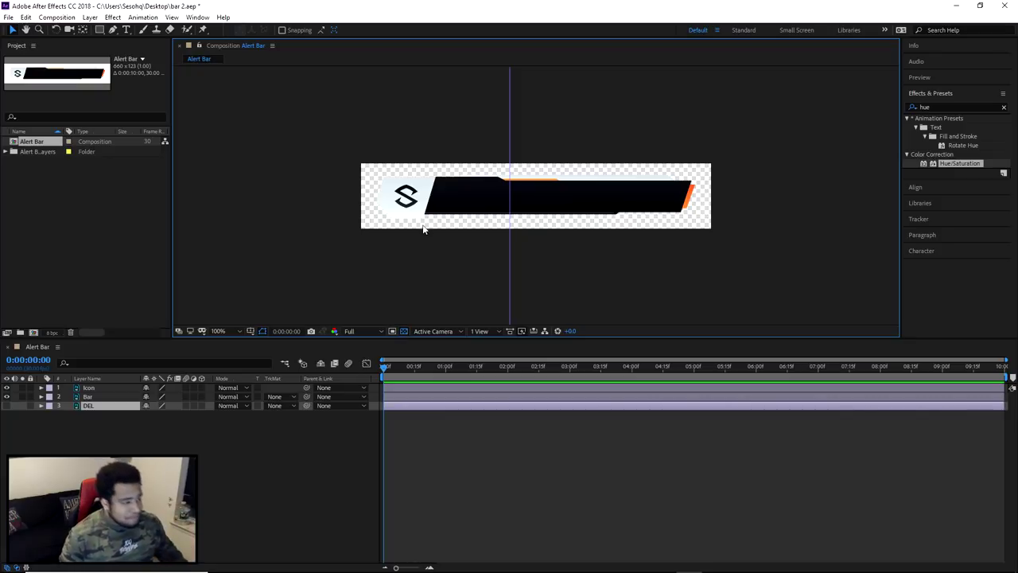
Set the Alert Bar composition's duration to 0:00:13:00 in its composition settings
{"action": "key", "text": "period"}
{"action": "left_click_drag", "start_coordinate": [468, 231], "coordinate": [517, 250]}
{"action": "left_click_drag", "start_coordinate": [603, 275], "coordinate": [586, 250]}
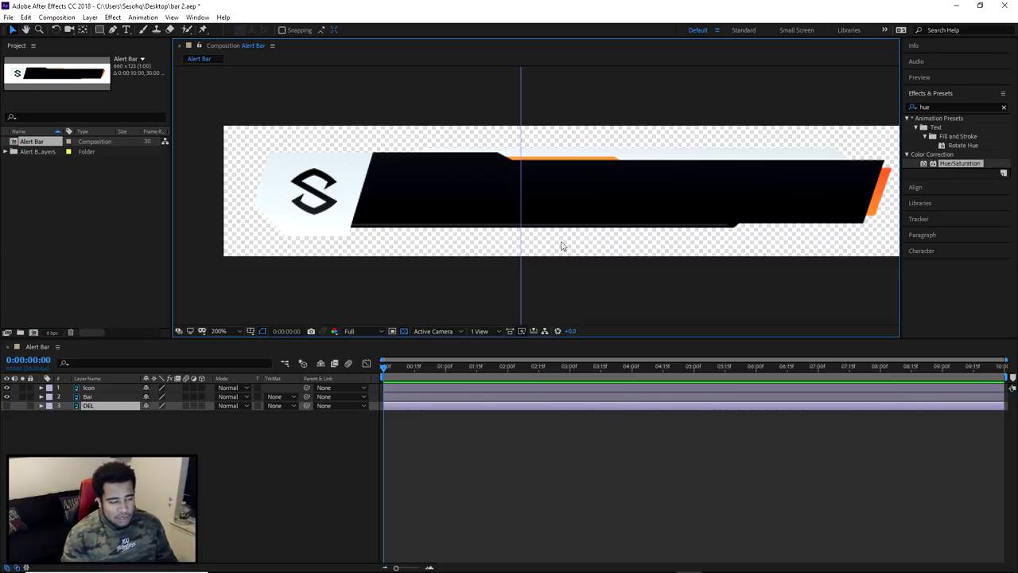
{"action": "right_click", "coordinate": [594, 423]}
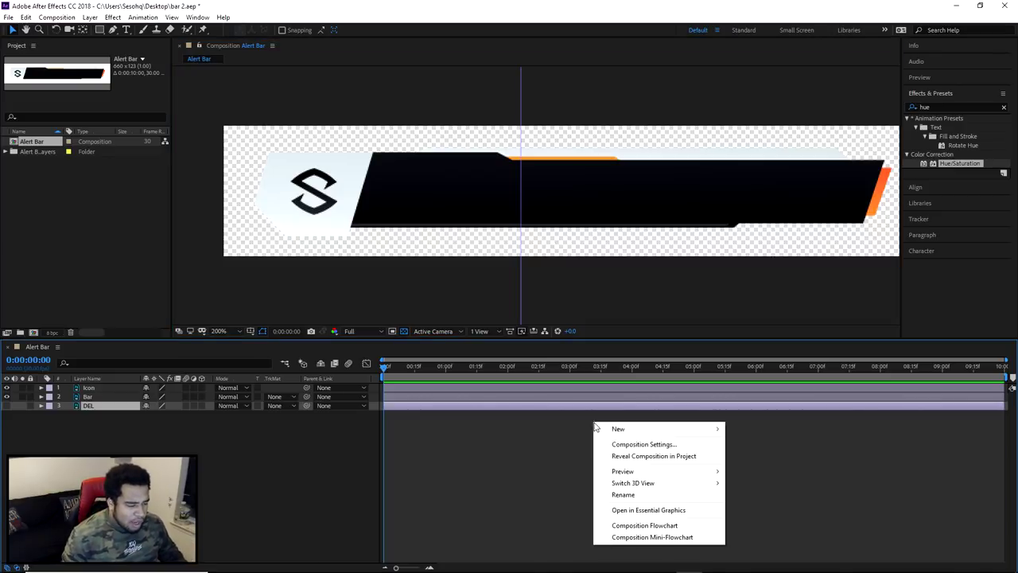
{"action": "left_click", "coordinate": [634, 444]}
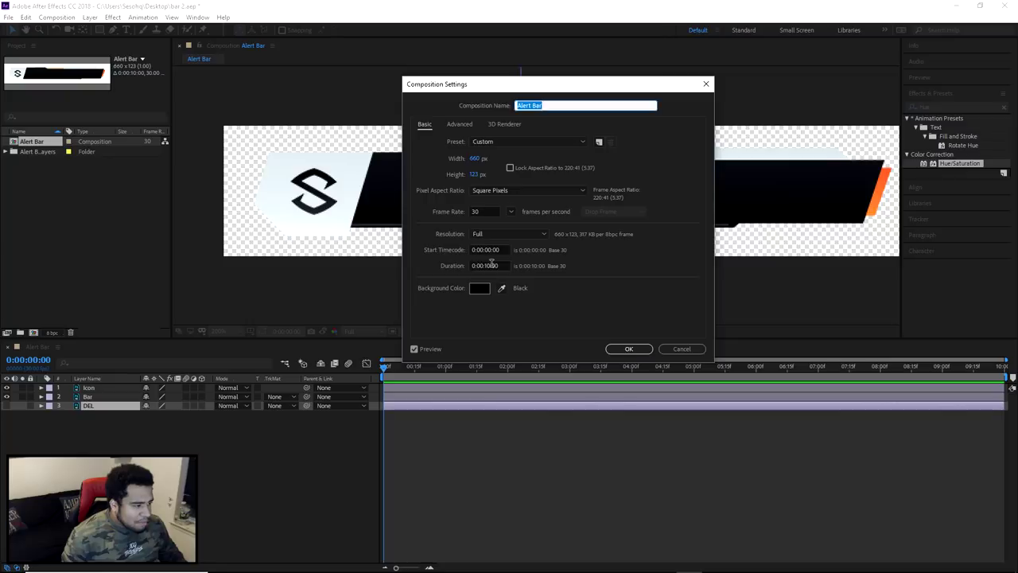
{"action": "left_click", "coordinate": [490, 265]}
{"action": "key", "text": "BackSpace"}
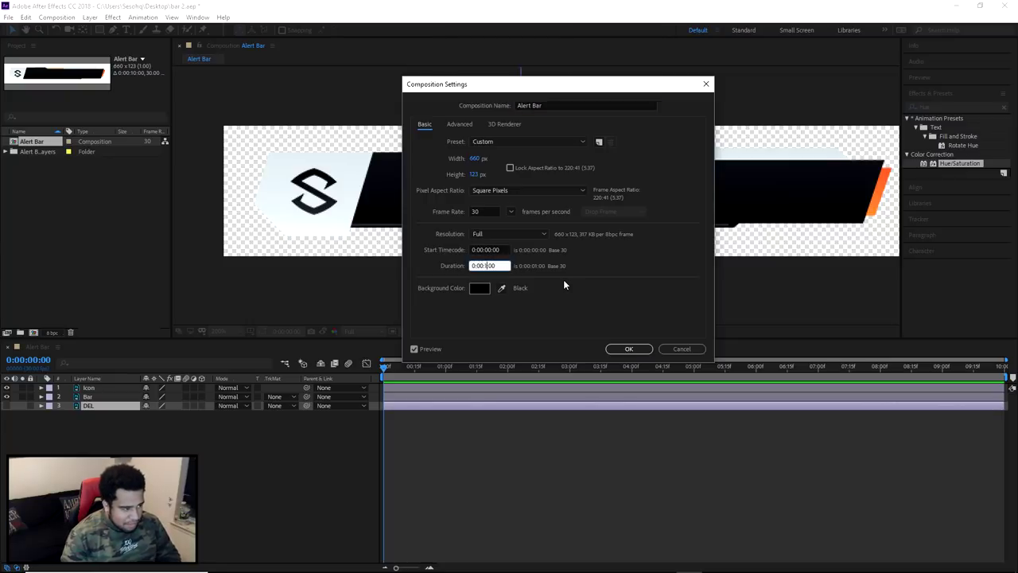
{"action": "type", "text": "3"}
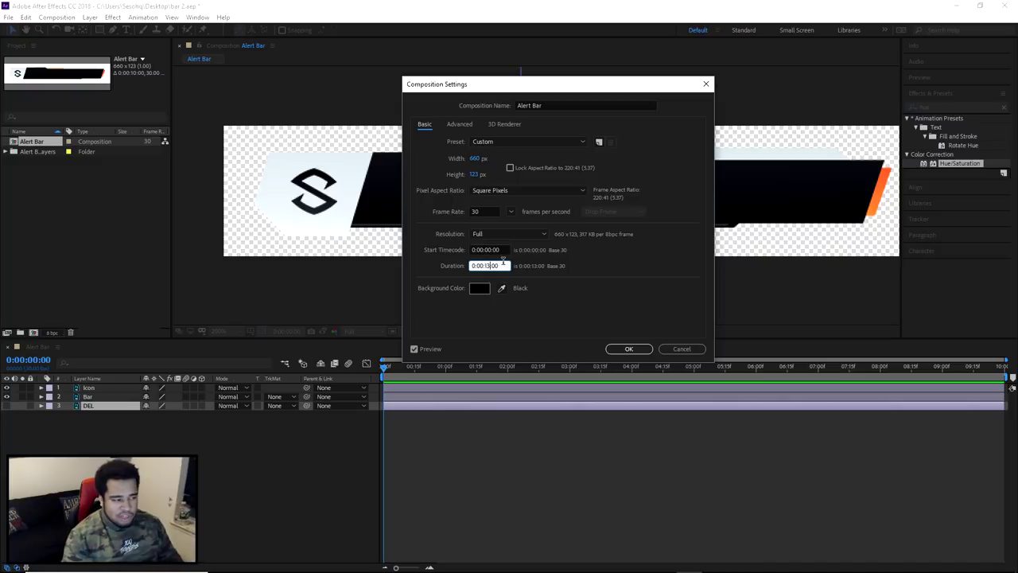
{"action": "left_click", "coordinate": [628, 350]}
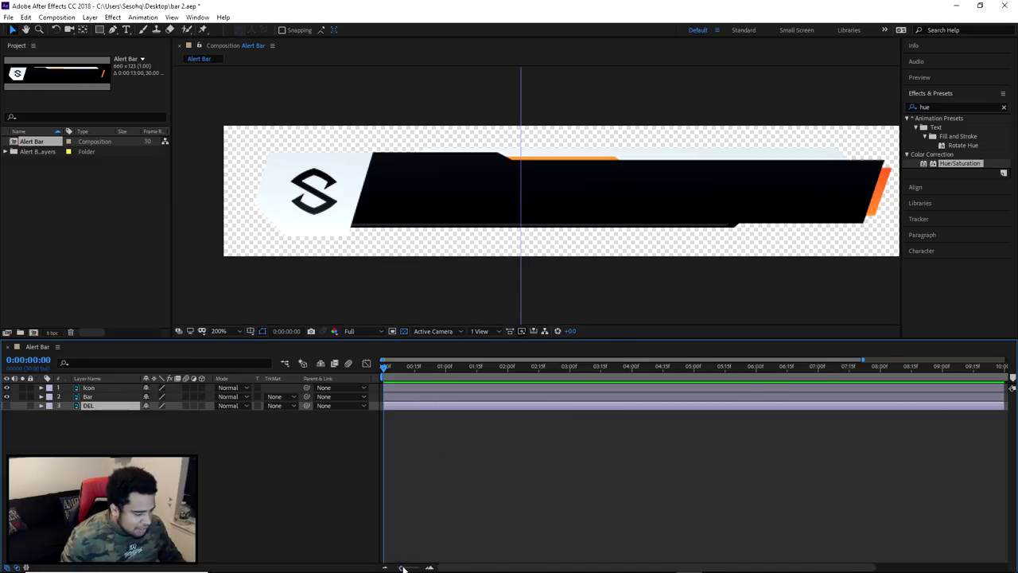
Extend the out points of the Icon, Bar and DEL layers to the composition's end at 13 seconds
{"action": "left_click_drag", "start_coordinate": [401, 567], "coordinate": [395, 567]}
{"action": "left_click", "coordinate": [637, 387]}
{"action": "left_click_drag", "start_coordinate": [859, 404], "coordinate": [1006, 405]}
{"action": "left_click_drag", "start_coordinate": [862, 386], "coordinate": [1007, 387]}
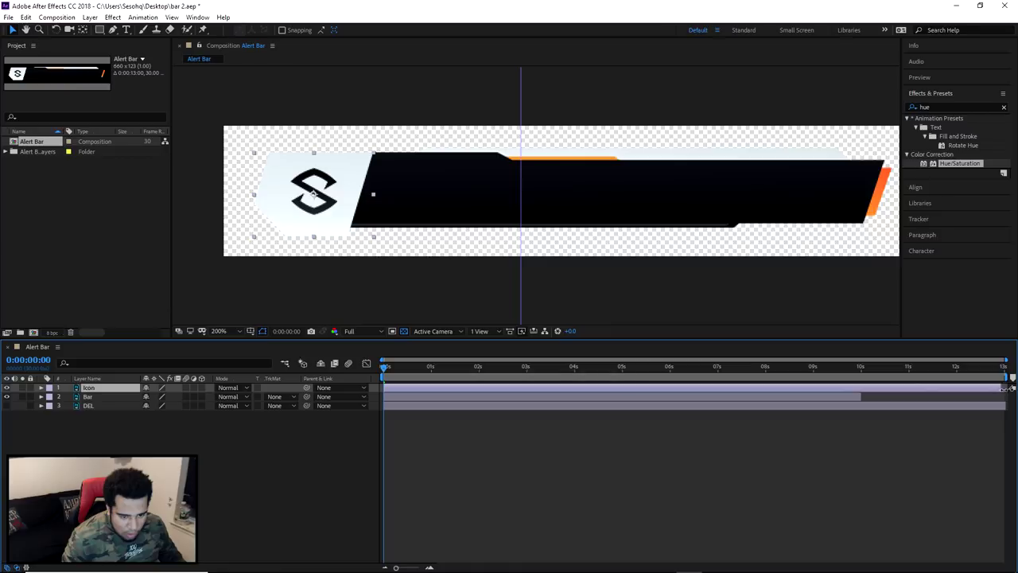
{"action": "left_click_drag", "start_coordinate": [862, 396], "coordinate": [1007, 396]}
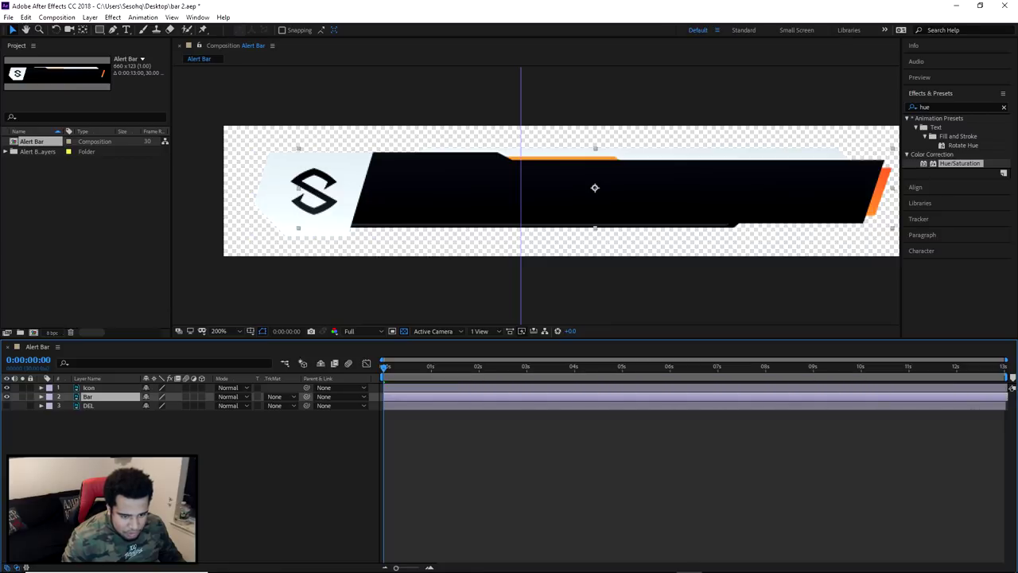
{"action": "left_click", "coordinate": [1006, 405]}
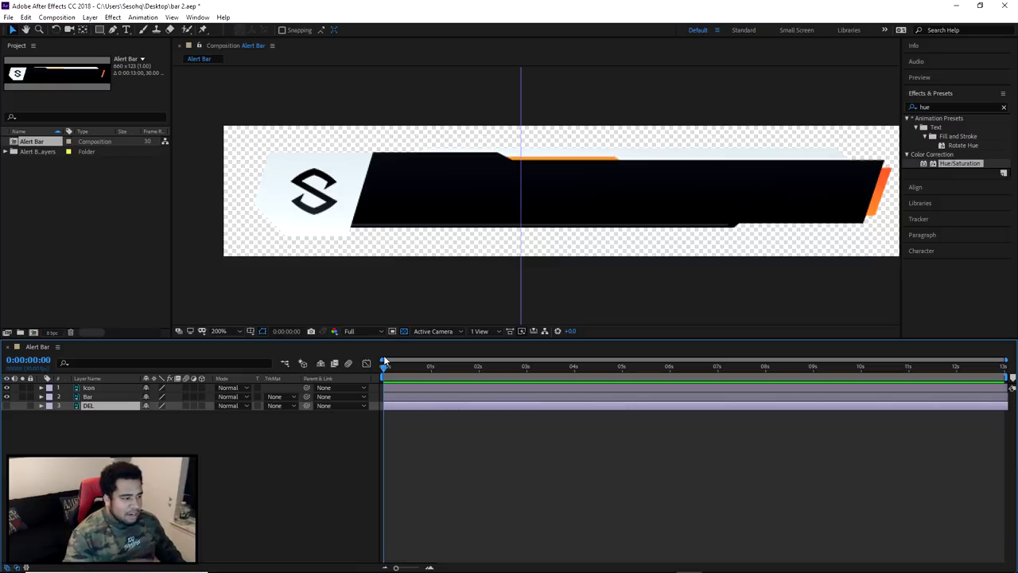
{"action": "right_click", "coordinate": [488, 424]}
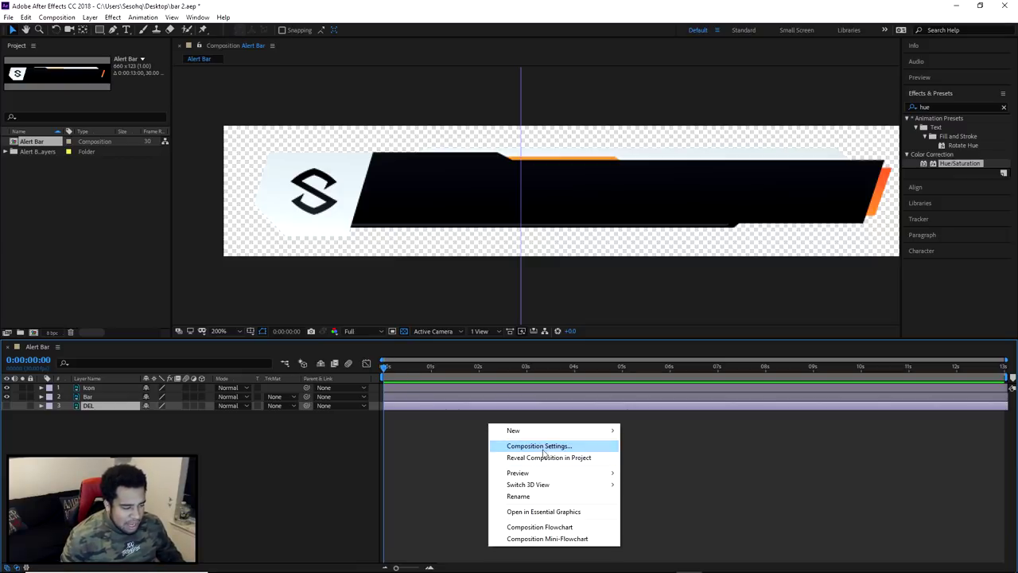
{"action": "left_click", "coordinate": [542, 446]}
{"action": "left_click", "coordinate": [490, 265]}
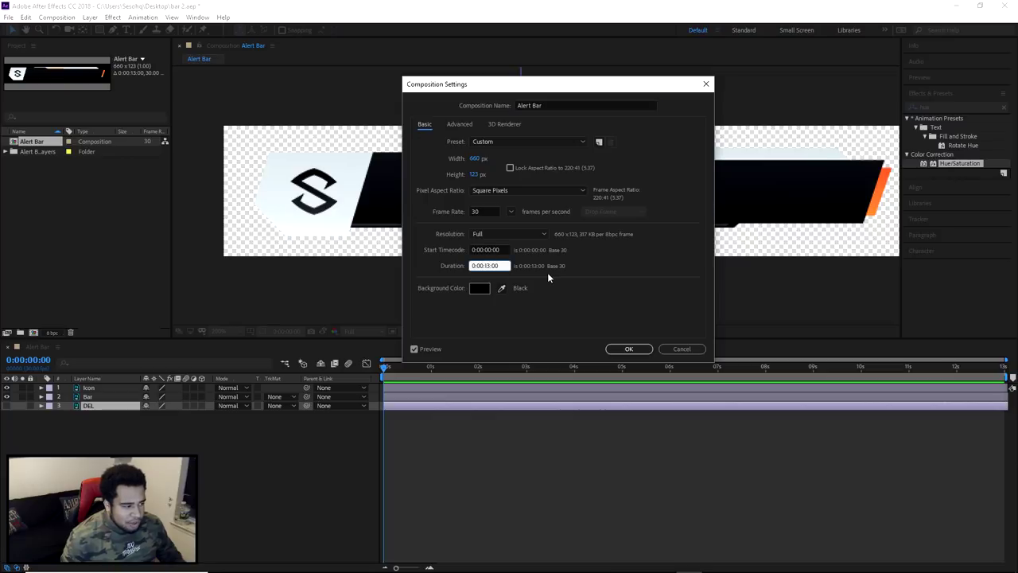
{"action": "left_click_drag", "start_coordinate": [487, 265], "coordinate": [498, 265]}
{"action": "left_click", "coordinate": [497, 267]}
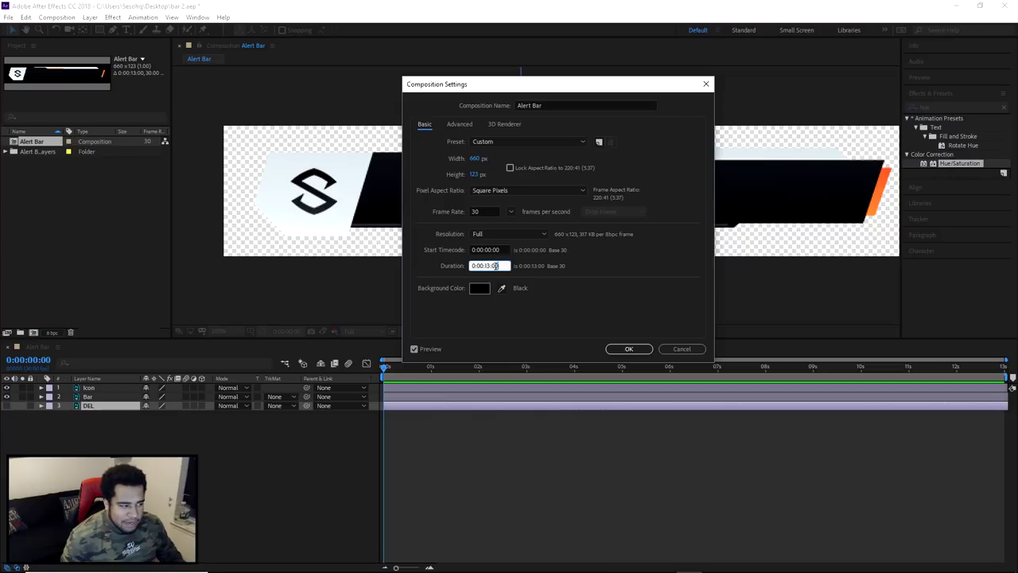
{"action": "double_click", "coordinate": [479, 265]}
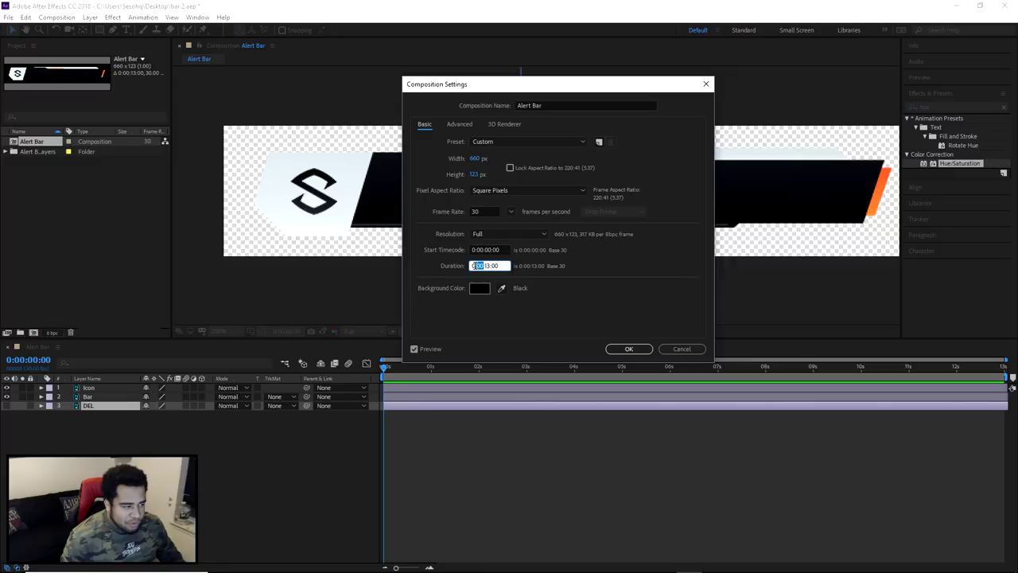
{"action": "double_click", "coordinate": [486, 266]}
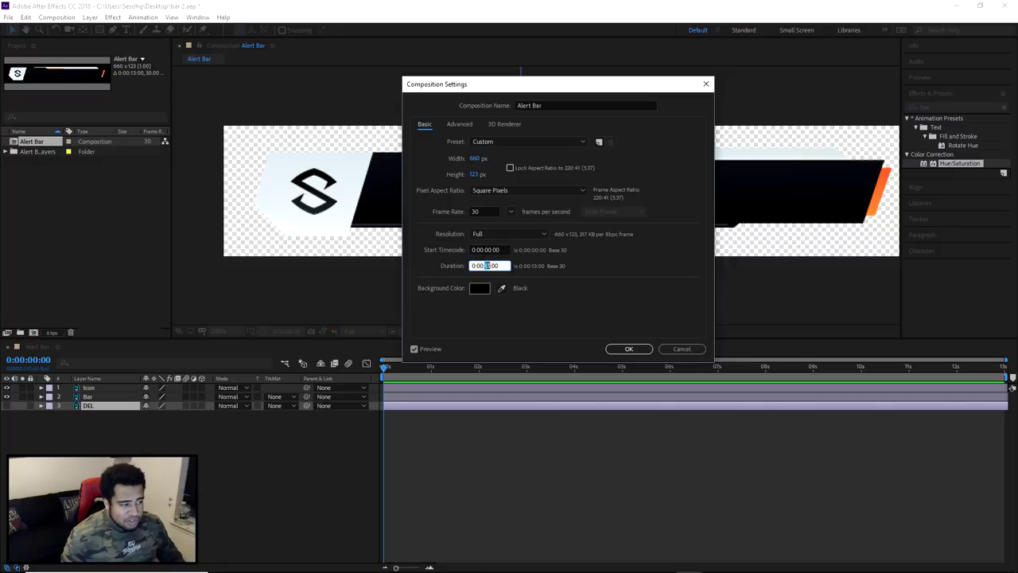
{"action": "key", "text": "Tab"}
{"action": "key", "text": "Tab"}
{"action": "left_click", "coordinate": [682, 349]}
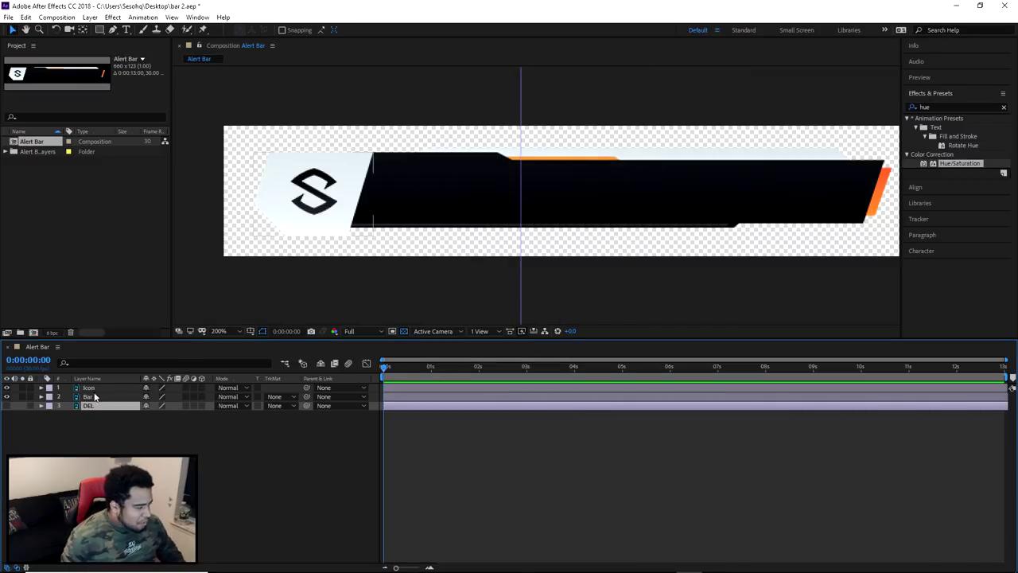
Check the Icon layer by switching its visibility off and on, and delete the DEL layer
{"action": "left_click", "coordinate": [6, 387]}
{"action": "left_click", "coordinate": [6, 387]}
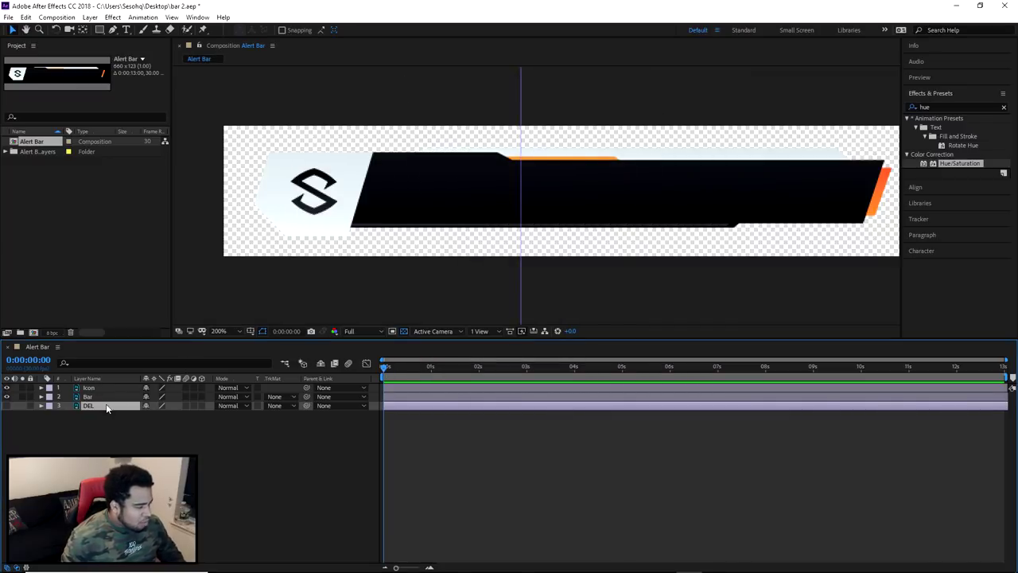
{"action": "key", "text": "Delete"}
Enable Position keyframing on the Icon layer at 0:00:01:00 to record its resting place
{"action": "left_click", "coordinate": [79, 389]}
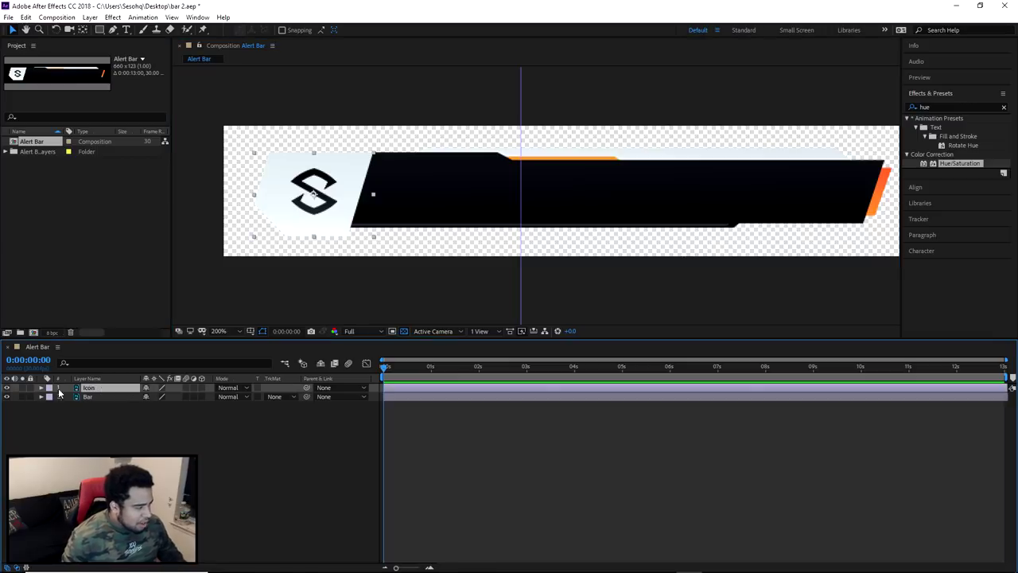
{"action": "left_click", "coordinate": [7, 388]}
{"action": "left_click", "coordinate": [7, 388]}
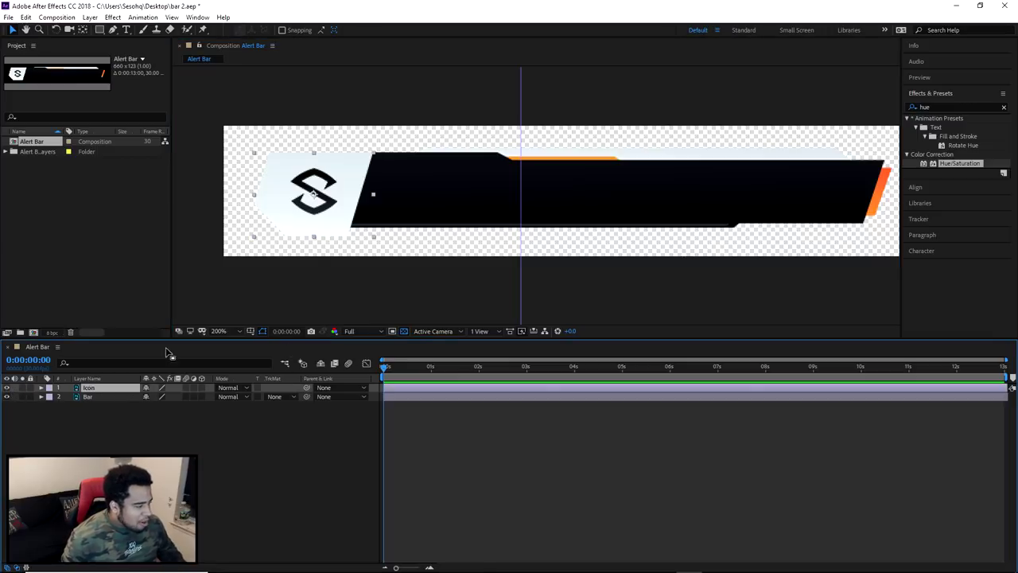
{"action": "left_click_drag", "start_coordinate": [382, 366], "coordinate": [430, 366]}
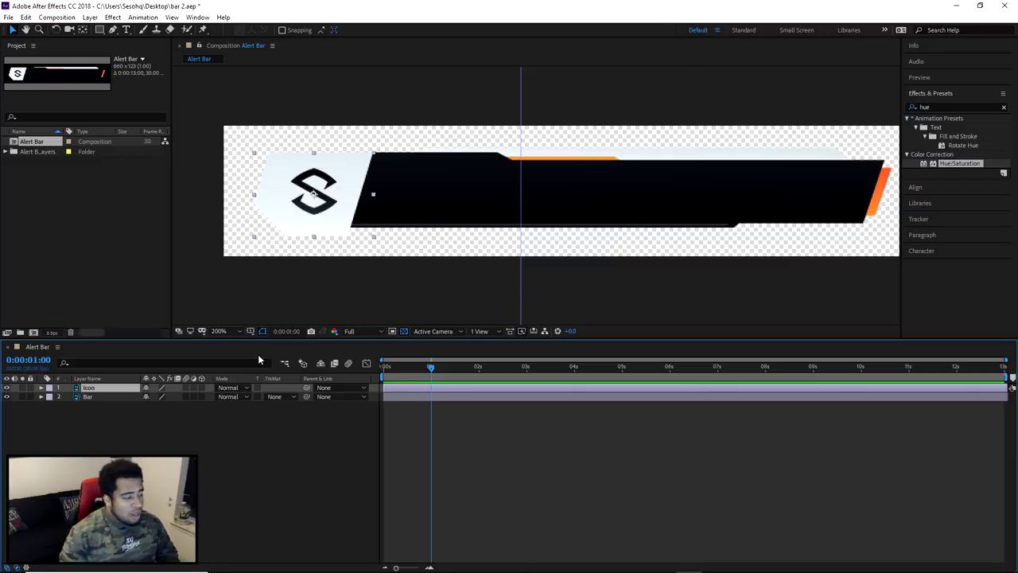
{"action": "key", "text": "p"}
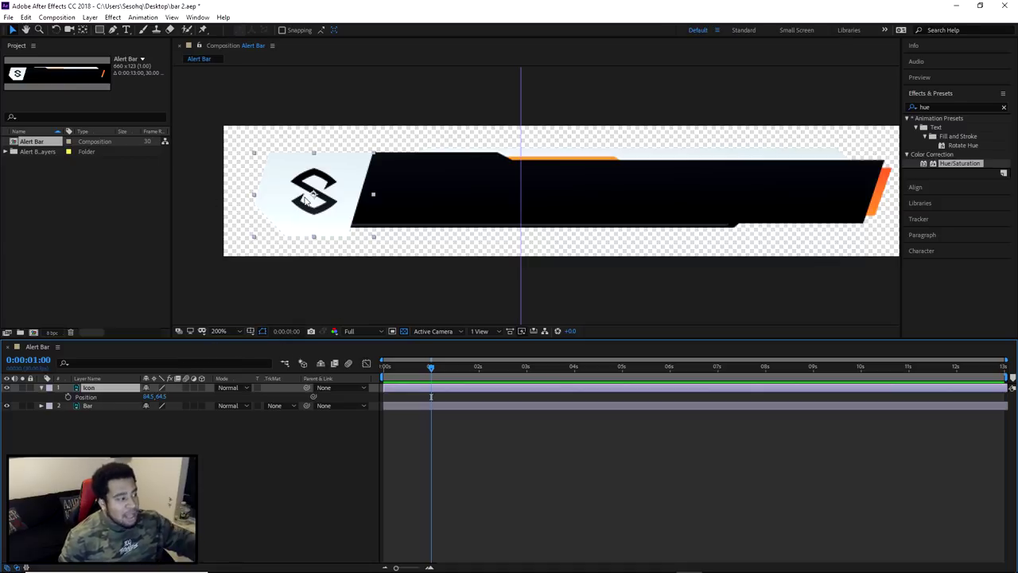
{"action": "left_click", "coordinate": [68, 397]}
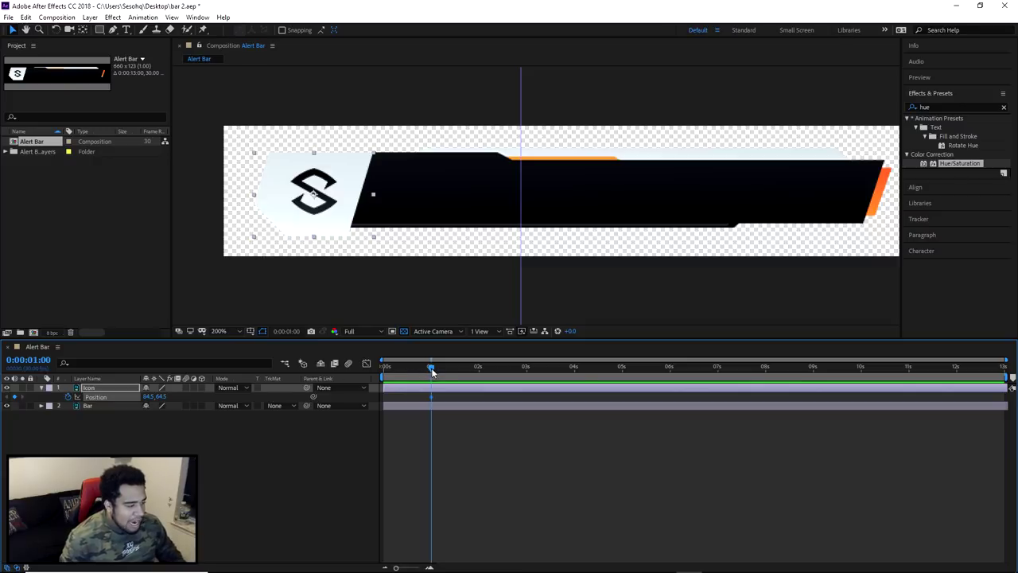
At 0:00:00:00, move the Icon layer straight down below the canvas to Position 84.5, 165.5
{"action": "left_click_drag", "start_coordinate": [431, 368], "coordinate": [347, 374]}
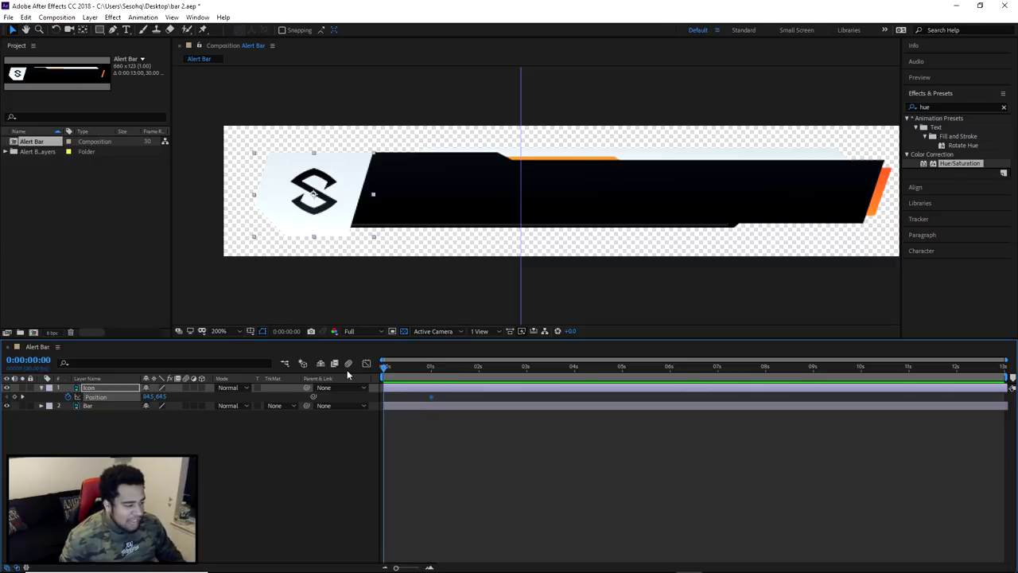
{"action": "left_click_drag", "start_coordinate": [340, 179], "coordinate": [335, 287]}
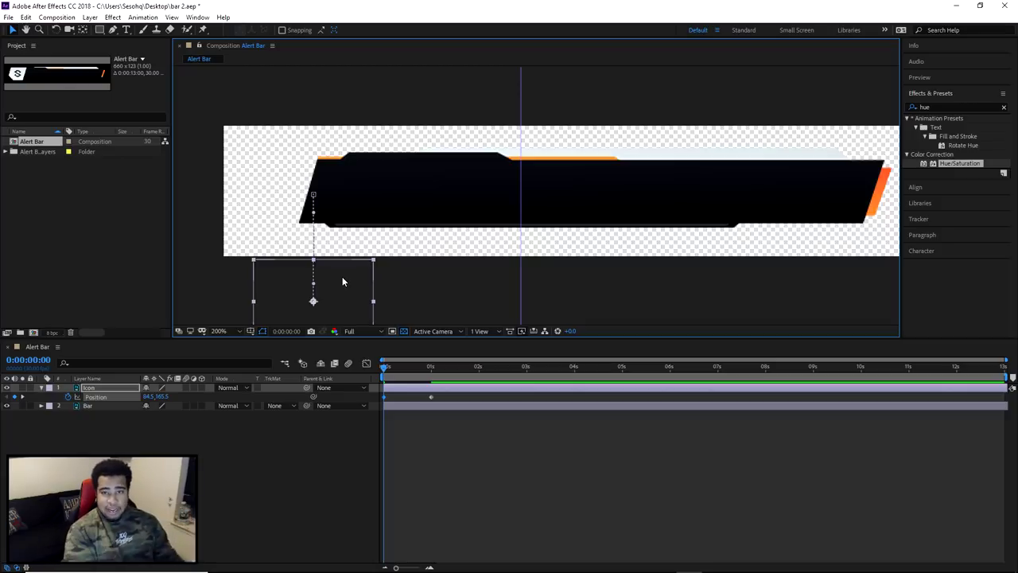
{"action": "left_click_drag", "start_coordinate": [342, 282], "coordinate": [363, 176]}
{"action": "key", "text": "ctrl+z"}
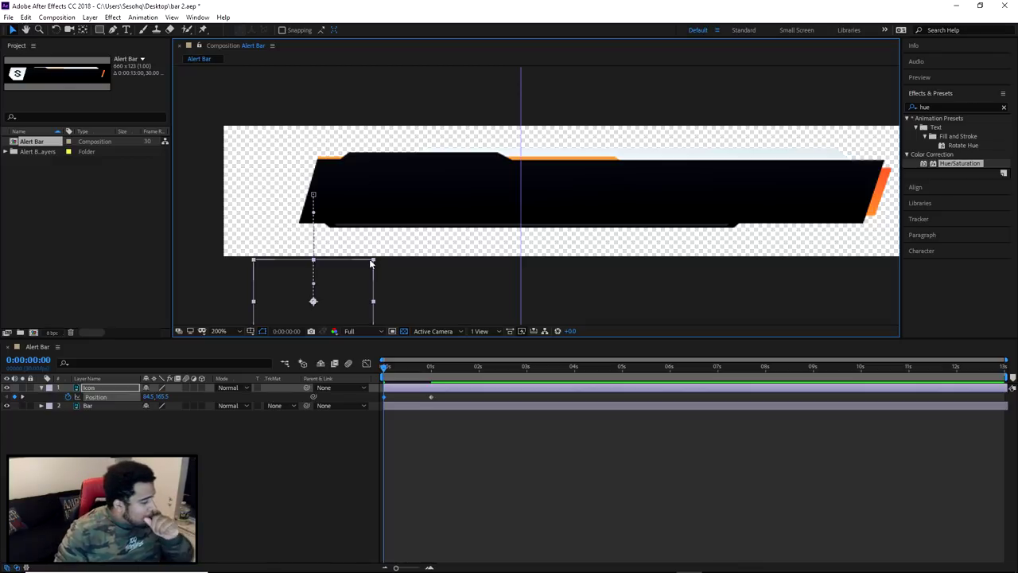
Preview the Icon layer's slide-in animation twice from the start of the composition
{"action": "left_click", "coordinate": [386, 374]}
{"action": "key", "text": "space"}
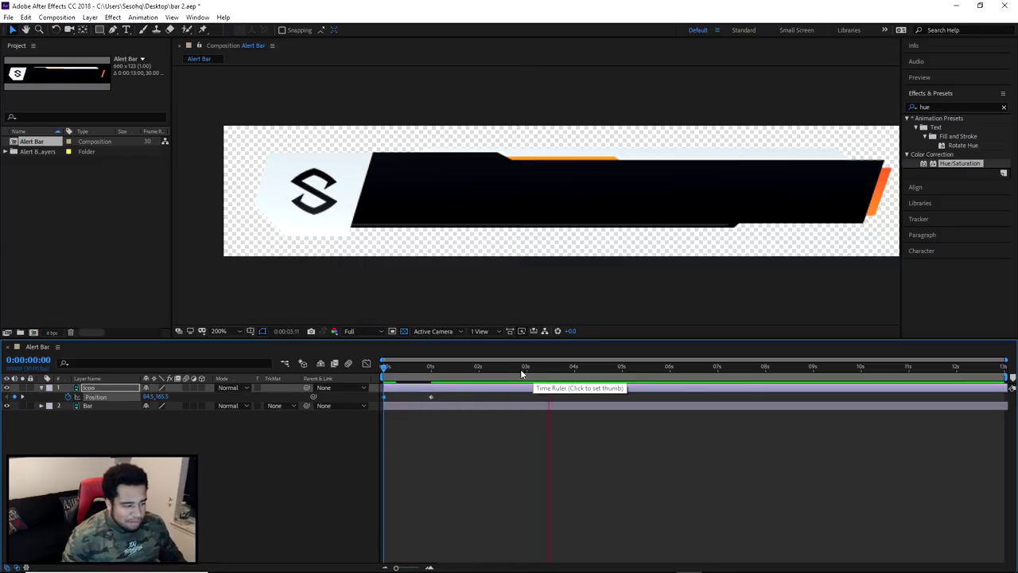
{"action": "key", "text": "space"}
{"action": "key", "text": "space"}
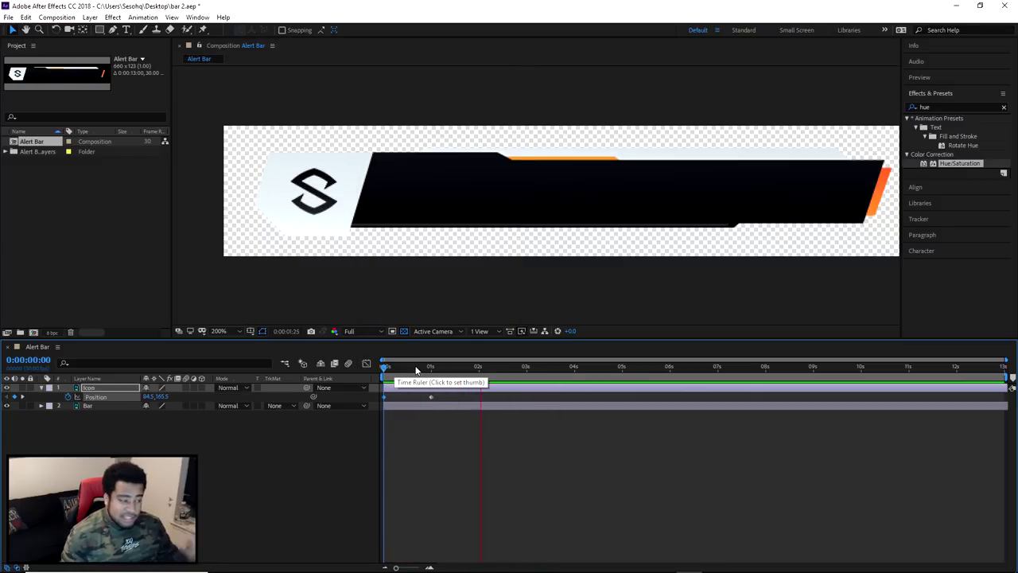
{"action": "key", "text": "space"}
Select the Icon layer's two Position keyframes in the timeline
{"action": "left_click", "coordinate": [430, 396]}
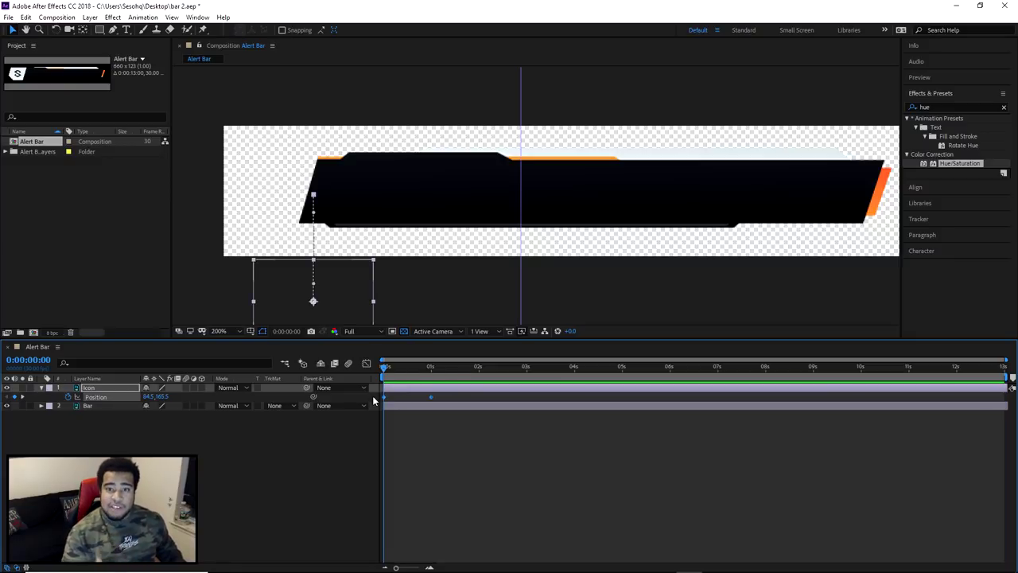
{"action": "left_click", "coordinate": [408, 402]}
{"action": "left_click", "coordinate": [428, 404]}
{"action": "left_click", "coordinate": [430, 397]}
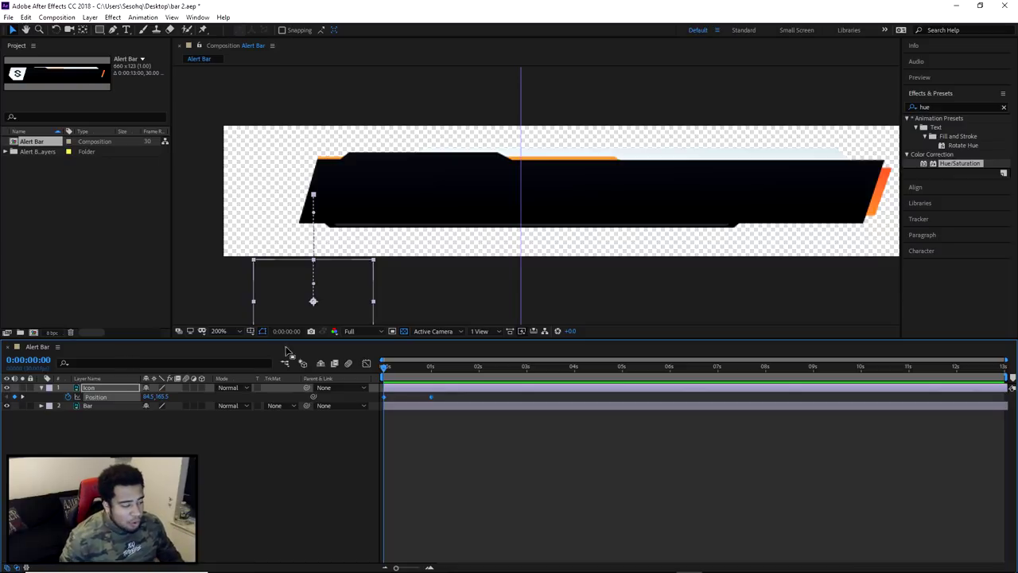
Collapse the Icon layer's properties and reveal only its Position property again
{"action": "left_click", "coordinate": [114, 386]}
{"action": "key", "text": "u"}
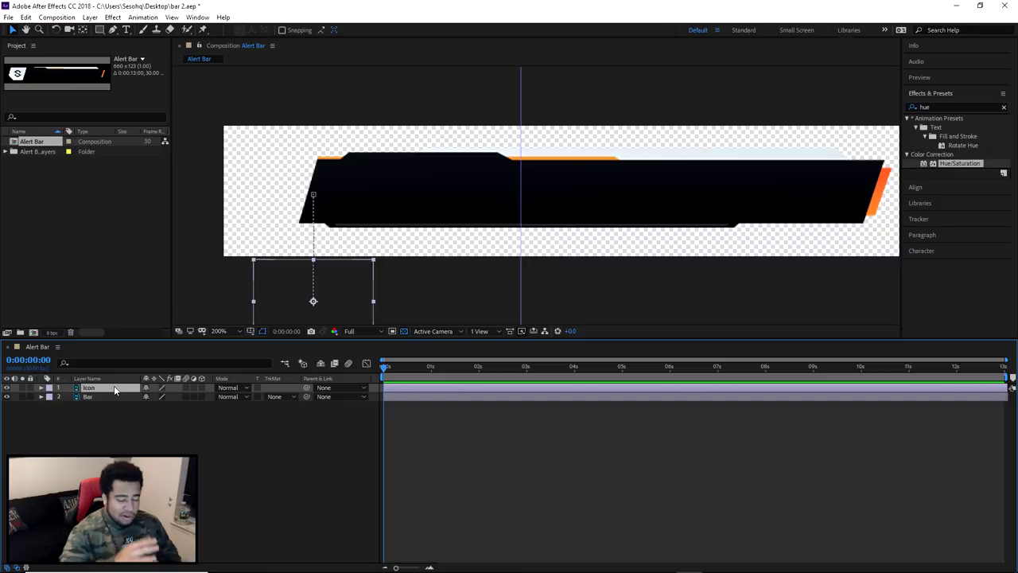
{"action": "left_click", "coordinate": [41, 388]}
{"action": "left_click", "coordinate": [41, 389]}
{"action": "left_click", "coordinate": [41, 387]}
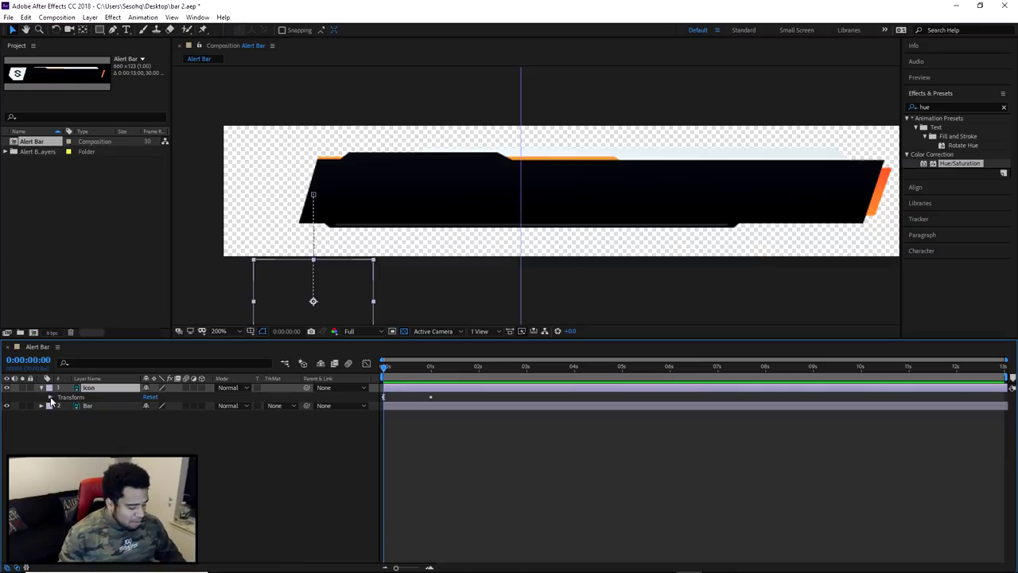
{"action": "key", "text": "p"}
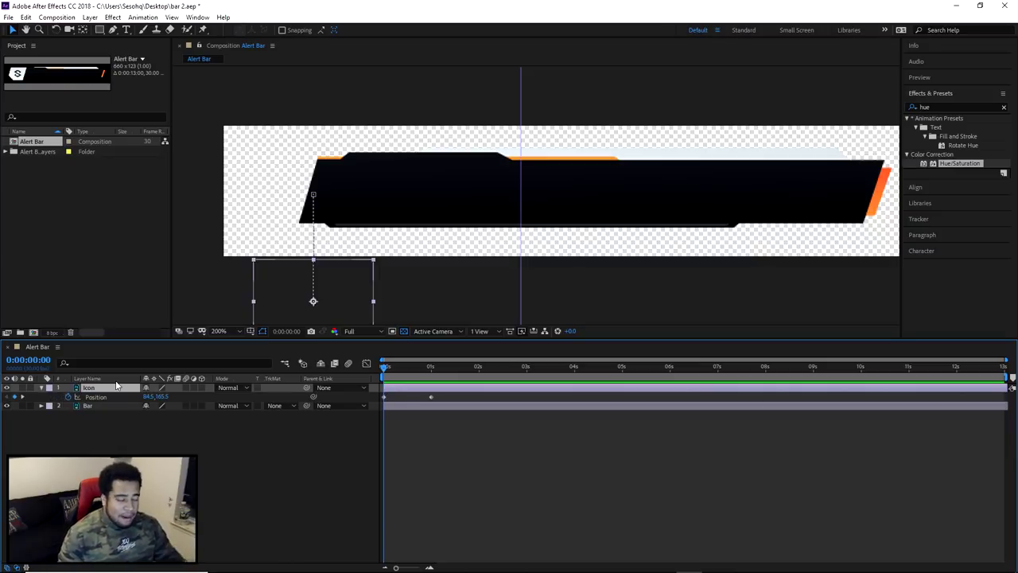
Apply Easy Ease to both of the Icon layer's Position keyframes
{"action": "left_click_drag", "start_coordinate": [396, 567], "coordinate": [413, 568]}
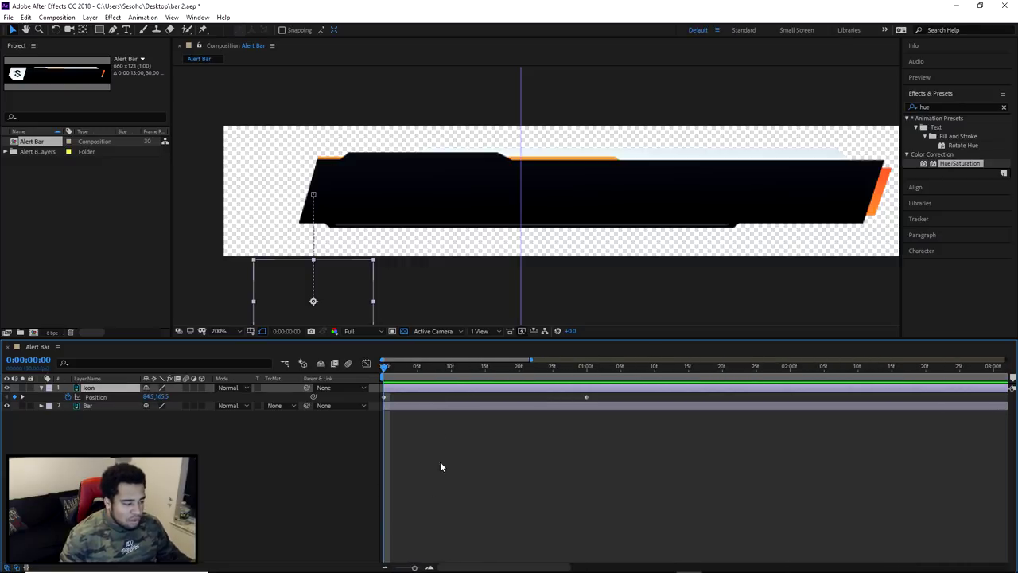
{"action": "left_click_drag", "start_coordinate": [619, 394], "coordinate": [401, 400]}
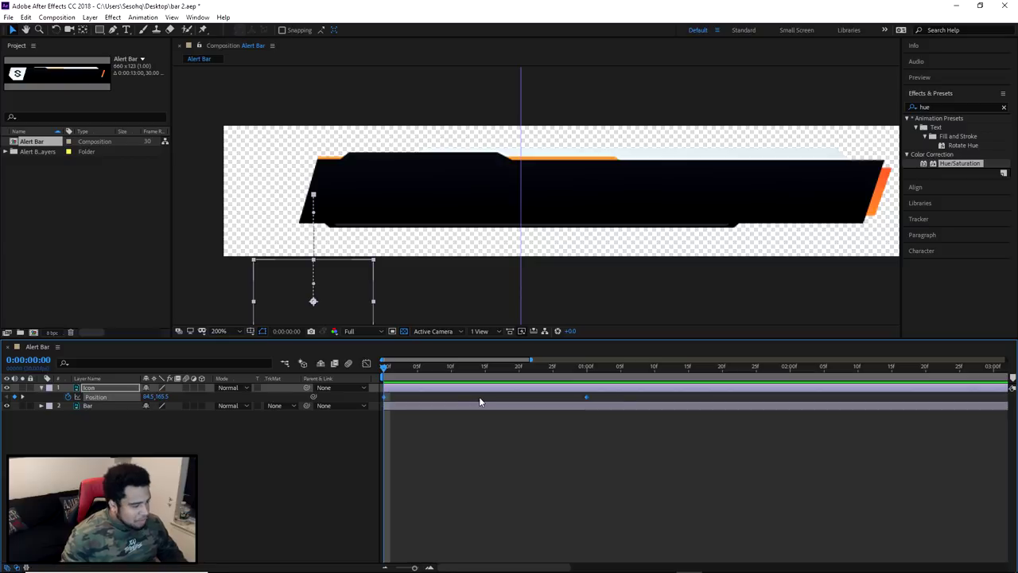
{"action": "right_click", "coordinate": [590, 397]}
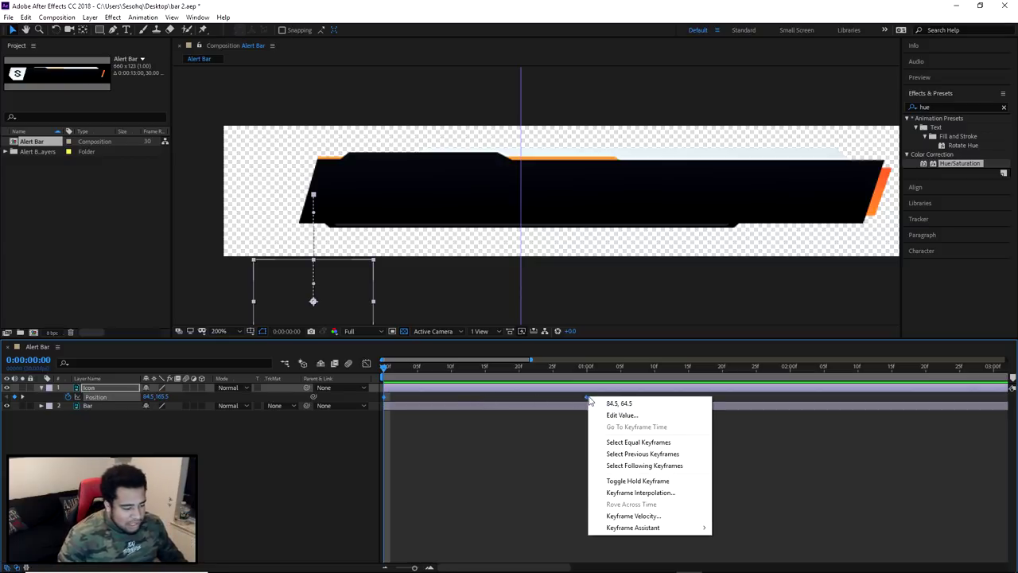
{"action": "mouse_move", "coordinate": [640, 530]}
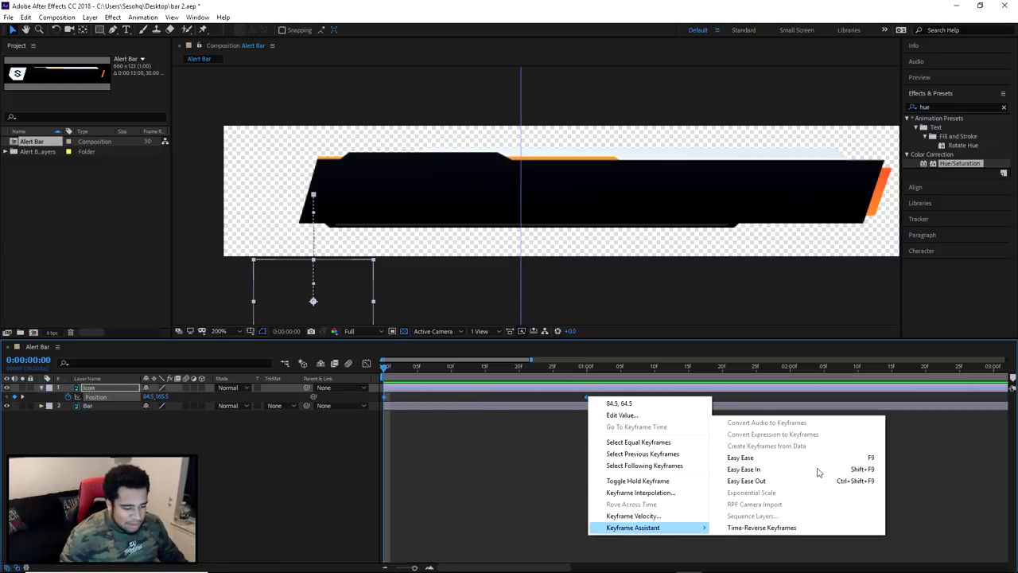
{"action": "left_click", "coordinate": [753, 458]}
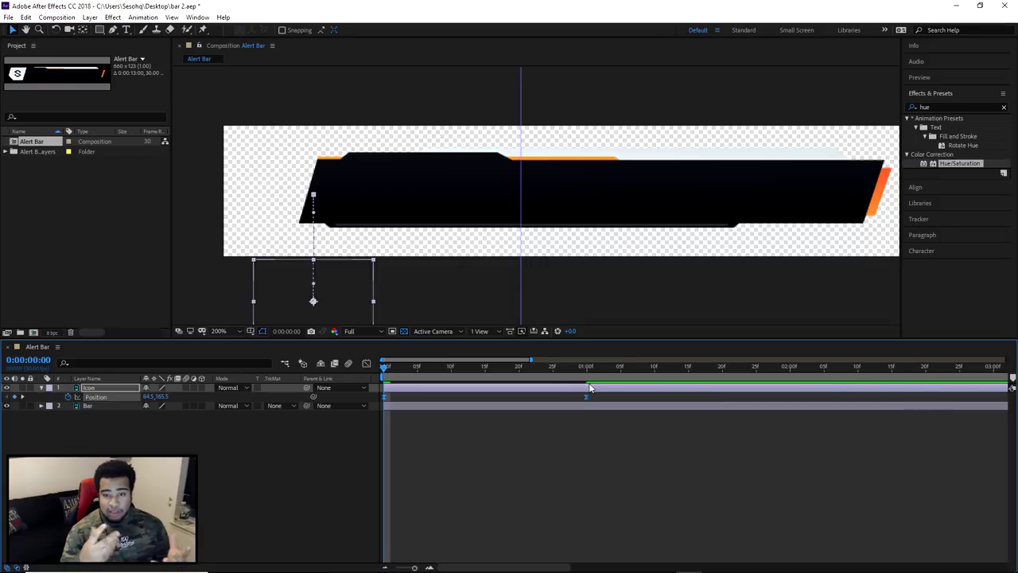
Open the Graph Editor for the Icon layer's Position, view its value graph, and return to the speed graph
{"action": "left_click", "coordinate": [367, 364]}
{"action": "right_click", "coordinate": [556, 422]}
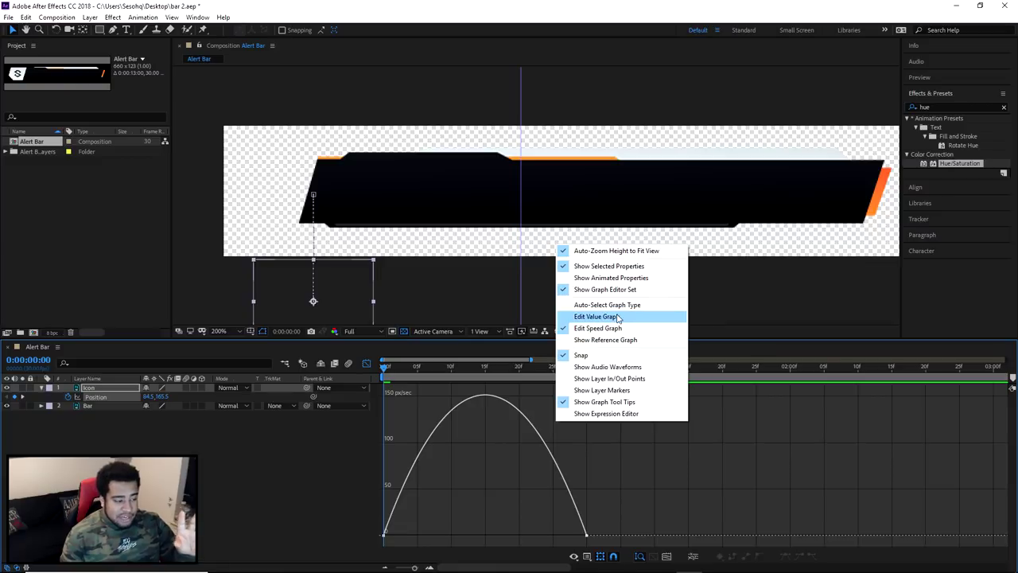
{"action": "left_click", "coordinate": [617, 317]}
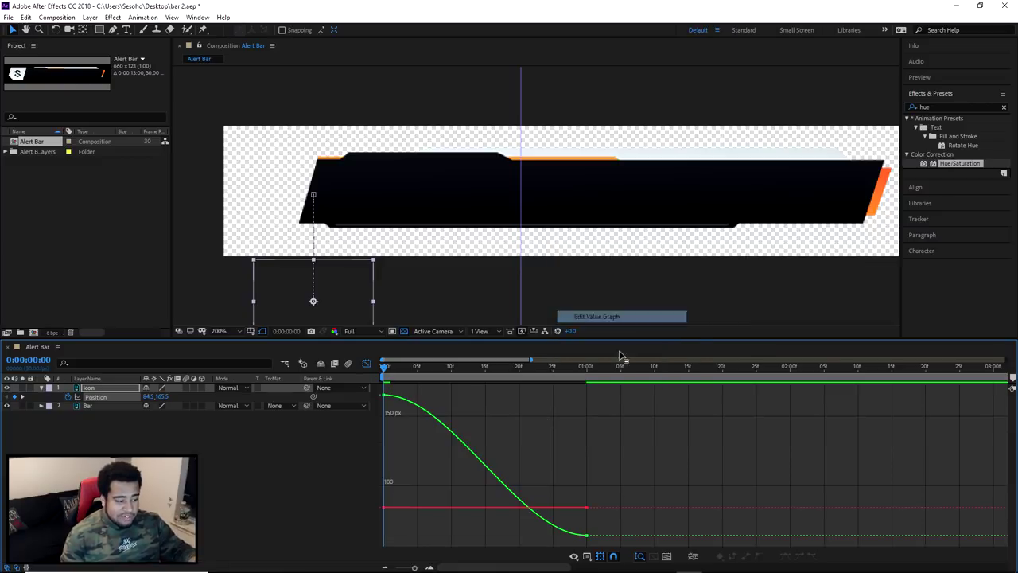
{"action": "right_click", "coordinate": [594, 413]}
{"action": "left_click", "coordinate": [637, 320]}
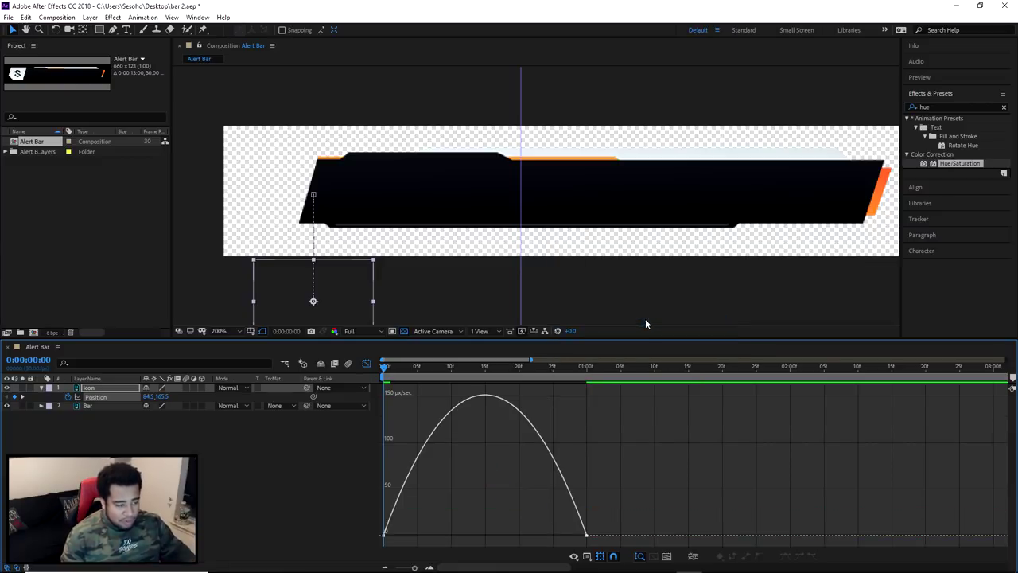
Preview the eased slide-in and extend the 0:00:01:00 keyframe's speed handle far toward the start so the Icon's speed peaks early
{"action": "left_click_drag", "start_coordinate": [653, 494], "coordinate": [382, 547]}
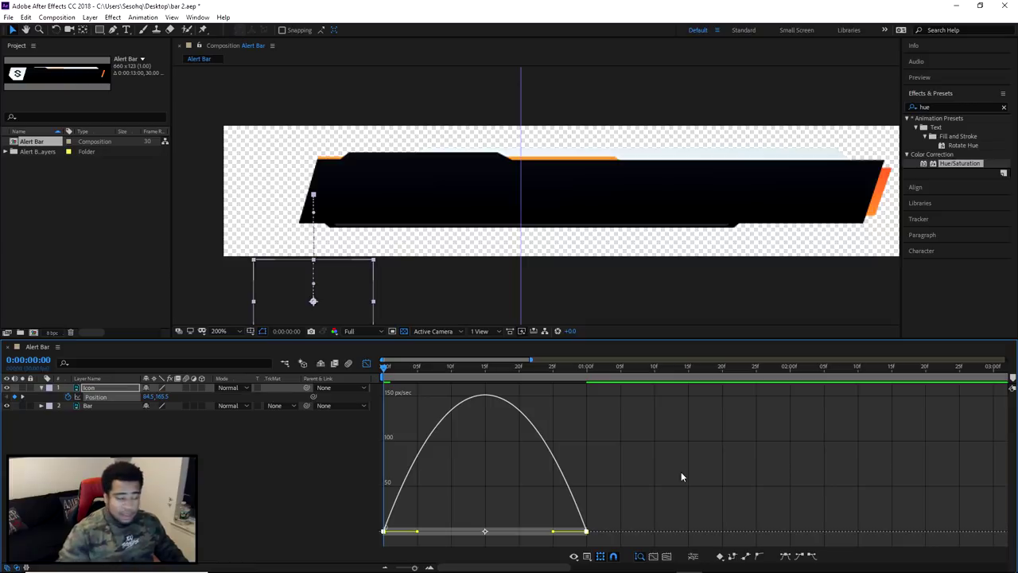
{"action": "key", "text": "space"}
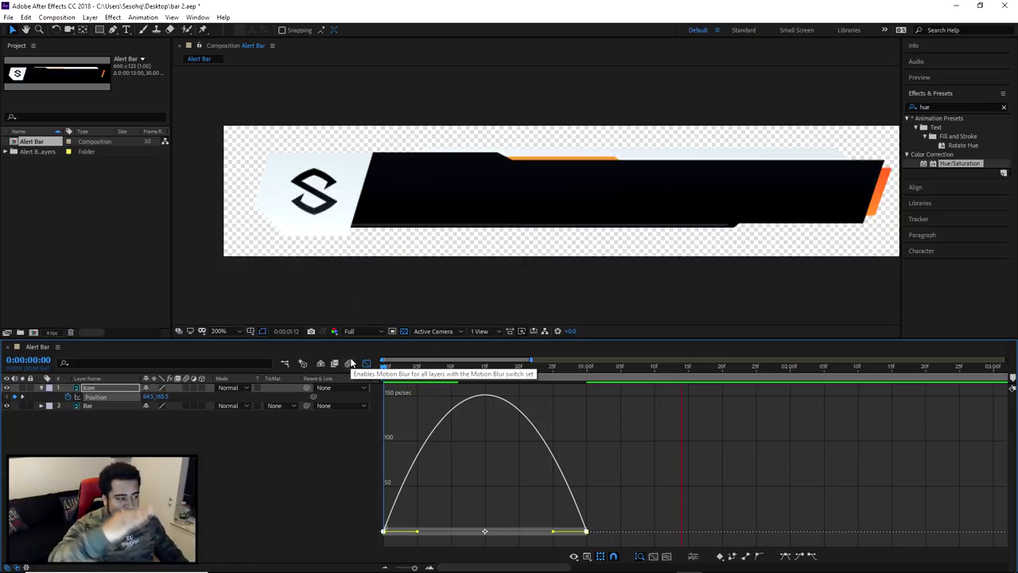
{"action": "key", "text": "space"}
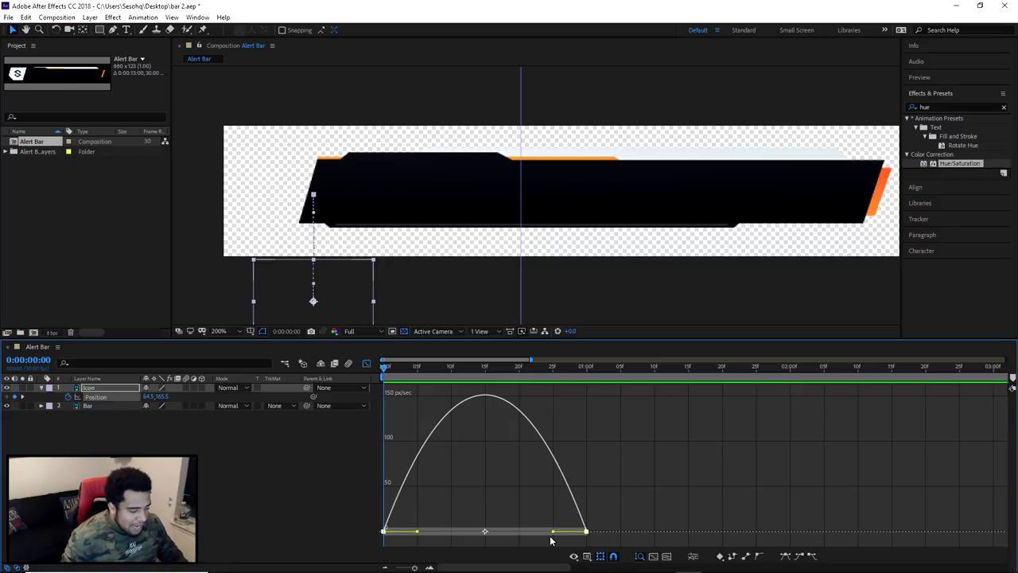
{"action": "left_click_drag", "start_coordinate": [553, 532], "coordinate": [423, 538]}
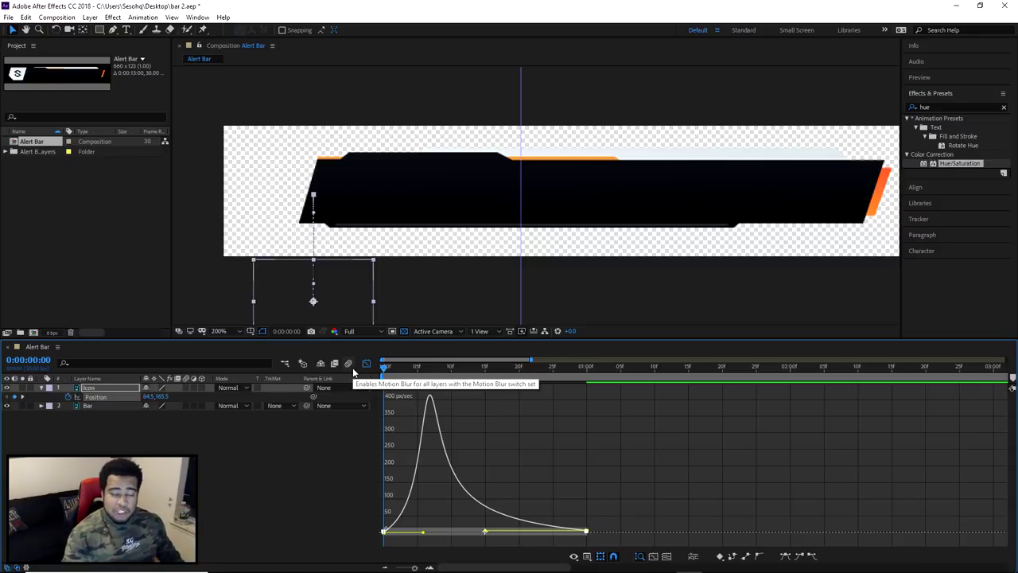
Preview the Icon layer's slide-in with the reshaped speed curve
{"action": "key", "text": "space"}
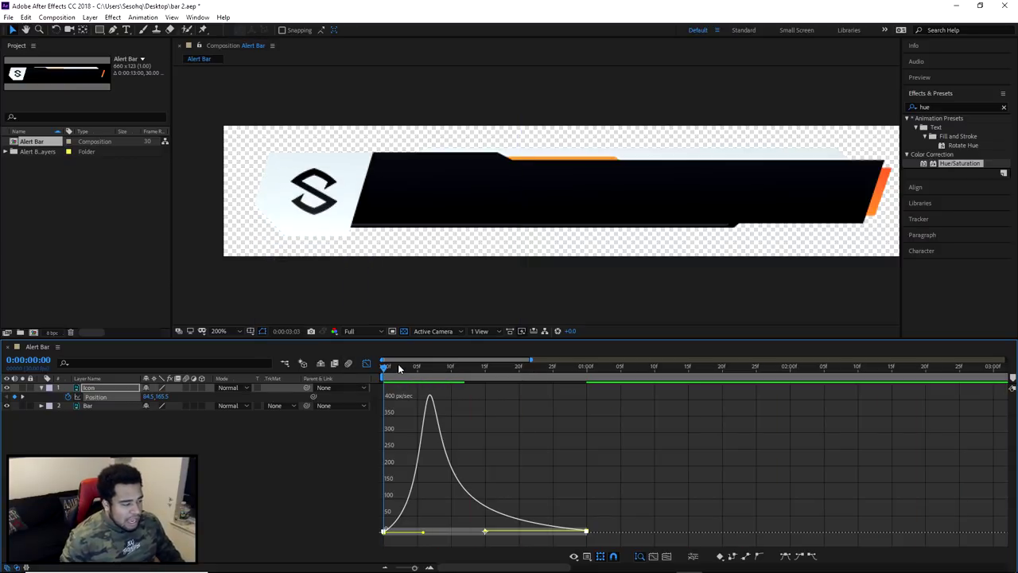
{"action": "key", "text": "space"}
{"action": "key", "text": "space"}
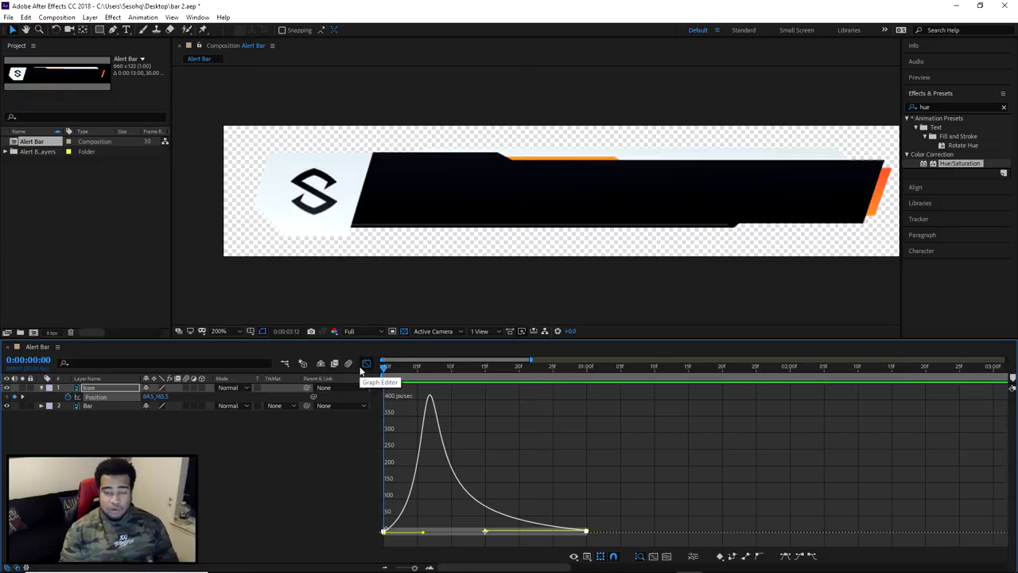
{"action": "key", "text": "space"}
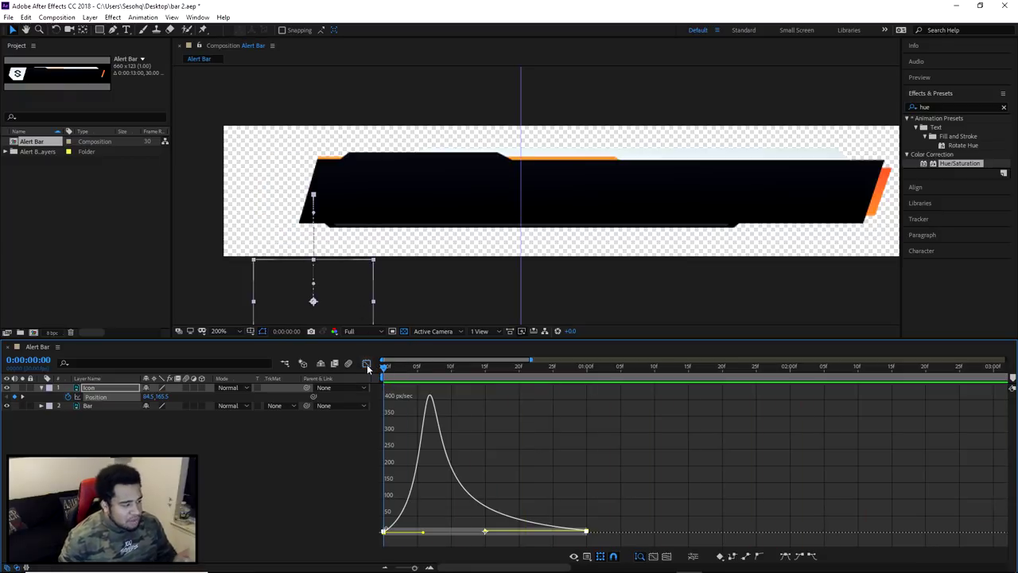
Close the Graph Editor to return to the layer bars and play the Icon animation from the start
{"action": "left_click", "coordinate": [366, 364]}
{"action": "left_click", "coordinate": [367, 365]}
{"action": "left_click", "coordinate": [368, 365]}
{"action": "left_click", "coordinate": [367, 365]}
{"action": "left_click", "coordinate": [368, 365]}
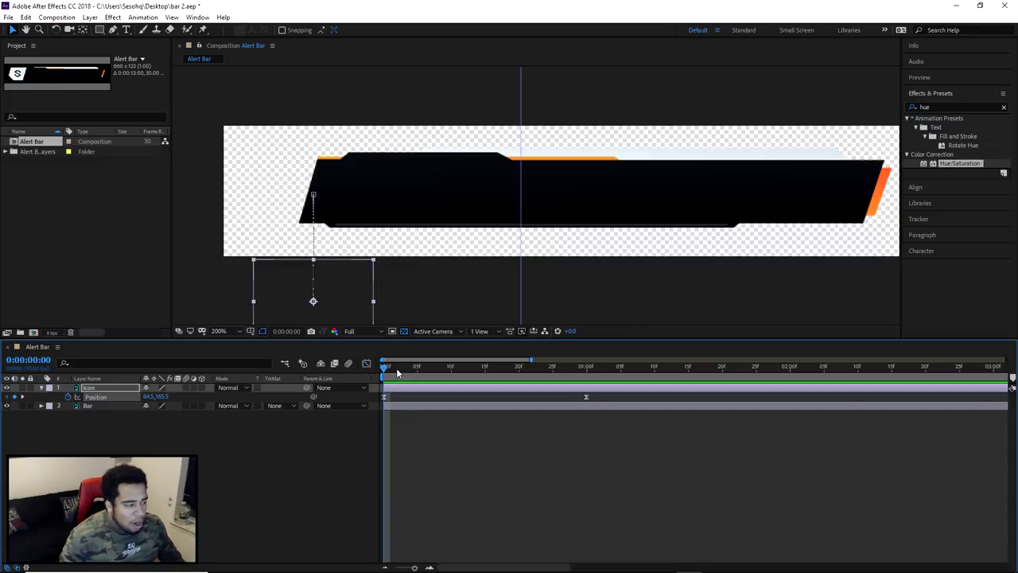
{"action": "key", "text": "space"}
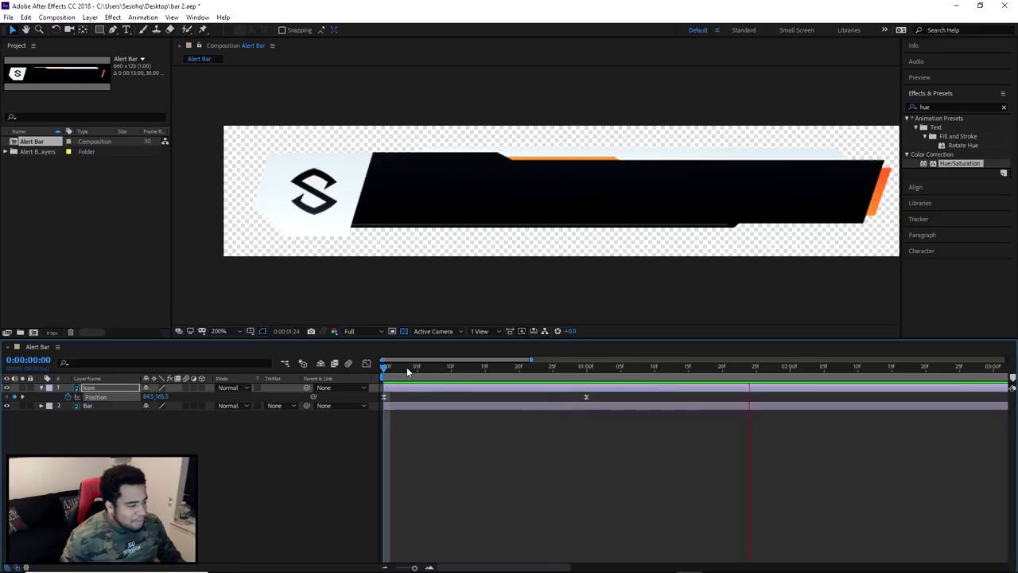
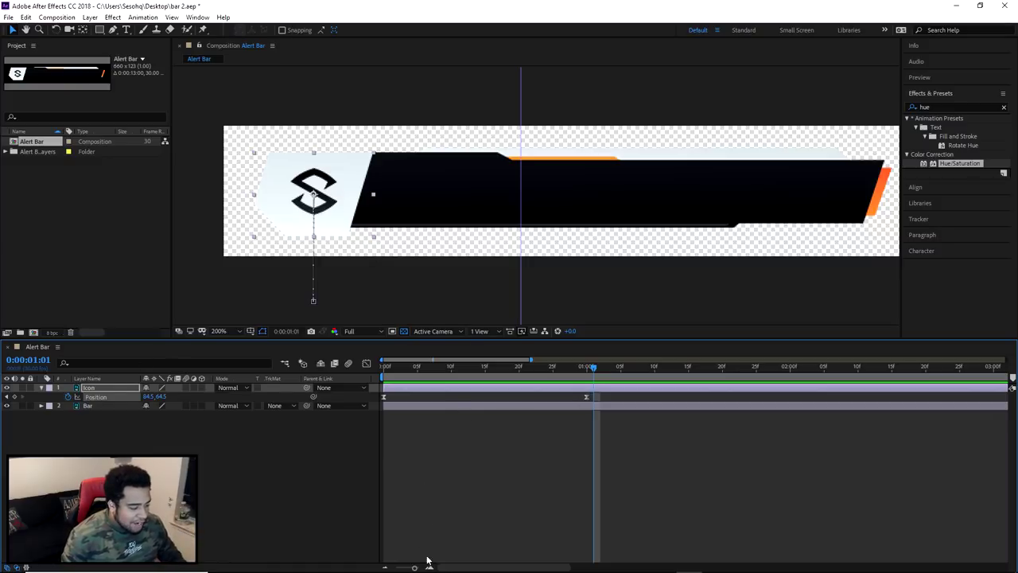
Enable Position keyframing on the Bar layer at 0:00:02:00 to record its resting place
{"action": "left_click_drag", "start_coordinate": [414, 567], "coordinate": [411, 567]}
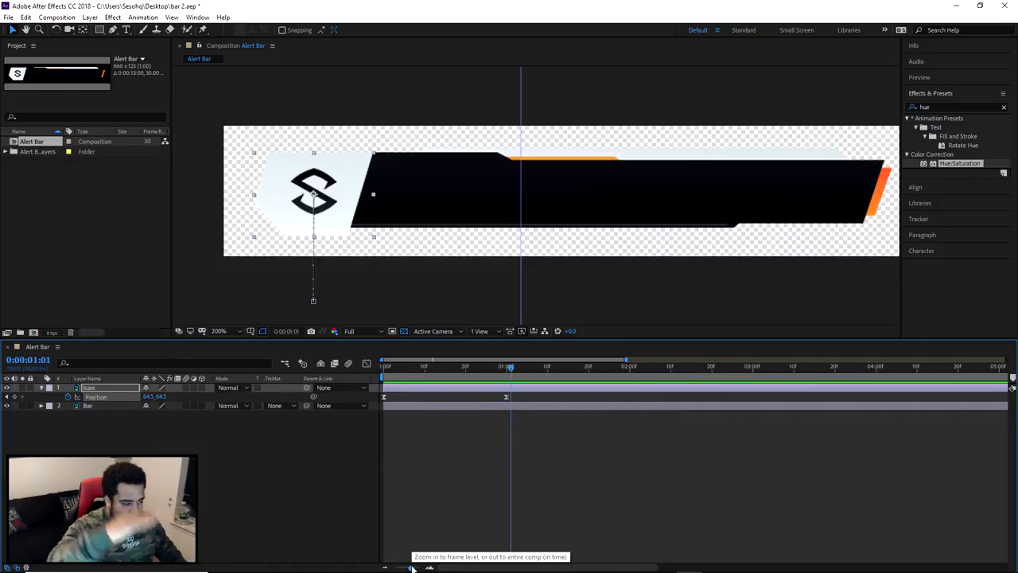
{"action": "left_click", "coordinate": [114, 405]}
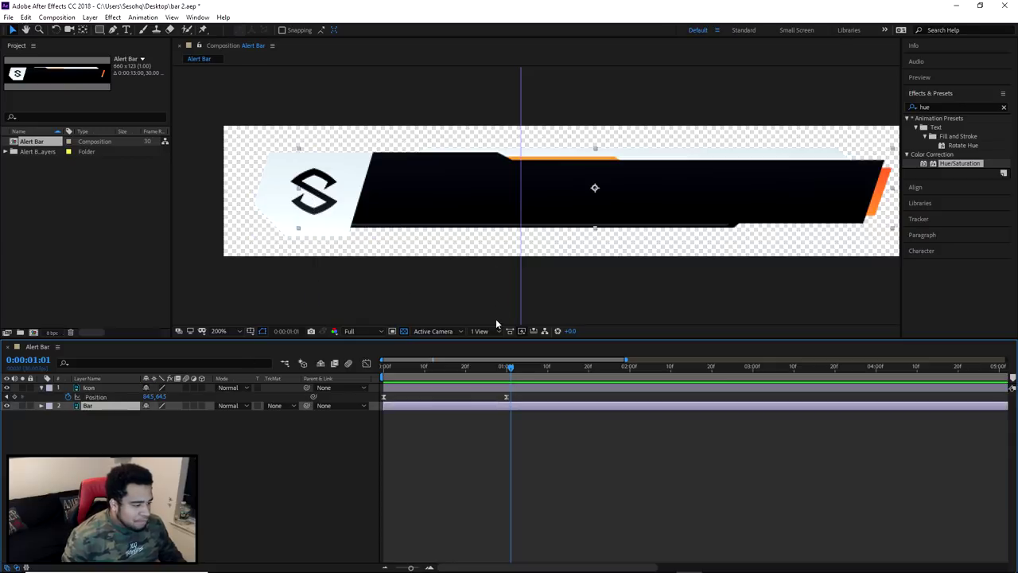
{"action": "left_click_drag", "start_coordinate": [510, 366], "coordinate": [628, 374]}
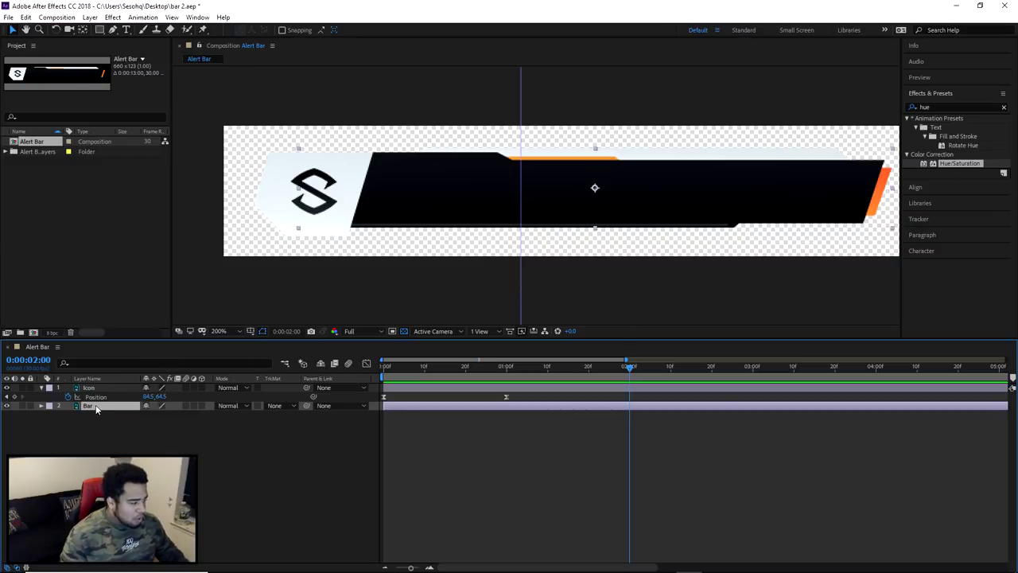
{"action": "key", "text": "p"}
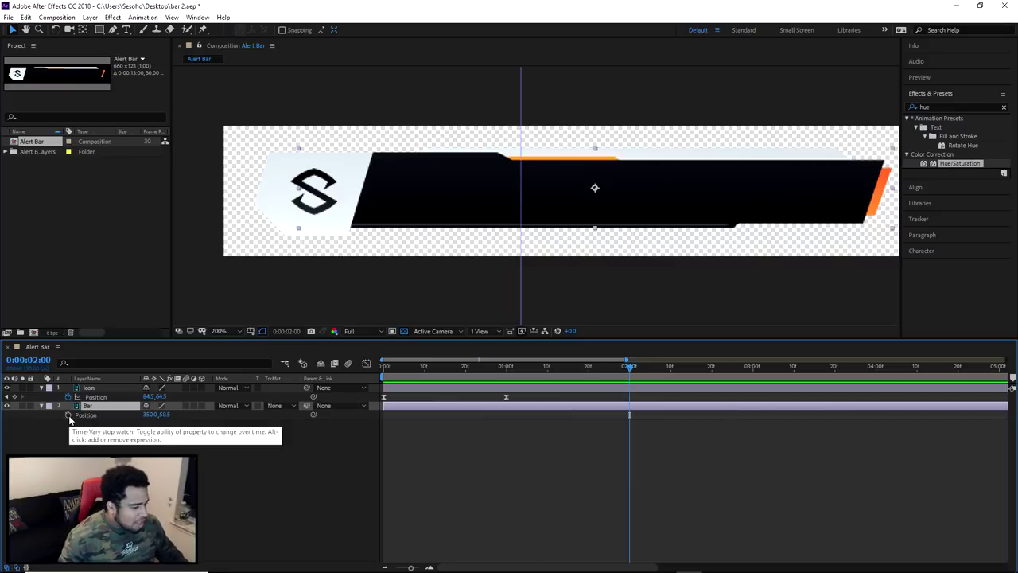
{"action": "left_click", "coordinate": [68, 415]}
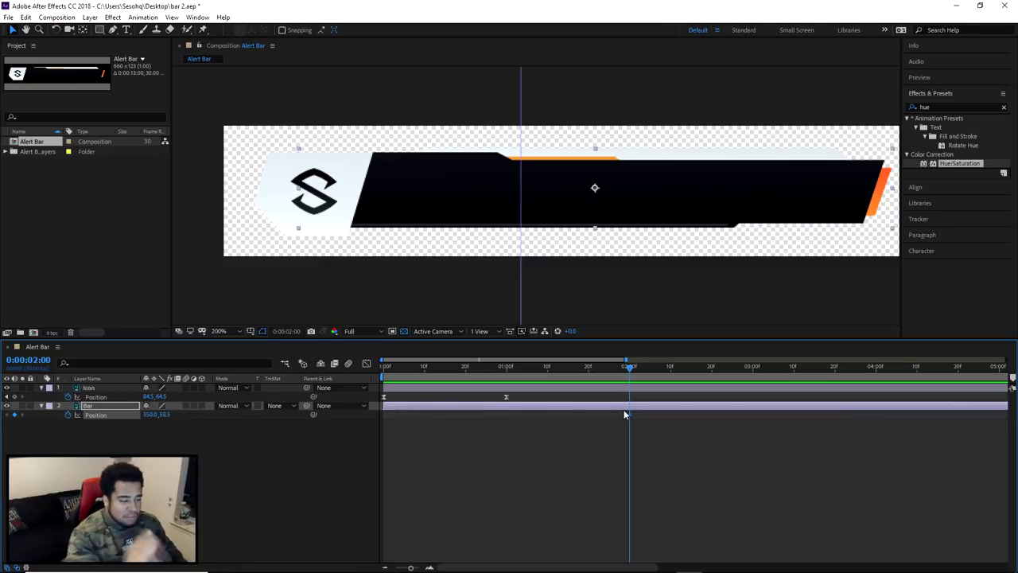
At 0:00:01:00, move the Bar layer horizontally off the canvas behind the Icon to Position -286.0, 58.5
{"action": "left_click_drag", "start_coordinate": [629, 368], "coordinate": [508, 370]}
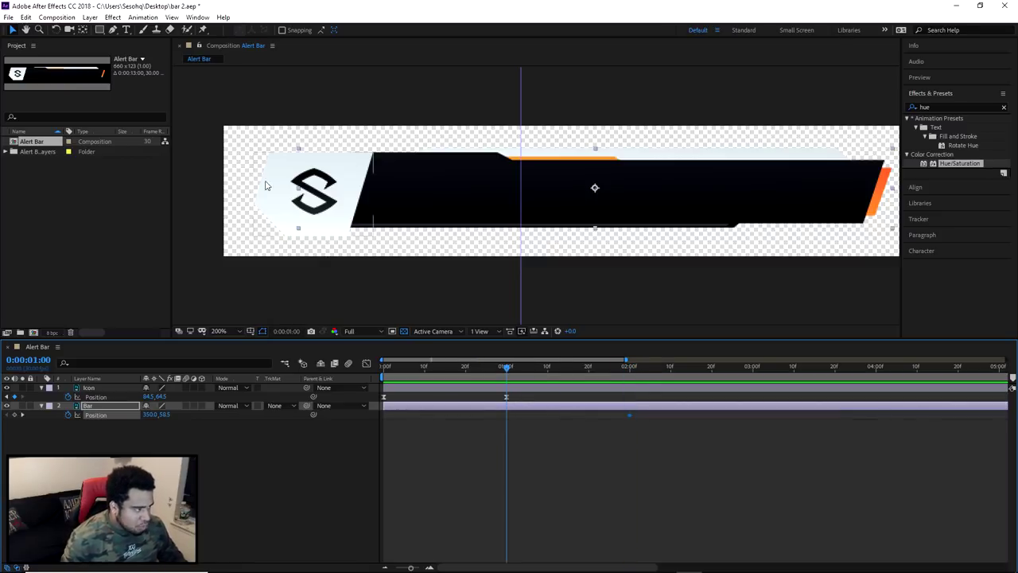
{"action": "left_click", "coordinate": [88, 409]}
{"action": "left_click", "coordinate": [753, 190]}
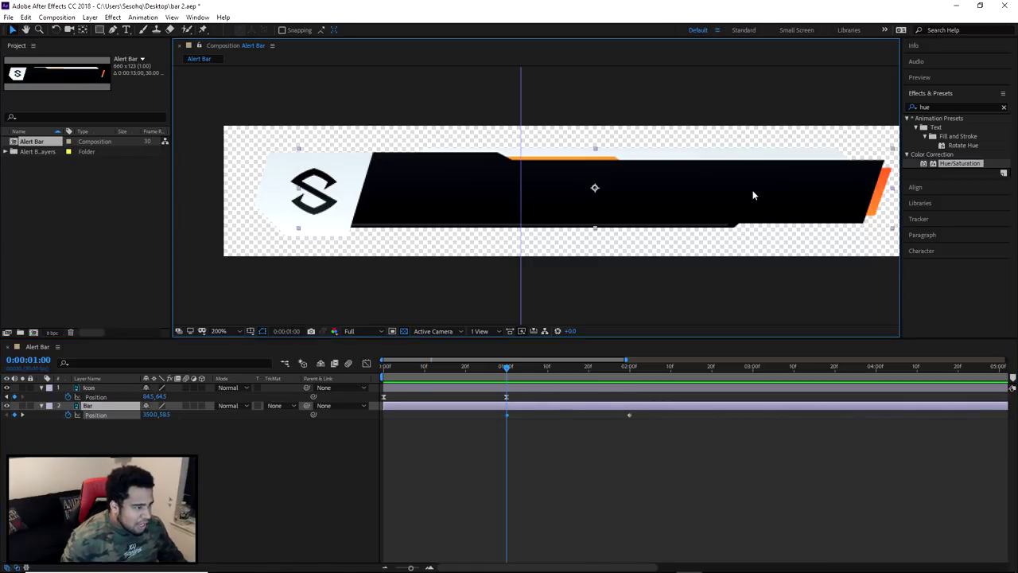
{"action": "key", "text": "ctrl+z"}
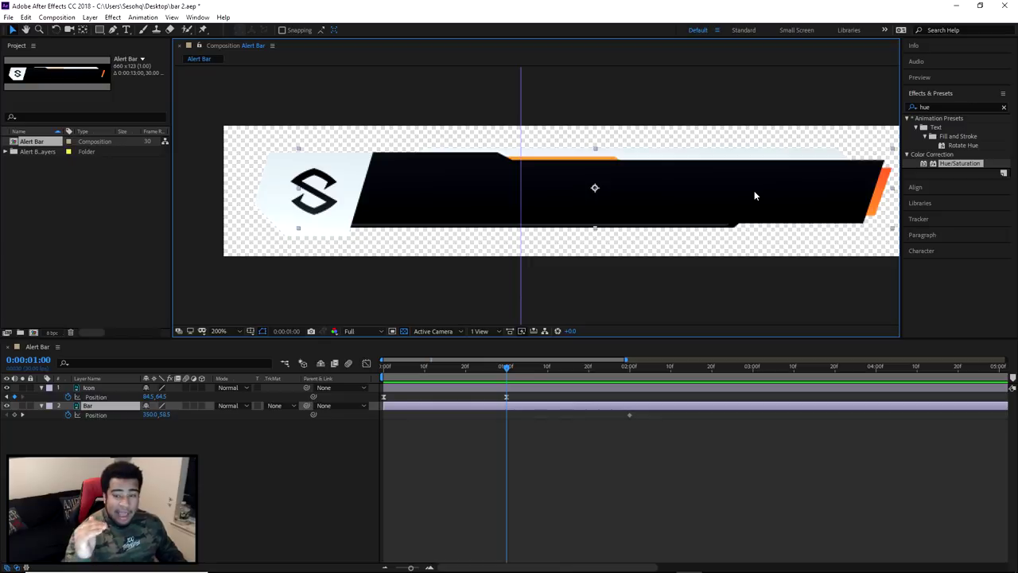
{"action": "left_click_drag", "start_coordinate": [754, 190], "coordinate": [616, 194]}
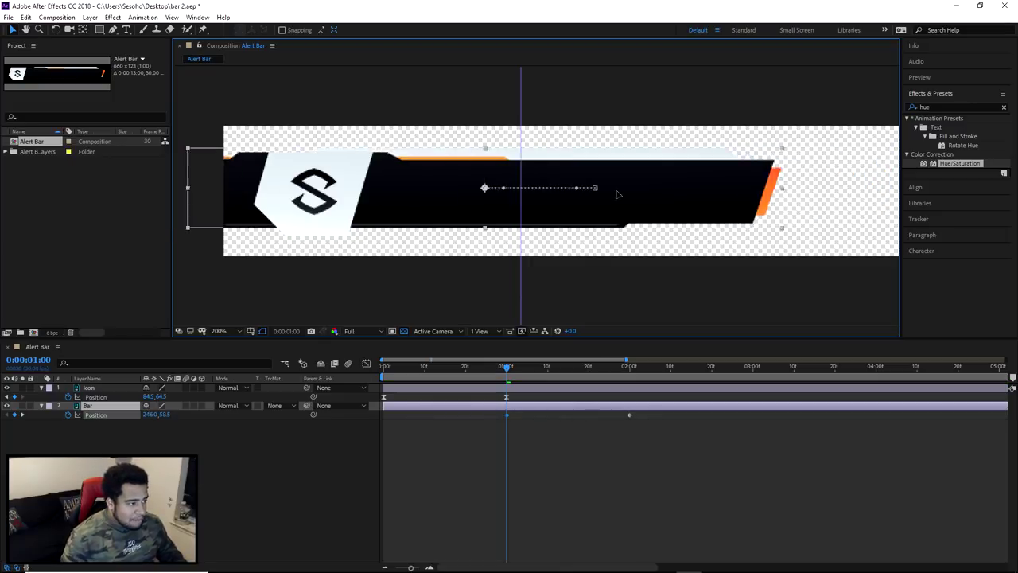
{"action": "key", "text": "shift+Left"}
{"action": "key", "text": "shift+Left"}
{"action": "key", "text": "shift+Left"}
{"action": "key", "text": "shift+Left"}
{"action": "key", "text": "shift+Left"}
{"action": "key", "text": "shift+Left"}
{"action": "key", "text": "shift+Left"}
{"action": "key", "text": "shift+Left"}
{"action": "key", "text": "shift+Left"}
{"action": "key", "text": "shift+Left"}
{"action": "key", "text": "shift+Left"}
{"action": "key", "text": "shift+Left"}
{"action": "key", "text": "shift+Left"}
{"action": "key", "text": "shift+Left"}
{"action": "key", "text": "shift+Left"}
{"action": "key", "text": "shift+Left"}
{"action": "key", "text": "shift+Left"}
{"action": "key", "text": "shift+Left"}
{"action": "key", "text": "shift+Left"}
{"action": "key", "text": "shift+Left"}
{"action": "left_click_drag", "start_coordinate": [155, 415], "coordinate": [112, 414]}
{"action": "left_click_drag", "start_coordinate": [102, 202], "coordinate": [78, 203]}
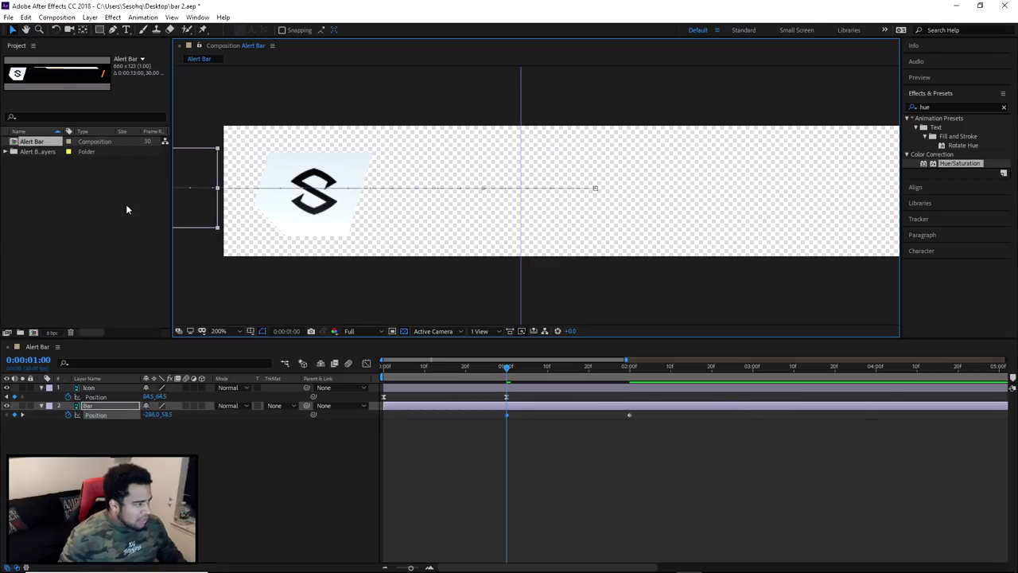
Preview the Icon and Bar slide-in animations together from 0:00:00:00
{"action": "left_click_drag", "start_coordinate": [505, 369], "coordinate": [364, 363]}
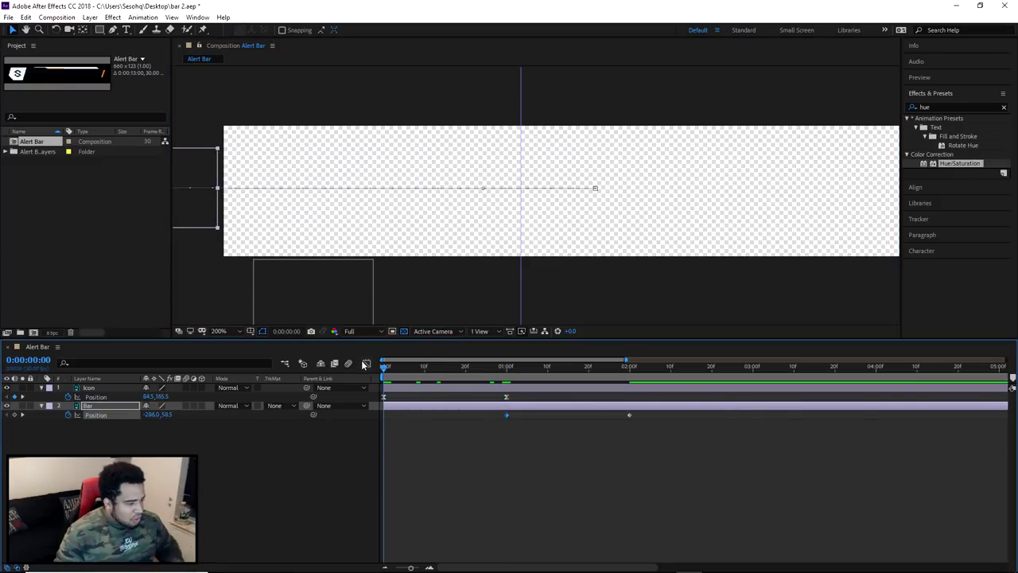
{"action": "key", "text": "space"}
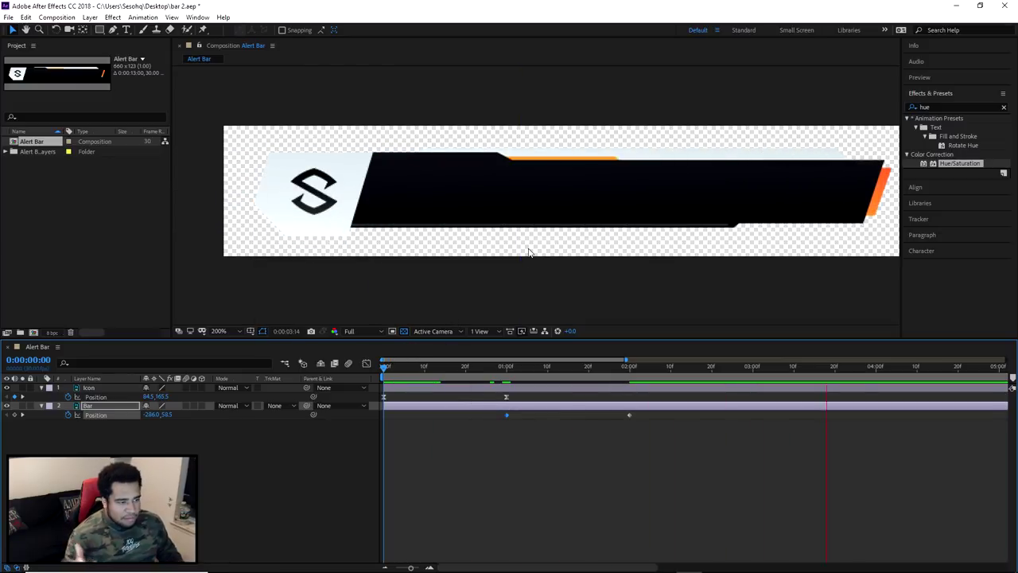
{"action": "left_click_drag", "start_coordinate": [557, 368], "coordinate": [524, 367]}
Apply Easy Ease to both Position keyframes of the Bar layer and show their speed curve in the Graph Editor
{"action": "left_click_drag", "start_coordinate": [489, 414], "coordinate": [631, 415]}
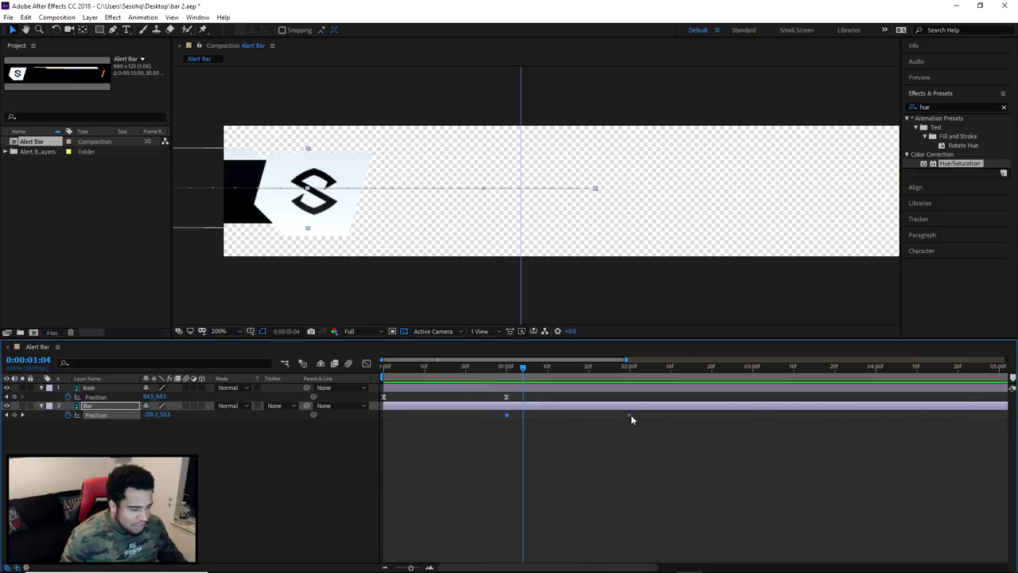
{"action": "right_click", "coordinate": [629, 414]}
{"action": "mouse_move", "coordinate": [673, 546]}
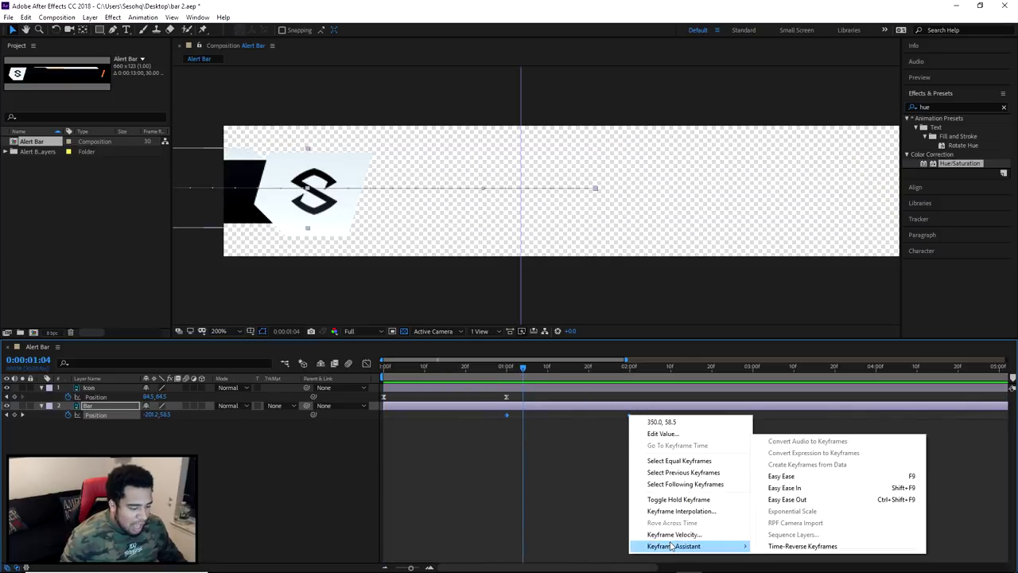
{"action": "left_click", "coordinate": [782, 476]}
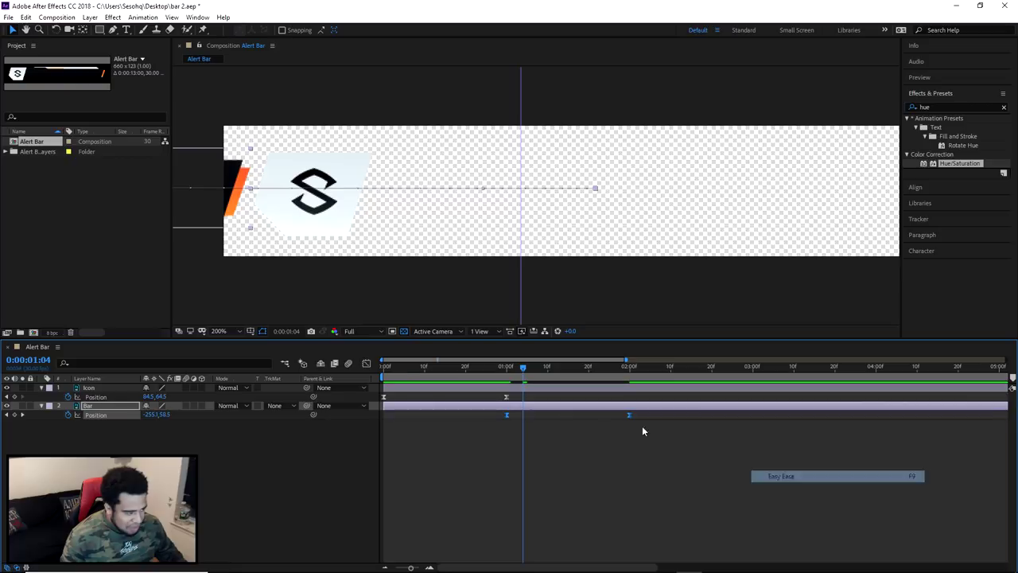
{"action": "left_click", "coordinate": [367, 363]}
{"action": "left_click_drag", "start_coordinate": [467, 502], "coordinate": [681, 542]}
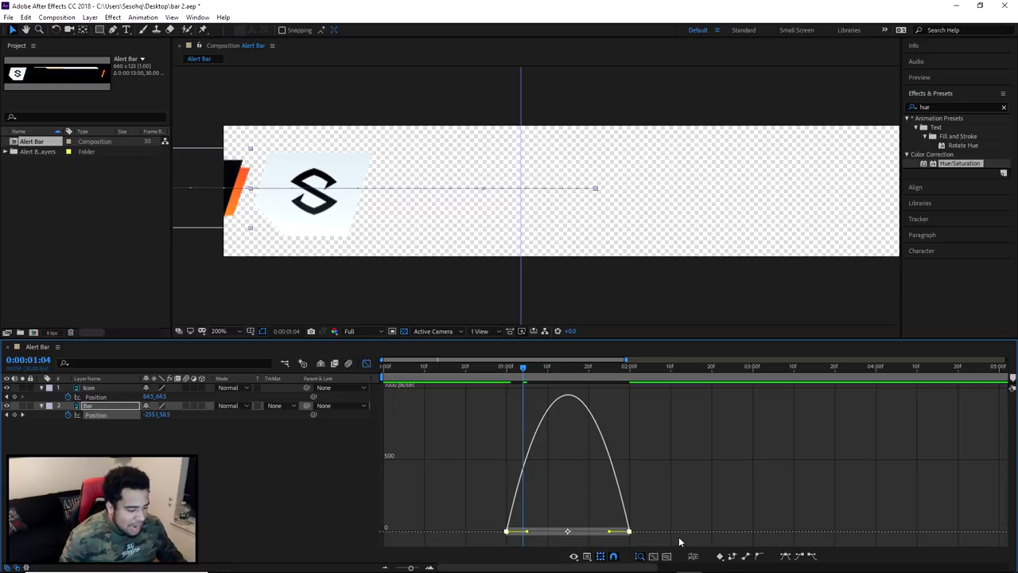
{"action": "left_click_drag", "start_coordinate": [609, 534], "coordinate": [532, 534]}
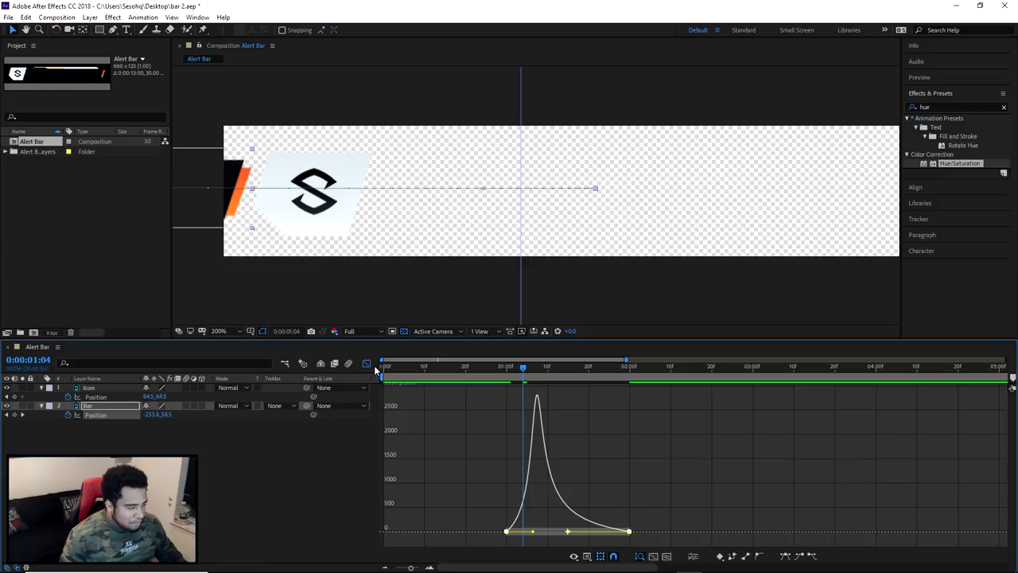
{"action": "key", "text": "F9"}
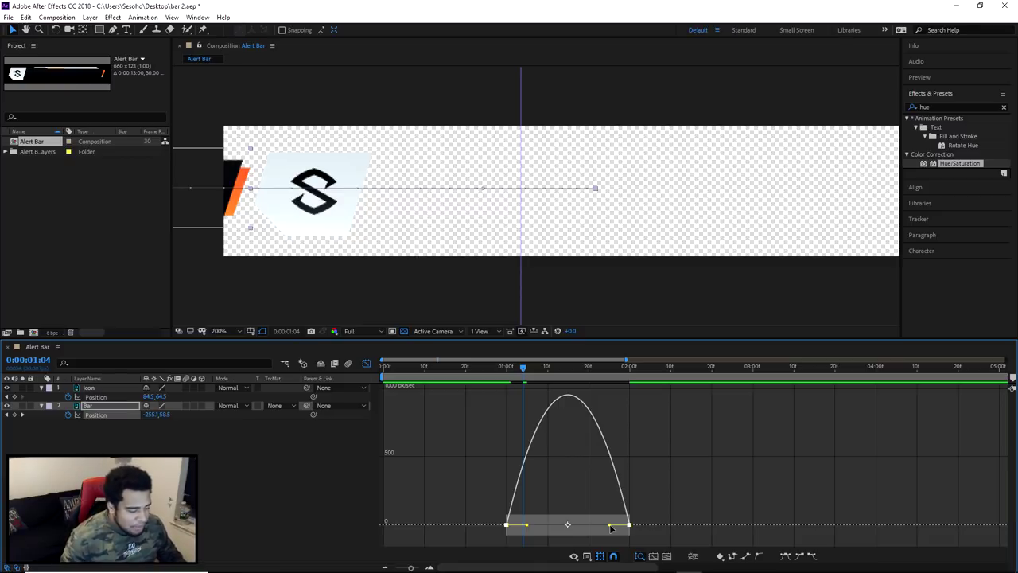
Reshape the Bar's speed curve to peak early and slow gradually toward 0:00:02:00, then close the Graph Editor
{"action": "left_click_drag", "start_coordinate": [609, 526], "coordinate": [546, 533]}
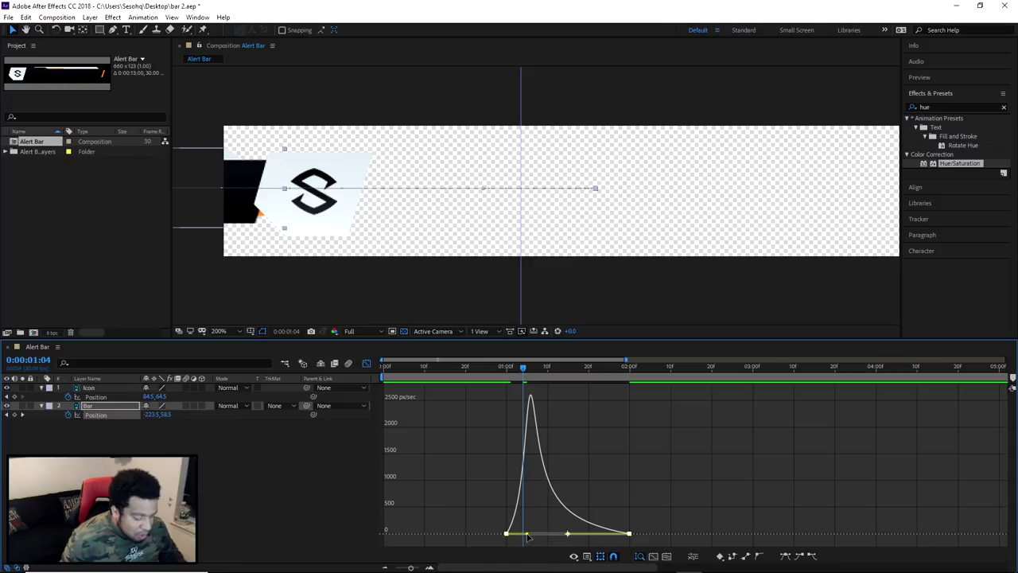
{"action": "left_click_drag", "start_coordinate": [526, 537], "coordinate": [538, 541]}
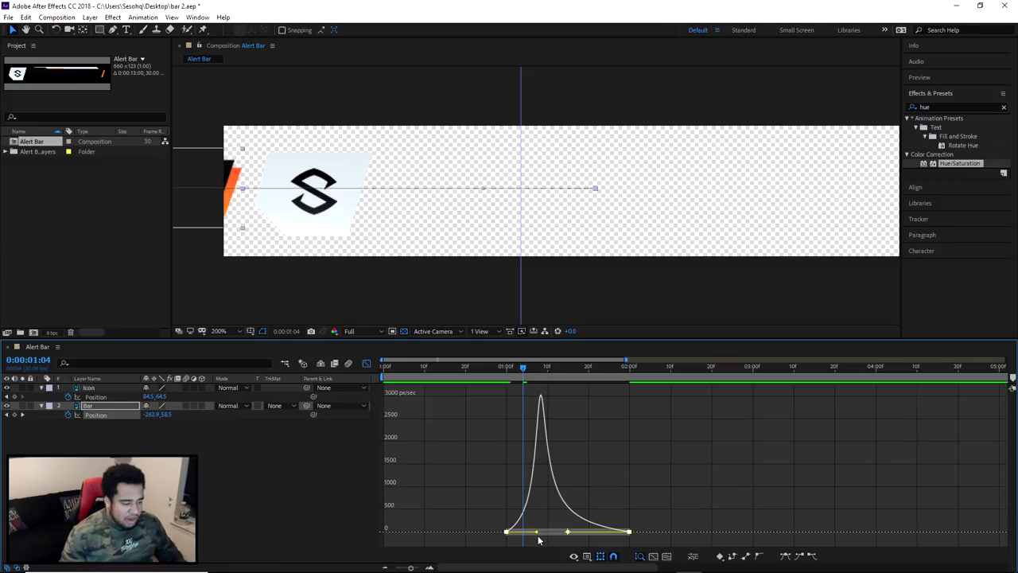
{"action": "left_click", "coordinate": [367, 363]}
Play the eased Icon and Bar slide-ins from 0:00:00:00 and scrub through the Bar's movement
{"action": "key", "text": "Home"}
{"action": "key", "text": "space"}
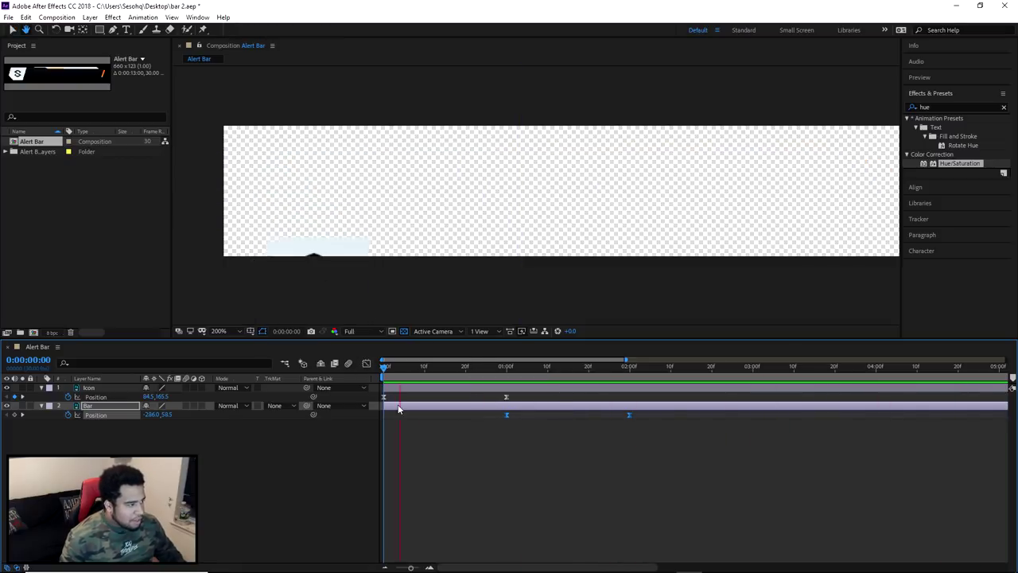
{"action": "left_click_drag", "start_coordinate": [505, 368], "coordinate": [577, 367]}
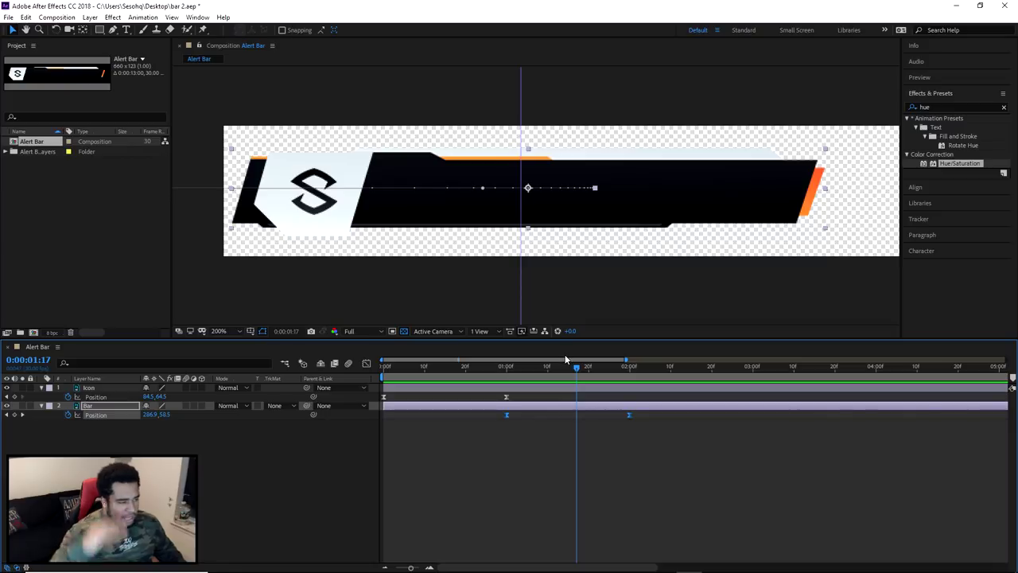
{"action": "key", "text": "space"}
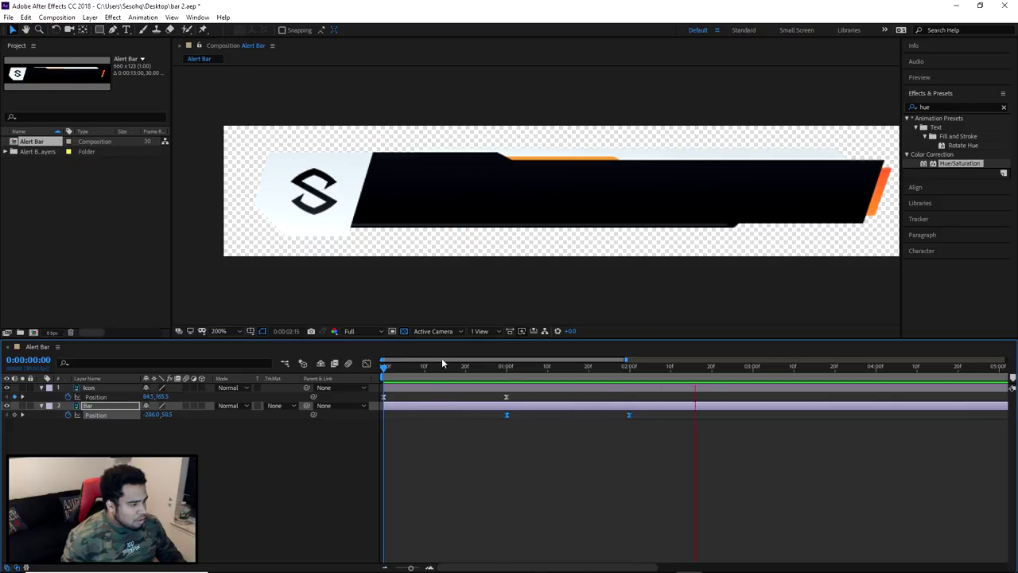
Review the speed curve of the Bar's Position keyframes in the Graph Editor and return to the layer bars
{"action": "left_click", "coordinate": [523, 367]}
{"action": "left_click_drag", "start_coordinate": [665, 423], "coordinate": [494, 416]}
{"action": "key", "text": "shift+F3"}
{"action": "left_click_drag", "start_coordinate": [508, 534], "coordinate": [507, 545]}
{"action": "left_click", "coordinate": [368, 365]}
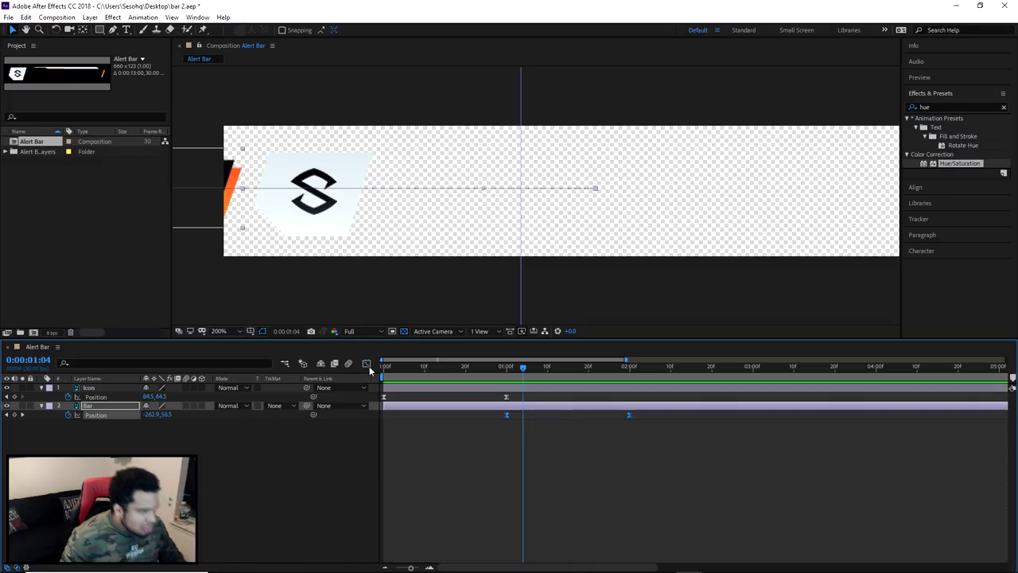
Check how the Bar emerges from behind the Icon by scrubbing around 0:00:01:09 and replaying the animation from the start
{"action": "mouse_move", "coordinate": [524, 369]}
{"action": "left_mouse_down"}
{"action": "mouse_move", "coordinate": [419, 369]}
{"action": "mouse_move", "coordinate": [543, 368]}
{"action": "left_mouse_up"}
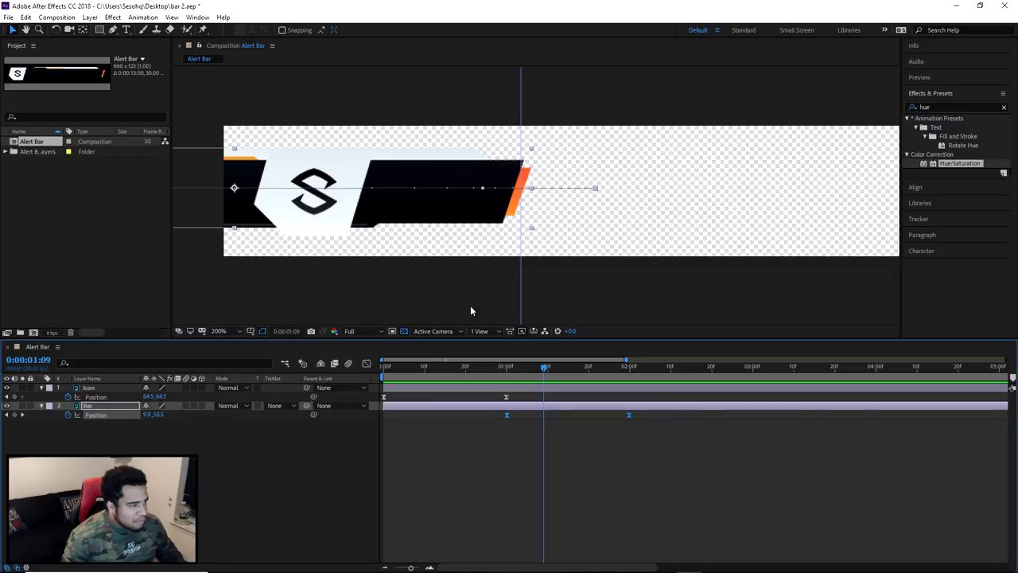
{"action": "left_click_drag", "start_coordinate": [543, 368], "coordinate": [383, 366]}
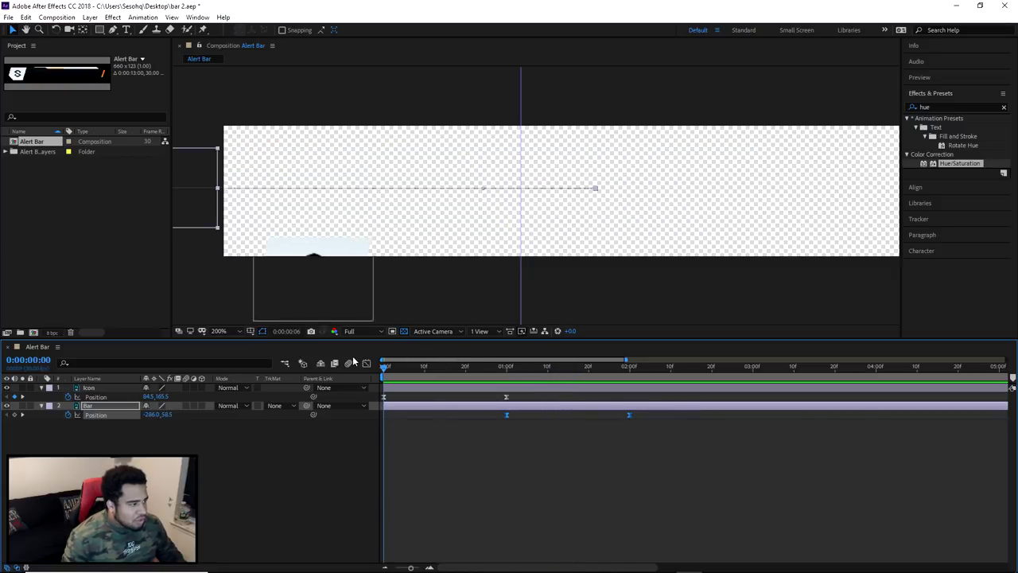
{"action": "key", "text": "space"}
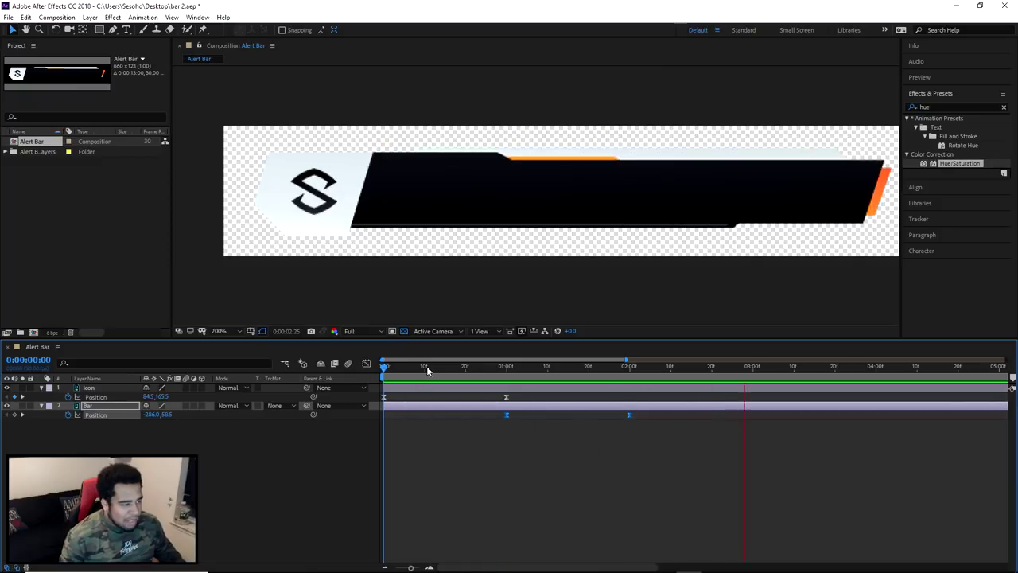
{"action": "left_click", "coordinate": [571, 367]}
{"action": "left_click_drag", "start_coordinate": [571, 367], "coordinate": [372, 367]}
{"action": "key", "text": "space"}
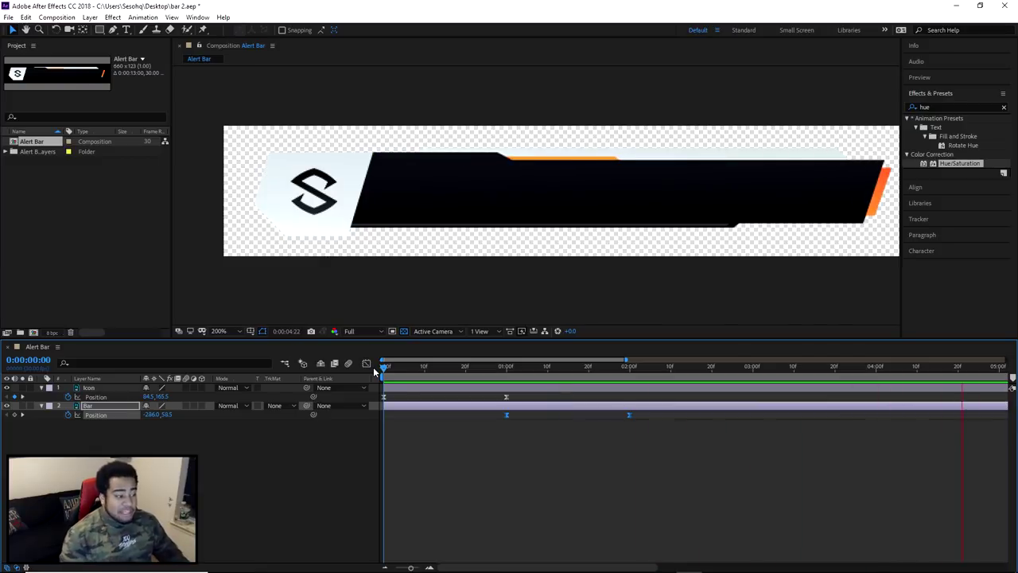
{"action": "key", "text": "space"}
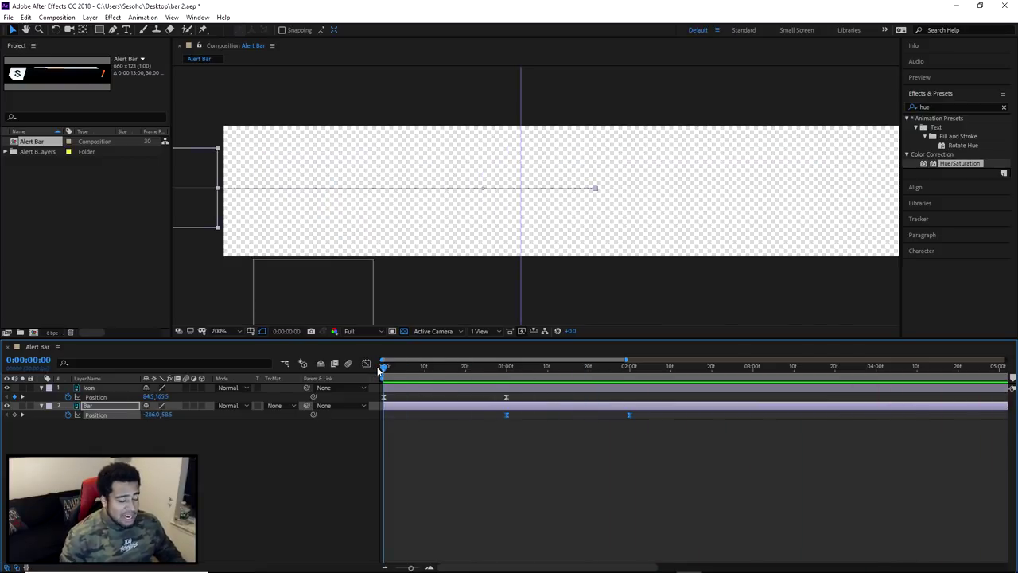
{"action": "key", "text": "space"}
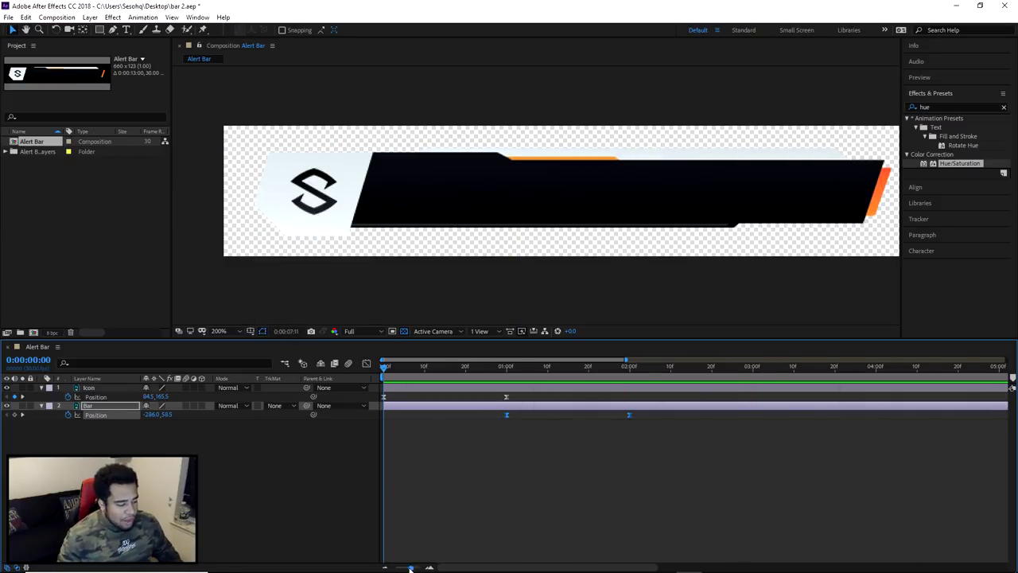
Copy the Bar's two slide-in Position keyframes, paste them at 0:00:11:25, and preview the animation from the start
{"action": "left_click_drag", "start_coordinate": [411, 569], "coordinate": [397, 568]}
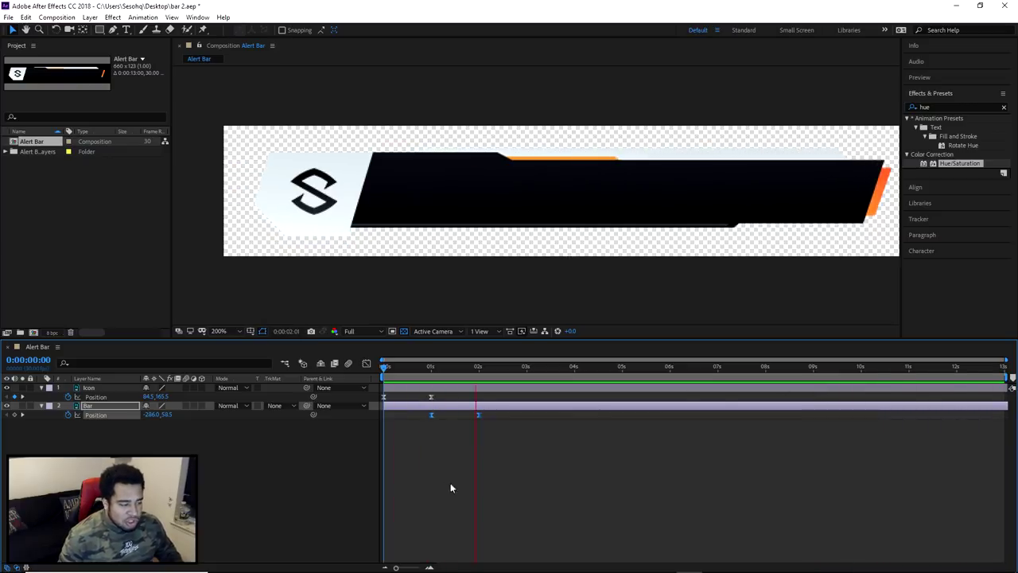
{"action": "mouse_move", "coordinate": [448, 376]}
{"action": "left_mouse_down"}
{"action": "mouse_move", "coordinate": [545, 372]}
{"action": "mouse_move", "coordinate": [383, 372]}
{"action": "mouse_move", "coordinate": [455, 372]}
{"action": "left_mouse_up"}
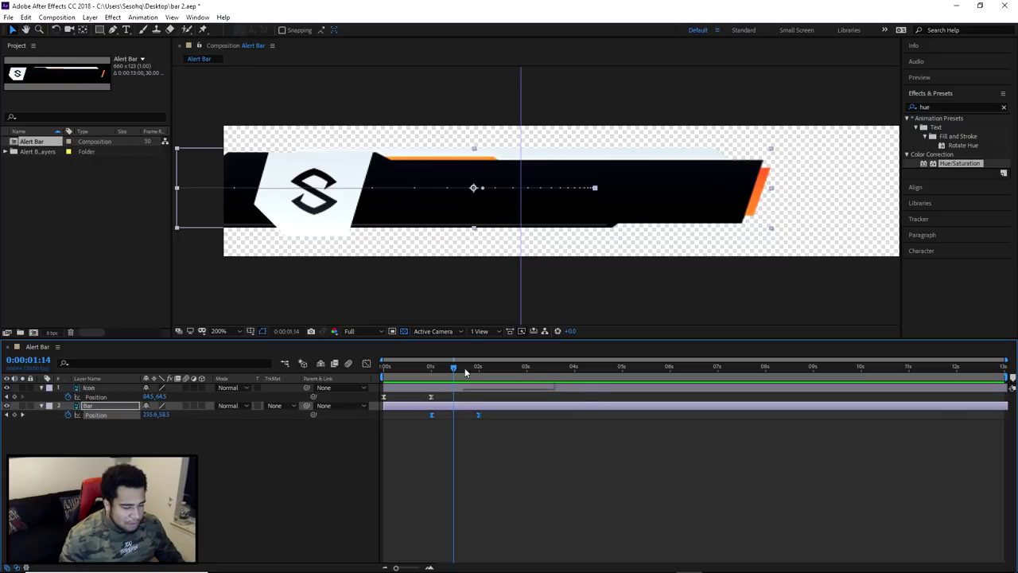
{"action": "left_click_drag", "start_coordinate": [425, 412], "coordinate": [506, 414]}
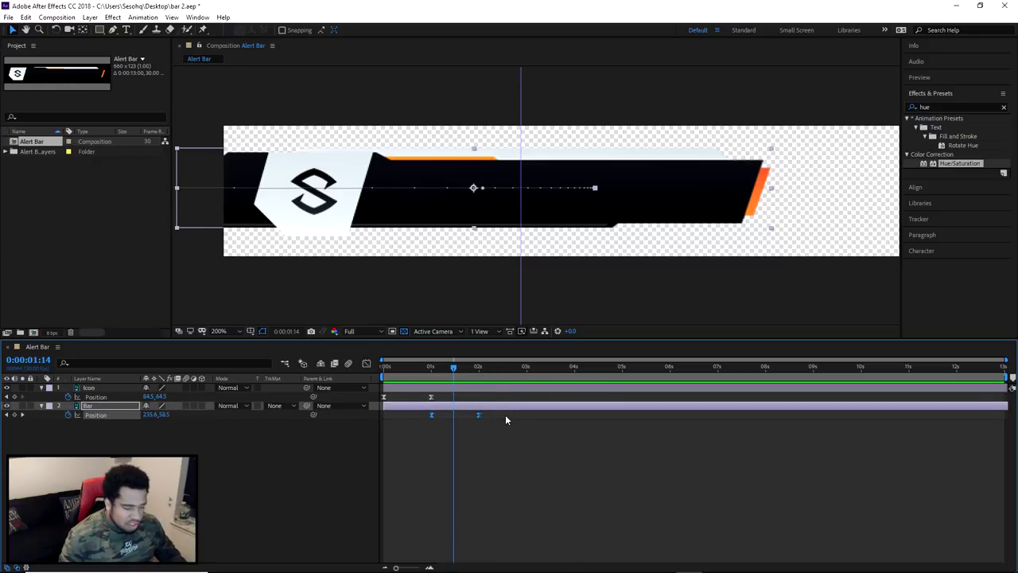
{"action": "left_click_drag", "start_coordinate": [456, 368], "coordinate": [477, 377]}
{"action": "left_click_drag", "start_coordinate": [477, 376], "coordinate": [886, 374]}
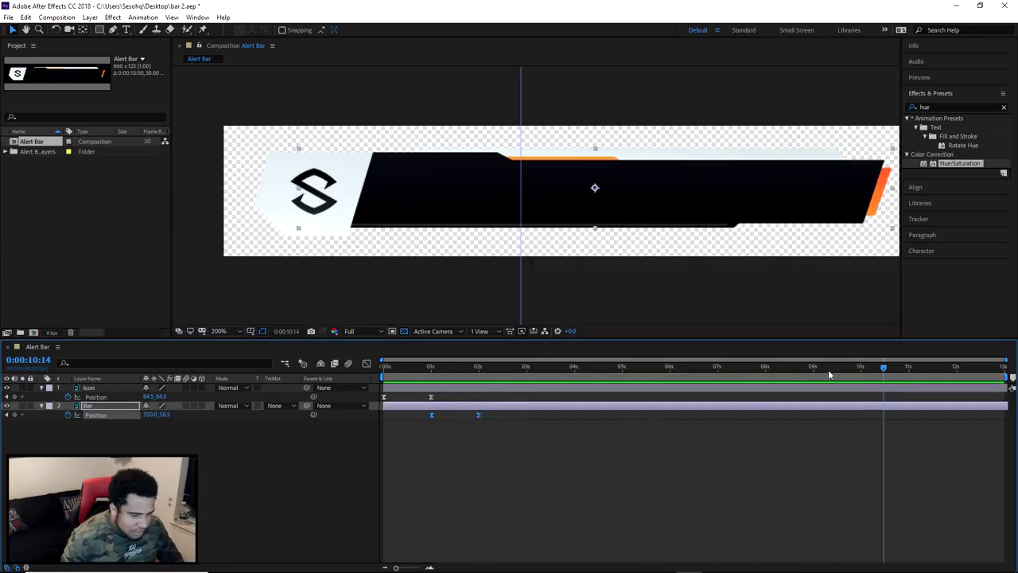
{"action": "left_click", "coordinate": [951, 369]}
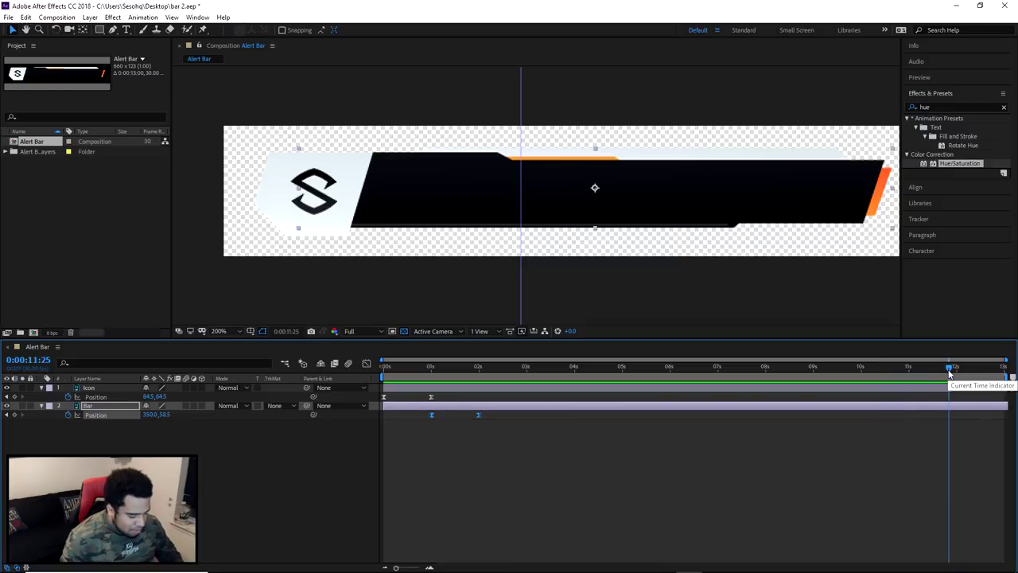
{"action": "key", "text": "ctrl+v"}
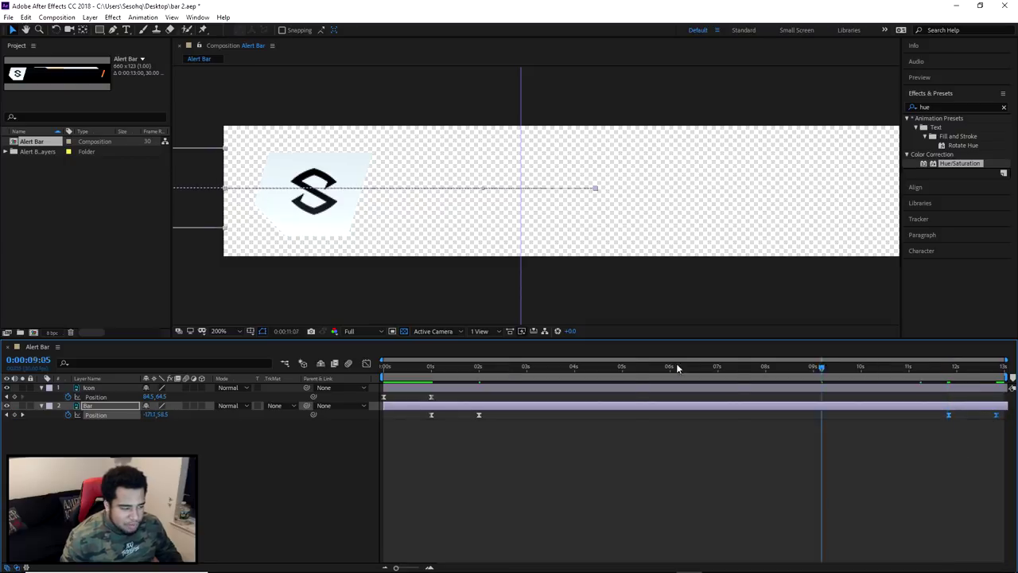
{"action": "left_click", "coordinate": [383, 367]}
{"action": "key", "text": "space"}
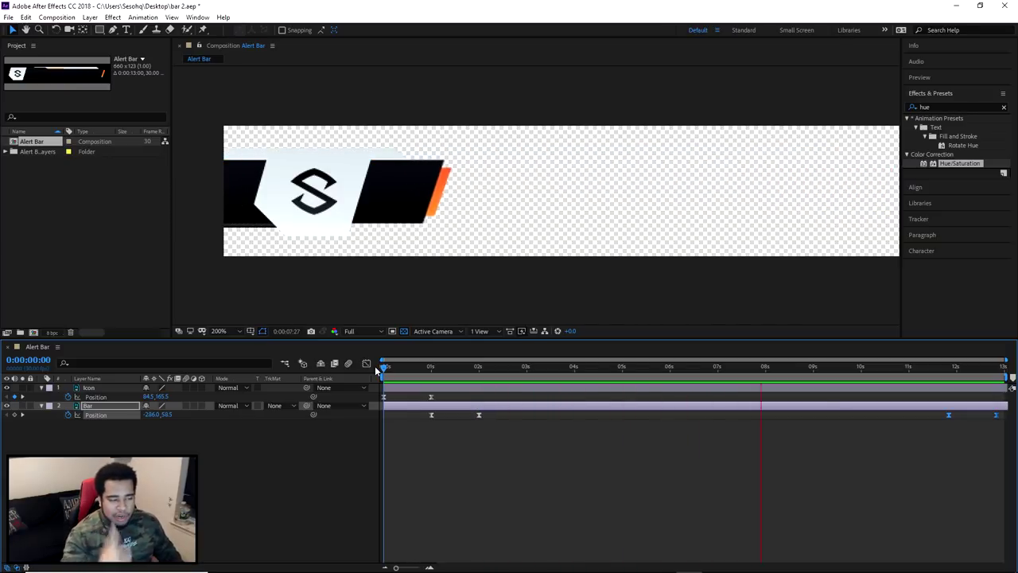
Paste a Bar keyframe with the resting Position 350.0, 58.5 at 0:00:11:24, just before the pasted pair
{"action": "left_click", "coordinate": [950, 369]}
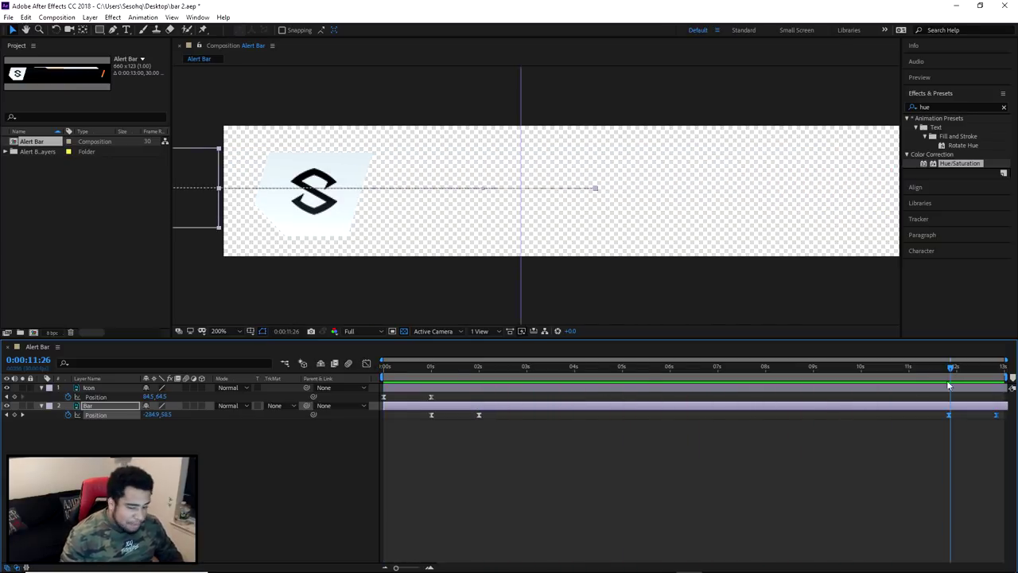
{"action": "left_click", "coordinate": [985, 436]}
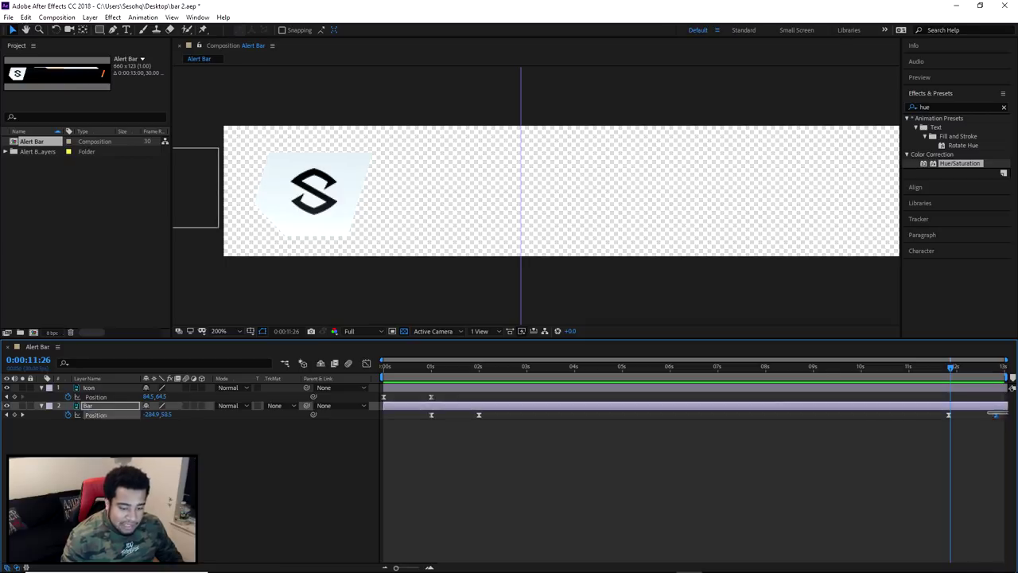
{"action": "left_click", "coordinate": [996, 414]}
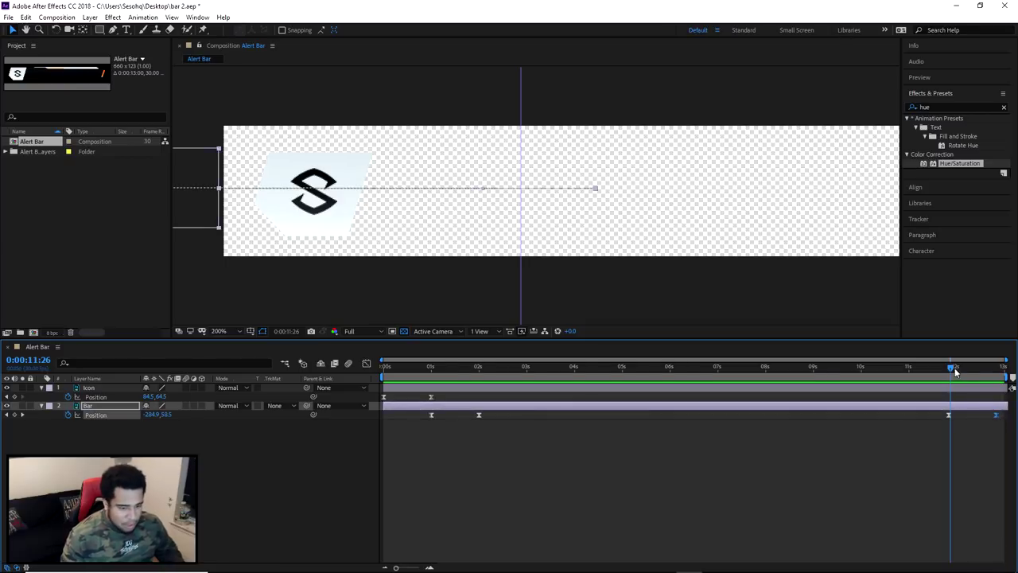
{"action": "left_click", "coordinate": [949, 415]}
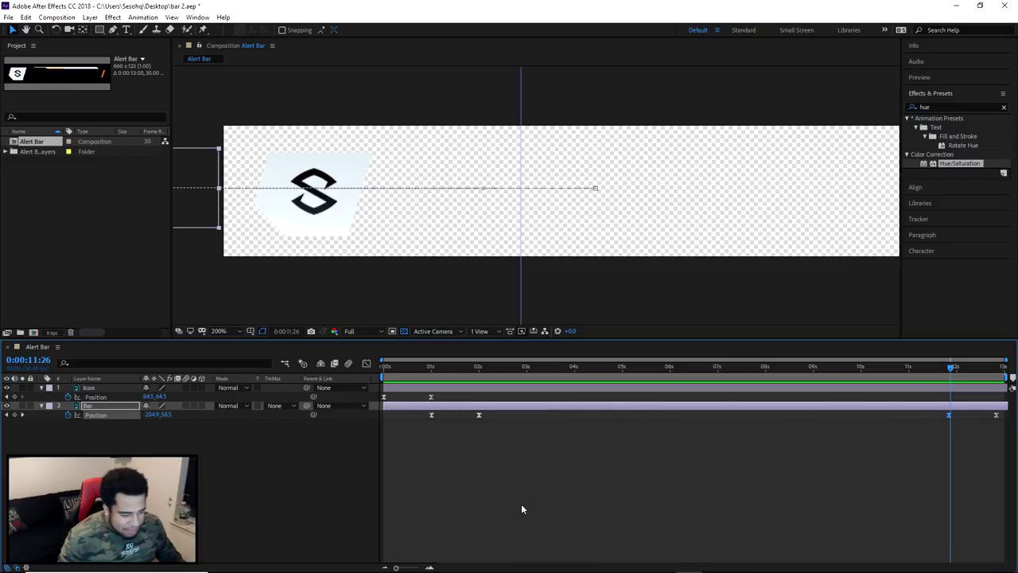
{"action": "left_click_drag", "start_coordinate": [396, 568], "coordinate": [412, 570]}
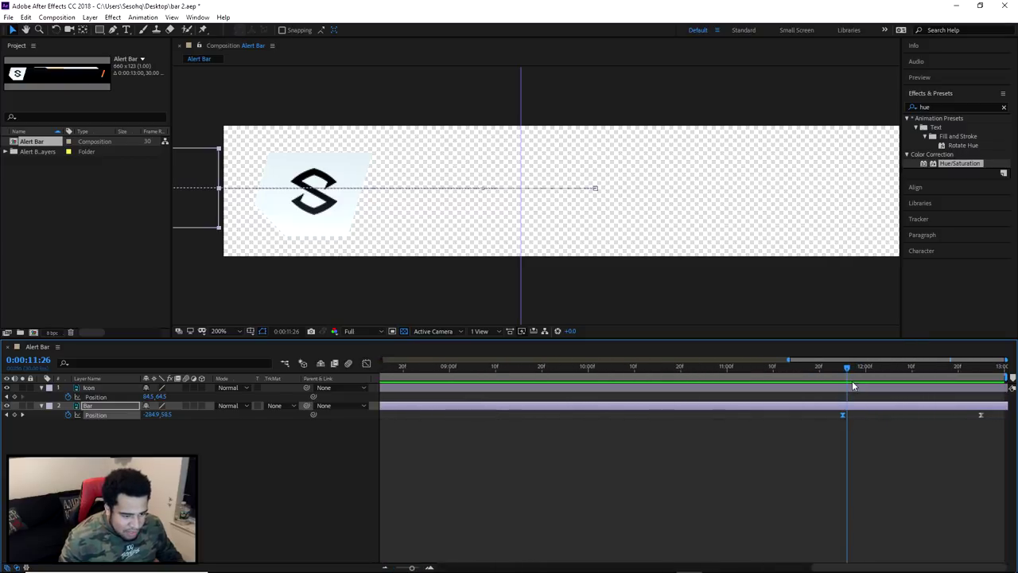
{"action": "left_click_drag", "start_coordinate": [847, 367], "coordinate": [839, 368]}
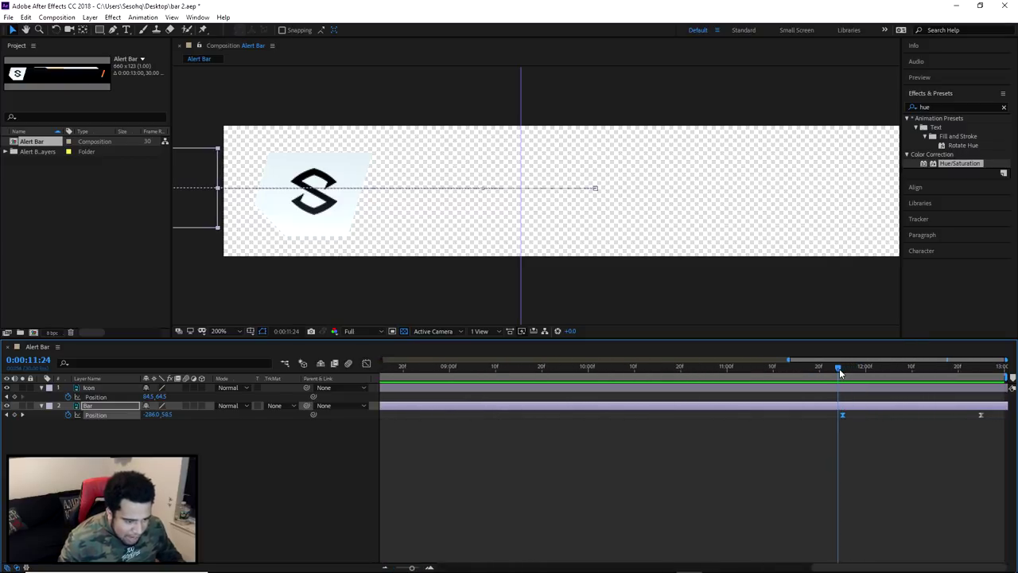
{"action": "key", "text": "ctrl+v"}
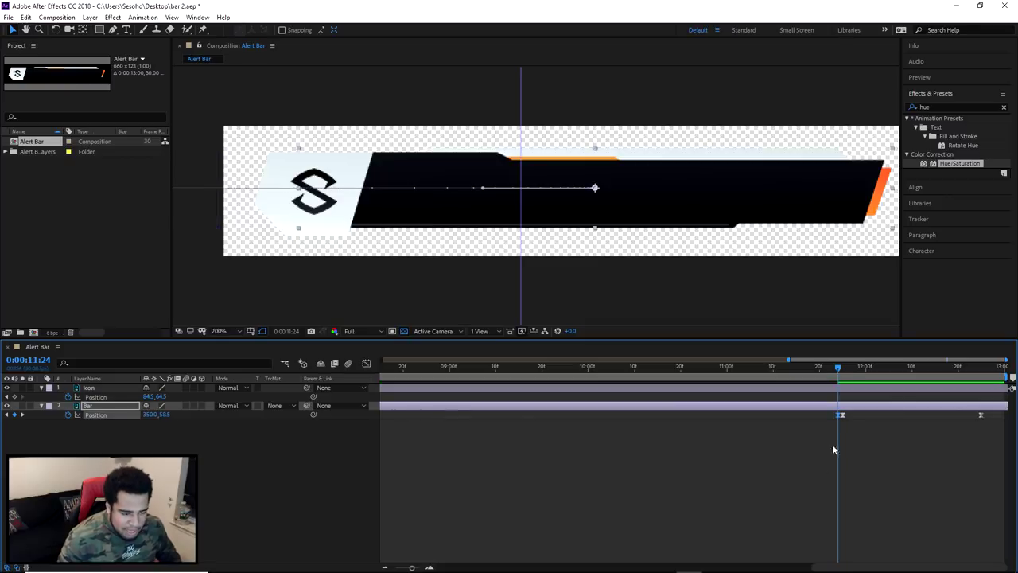
Preview the full composition from 0:00:00:00 to check the Bar's hold until its closing keyframes
{"action": "left_click_drag", "start_coordinate": [838, 369], "coordinate": [421, 518]}
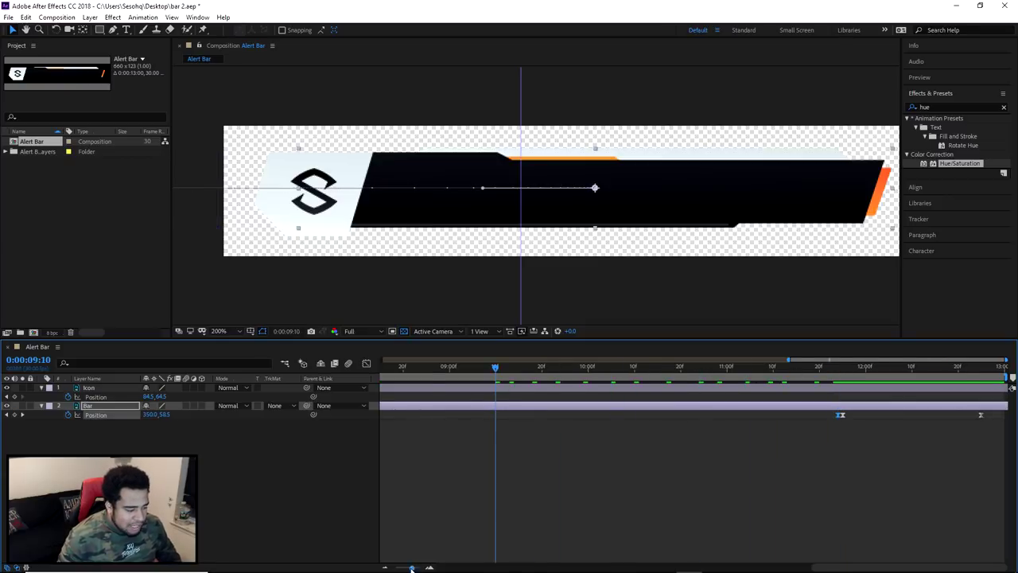
{"action": "left_click_drag", "start_coordinate": [411, 568], "coordinate": [395, 568]}
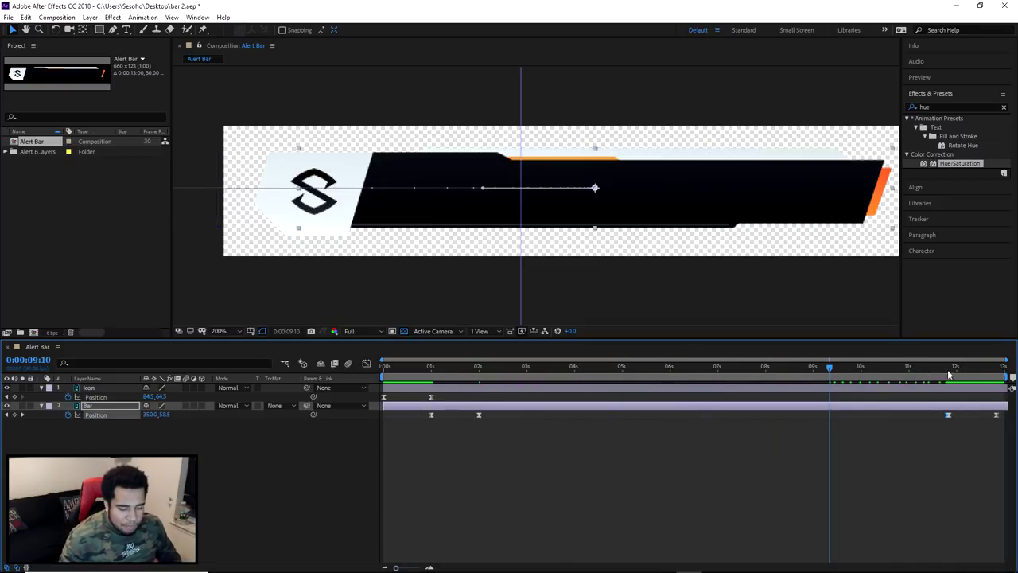
{"action": "key", "text": "space"}
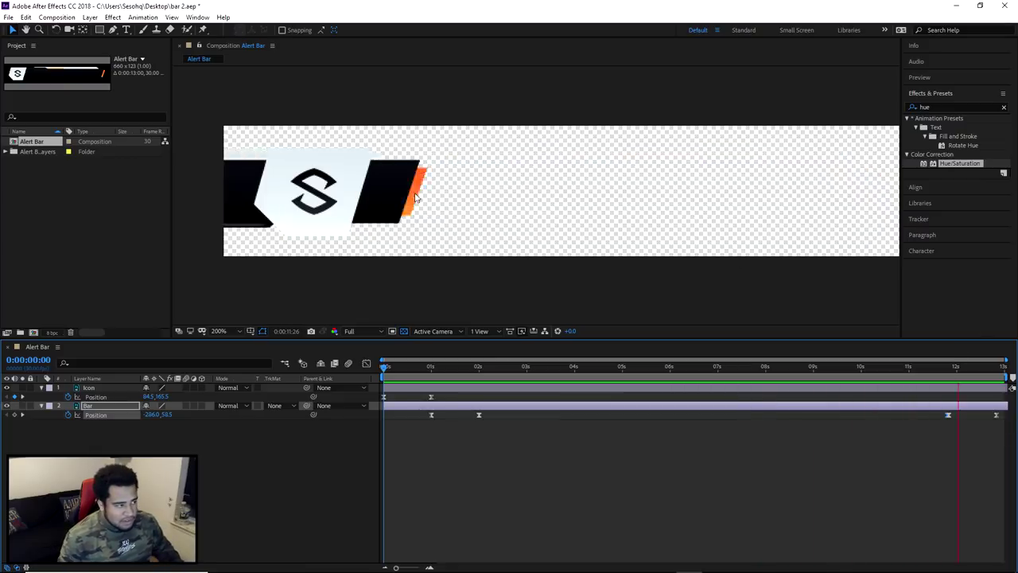
Examine the closely spaced Bar Position keyframes just before 0:00:11:26 in the timeline
{"action": "left_click", "coordinate": [951, 372]}
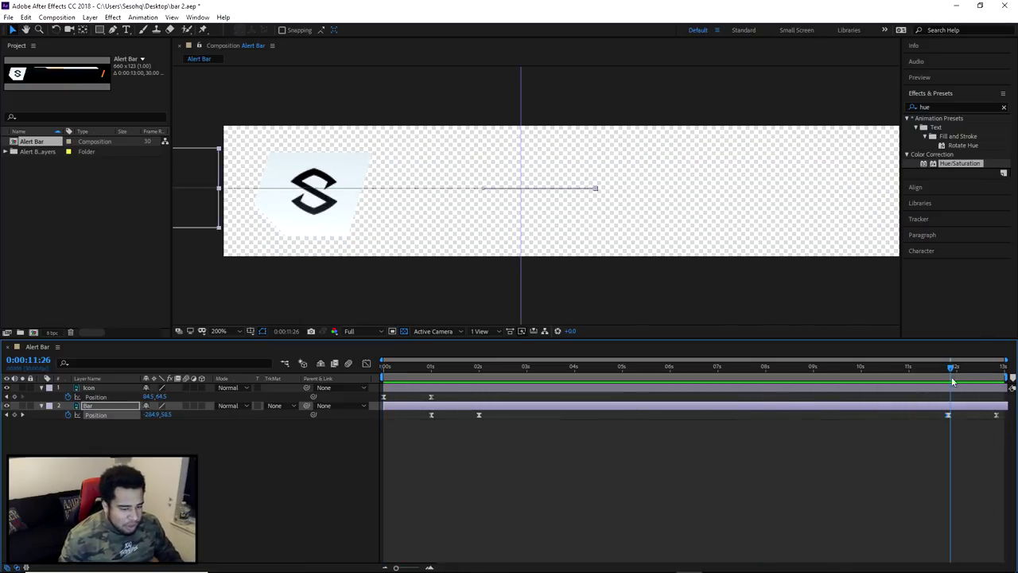
{"action": "left_click", "coordinate": [430, 567]}
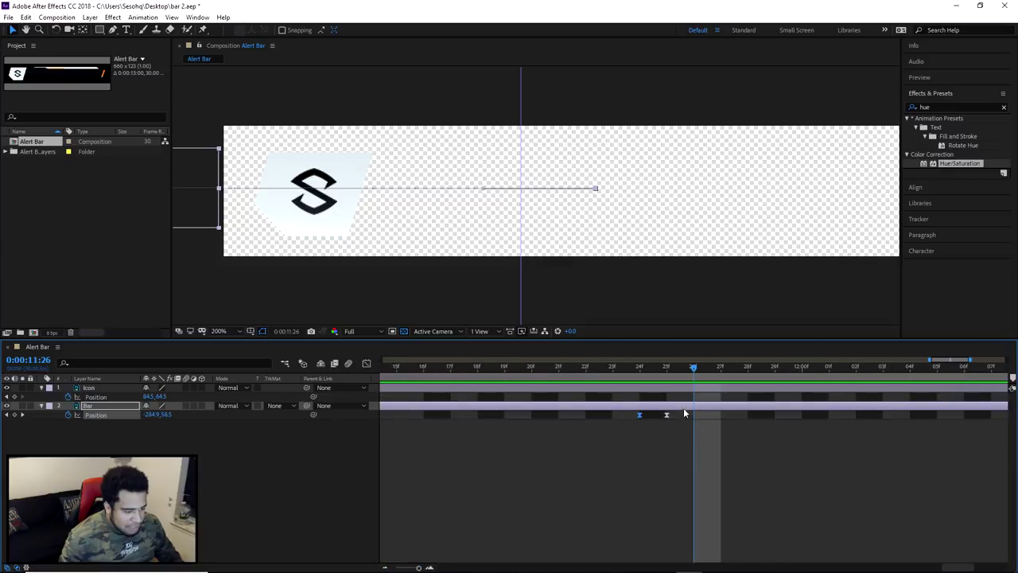
{"action": "key", "text": "minus"}
{"action": "key", "text": "minus"}
{"action": "key", "text": "minus"}
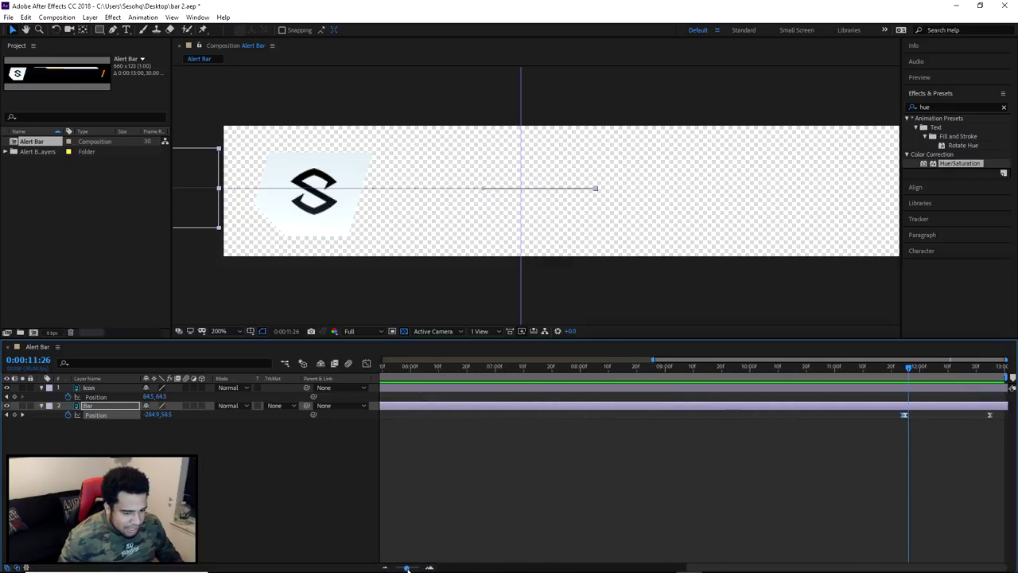
Move the Bar layer's off-screen position keyframe near the timeline's end so the bar slides out, and preview from the start
{"action": "left_click_drag", "start_coordinate": [894, 420], "coordinate": [990, 419]}
{"action": "left_click_drag", "start_coordinate": [662, 367], "coordinate": [787, 366]}
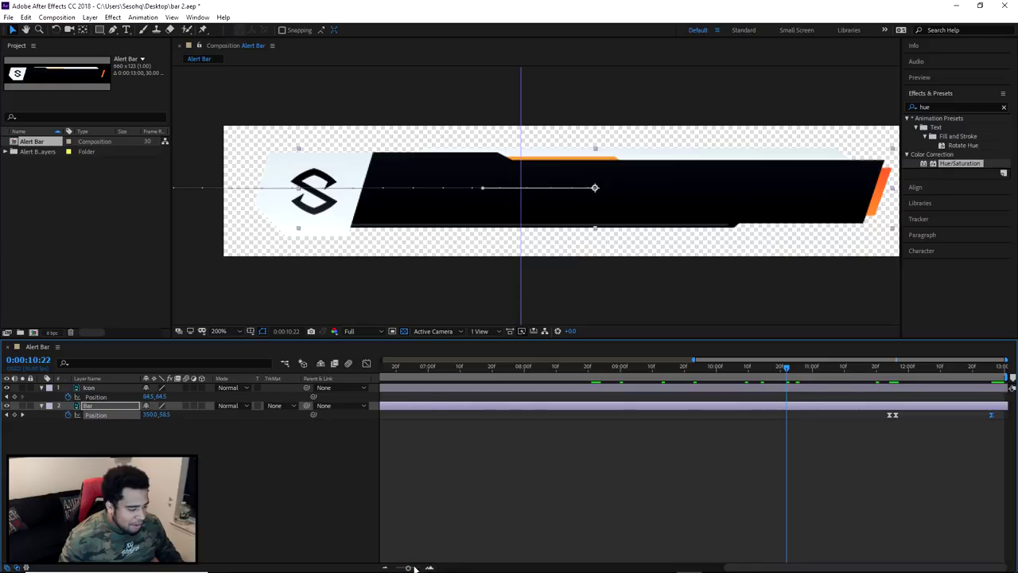
{"action": "left_click_drag", "start_coordinate": [414, 568], "coordinate": [398, 568]}
{"action": "key", "text": "Home"}
{"action": "key", "text": "space"}
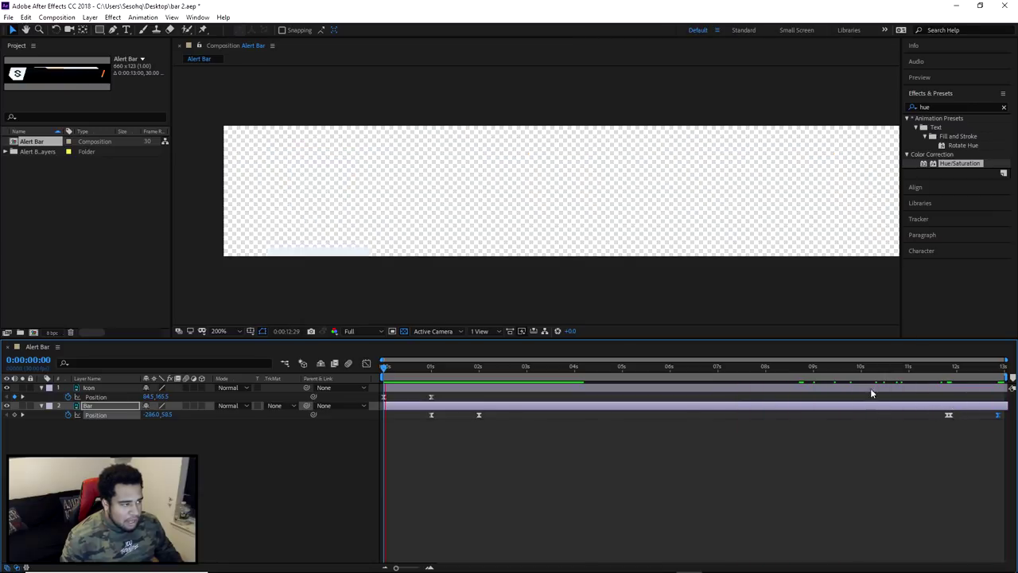
{"action": "key", "text": "space"}
Copy the Icon layer's two opening position keyframes and paste them at 0:00:11:26
{"action": "key", "text": "Home"}
{"action": "left_click", "coordinate": [387, 387]}
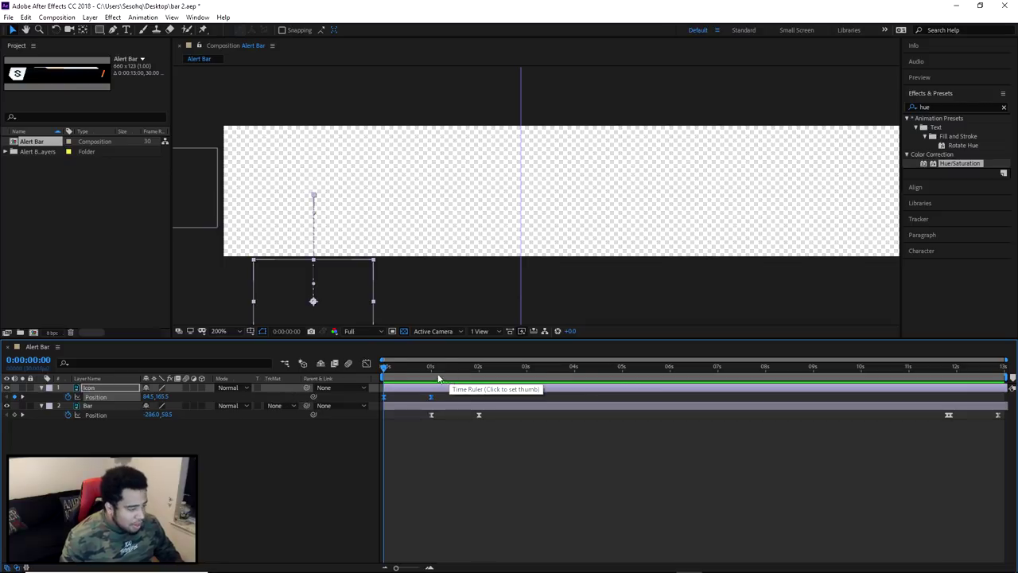
{"action": "left_click", "coordinate": [959, 368]}
{"action": "left_click_drag", "start_coordinate": [945, 374], "coordinate": [950, 375]}
{"action": "key", "text": "ctrl+v"}
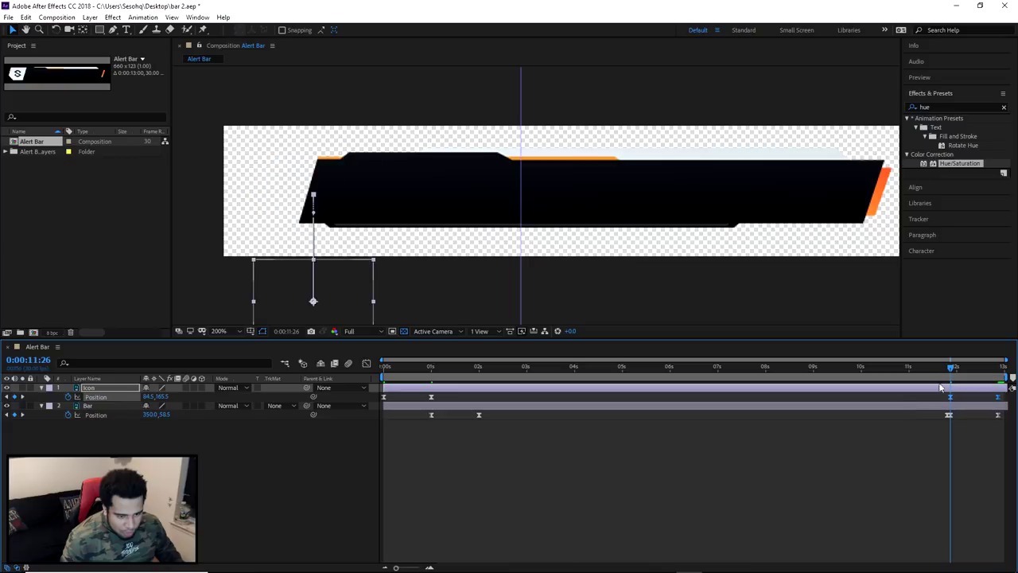
{"action": "left_click", "coordinate": [690, 486]}
Swap the order of the Icon's two pasted keyframes so the icon drops out of frame, and preview the animation
{"action": "left_click", "coordinate": [950, 396]}
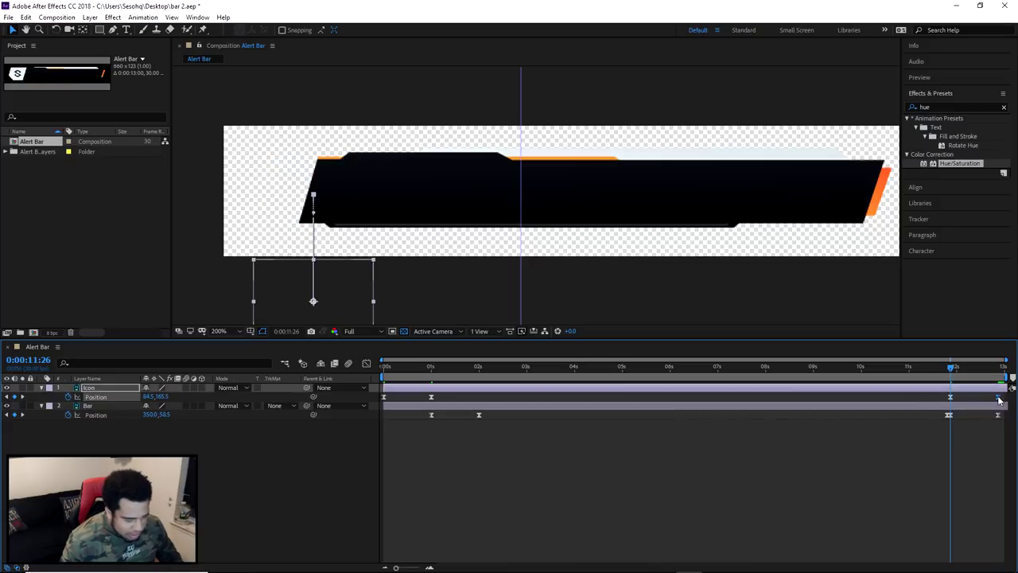
{"action": "left_click", "coordinate": [950, 371]}
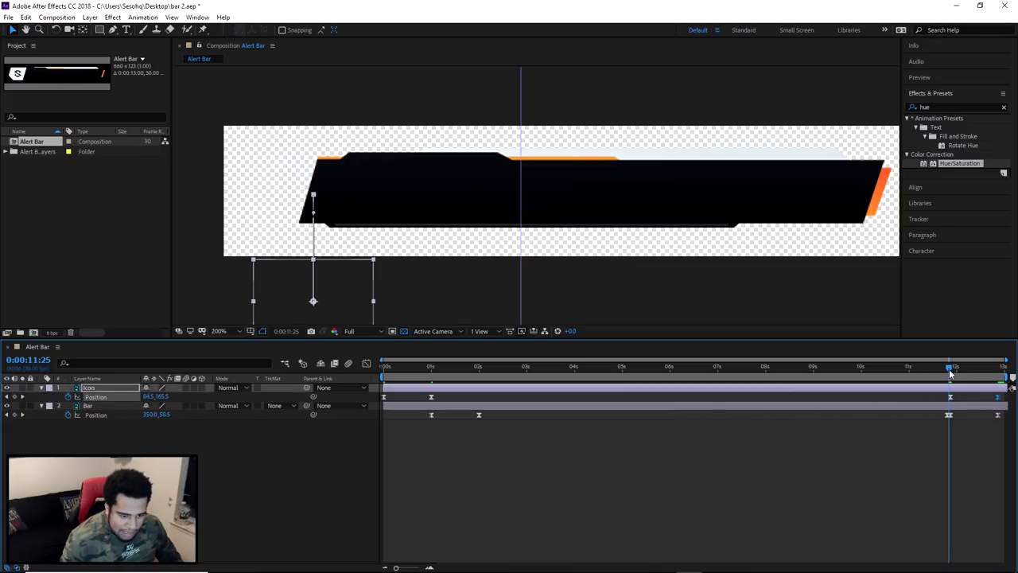
{"action": "left_click_drag", "start_coordinate": [395, 567], "coordinate": [414, 567]}
{"action": "left_click_drag", "start_coordinate": [983, 397], "coordinate": [380, 533]}
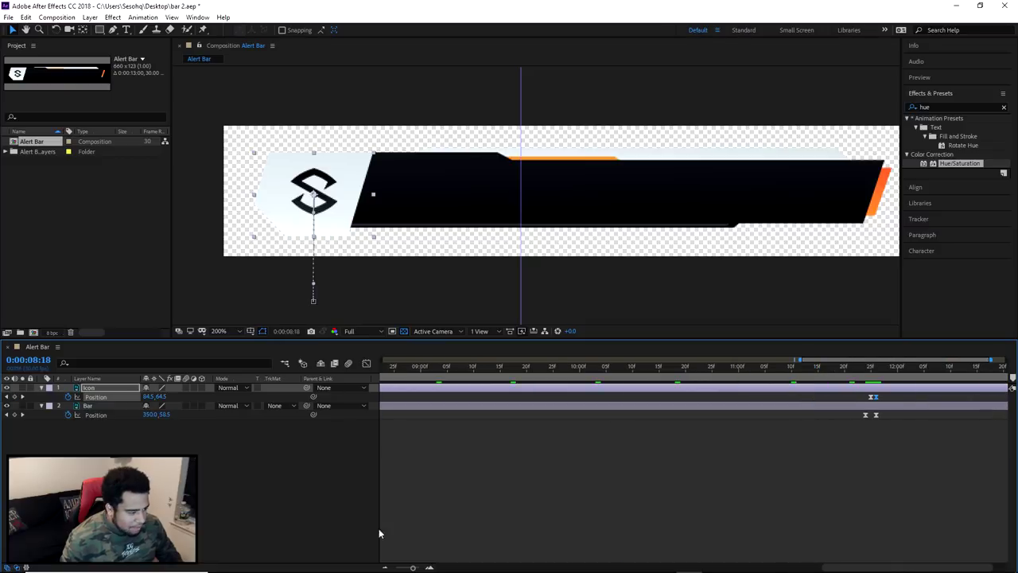
{"action": "left_click_drag", "start_coordinate": [406, 568], "coordinate": [396, 568]}
{"action": "key", "text": "Home"}
{"action": "key", "text": "space"}
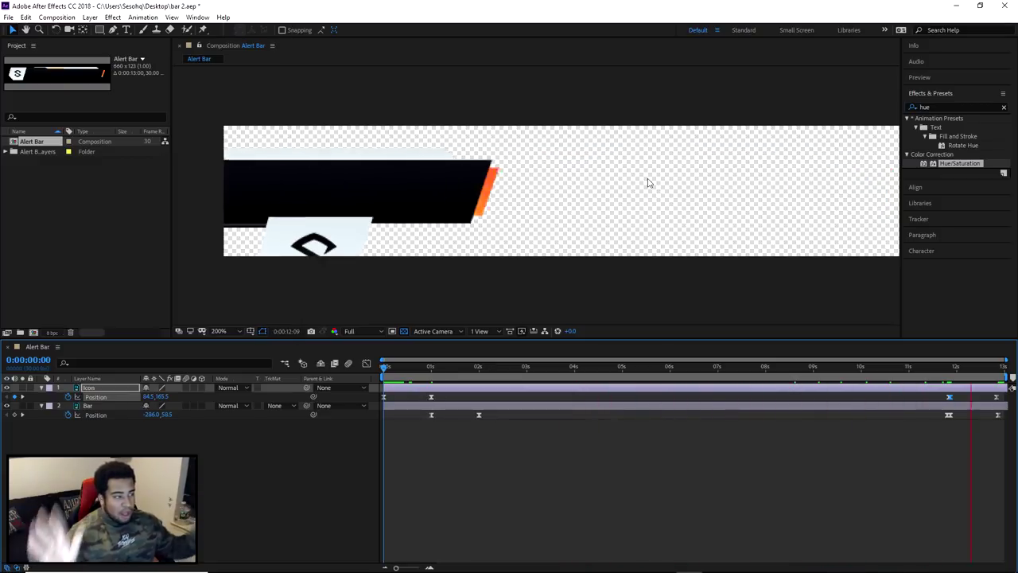
{"action": "key", "text": "space"}
Shift the Bar's exit keyframes about one second earlier so its exit ends where the Icon's exit begins
{"action": "left_click_drag", "start_coordinate": [655, 374], "coordinate": [977, 391]}
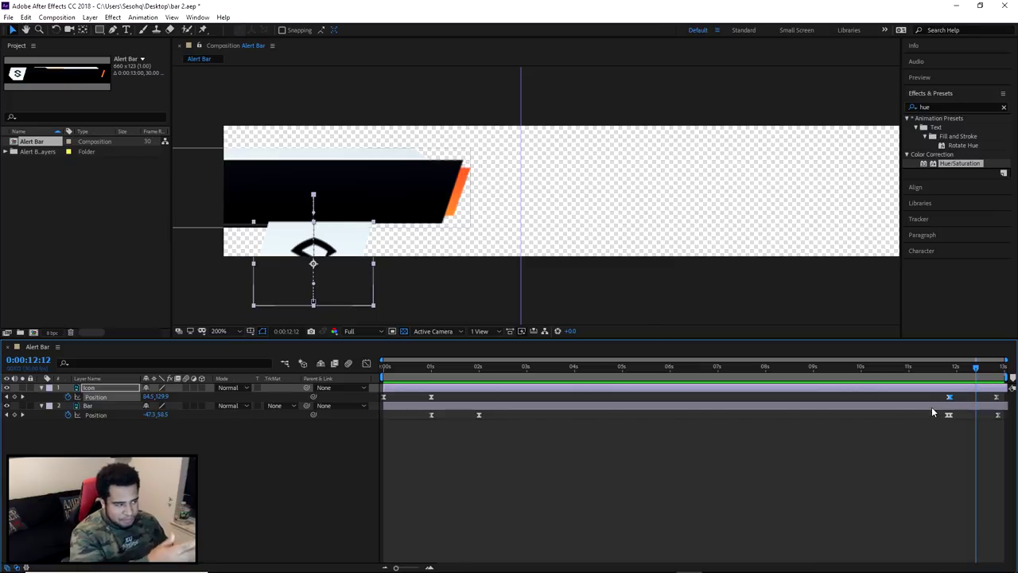
{"action": "left_click_drag", "start_coordinate": [933, 409], "coordinate": [952, 418]}
{"action": "left_click_drag", "start_coordinate": [977, 379], "coordinate": [911, 377]}
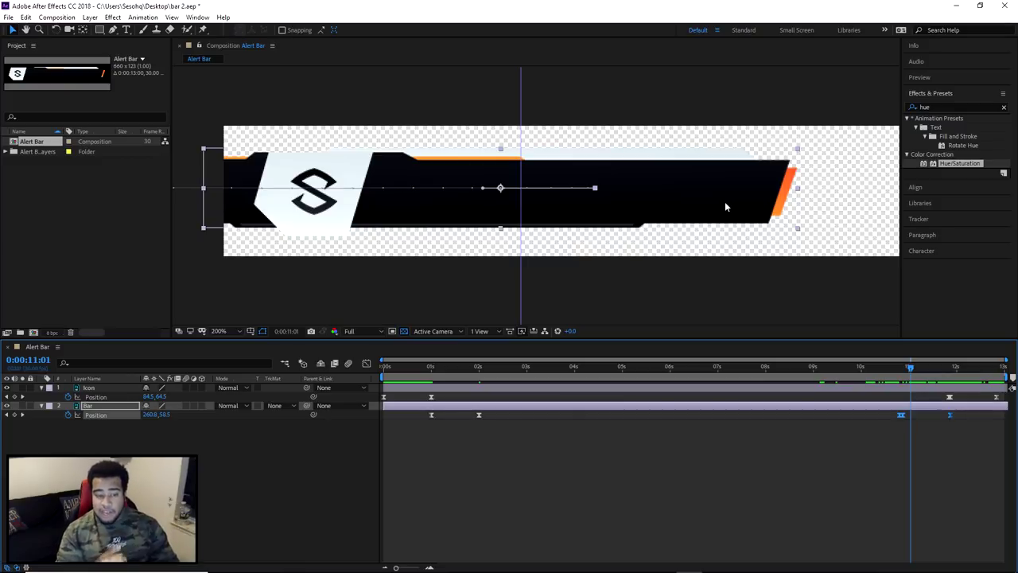
Set the Alert Bar composition's duration to 0:00:14:00
{"action": "right_click", "coordinate": [775, 448]}
{"action": "left_click", "coordinate": [820, 470]}
{"action": "left_click", "coordinate": [494, 265]}
{"action": "key", "text": "BackSpace"}
{"action": "type", "text": "4:00"}
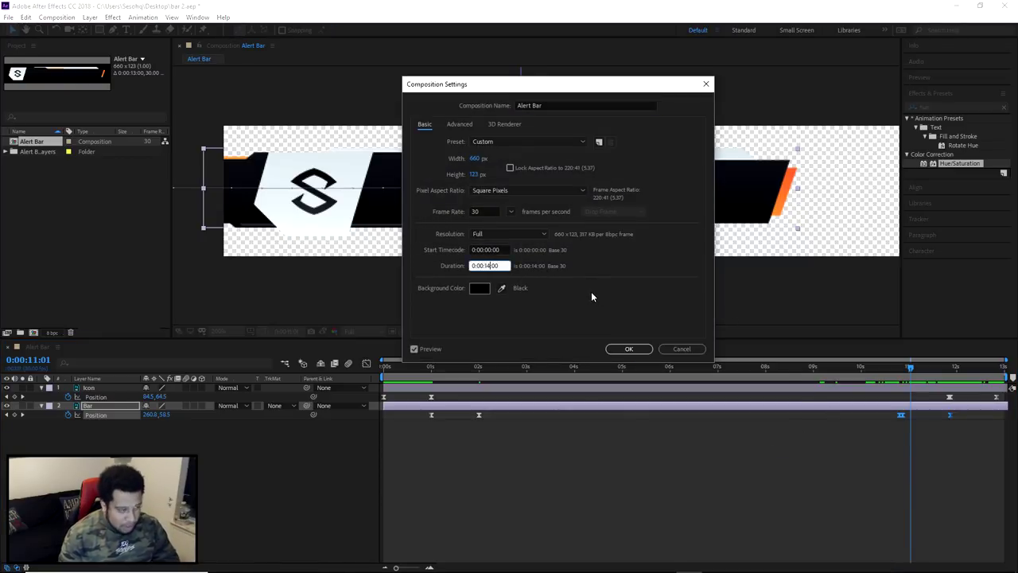
{"action": "key", "text": "Return"}
Extend the Icon and Bar layers to the 14-second end, shift their exit keyframes about one second later, and check the motion
{"action": "key", "text": "ctrl+Up"}
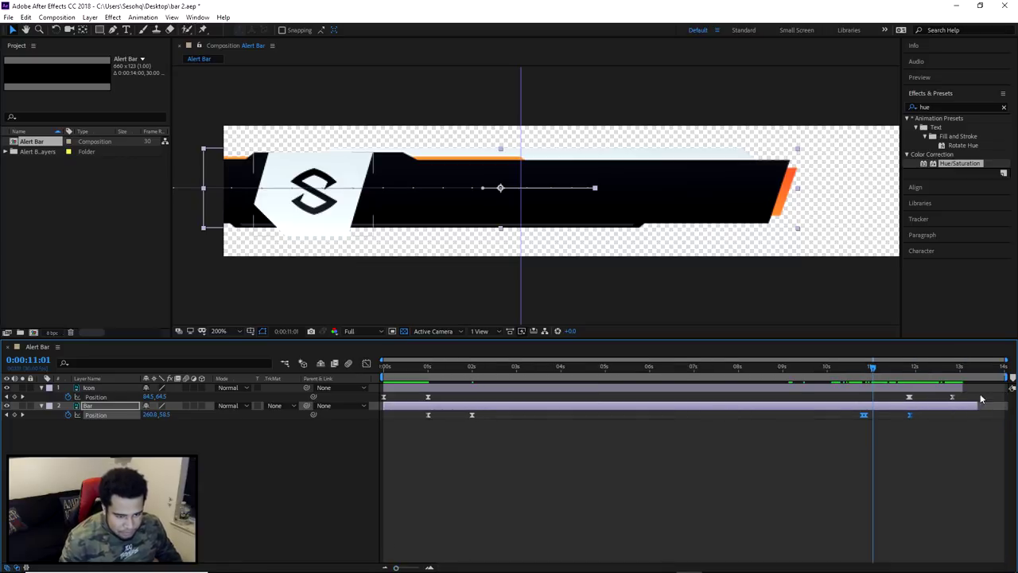
{"action": "left_click_drag", "start_coordinate": [977, 406], "coordinate": [953, 415]}
{"action": "left_click", "coordinate": [948, 402]}
{"action": "key", "text": "space"}
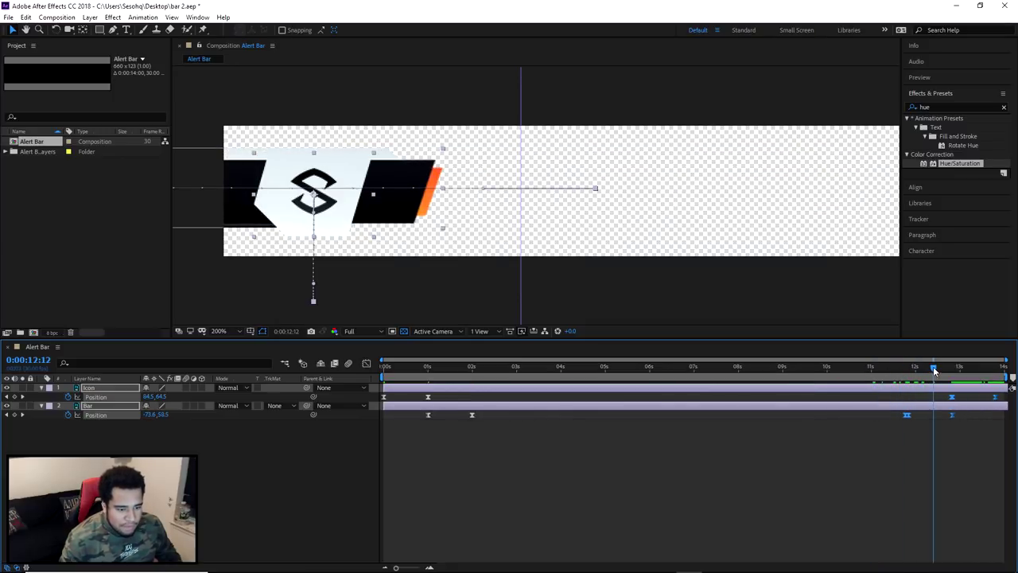
{"action": "left_click_drag", "start_coordinate": [935, 372], "coordinate": [925, 368]}
{"action": "left_click", "coordinate": [908, 366]}
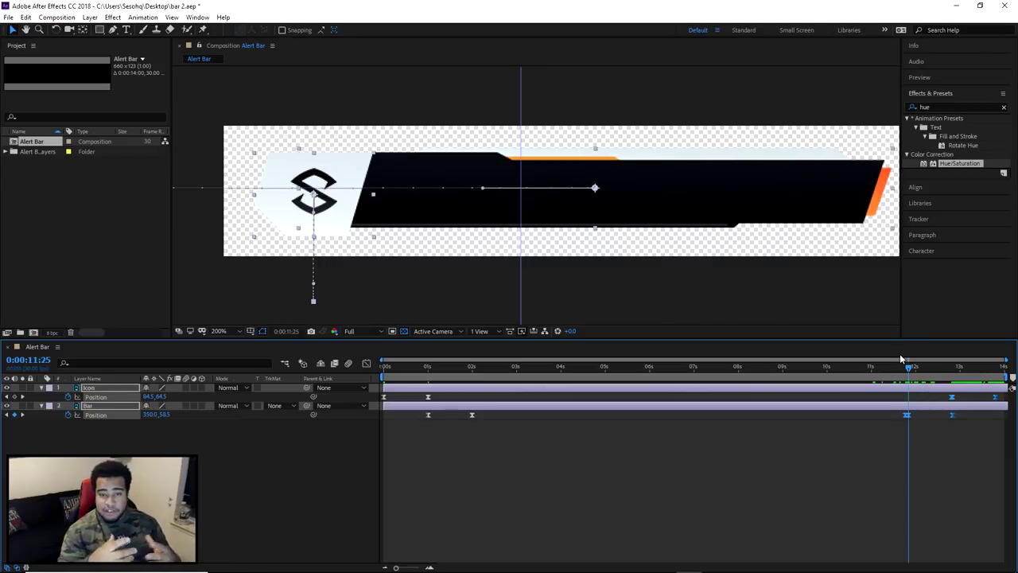
{"action": "left_click_drag", "start_coordinate": [908, 366], "coordinate": [410, 372]}
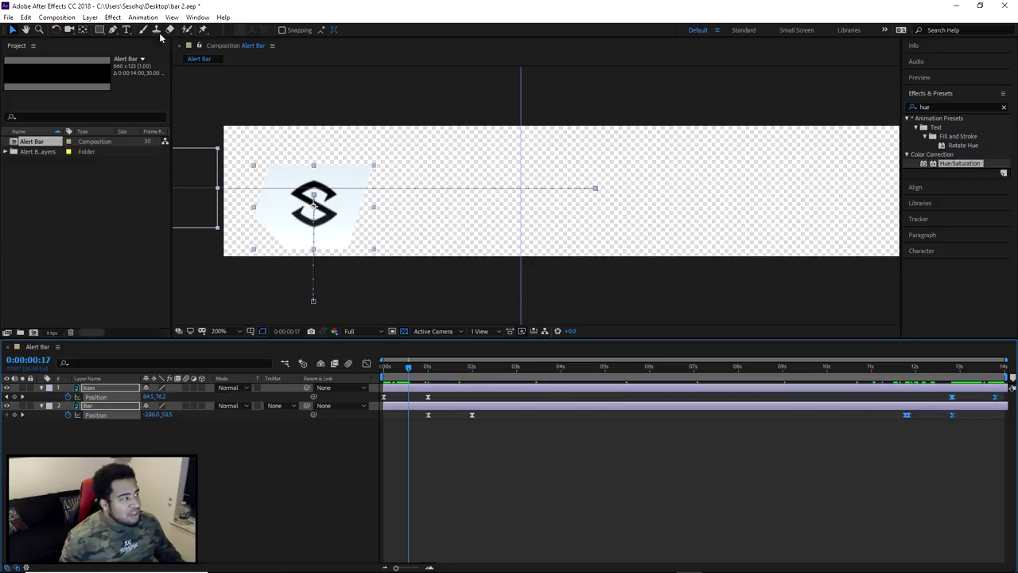
Open AEJuice Pack Manager 3 and switch to the starter pack
{"action": "left_click", "coordinate": [197, 17]}
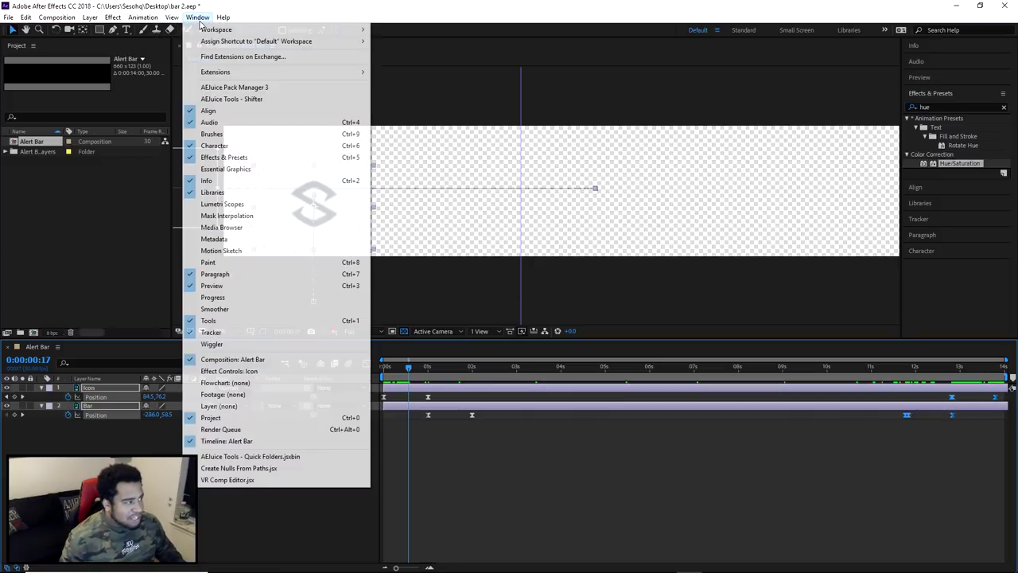
{"action": "left_click", "coordinate": [249, 89]}
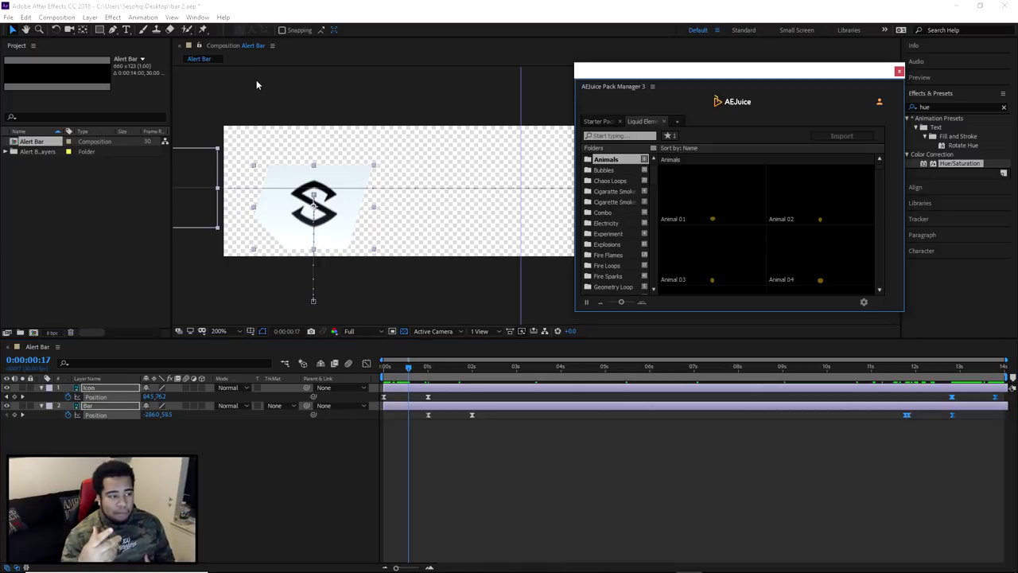
{"action": "left_click", "coordinate": [641, 121]}
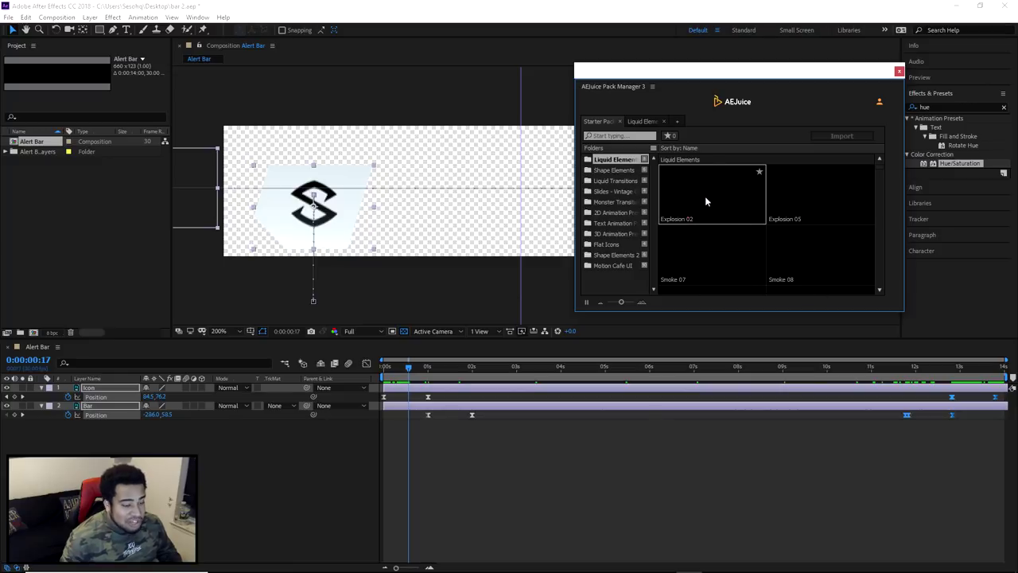
Browse the starter pack's animated elements from Liquid Elements through the Motion Cafe UI scopes
{"action": "left_click", "coordinate": [880, 291]}
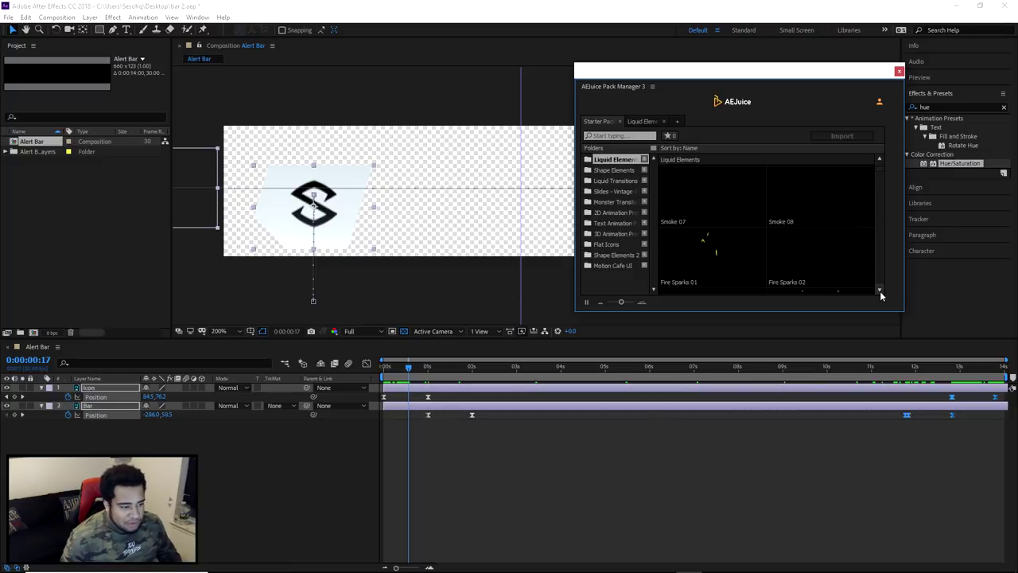
{"action": "left_click", "coordinate": [881, 290]}
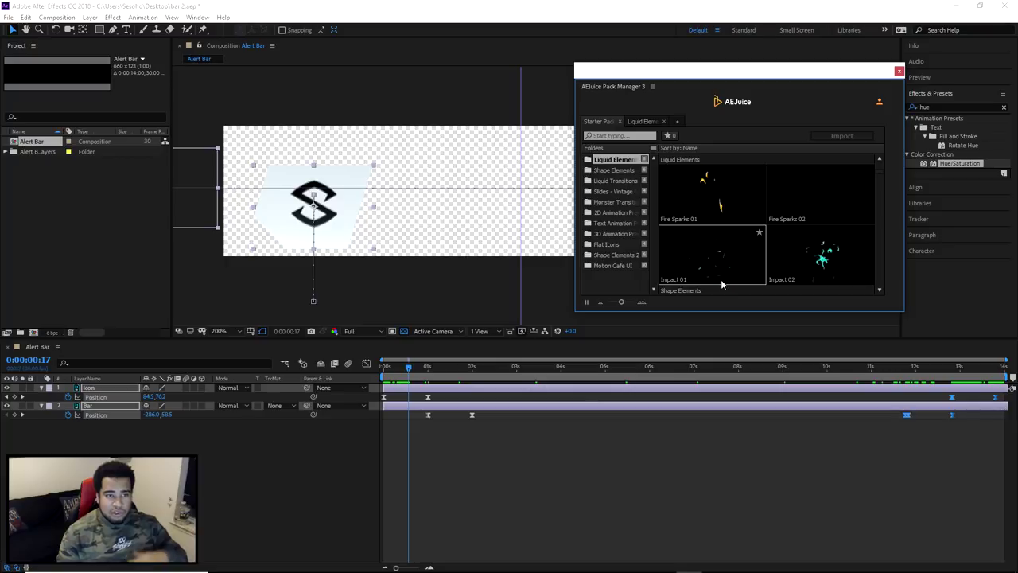
{"action": "left_click", "coordinate": [880, 291]}
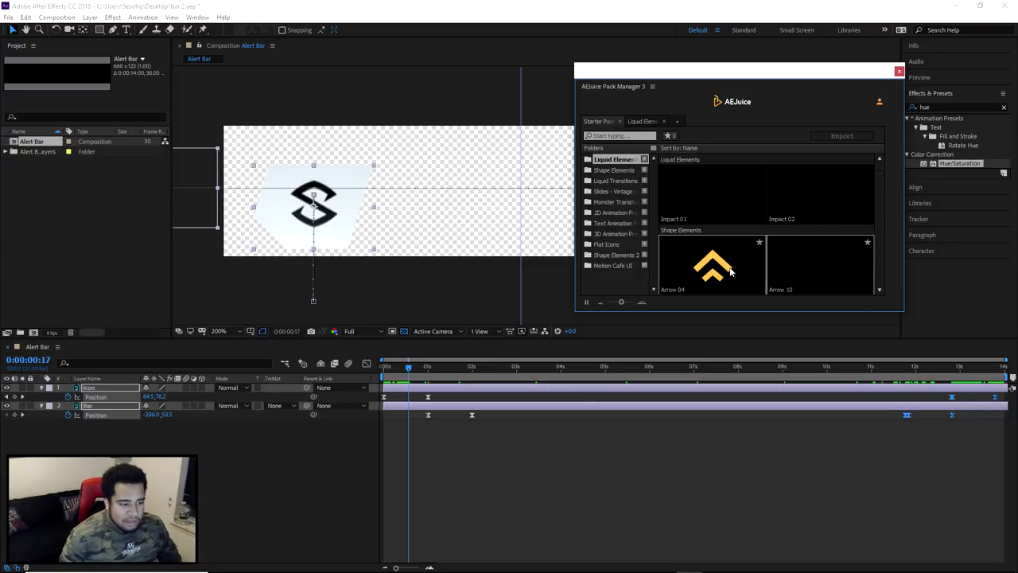
{"action": "left_click", "coordinate": [879, 291]}
{"action": "left_click", "coordinate": [879, 292]}
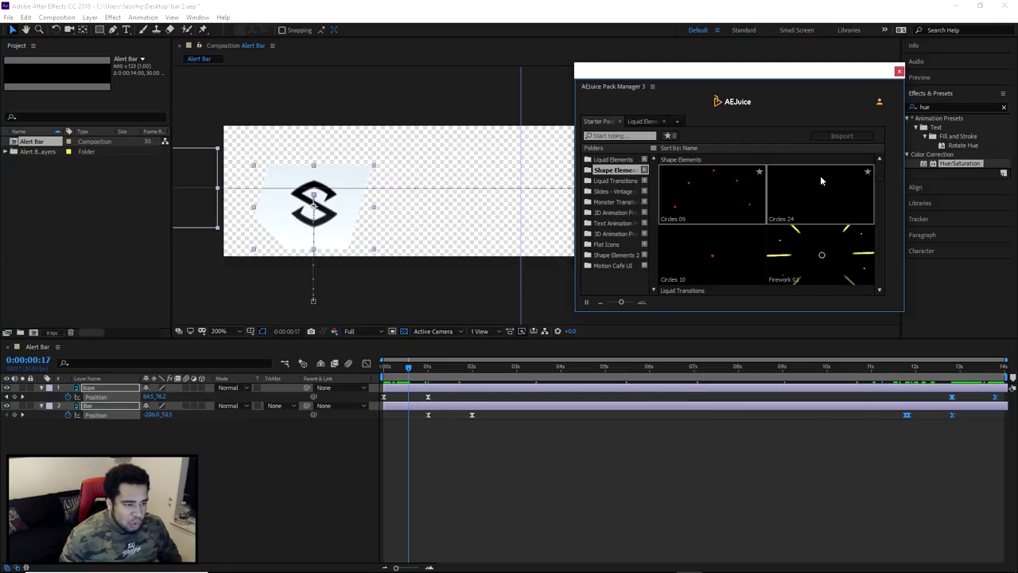
{"action": "left_click", "coordinate": [880, 290]}
{"action": "left_click", "coordinate": [880, 291]}
{"action": "left_click", "coordinate": [880, 292]}
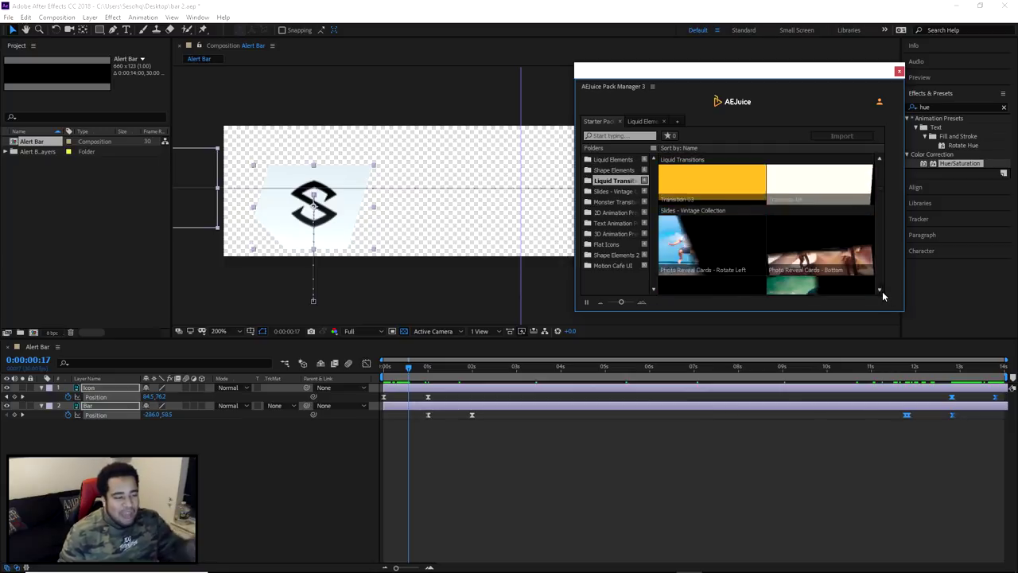
{"action": "left_click", "coordinate": [880, 292]}
{"action": "left_click", "coordinate": [880, 292]}
{"action": "left_click", "coordinate": [881, 291]}
{"action": "left_click", "coordinate": [880, 291]}
{"action": "left_click", "coordinate": [881, 291]}
{"action": "left_click", "coordinate": [880, 292]}
{"action": "left_click", "coordinate": [880, 291]}
{"action": "left_click", "coordinate": [880, 292]}
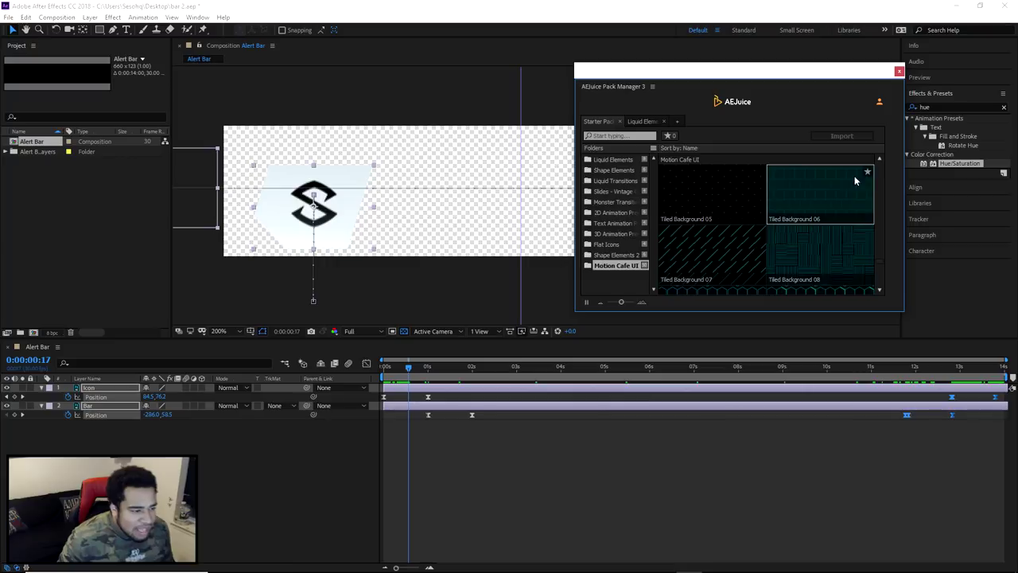
{"action": "scroll", "coordinate": [881, 162], "scroll_direction": "up", "scroll_amount": 5}
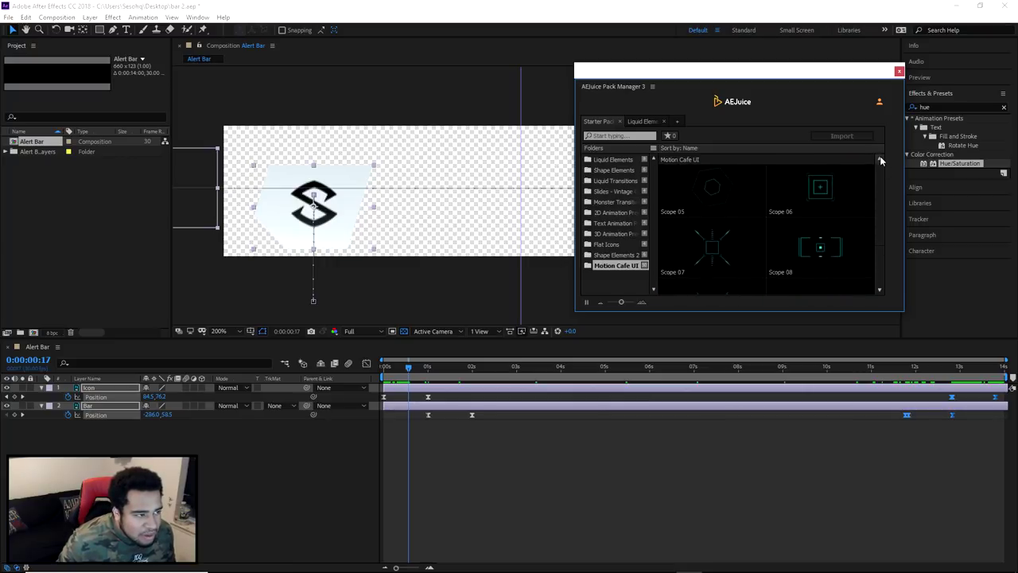
{"action": "scroll", "coordinate": [881, 162], "scroll_direction": "up", "scroll_amount": 2}
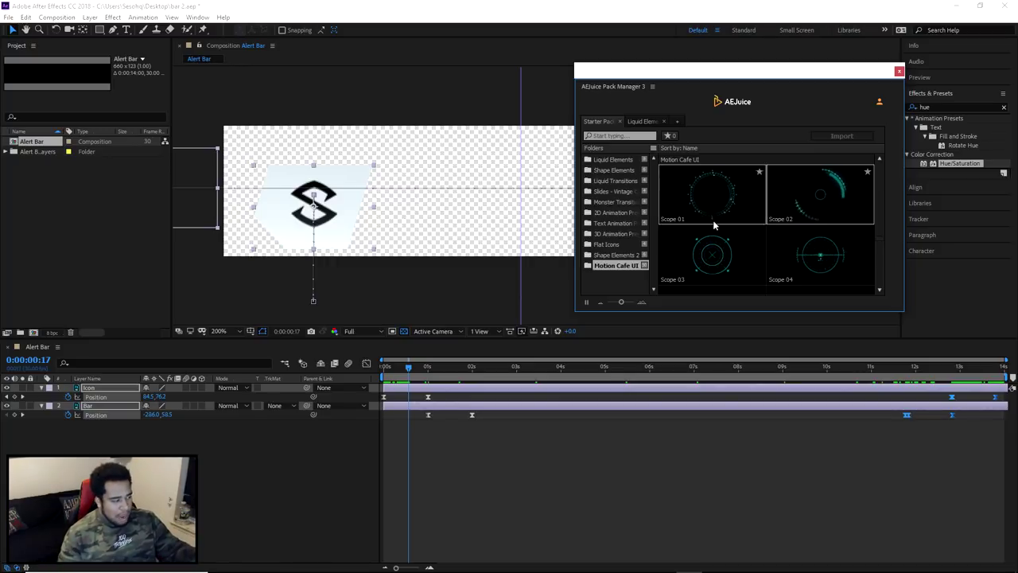
Import Experiment 01 from the Experiment folder of the Liquid Elements pack into the Alert Bar composition at about 0:00:04:01
{"action": "left_click_drag", "start_coordinate": [410, 368], "coordinate": [562, 368]}
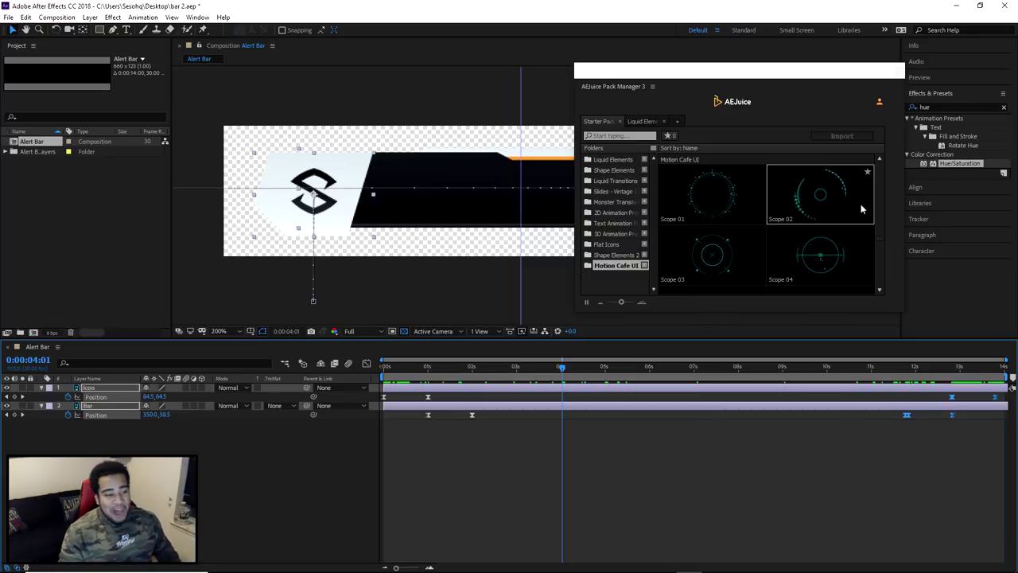
{"action": "left_click_drag", "start_coordinate": [882, 238], "coordinate": [883, 164]}
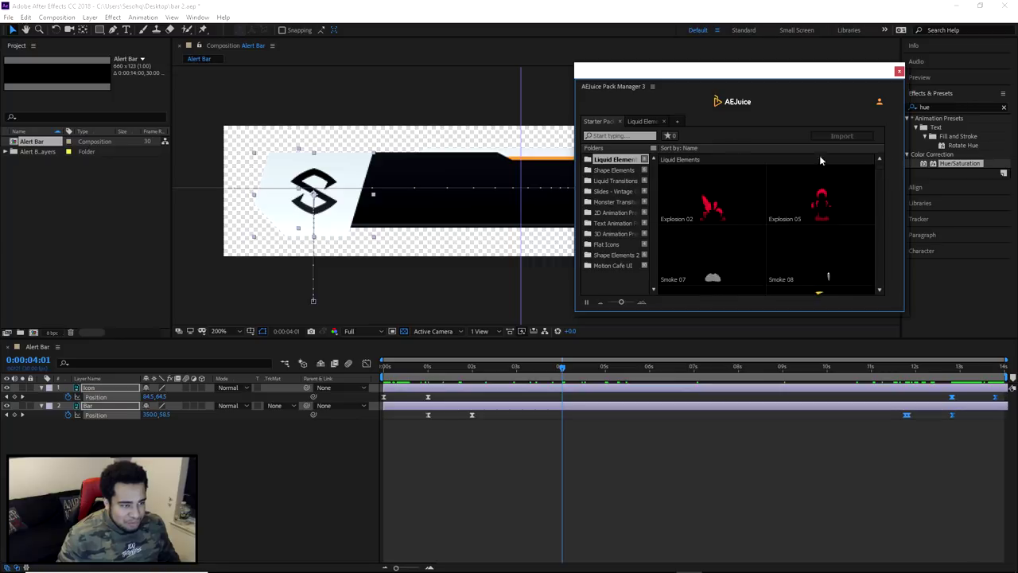
{"action": "left_click", "coordinate": [644, 121]}
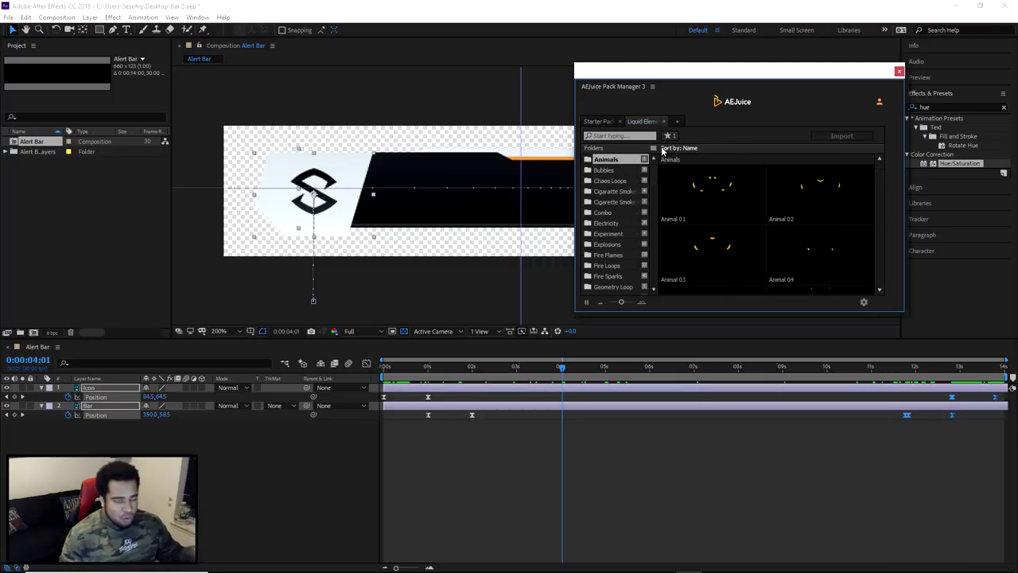
{"action": "mouse_move", "coordinate": [871, 167]}
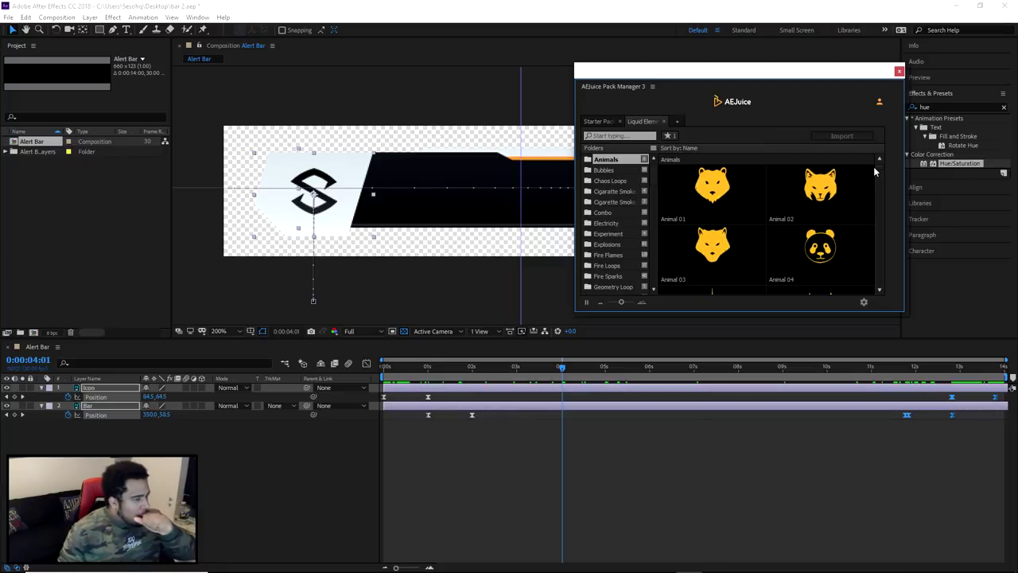
{"action": "left_click", "coordinate": [607, 170]}
{"action": "left_click", "coordinate": [610, 181]}
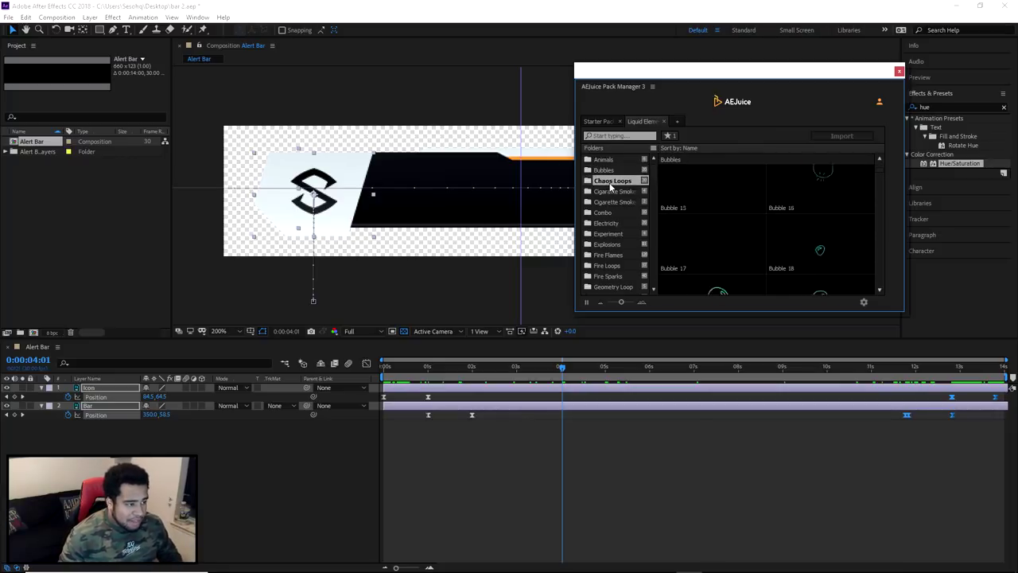
{"action": "left_click", "coordinate": [613, 224]}
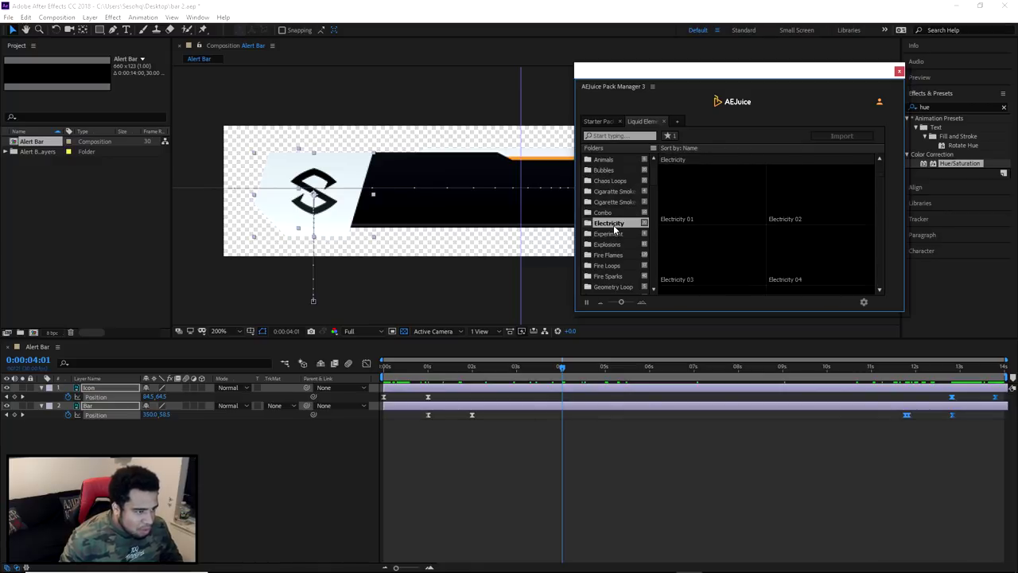
{"action": "left_click", "coordinate": [611, 233]}
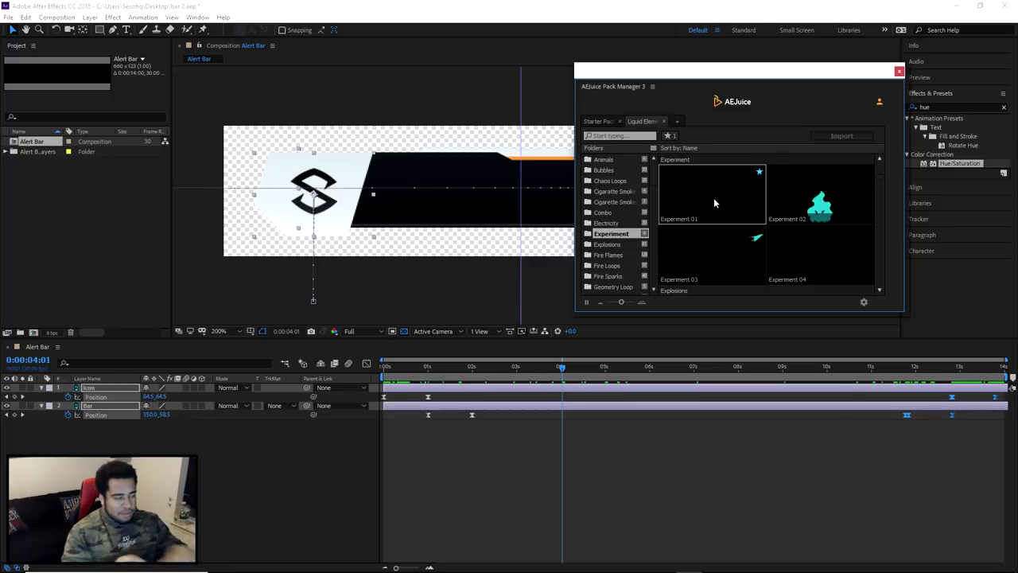
{"action": "left_click", "coordinate": [713, 199]}
{"action": "left_click", "coordinate": [842, 136]}
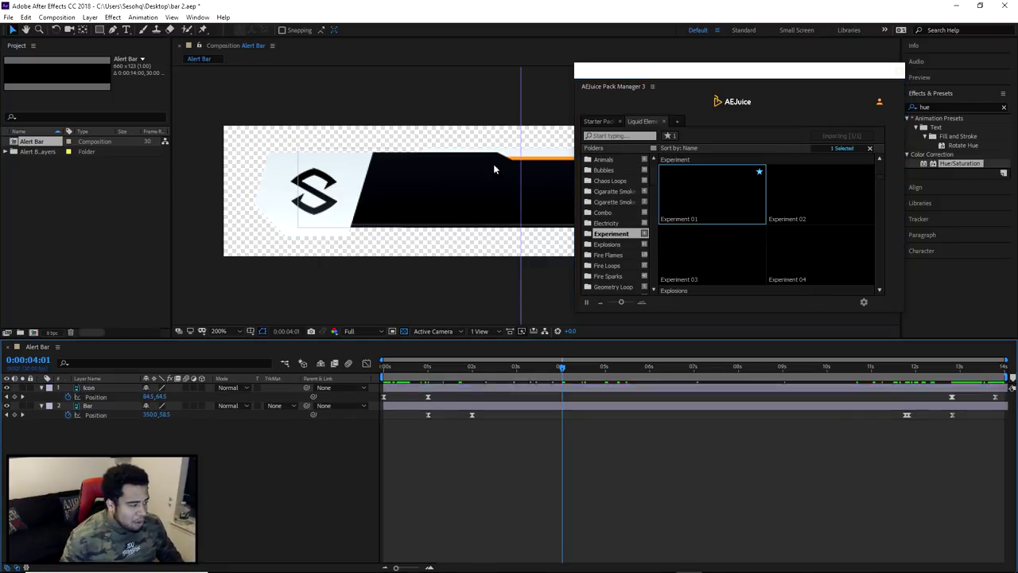
{"action": "left_click", "coordinate": [20, 142]}
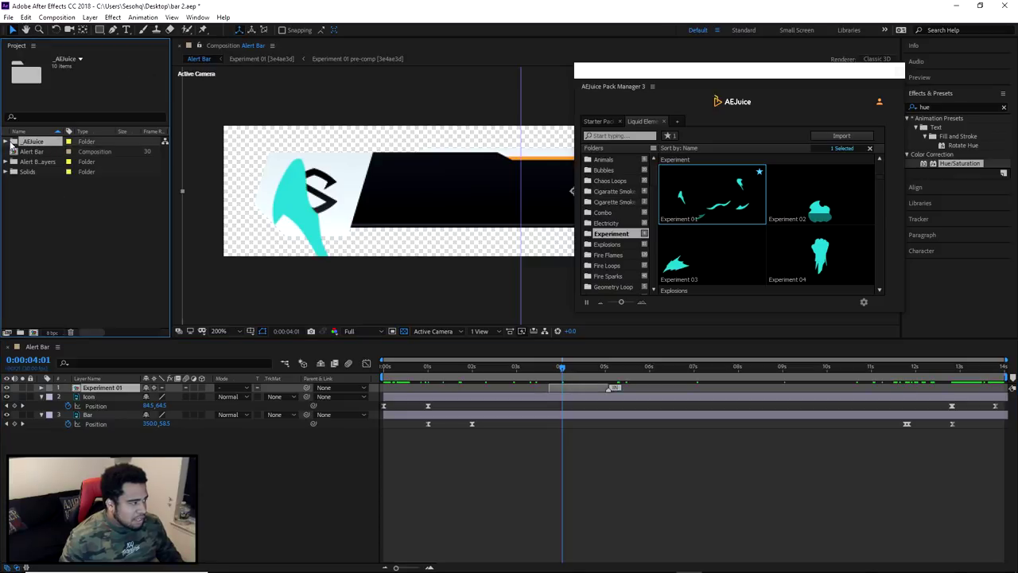
Check the contents of the _AEJuice project folder, collapse it again and close AEJuice Pack Manager 3
{"action": "left_click", "coordinate": [8, 141]}
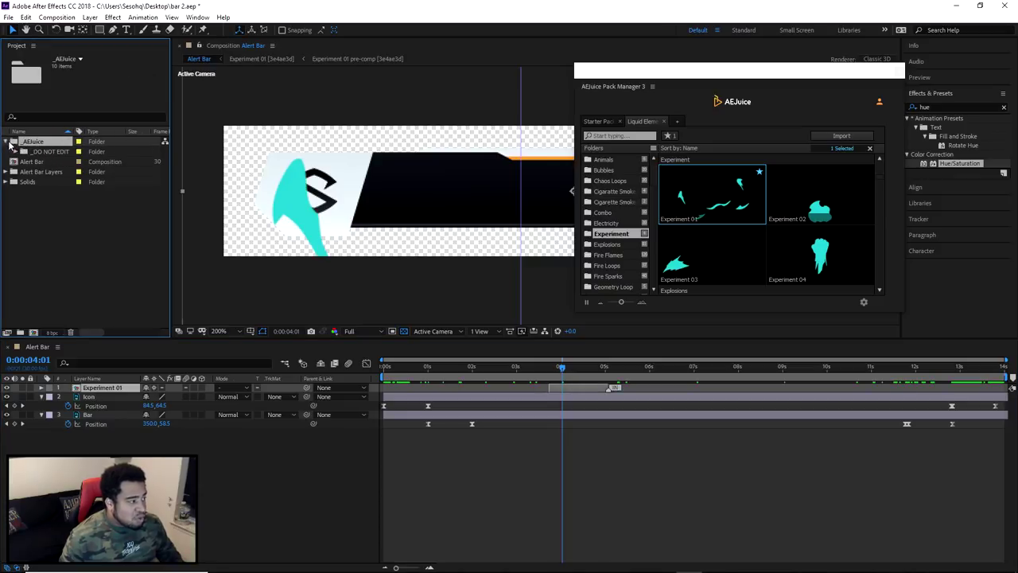
{"action": "left_click", "coordinate": [8, 142]}
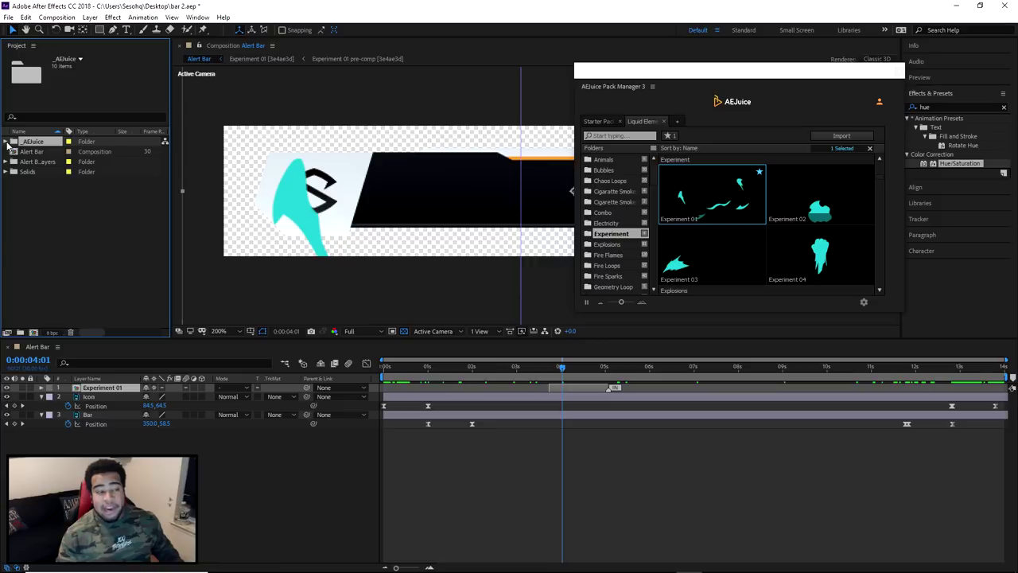
{"action": "left_click", "coordinate": [899, 72]}
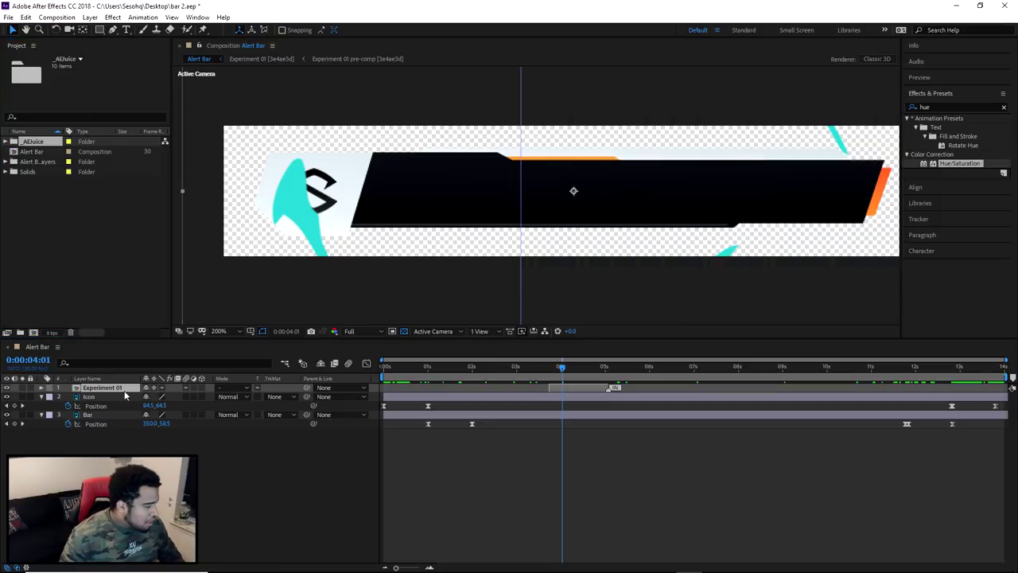
Scale down the Experiment 01 layer and place it over the S icon at the bar's left end
{"action": "left_click", "coordinate": [108, 390]}
{"action": "scroll", "coordinate": [587, 238], "scroll_direction": "down", "scroll_amount": 6}
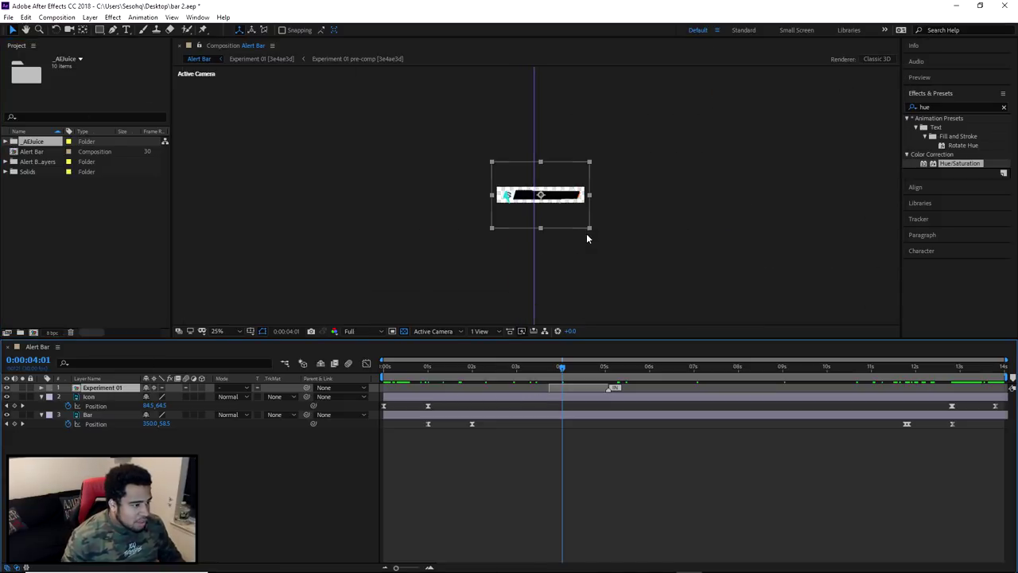
{"action": "scroll", "coordinate": [538, 191], "scroll_direction": "up", "scroll_amount": 2}
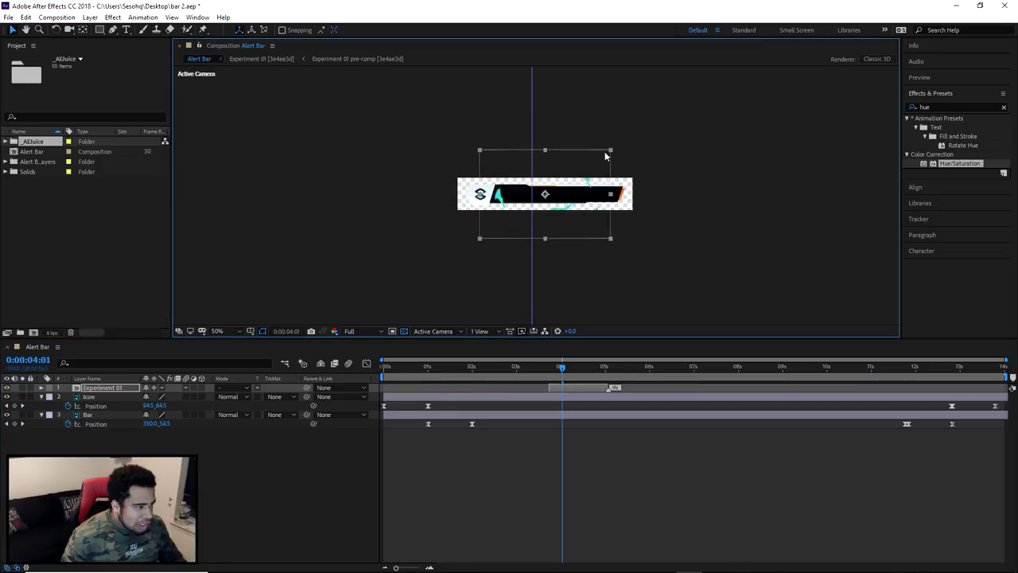
{"action": "left_click_drag", "start_coordinate": [555, 200], "coordinate": [487, 203]}
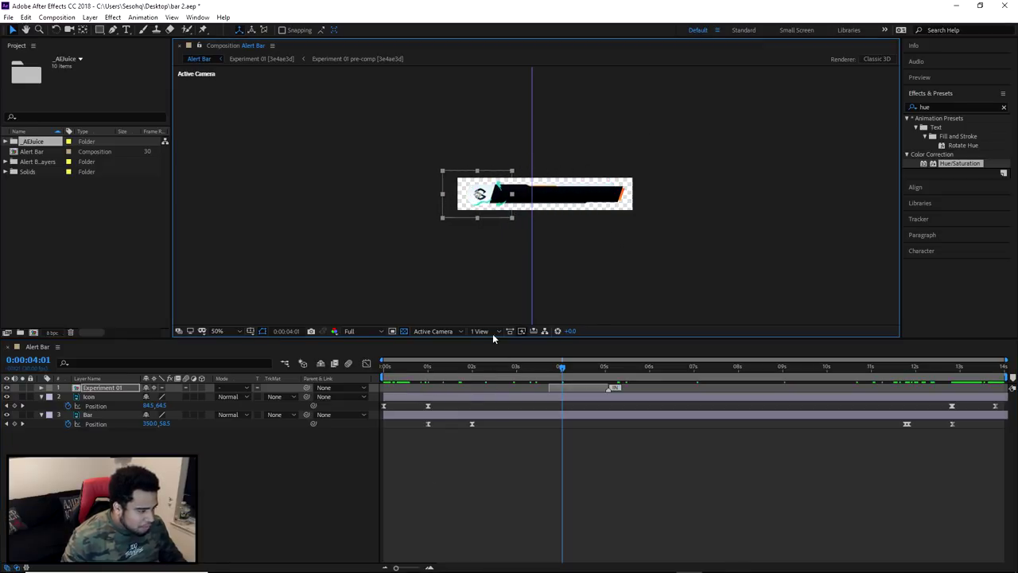
Shift the Experiment 01 layer so that it starts at the beginning of the Alert Bar timeline
{"action": "key", "text": "period"}
{"action": "key", "text": "period"}
{"action": "key", "text": "period"}
{"action": "left_click_drag", "start_coordinate": [563, 369], "coordinate": [390, 374]}
{"action": "left_click_drag", "start_coordinate": [569, 389], "coordinate": [461, 388]}
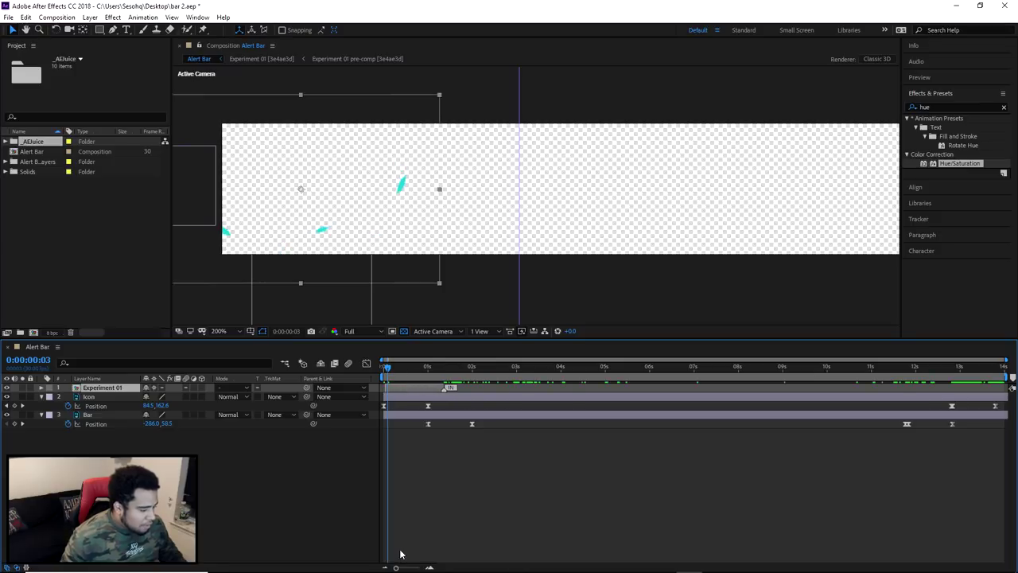
Move Experiment 01 slightly down and right over the icon, and place its layer between Icon and Bar
{"action": "key", "text": "space"}
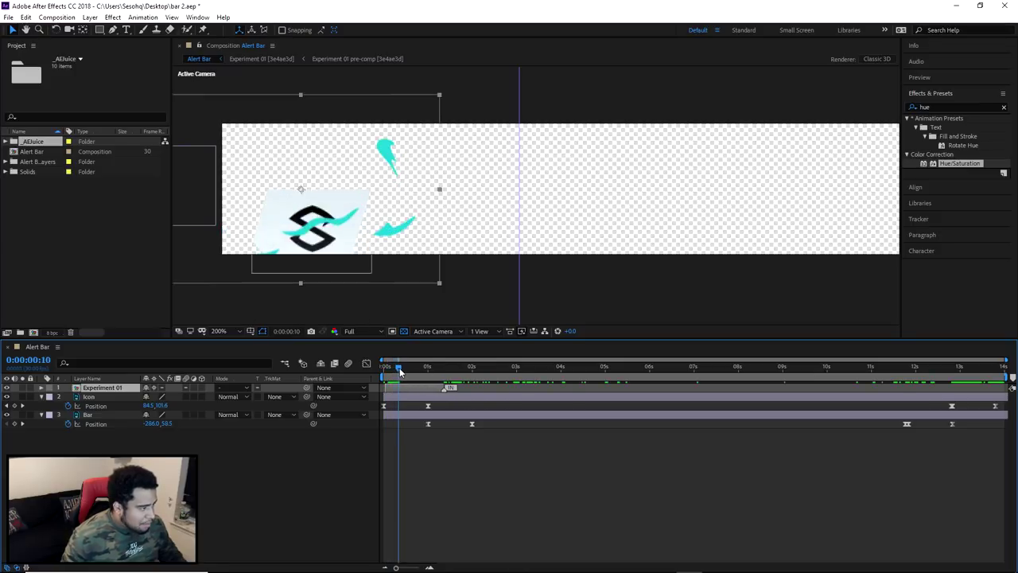
{"action": "left_click_drag", "start_coordinate": [408, 372], "coordinate": [422, 371]}
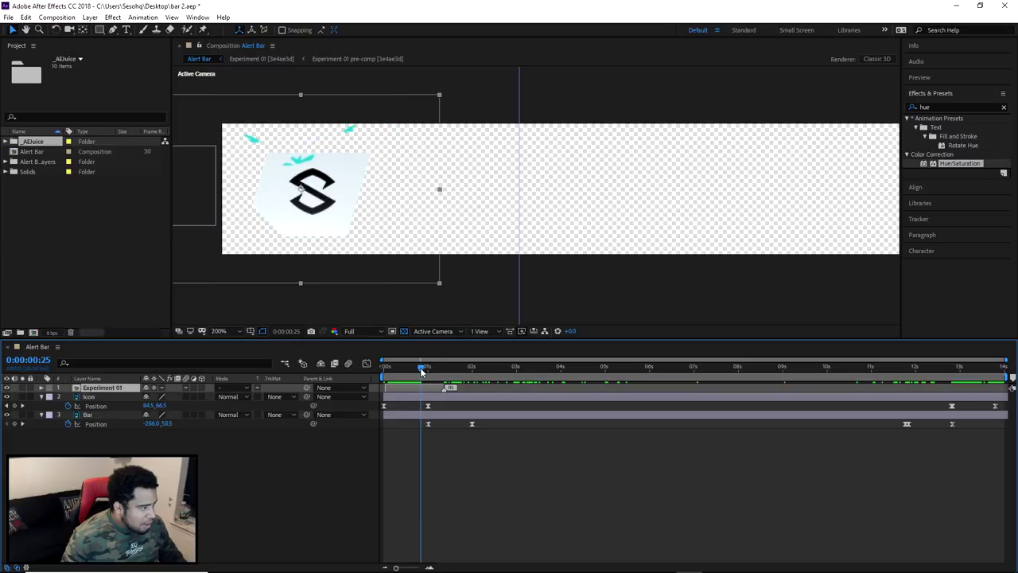
{"action": "left_click_drag", "start_coordinate": [333, 229], "coordinate": [354, 261]}
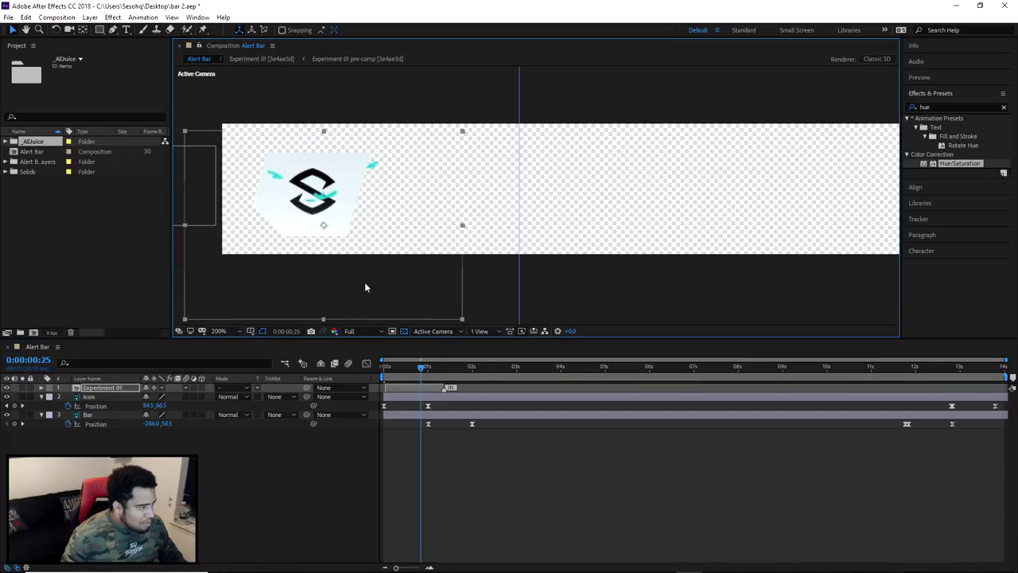
{"action": "mouse_move", "coordinate": [421, 367]}
{"action": "left_mouse_down"}
{"action": "mouse_move", "coordinate": [402, 367]}
{"action": "mouse_move", "coordinate": [436, 376]}
{"action": "mouse_move", "coordinate": [428, 372]}
{"action": "left_mouse_up"}
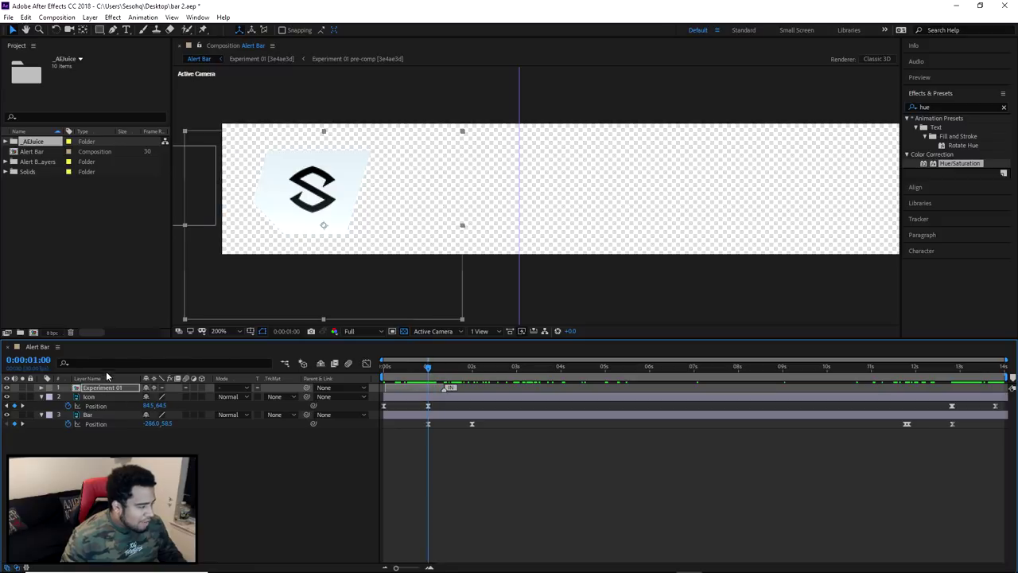
{"action": "left_click_drag", "start_coordinate": [102, 388], "coordinate": [102, 409]}
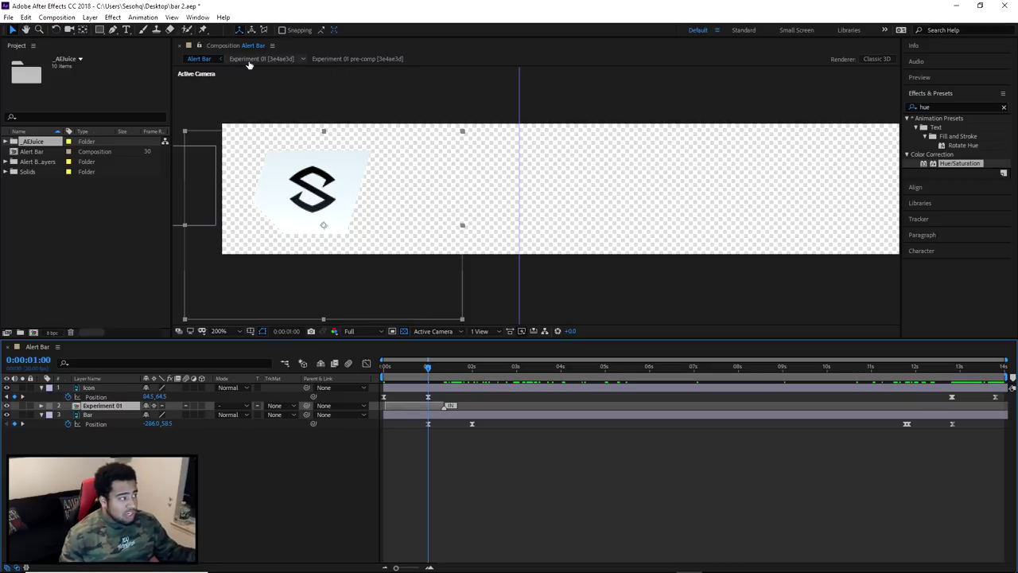
{"action": "left_click", "coordinate": [143, 17]}
{"action": "mouse_move", "coordinate": [197, 18]}
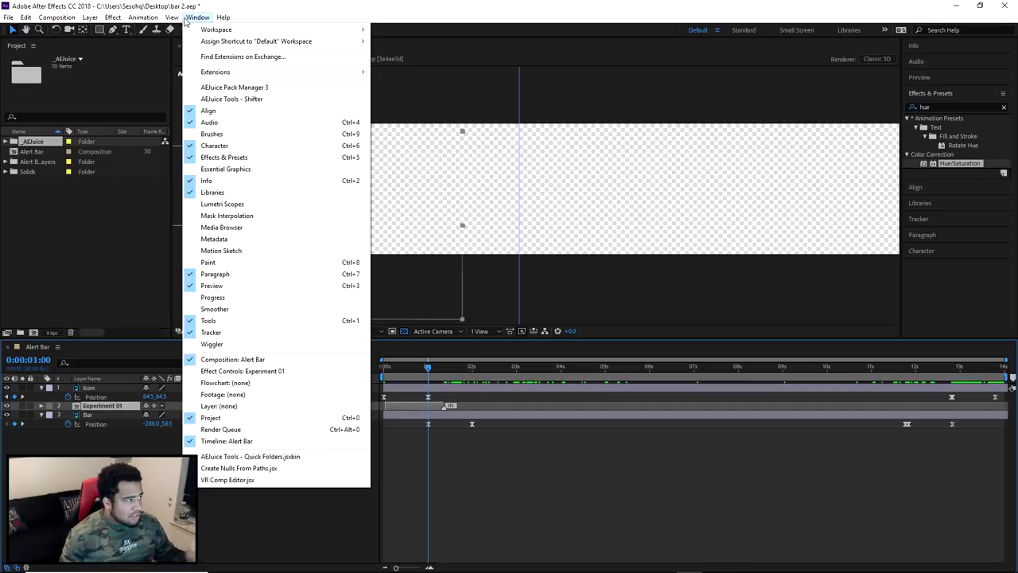
{"action": "left_click", "coordinate": [234, 87]}
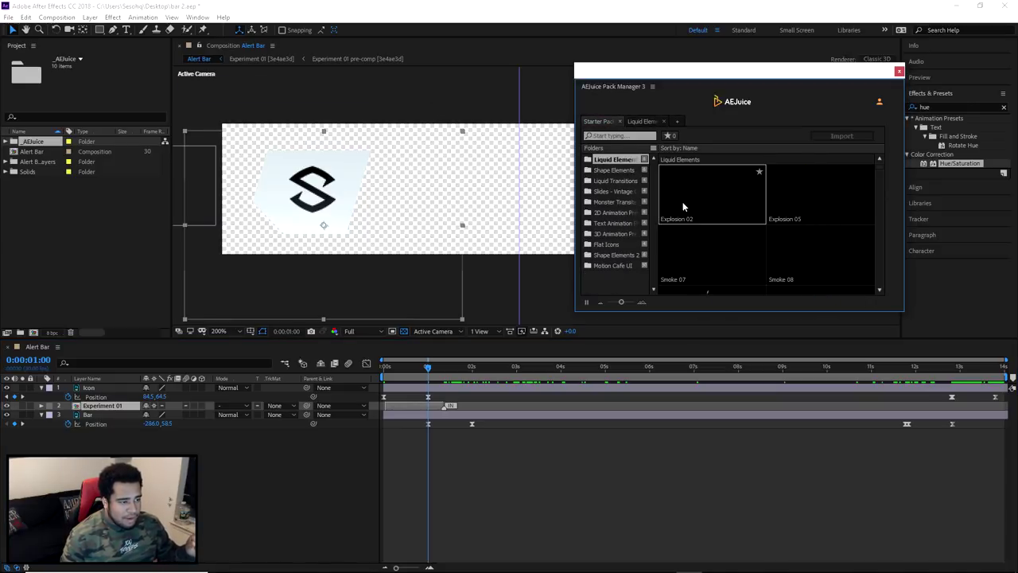
{"action": "left_click", "coordinate": [899, 73]}
{"action": "left_click_drag", "start_coordinate": [427, 368], "coordinate": [417, 393]}
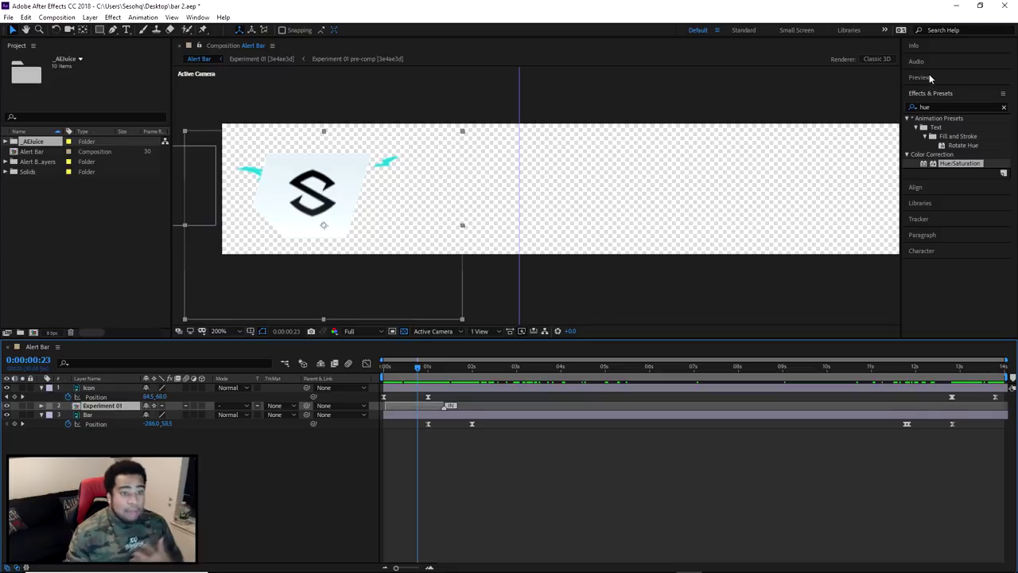
{"action": "left_click", "coordinate": [933, 106]}
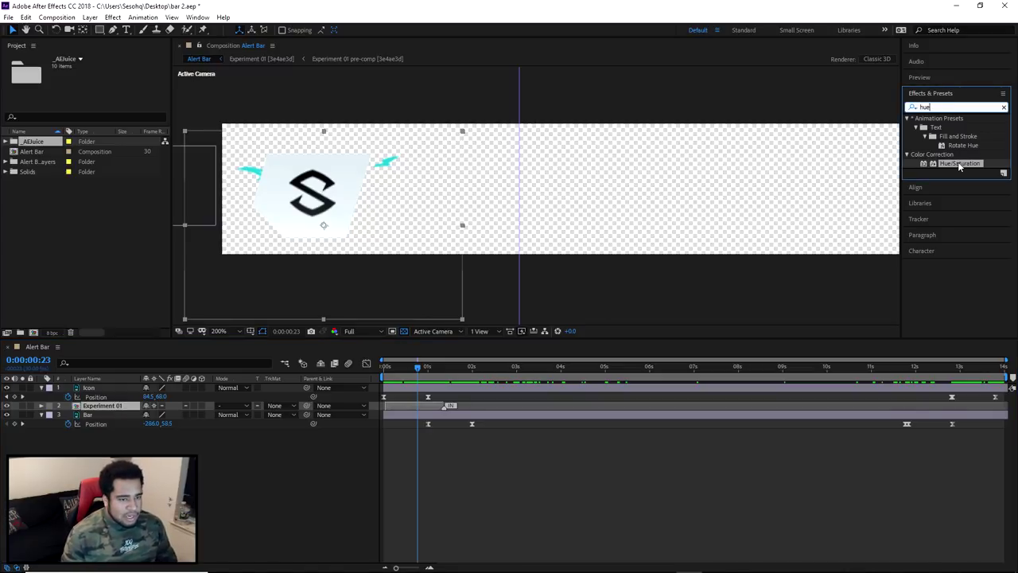
Reopen AEJuice Pack Manager 3 and browse the Liquid Elements pack's Animals, Cigarette Smoke, Combo and Electricity folders
{"action": "left_click", "coordinate": [143, 16]}
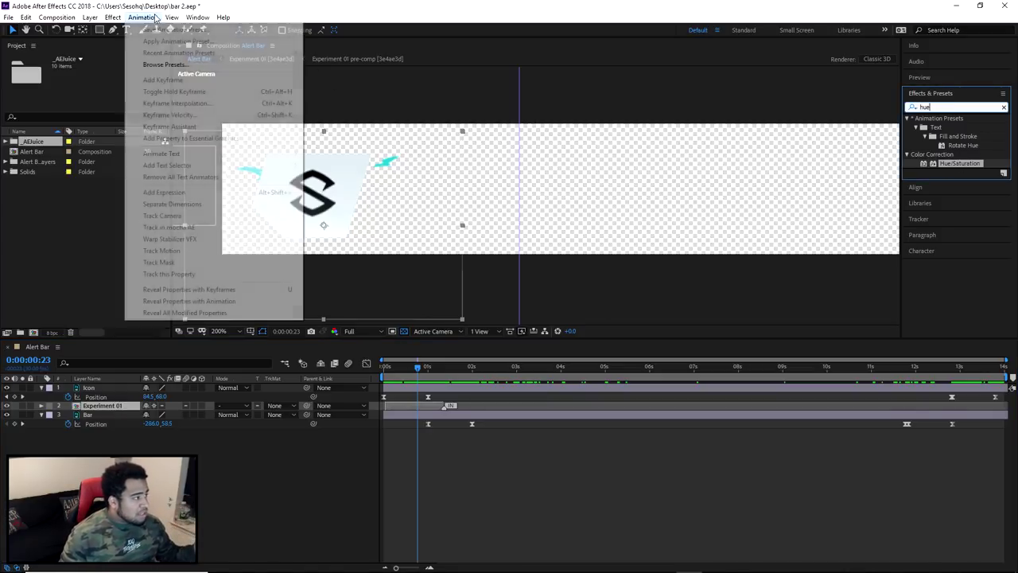
{"action": "left_click", "coordinate": [233, 87]}
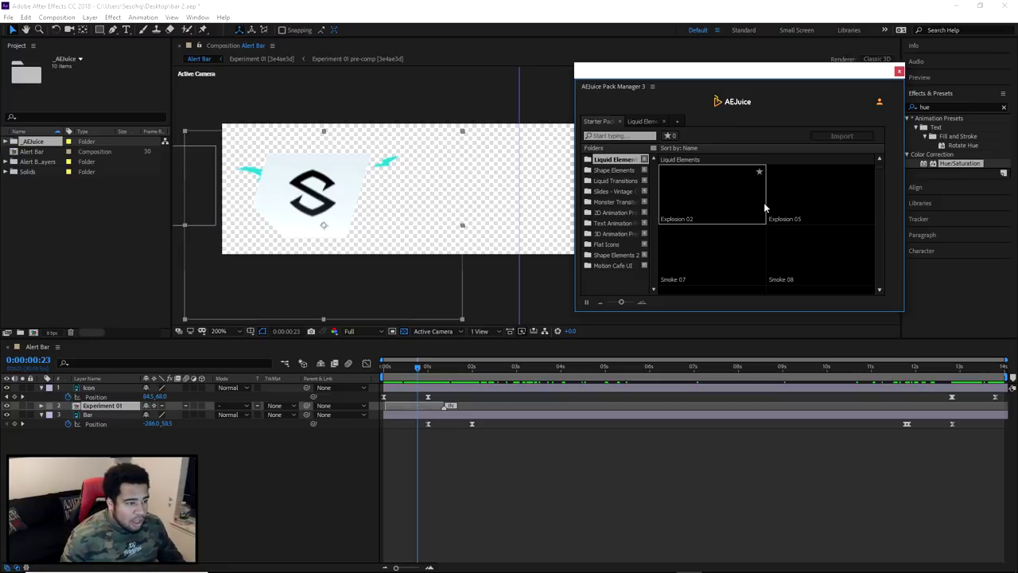
{"action": "left_click", "coordinate": [726, 199]}
{"action": "left_click", "coordinate": [643, 123]}
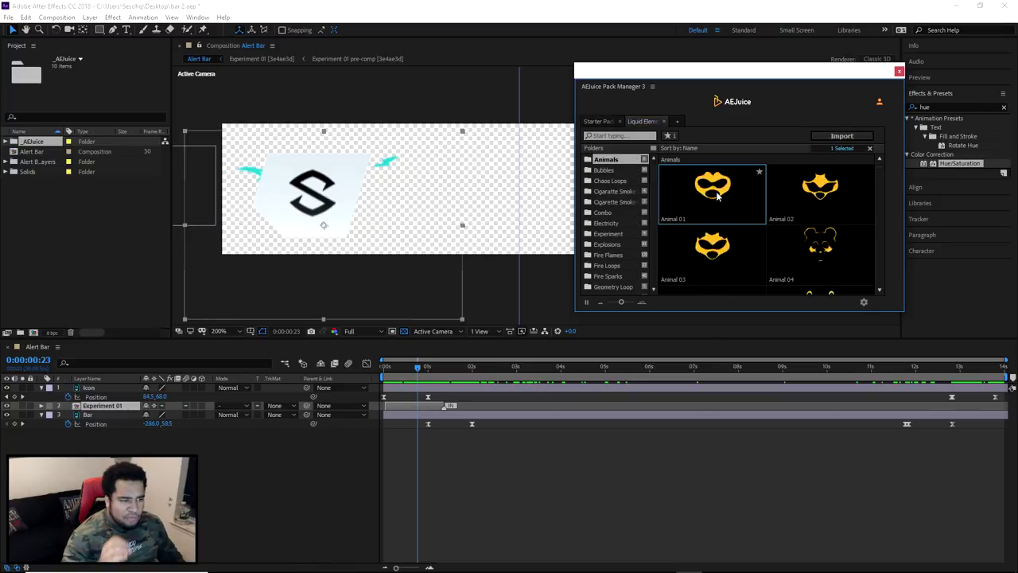
{"action": "left_click", "coordinate": [616, 201]}
{"action": "left_click", "coordinate": [614, 212]}
{"action": "left_click", "coordinate": [614, 224]}
{"action": "left_click", "coordinate": [616, 212]}
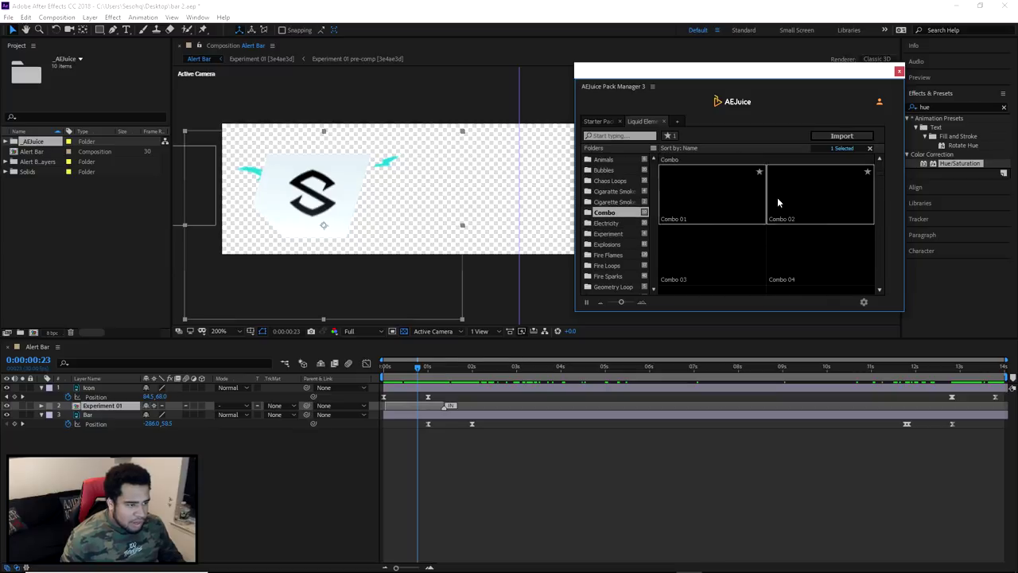
View the Liquid Elements style choices for Combo 02, cancel without importing, and close the pack manager
{"action": "left_click", "coordinate": [864, 302]}
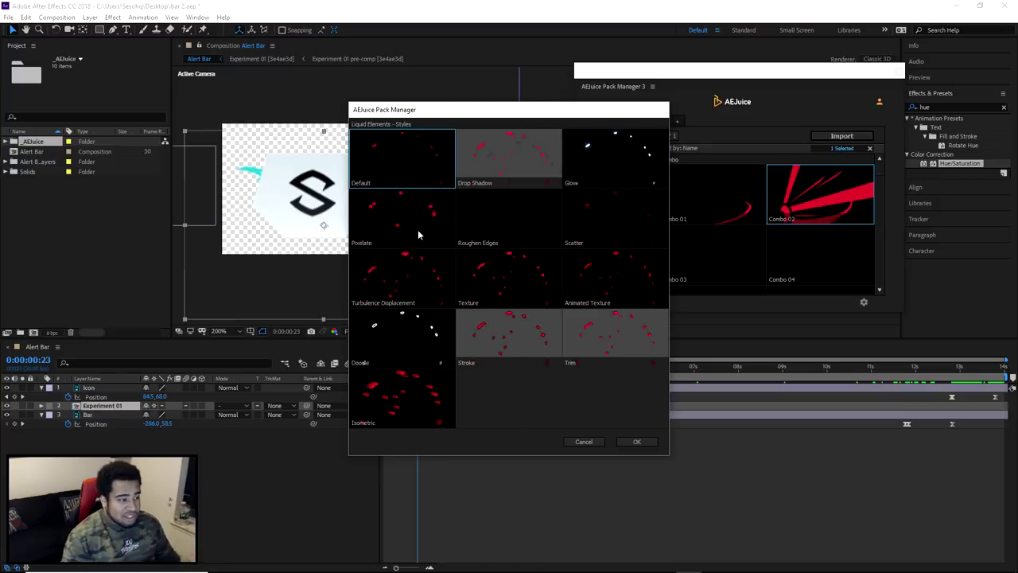
{"action": "left_click", "coordinate": [593, 442]}
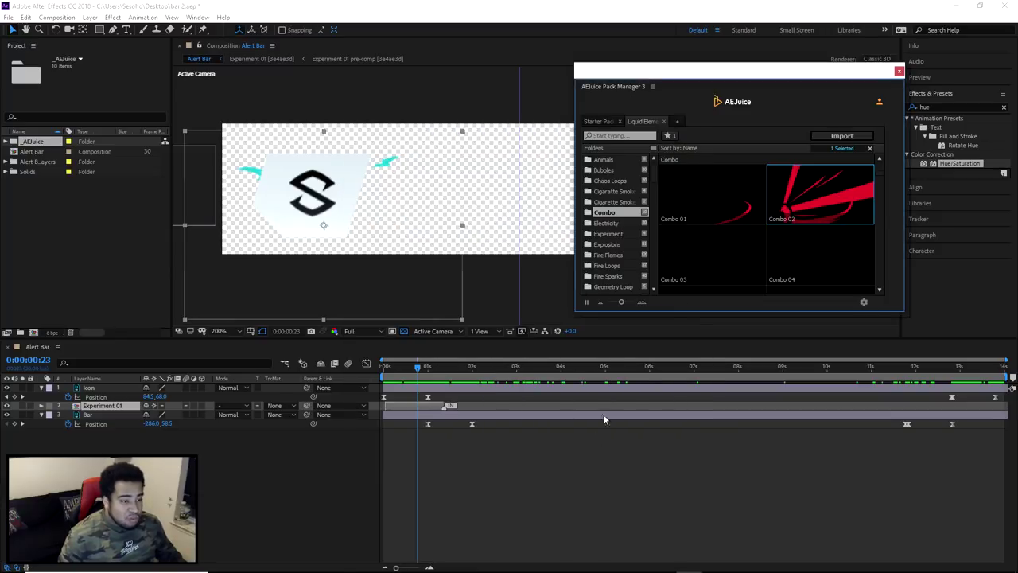
{"action": "left_click", "coordinate": [613, 160]}
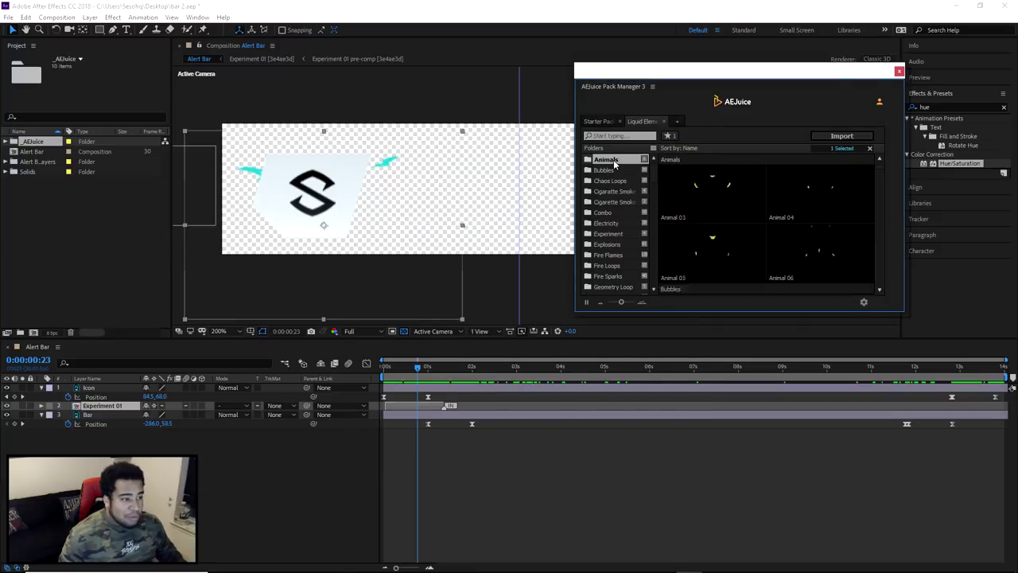
{"action": "left_click", "coordinate": [899, 72]}
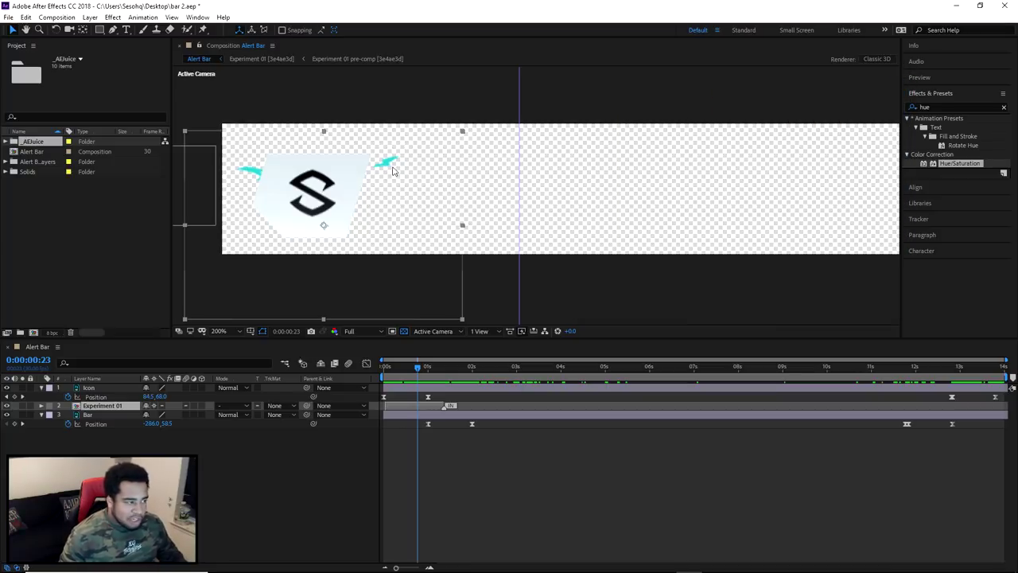
Find the Hue/Saturation effect by searching for "hue" and apply it to the Experiment 01 layer
{"action": "left_click", "coordinate": [36, 410]}
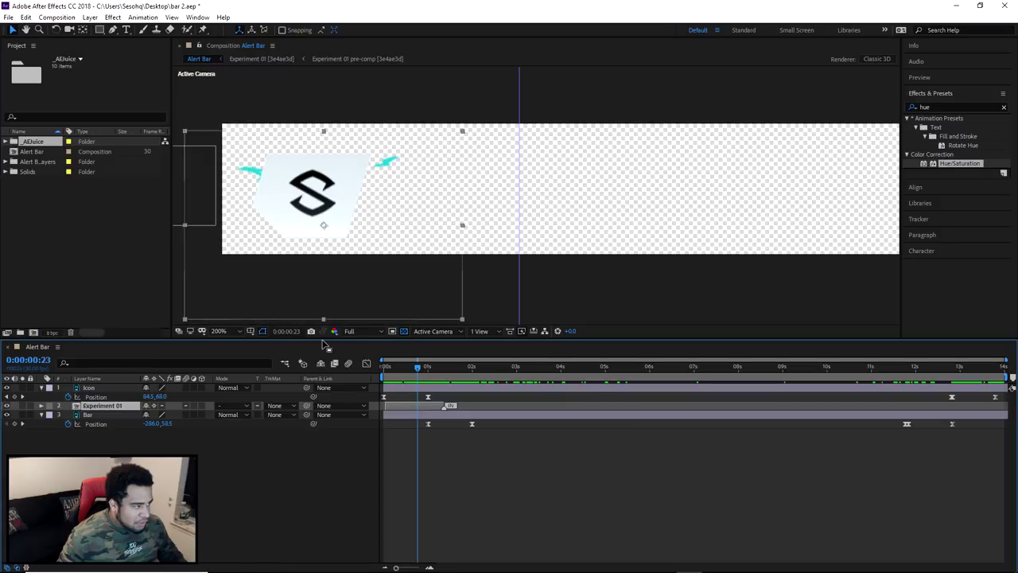
{"action": "mouse_move", "coordinate": [415, 369]}
{"action": "left_mouse_down"}
{"action": "mouse_move", "coordinate": [451, 374]}
{"action": "mouse_move", "coordinate": [413, 369]}
{"action": "left_mouse_up"}
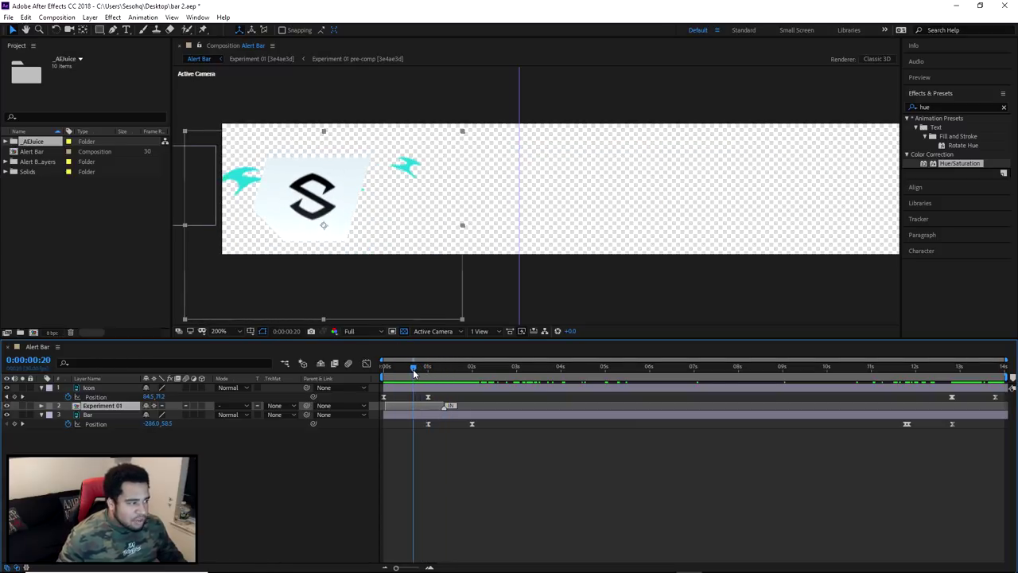
{"action": "left_click", "coordinate": [938, 108]}
{"action": "key", "text": "BackSpace"}
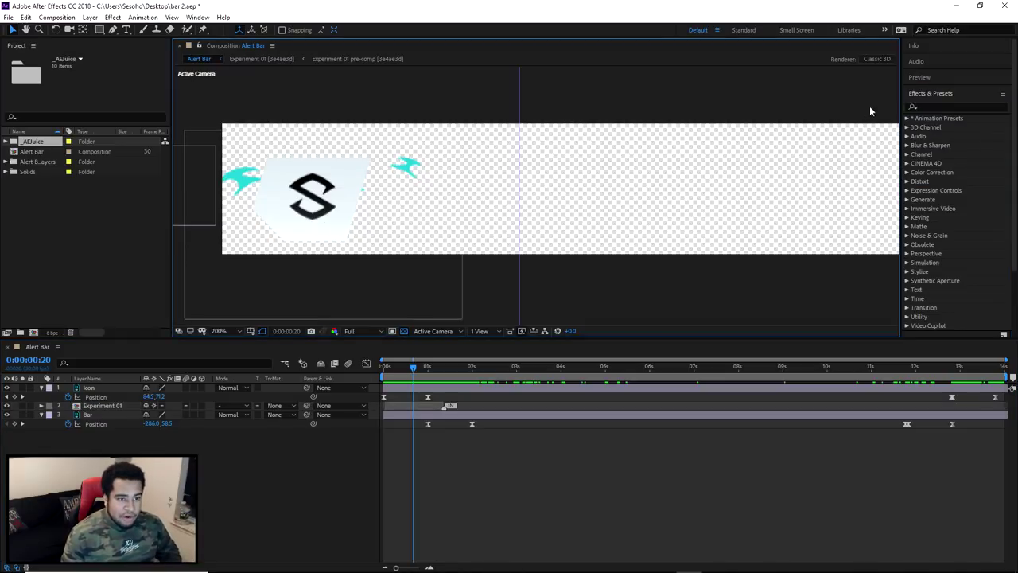
{"action": "type", "text": "hue"}
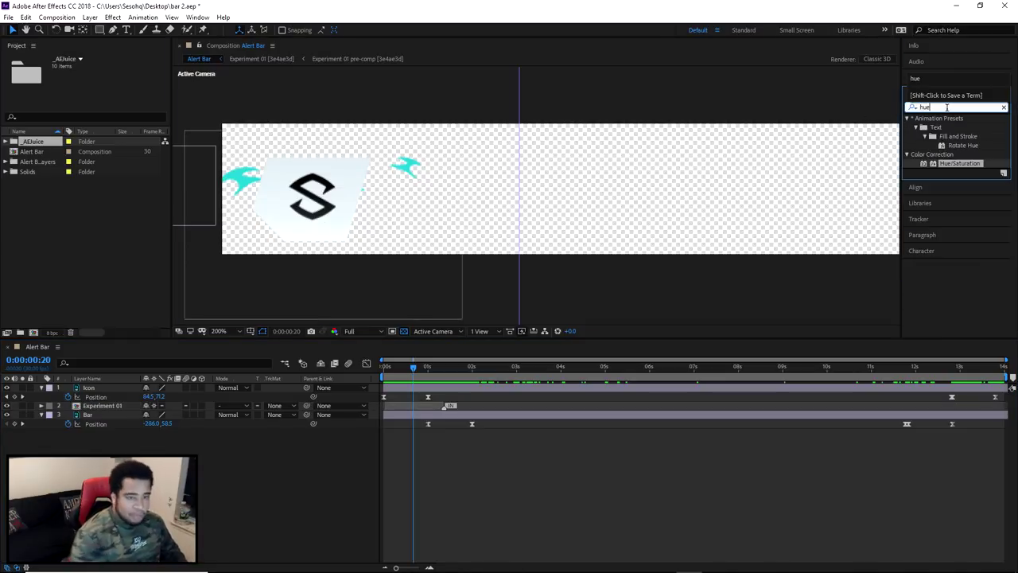
{"action": "left_click_drag", "start_coordinate": [957, 164], "coordinate": [102, 408]}
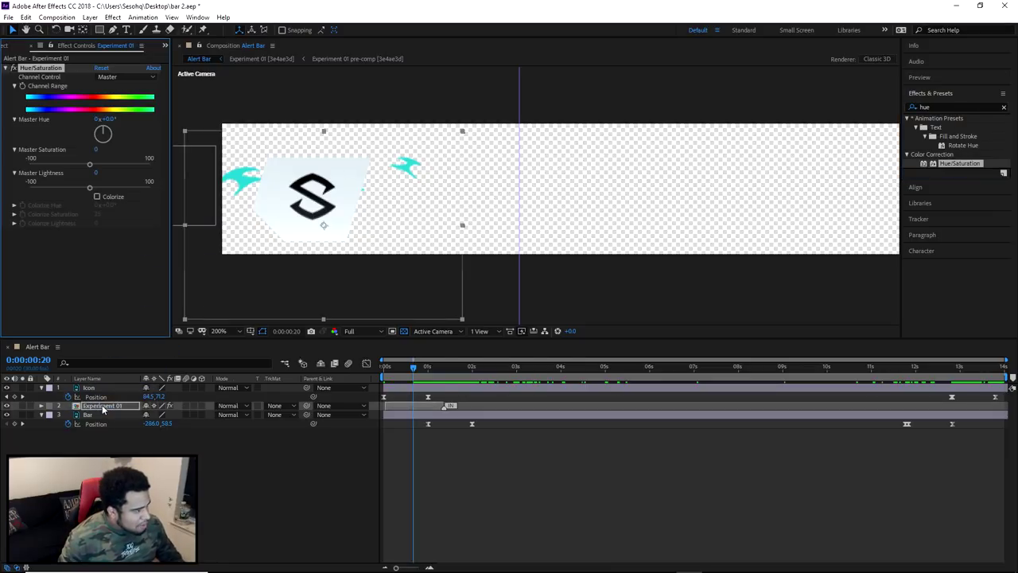
Recolor Experiment 01 orange with Master Hue 199°, Master Saturation 11 and Master Lightness -2, checking the color on nearby frames
{"action": "left_click_drag", "start_coordinate": [431, 368], "coordinate": [412, 381]}
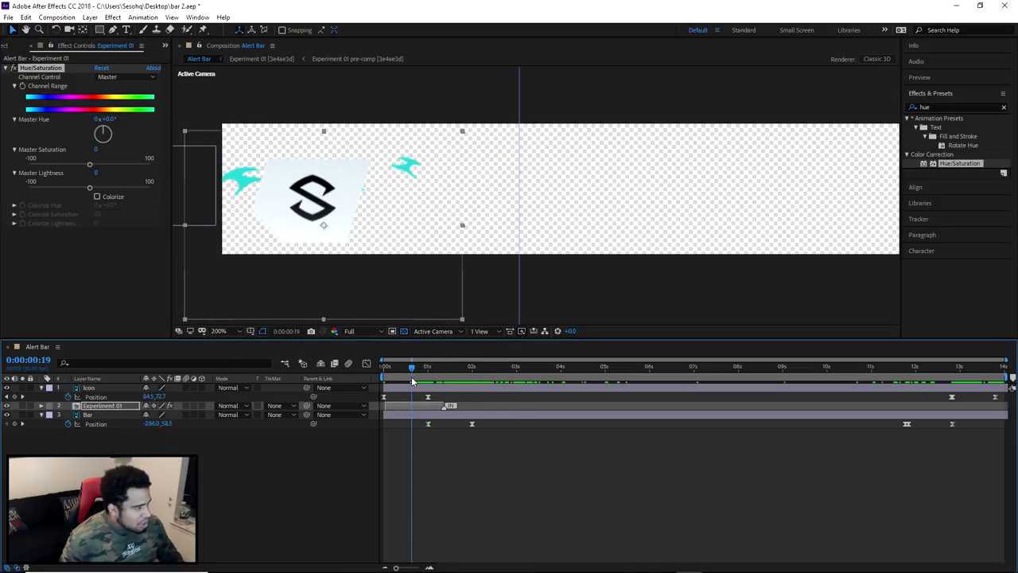
{"action": "left_click", "coordinate": [112, 119]}
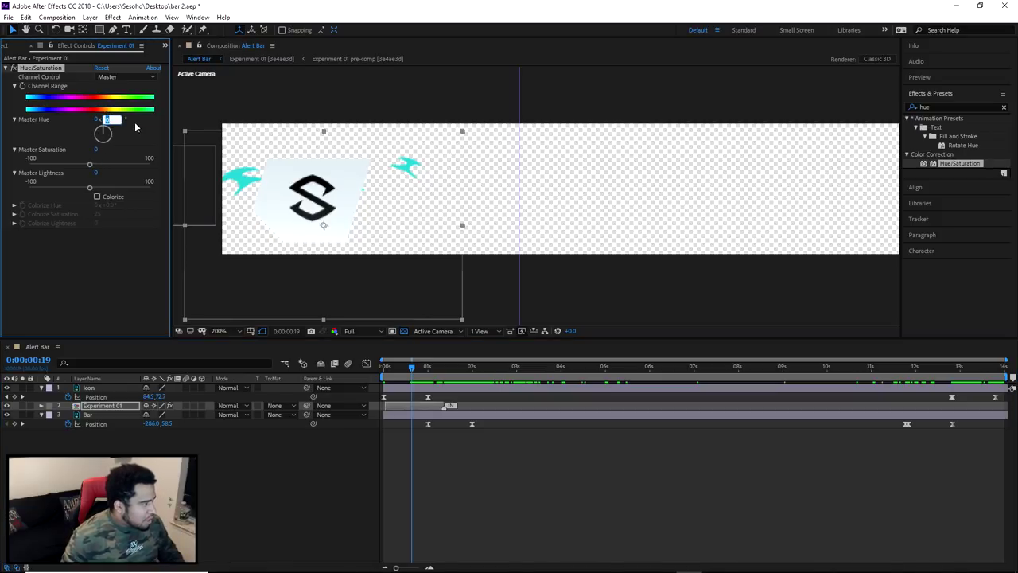
{"action": "type", "text": "78"}
{"action": "key", "text": "Return"}
{"action": "mouse_move", "coordinate": [111, 118]}
{"action": "left_mouse_down"}
{"action": "mouse_move", "coordinate": [147, 118]}
{"action": "mouse_move", "coordinate": [127, 119]}
{"action": "left_mouse_up"}
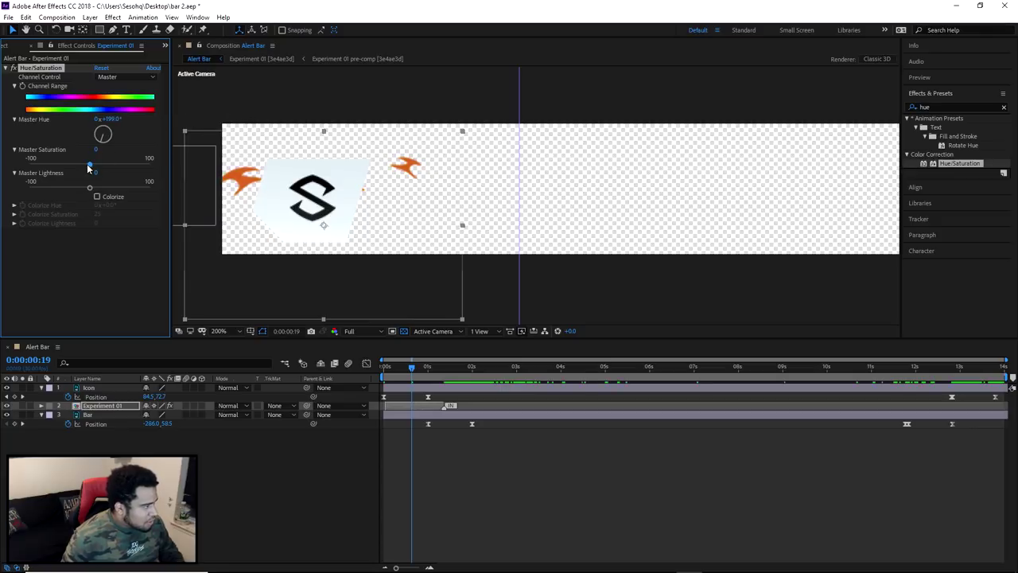
{"action": "left_click_drag", "start_coordinate": [89, 187], "coordinate": [115, 166]}
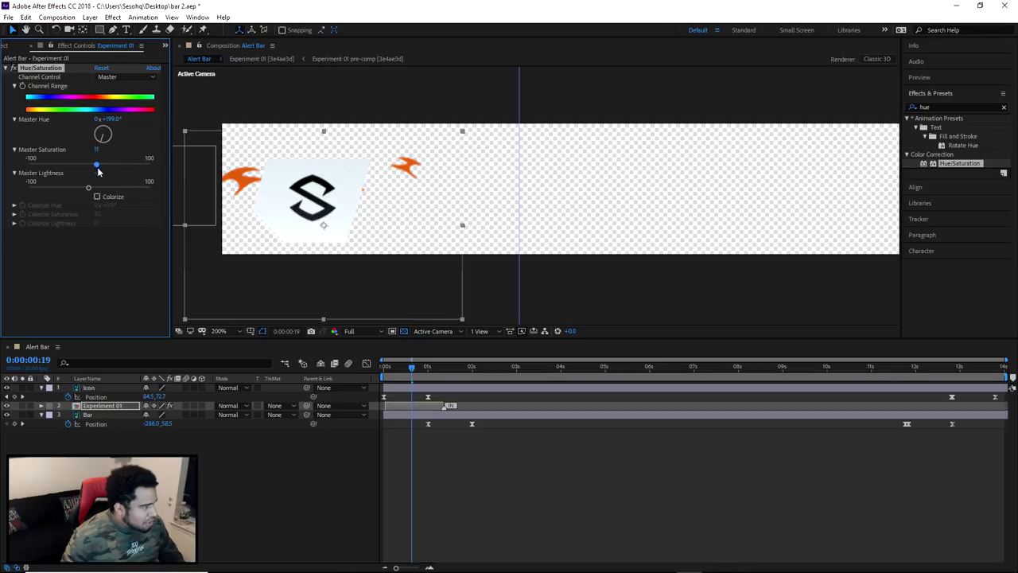
{"action": "left_click_drag", "start_coordinate": [448, 371], "coordinate": [410, 367]}
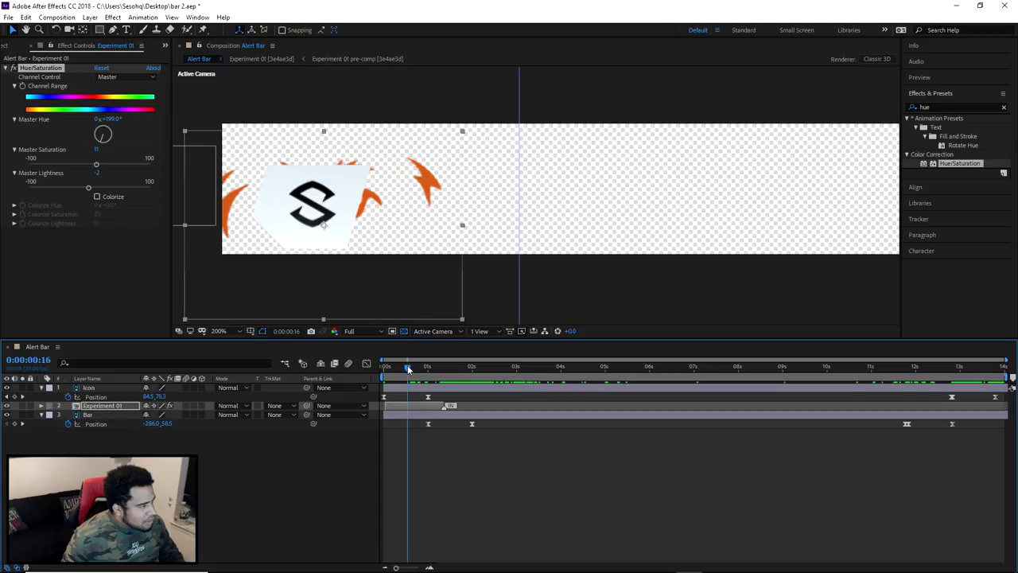
{"action": "left_click", "coordinate": [109, 119]}
{"action": "key", "text": "Return"}
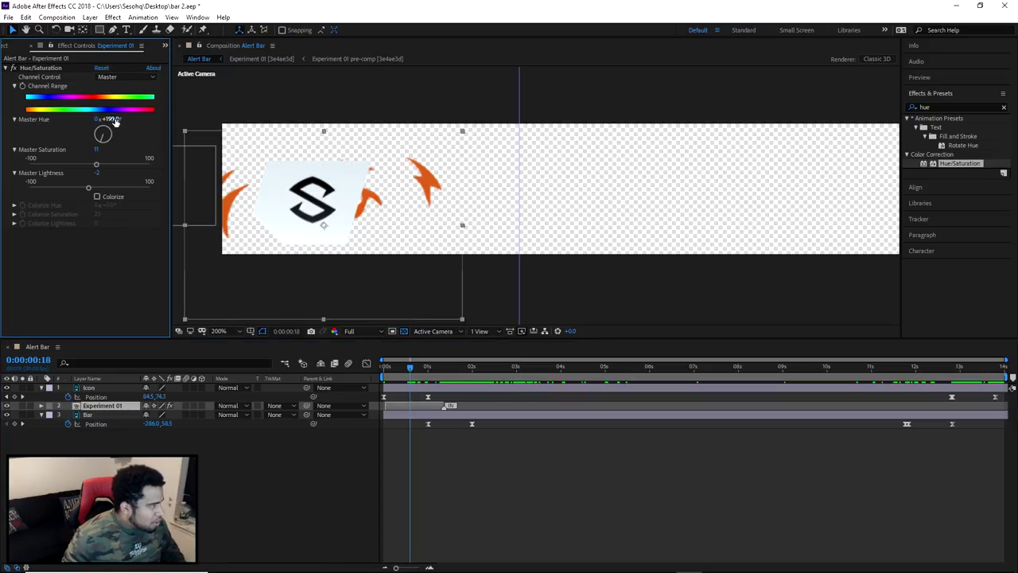
Shift Experiment 01 to yellow-orange with Master Hue 217°, Master Saturation 27 and Master Lightness 3, and preview the animation from the start
{"action": "left_click_drag", "start_coordinate": [117, 119], "coordinate": [120, 118]}
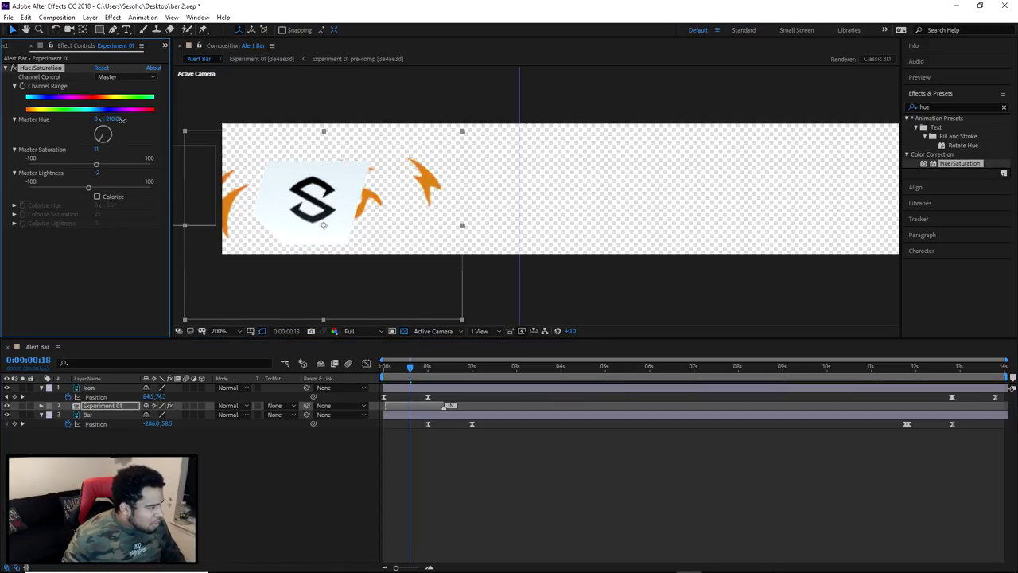
{"action": "left_click_drag", "start_coordinate": [96, 167], "coordinate": [96, 191]}
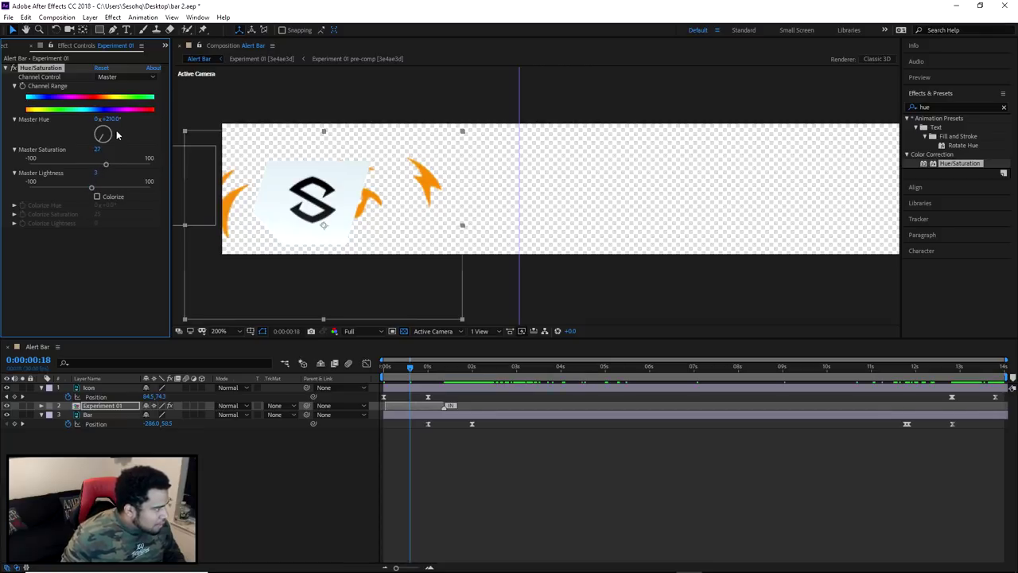
{"action": "left_click_drag", "start_coordinate": [109, 117], "coordinate": [120, 118]}
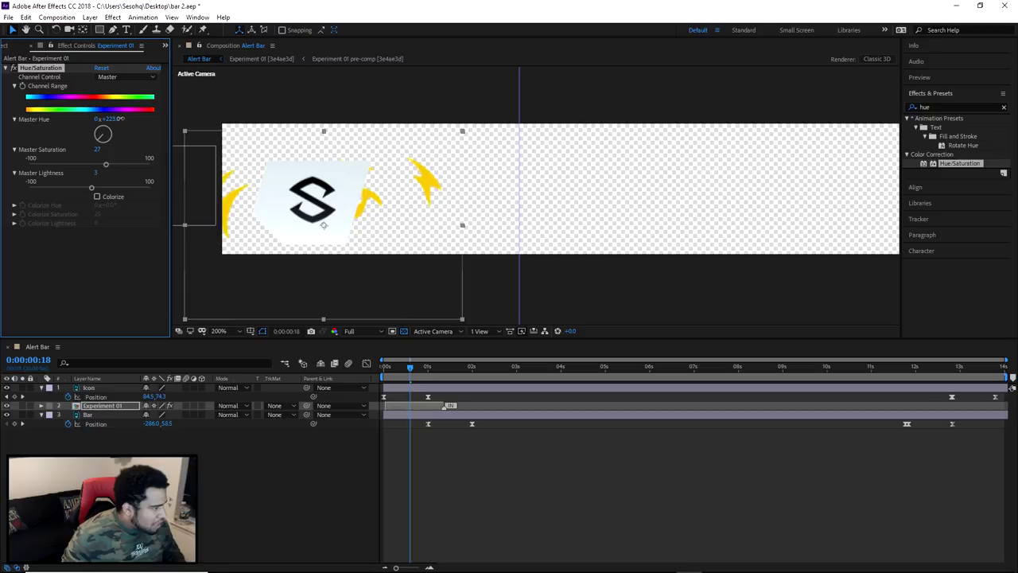
{"action": "left_click_drag", "start_coordinate": [118, 118], "coordinate": [117, 119]}
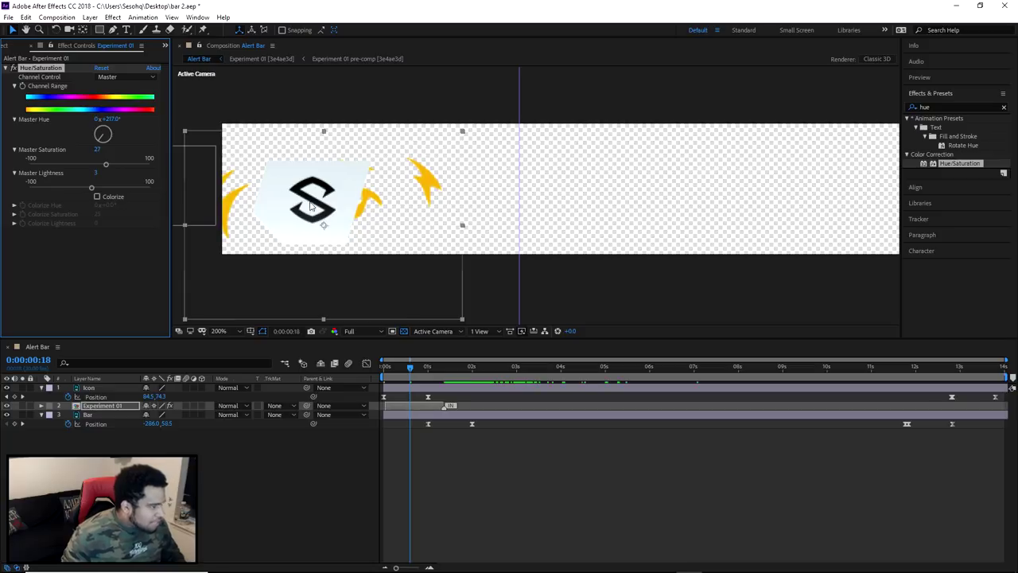
{"action": "left_click_drag", "start_coordinate": [422, 374], "coordinate": [371, 377]}
{"action": "key", "text": "space"}
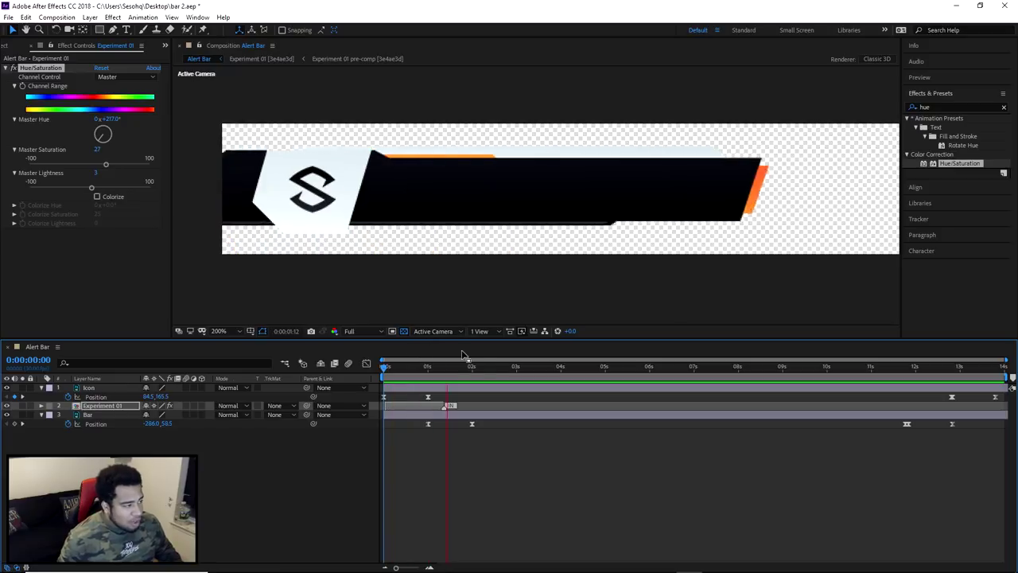
Shorten the Bar and Icon exit movements, shift their exit Position keyframes toward the composition's end, and preview the timing
{"action": "left_click_drag", "start_coordinate": [474, 368], "coordinate": [938, 372]}
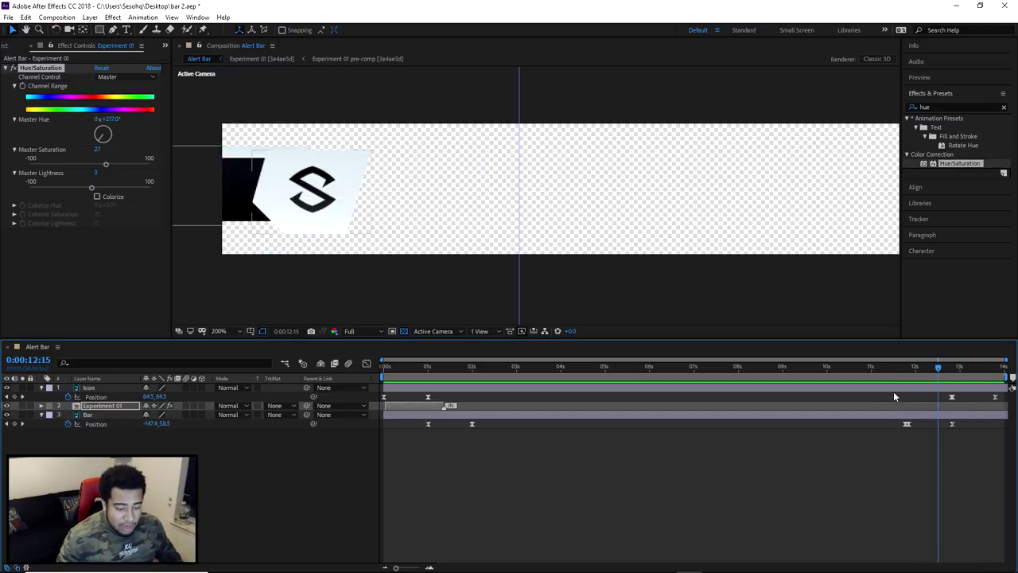
{"action": "left_click_drag", "start_coordinate": [952, 424], "coordinate": [920, 425]}
{"action": "left_click", "coordinate": [964, 396]}
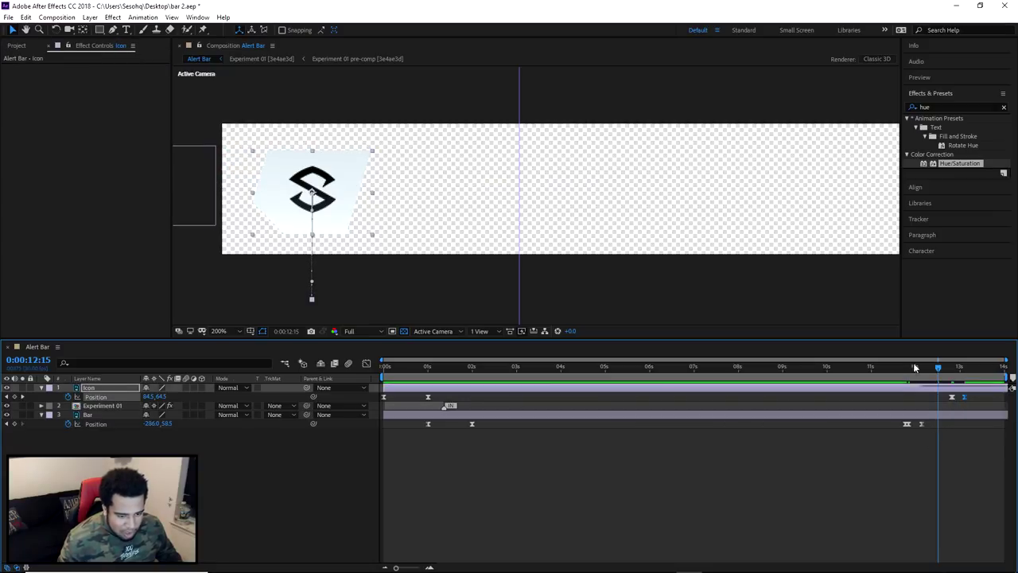
{"action": "left_click_drag", "start_coordinate": [899, 392], "coordinate": [991, 429]}
{"action": "left_click_drag", "start_coordinate": [922, 424], "coordinate": [954, 427]}
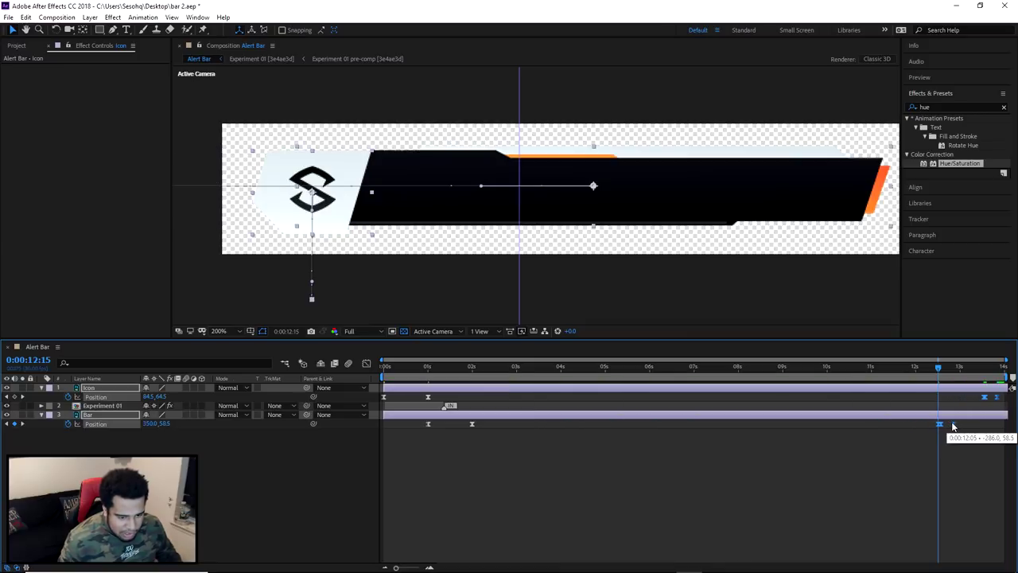
{"action": "left_click_drag", "start_coordinate": [939, 368], "coordinate": [566, 368]}
{"action": "key", "text": "space"}
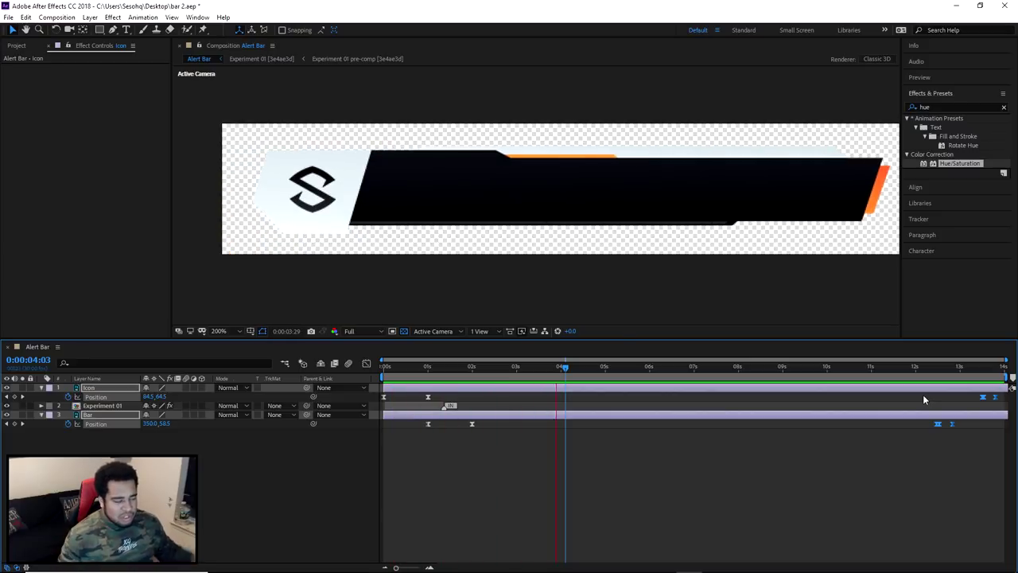
Import Electricity 02 from the Liquid Elements pack in AEJuice Pack Manager 3 into Alert Bar at 0:00:01:10
{"action": "left_click_drag", "start_coordinate": [536, 369], "coordinate": [443, 384]}
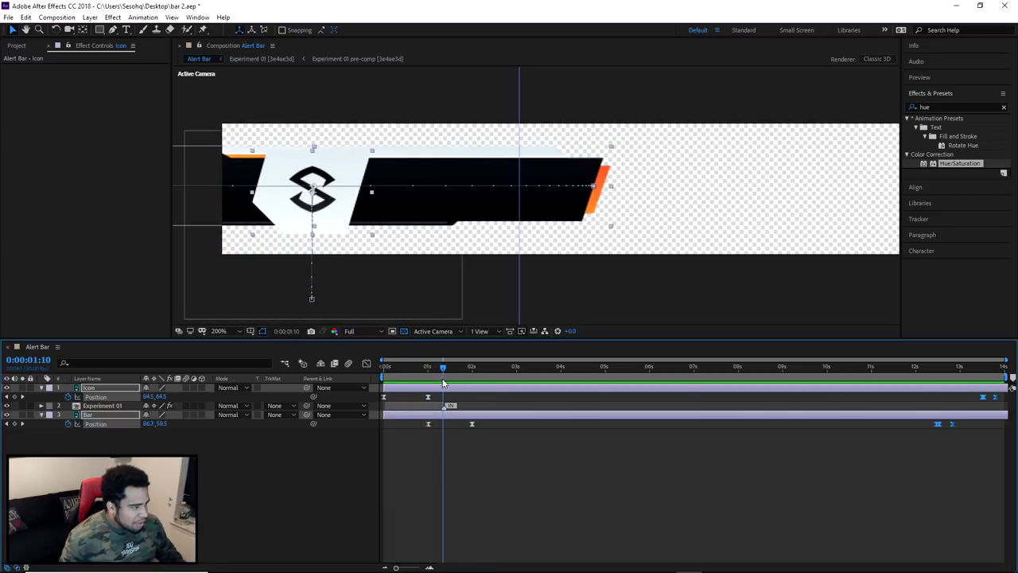
{"action": "left_click", "coordinate": [197, 18]}
{"action": "left_click", "coordinate": [231, 87]}
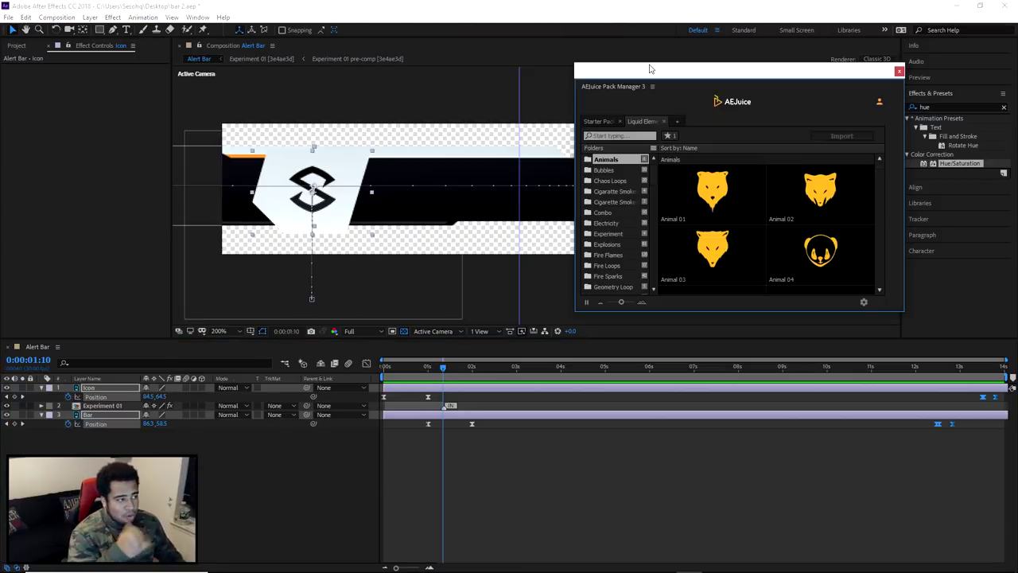
{"action": "left_click", "coordinate": [609, 224]}
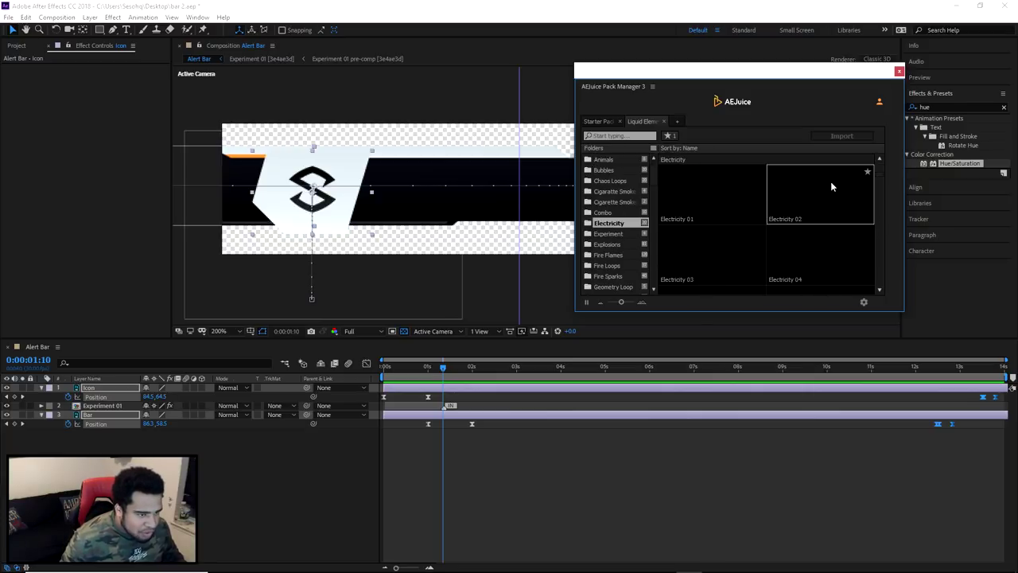
{"action": "left_click", "coordinate": [831, 183]}
{"action": "left_click", "coordinate": [840, 137]}
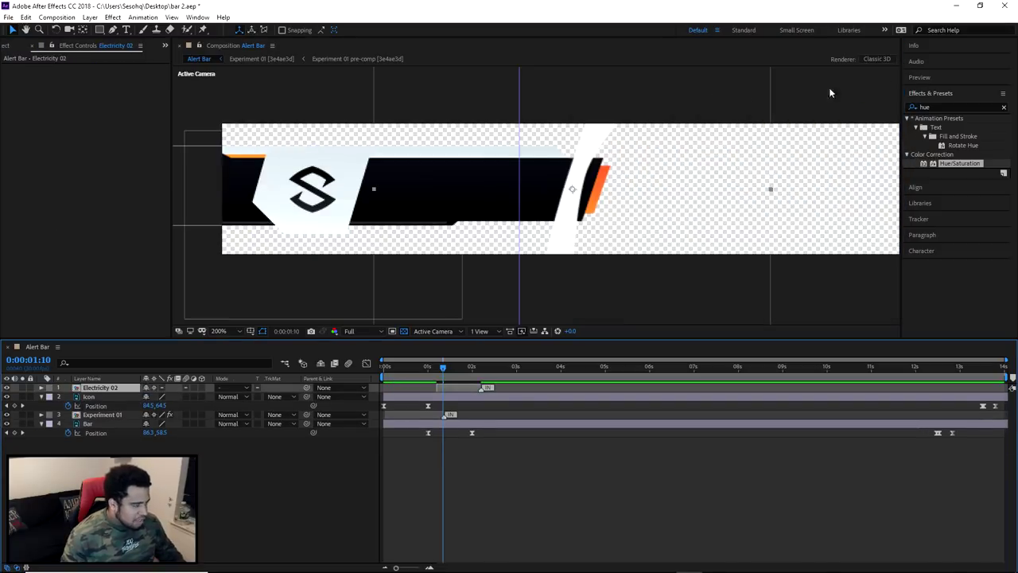
Rotate the Electricity 02 layer so it lies horizontally across the alert bar
{"action": "key", "text": "comma"}
{"action": "key", "text": "comma"}
{"action": "key", "text": "comma"}
{"action": "key", "text": "comma"}
{"action": "key", "text": "comma"}
{"action": "key", "text": "comma"}
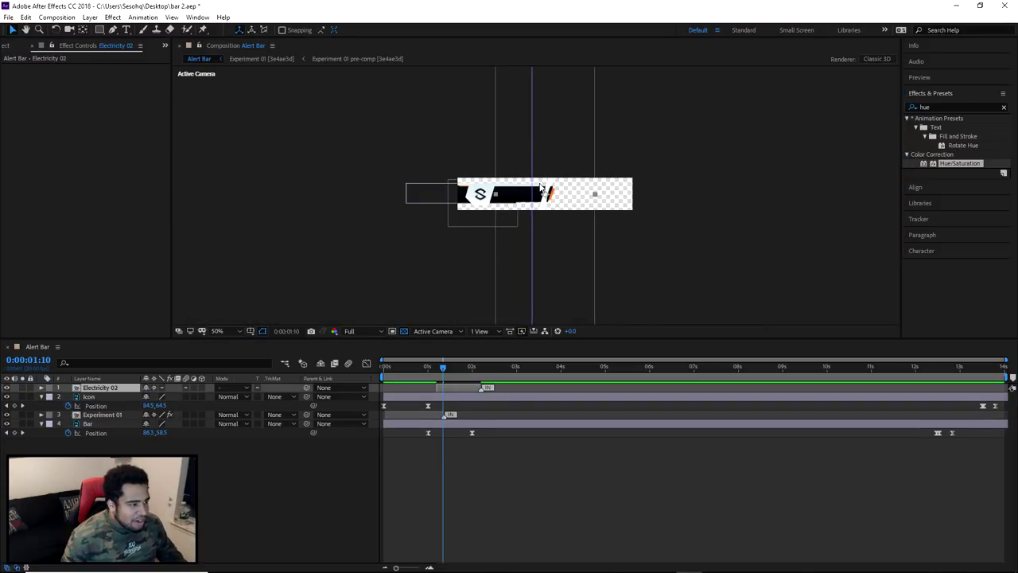
{"action": "left_click", "coordinate": [56, 29]}
{"action": "left_click_drag", "start_coordinate": [570, 93], "coordinate": [452, 168]}
{"action": "left_click", "coordinate": [11, 29]}
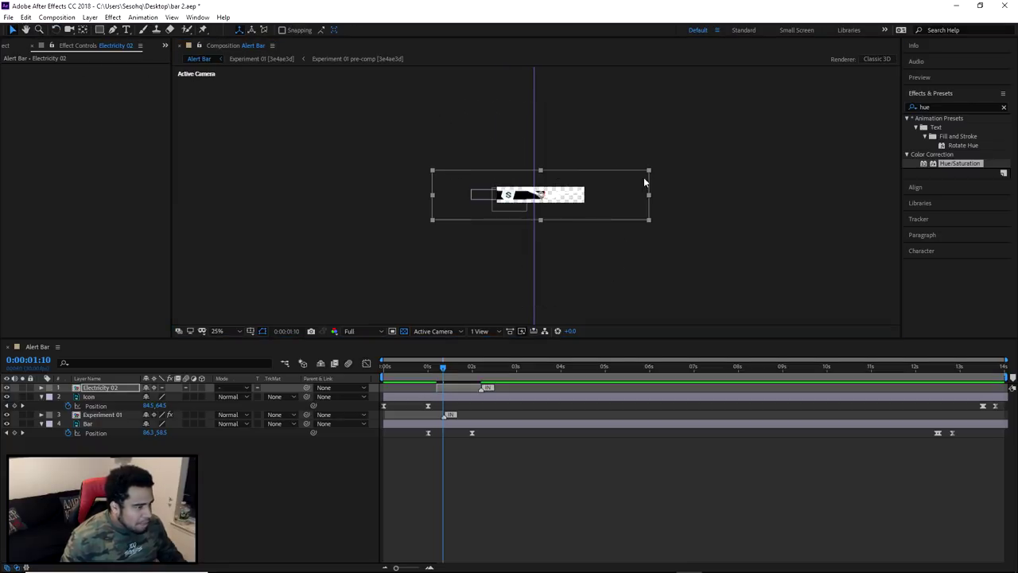
Scale down the Electricity 02 layer and place it along the bar's lower edge, just beside the icon
{"action": "left_click", "coordinate": [651, 174]}
{"action": "left_click", "coordinate": [546, 202]}
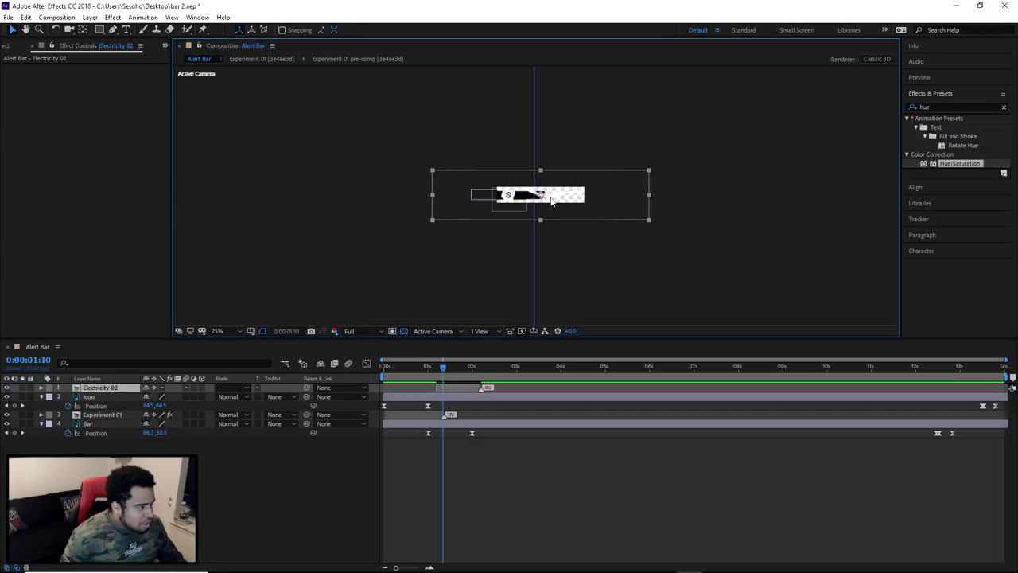
{"action": "left_click", "coordinate": [649, 172]}
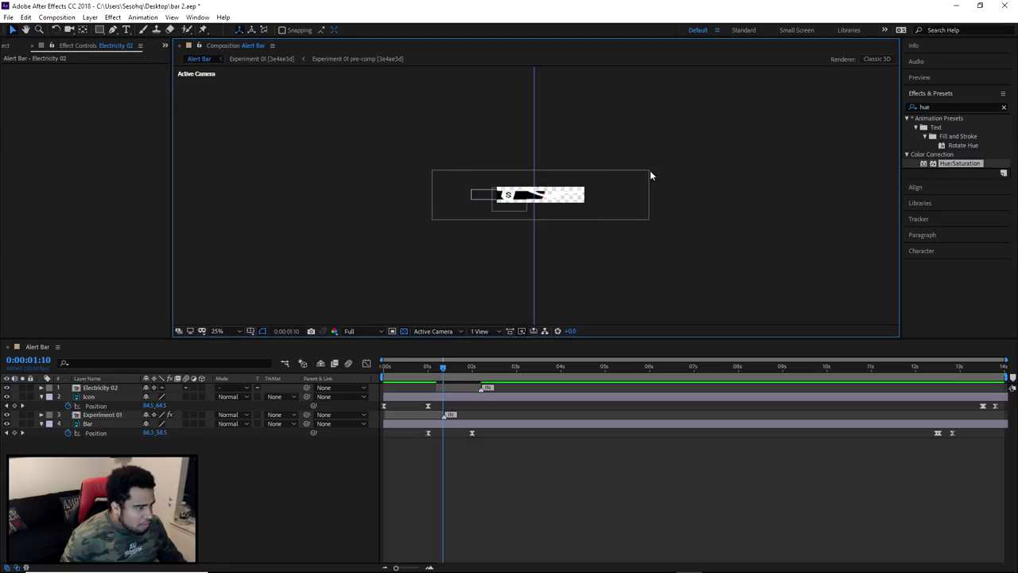
{"action": "double_click", "coordinate": [649, 171]}
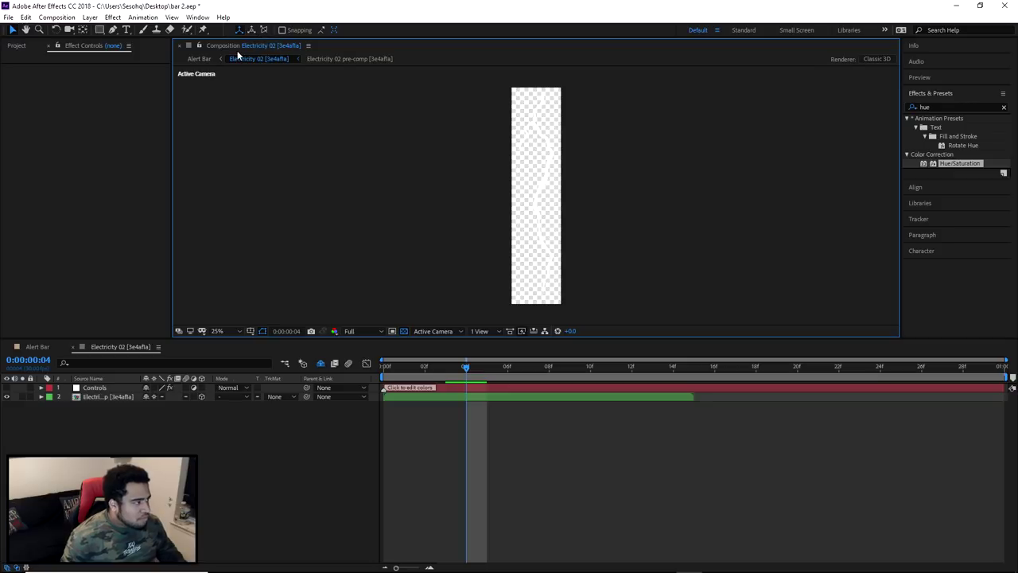
{"action": "left_click", "coordinate": [199, 59]}
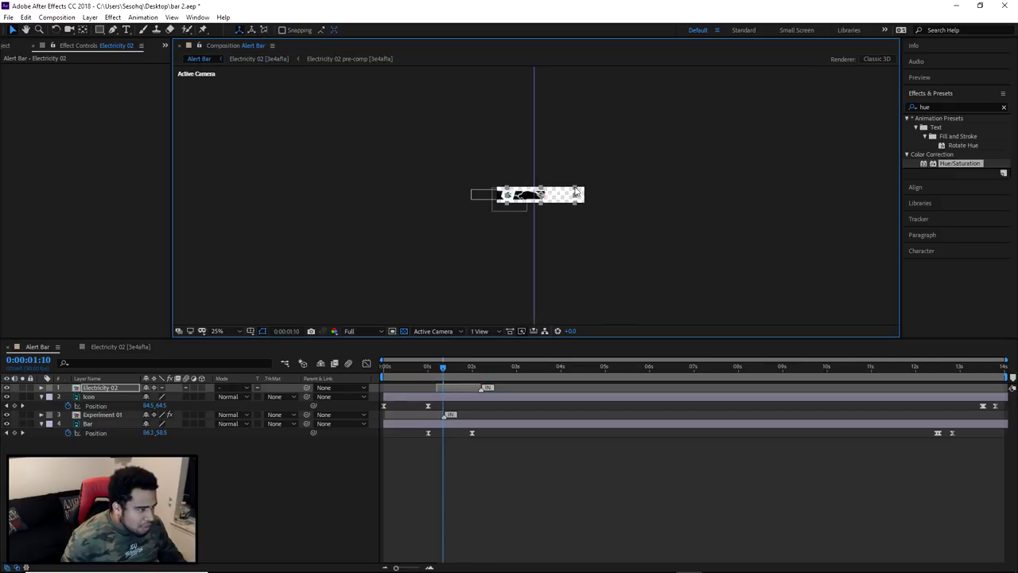
{"action": "scroll", "coordinate": [538, 196], "scroll_direction": "up", "scroll_amount": 6}
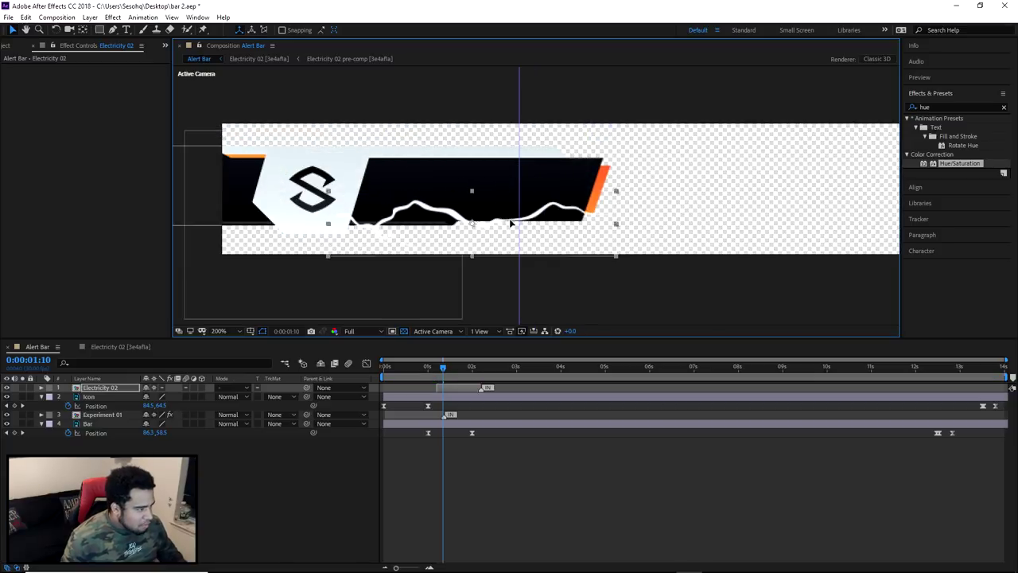
{"action": "left_click", "coordinate": [612, 197]}
{"action": "left_click", "coordinate": [591, 218]}
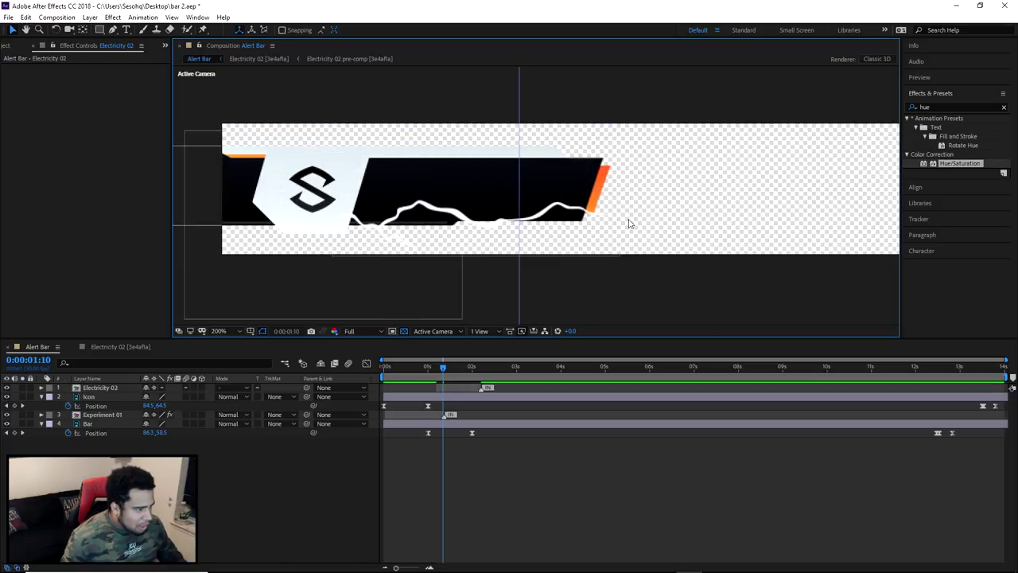
{"action": "left_click_drag", "start_coordinate": [622, 195], "coordinate": [519, 204]}
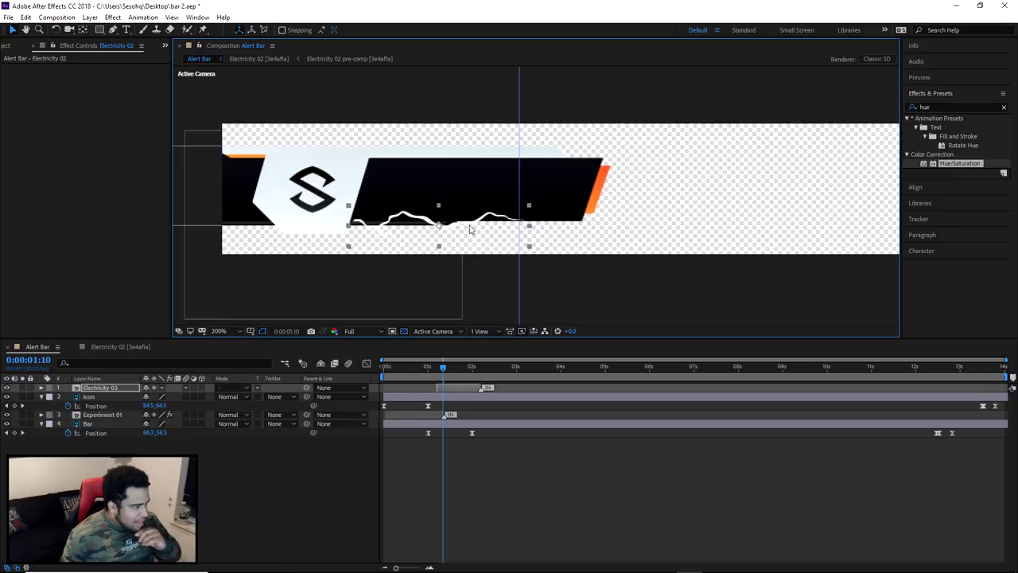
Preview the animation from the first frame to check the electricity element on the bar's lower edge
{"action": "left_click", "coordinate": [383, 367]}
{"action": "left_click_drag", "start_coordinate": [383, 366], "coordinate": [364, 367]}
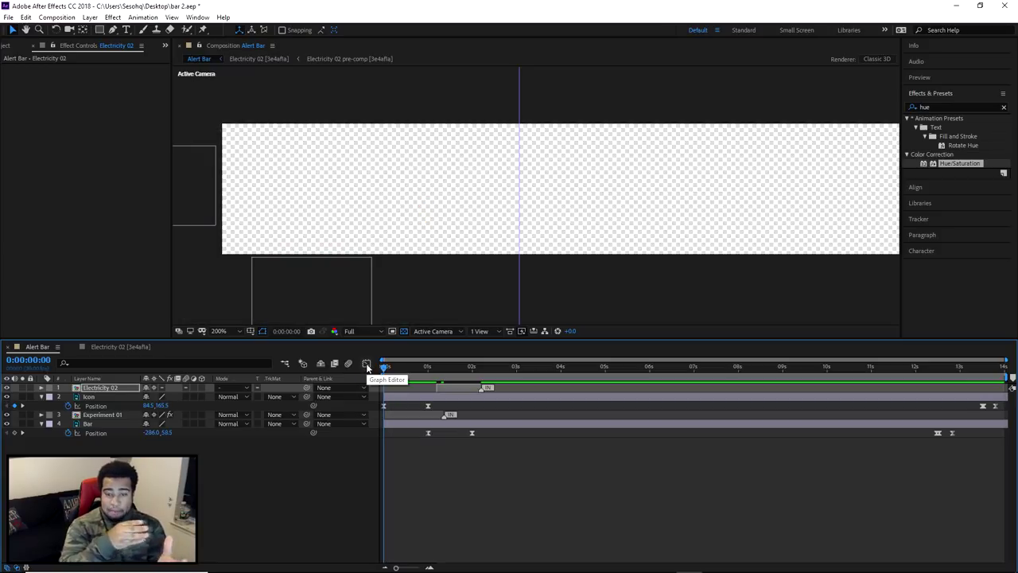
{"action": "key", "text": "space"}
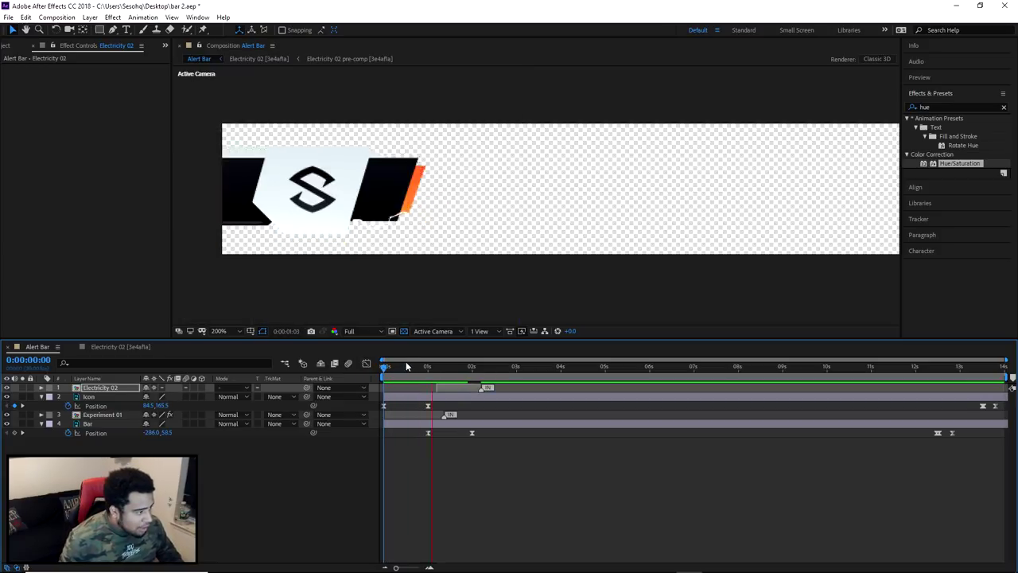
Duplicate Electricity 02, move the copy to the bar's upper edge near its far end, and start it at about 0:00:01:16
{"action": "mouse_move", "coordinate": [448, 378]}
{"action": "left_mouse_down"}
{"action": "mouse_move", "coordinate": [435, 371]}
{"action": "mouse_move", "coordinate": [466, 372]}
{"action": "mouse_move", "coordinate": [440, 384]}
{"action": "mouse_move", "coordinate": [451, 378]}
{"action": "left_mouse_up"}
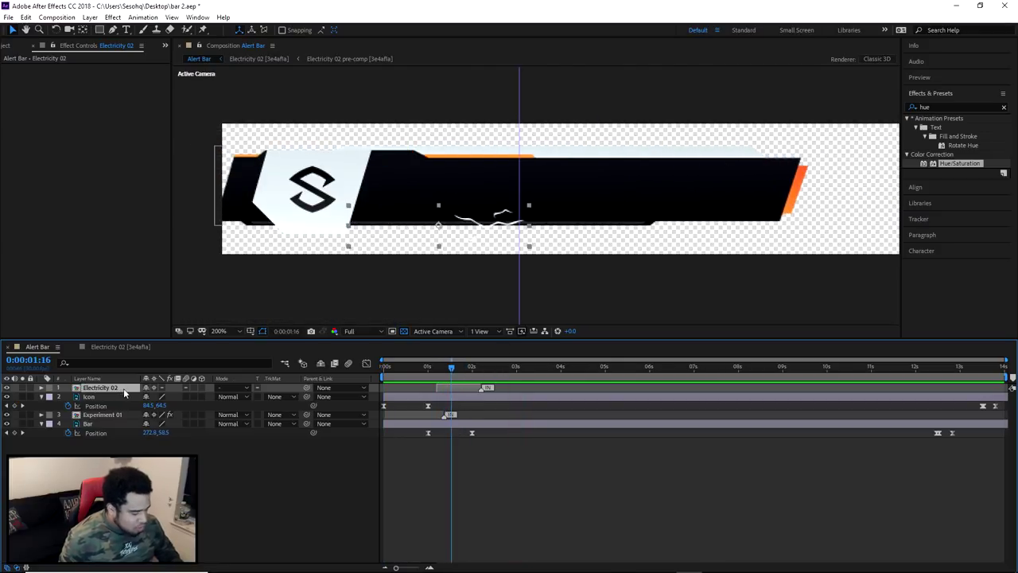
{"action": "key", "text": "ctrl+d"}
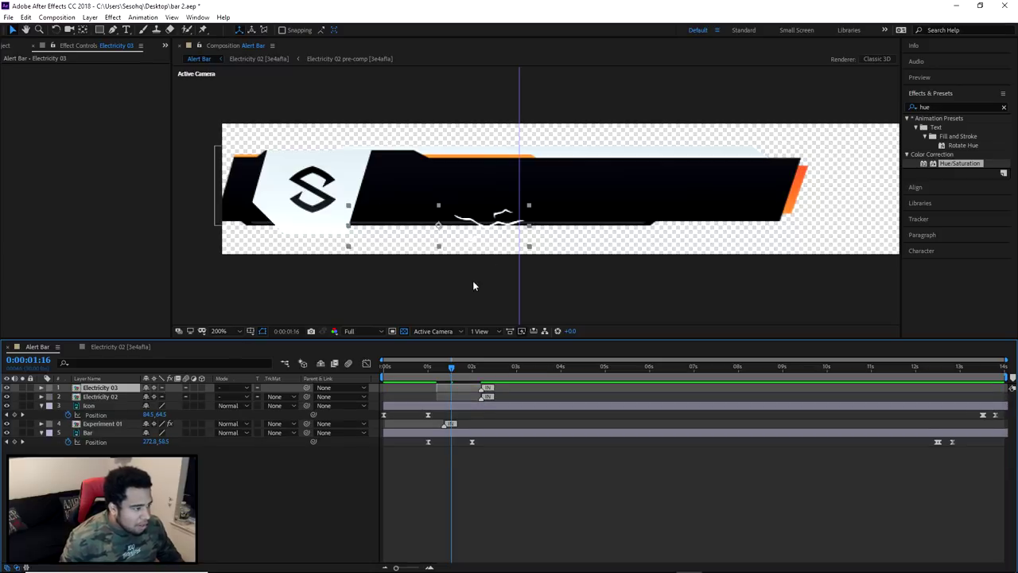
{"action": "left_click_drag", "start_coordinate": [480, 247], "coordinate": [710, 187]}
{"action": "left_click_drag", "start_coordinate": [461, 390], "coordinate": [385, 380]}
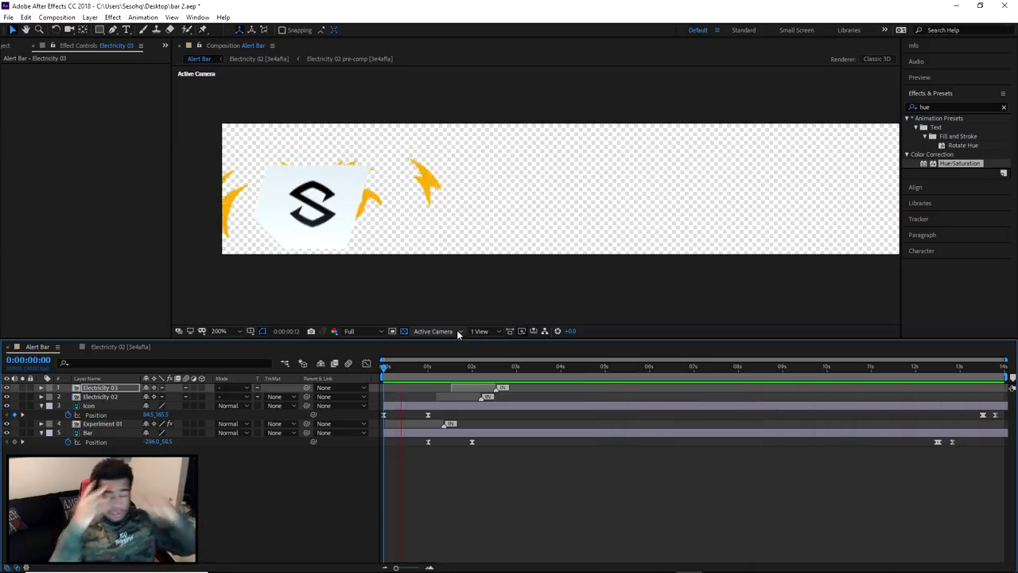
Play back the animation to check both electricity elements, and return to the first frame
{"action": "key", "text": "space"}
{"action": "key", "text": "space"}
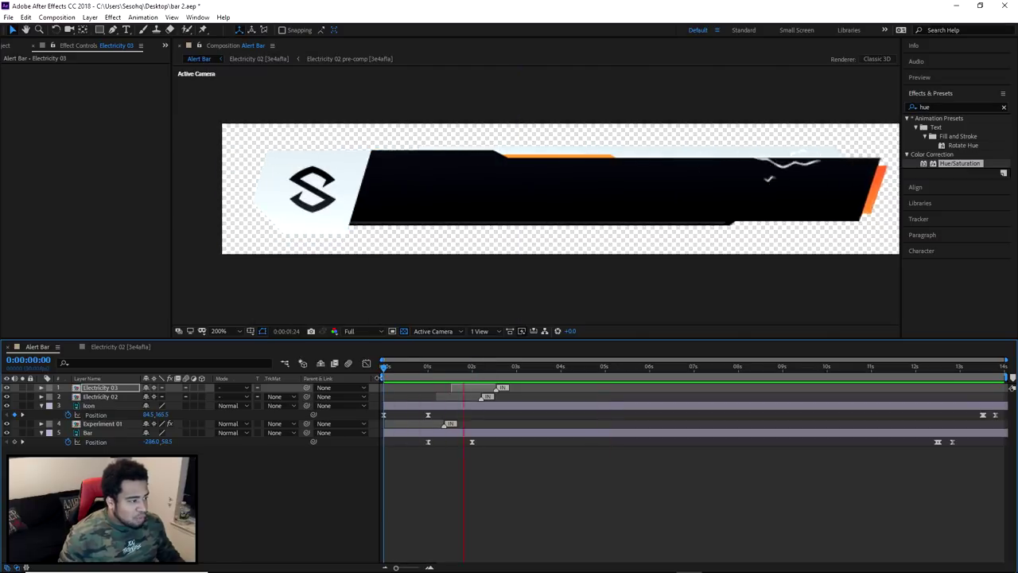
{"action": "left_click", "coordinate": [619, 371]}
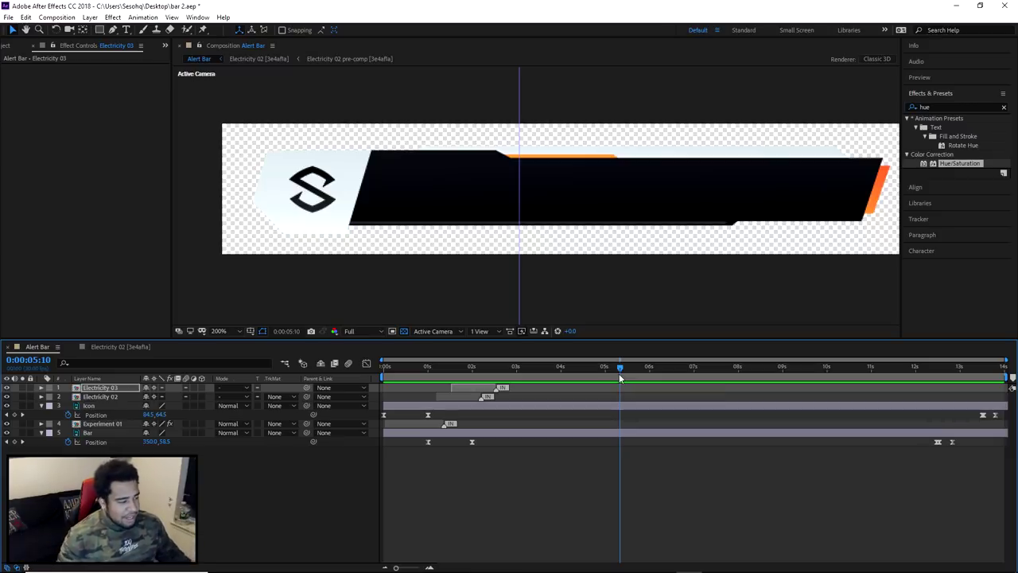
{"action": "left_click_drag", "start_coordinate": [619, 373], "coordinate": [378, 367]}
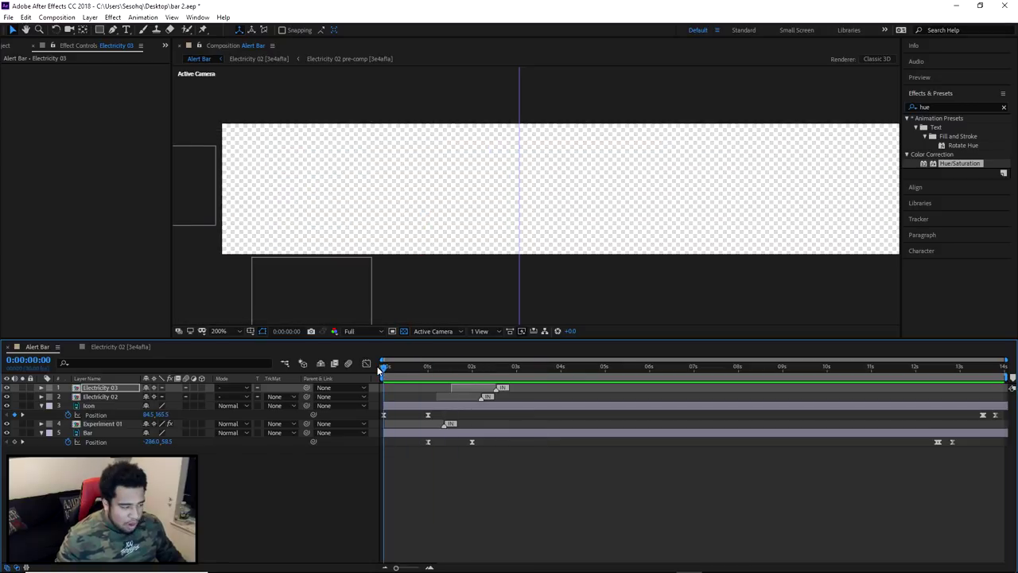
Add the Alert Bar composition to the render queue and confirm its render settings with Best quality and Full resolution
{"action": "left_click", "coordinate": [73, 16]}
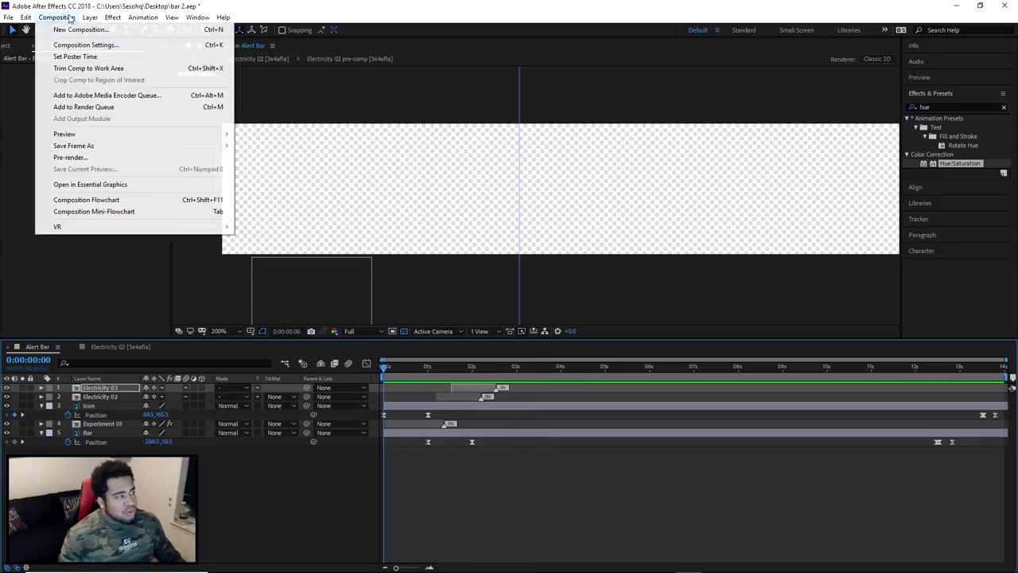
{"action": "left_click", "coordinate": [94, 111]}
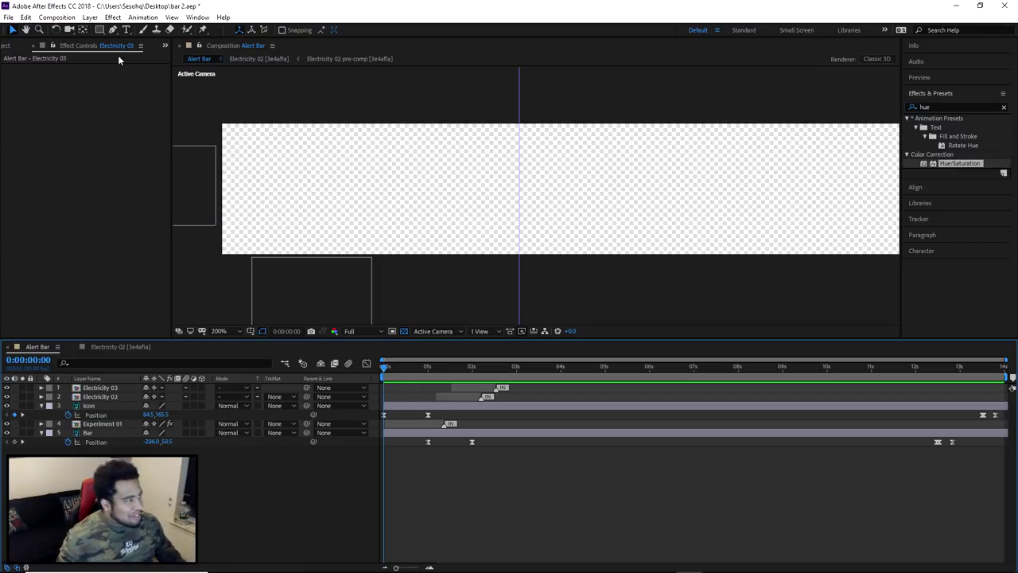
{"action": "left_click", "coordinate": [57, 18]}
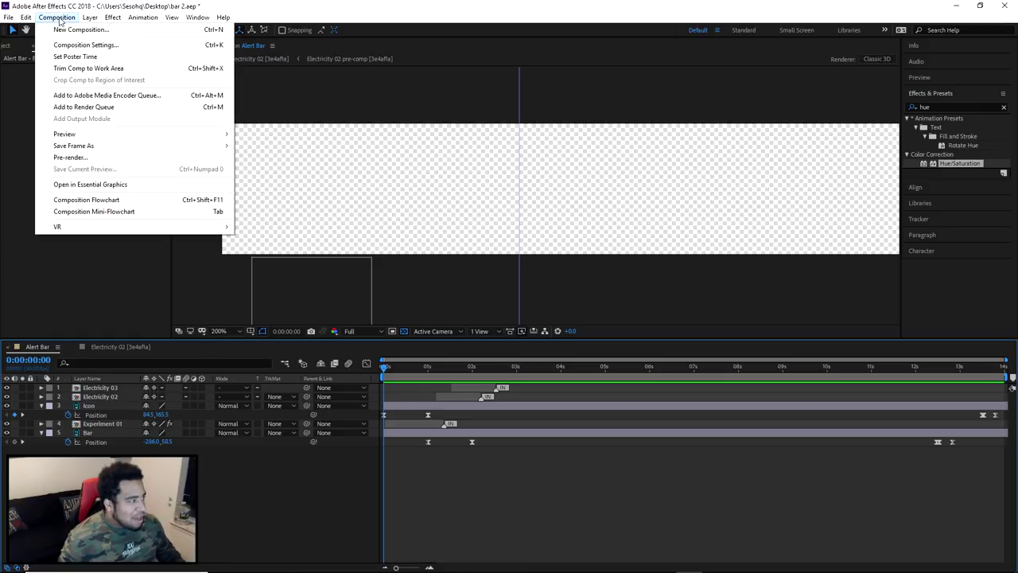
{"action": "left_click", "coordinate": [134, 109]}
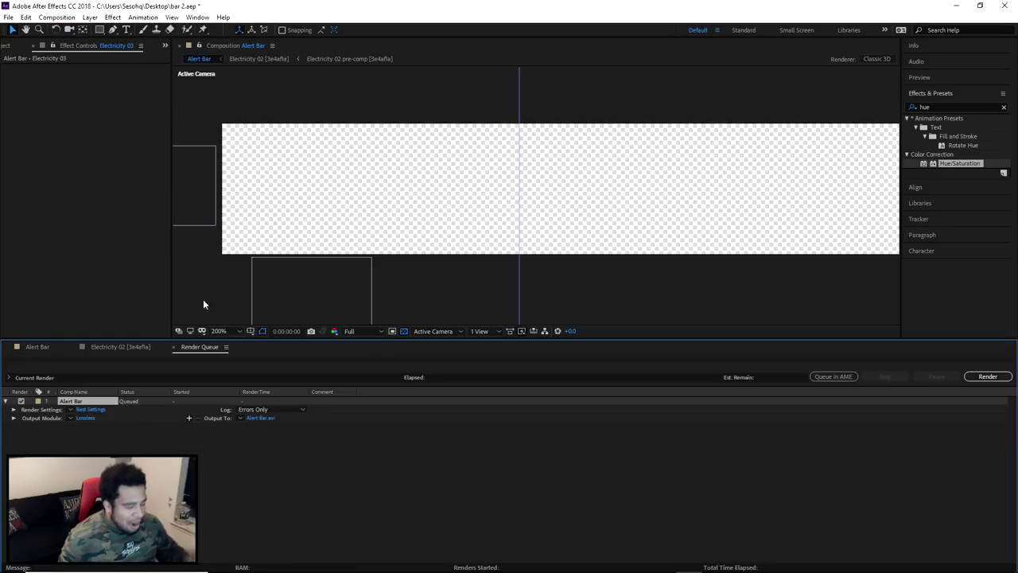
{"action": "left_click", "coordinate": [90, 409]}
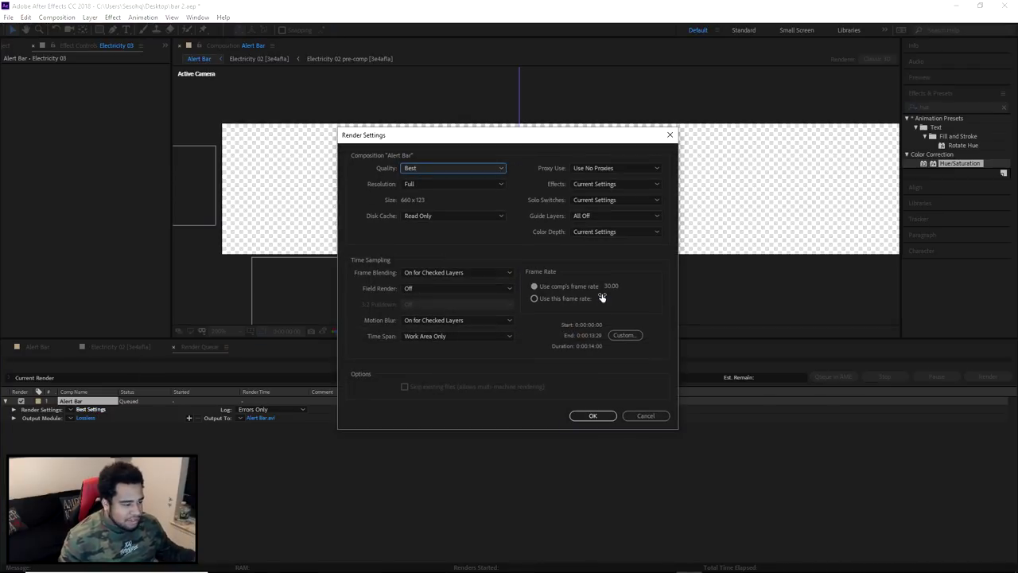
{"action": "left_click", "coordinate": [592, 418]}
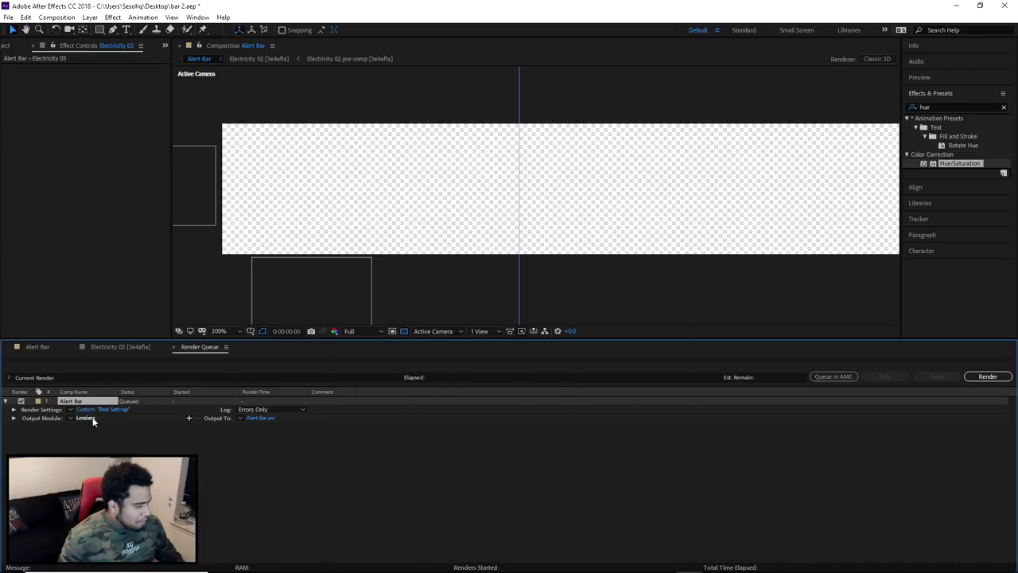
Configure the Alert Bar output as a PNG Sequence with RGB + Alpha channels
{"action": "left_click", "coordinate": [86, 418]}
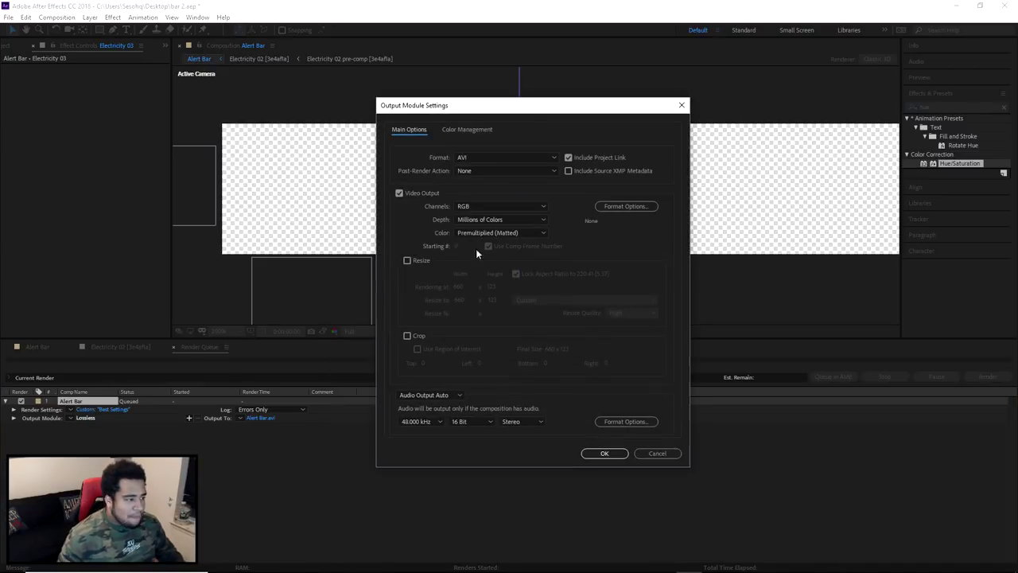
{"action": "left_click", "coordinate": [521, 157]}
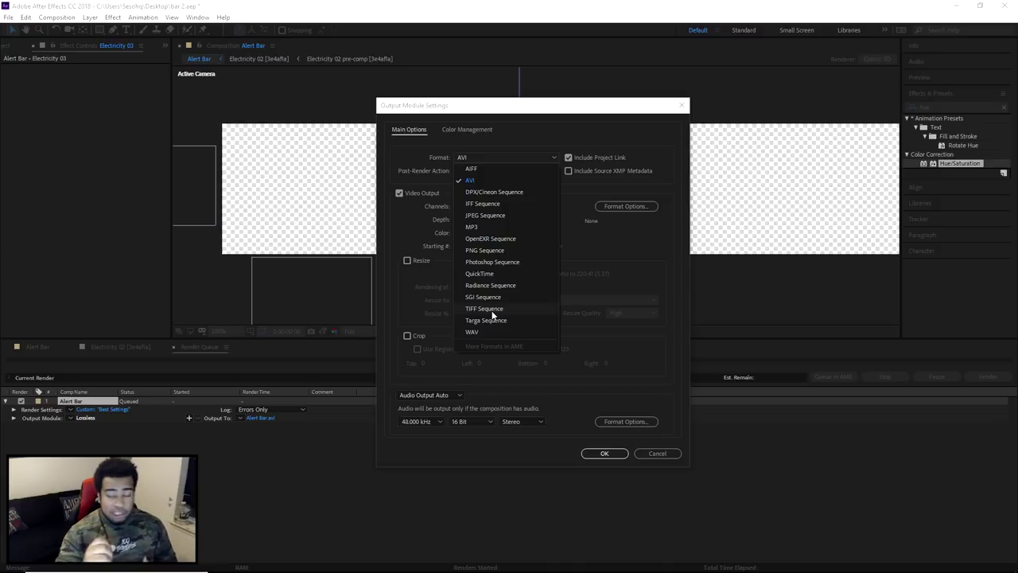
{"action": "left_click", "coordinate": [485, 250]}
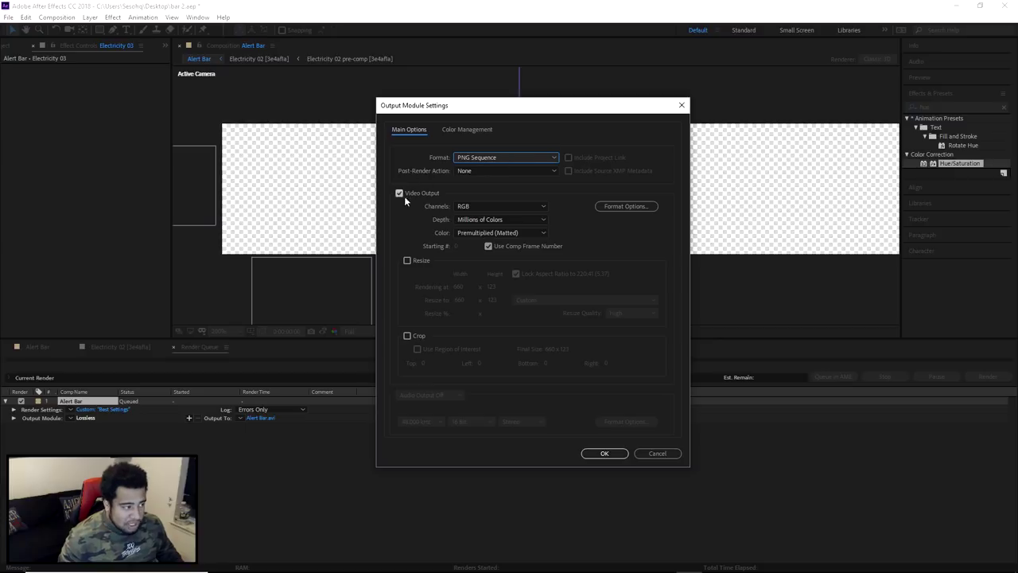
{"action": "left_click", "coordinate": [479, 208]}
{"action": "left_click", "coordinate": [486, 240]}
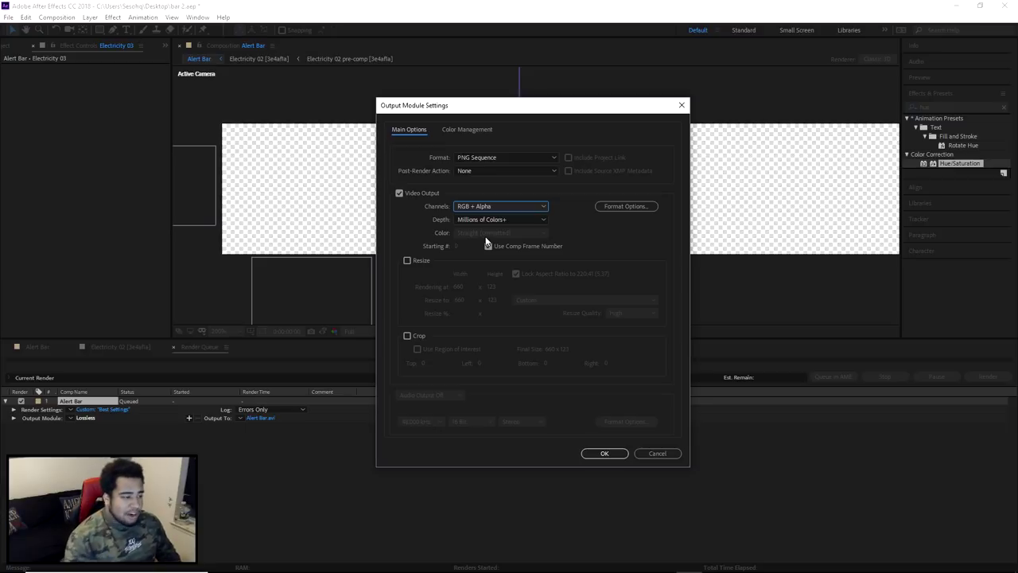
{"action": "left_click", "coordinate": [607, 453]}
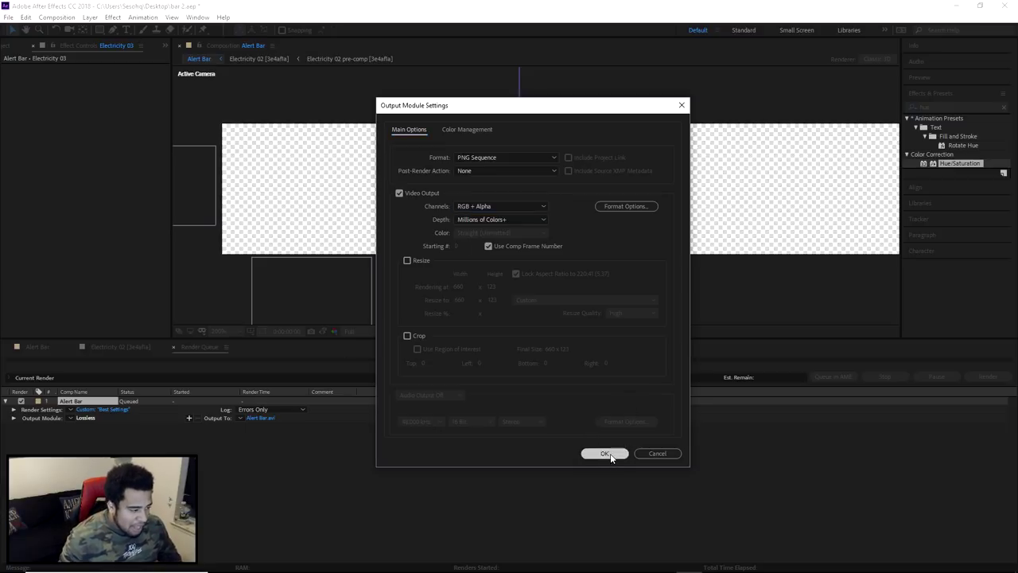
Set the output destination to an Alert Bar subfolder in the desktop's bar5 folder, and render the sequence
{"action": "left_click", "coordinate": [284, 419]}
{"action": "left_click_drag", "start_coordinate": [396, 38], "coordinate": [689, 97]}
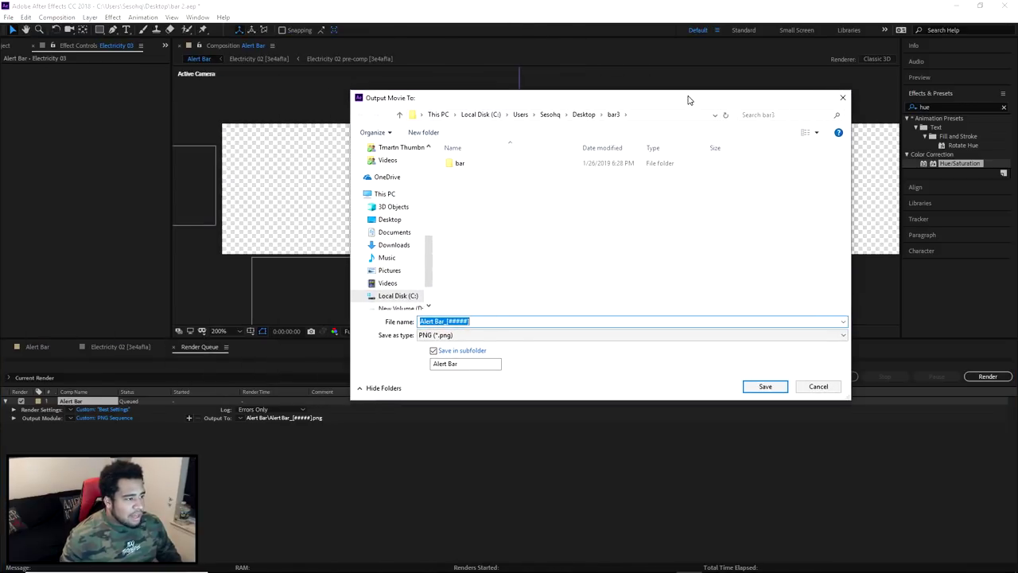
{"action": "left_click_drag", "start_coordinate": [592, 104], "coordinate": [1017, 139]}
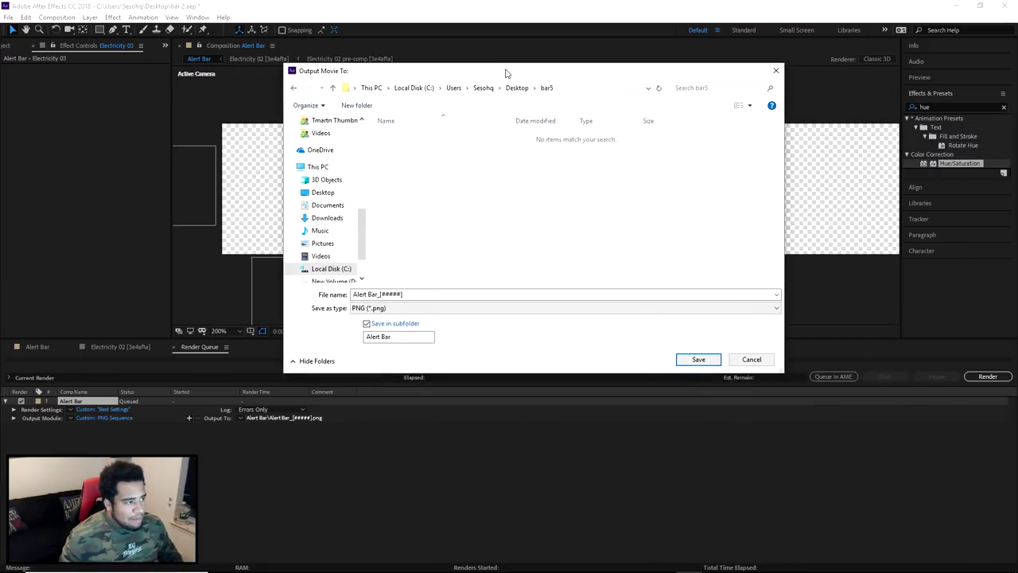
{"action": "left_click", "coordinate": [414, 294]}
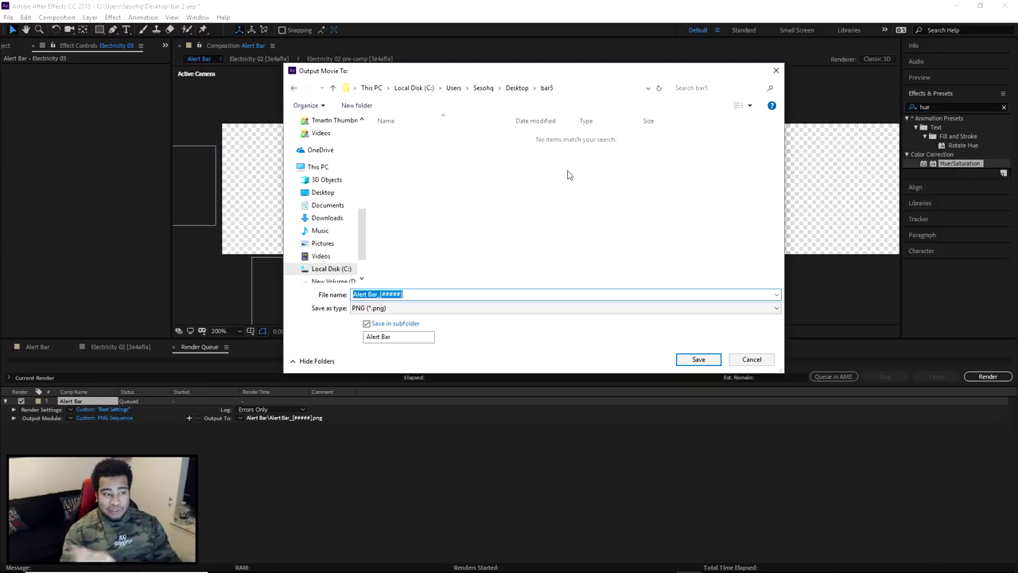
{"action": "left_click", "coordinate": [690, 355]}
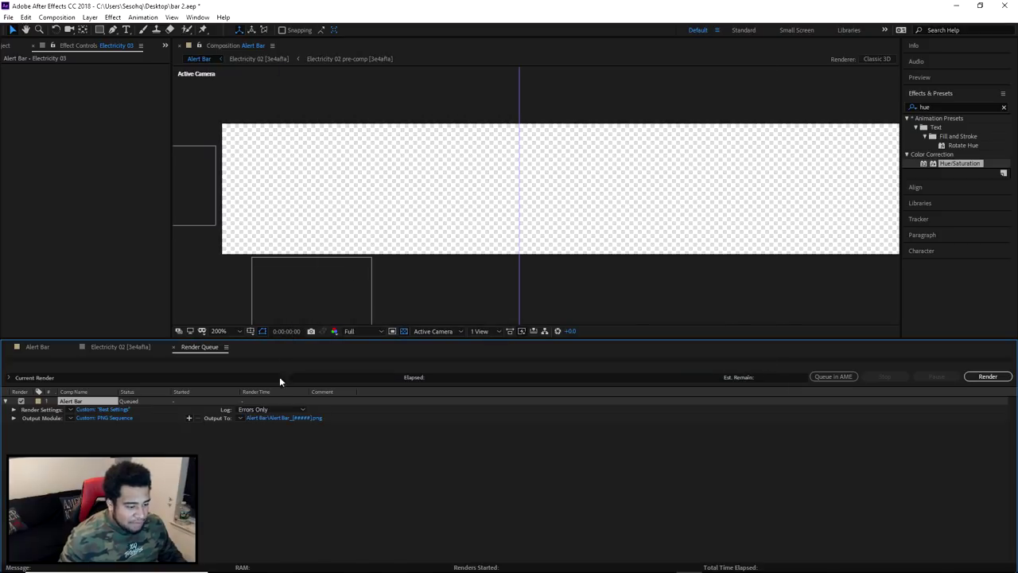
{"action": "left_click", "coordinate": [988, 376]}
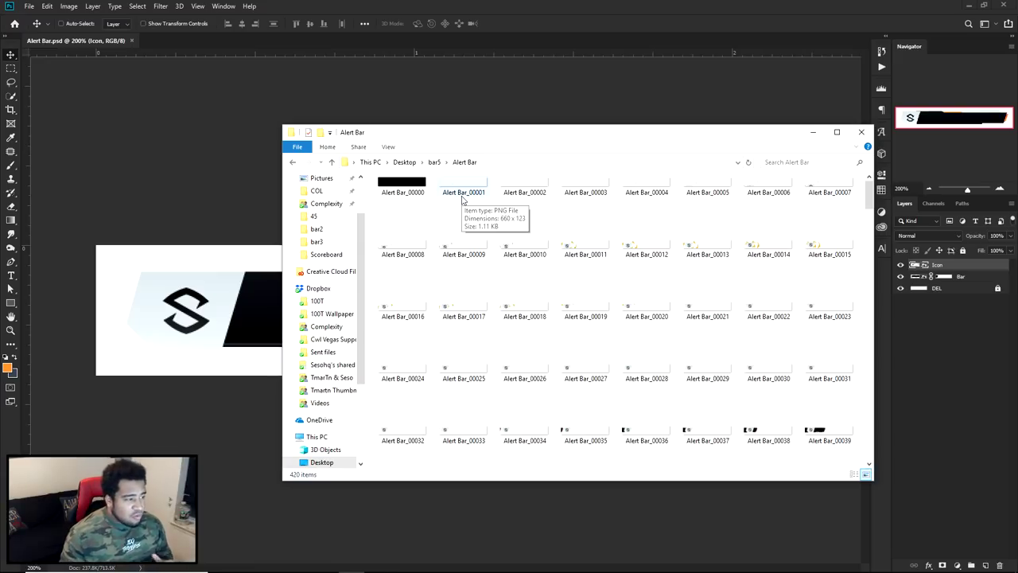
Examine the rendered PNG frames in the Alert Bar folder inside bar5, from the first frame to the last ones
{"action": "left_click", "coordinate": [435, 161]}
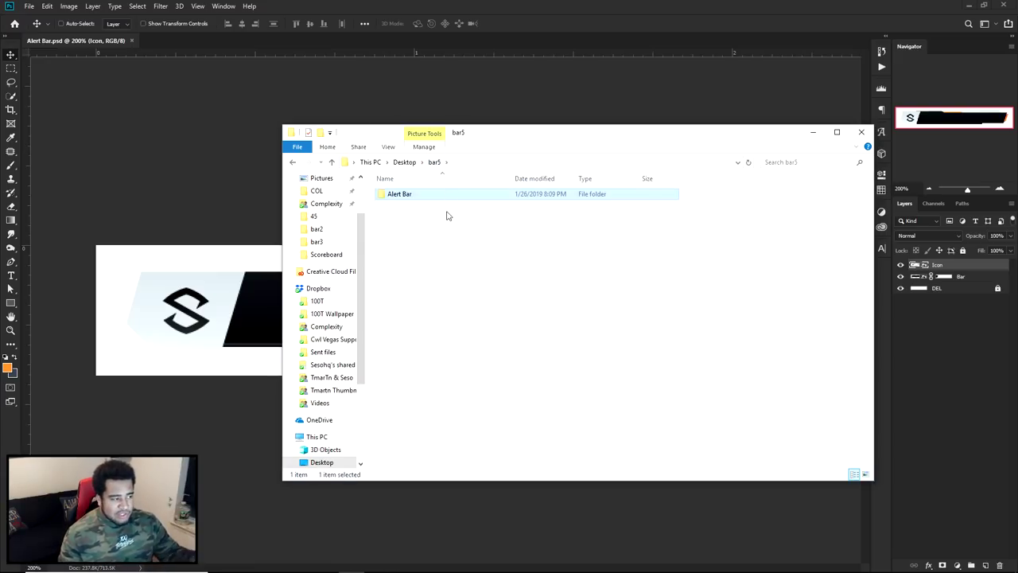
{"action": "double_click", "coordinate": [406, 197]}
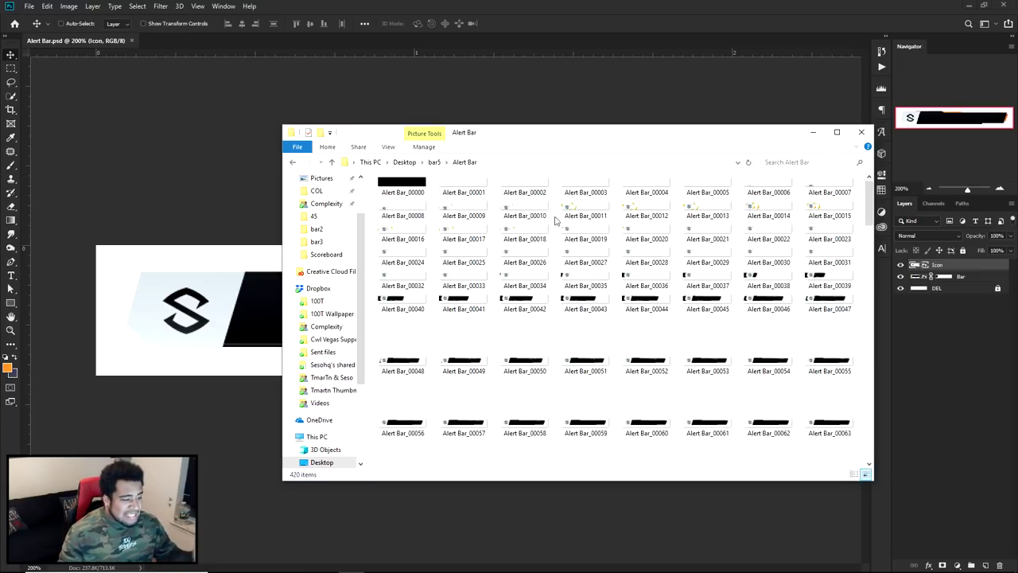
{"action": "scroll", "coordinate": [557, 220], "scroll_direction": "down", "scroll_amount": 10}
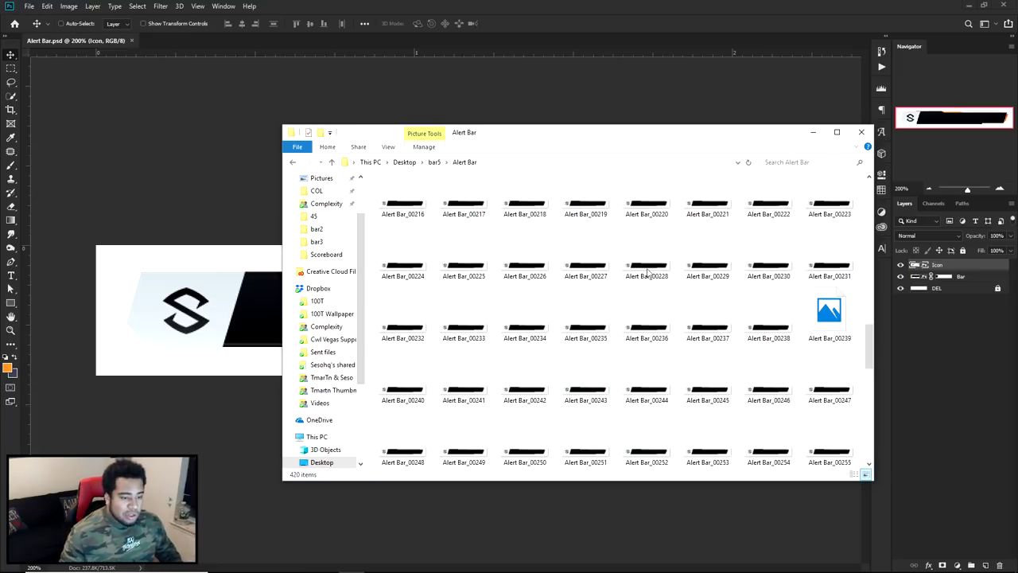
{"action": "left_click_drag", "start_coordinate": [873, 330], "coordinate": [861, 432]}
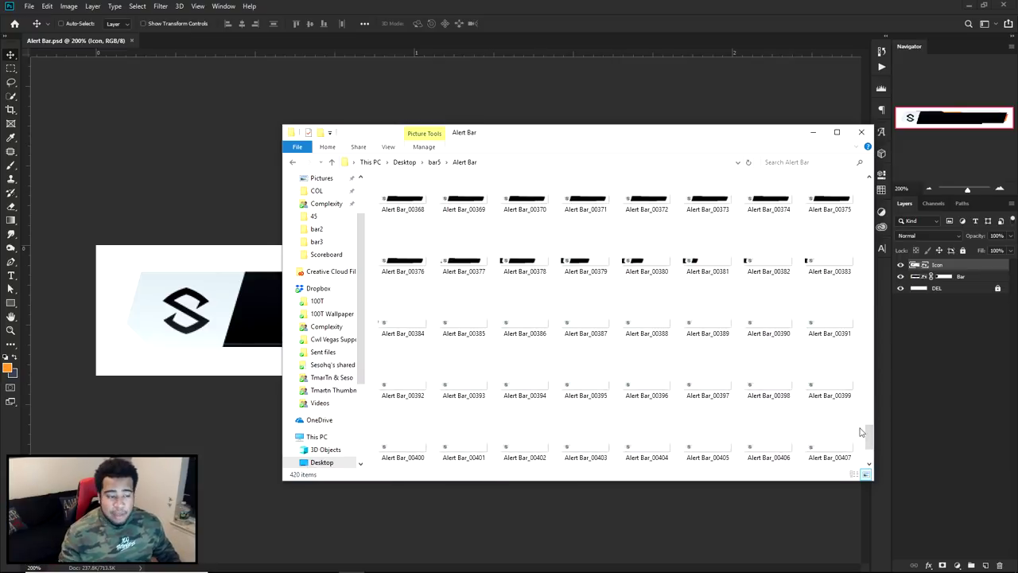
{"action": "left_click_drag", "start_coordinate": [869, 436], "coordinate": [869, 183]}
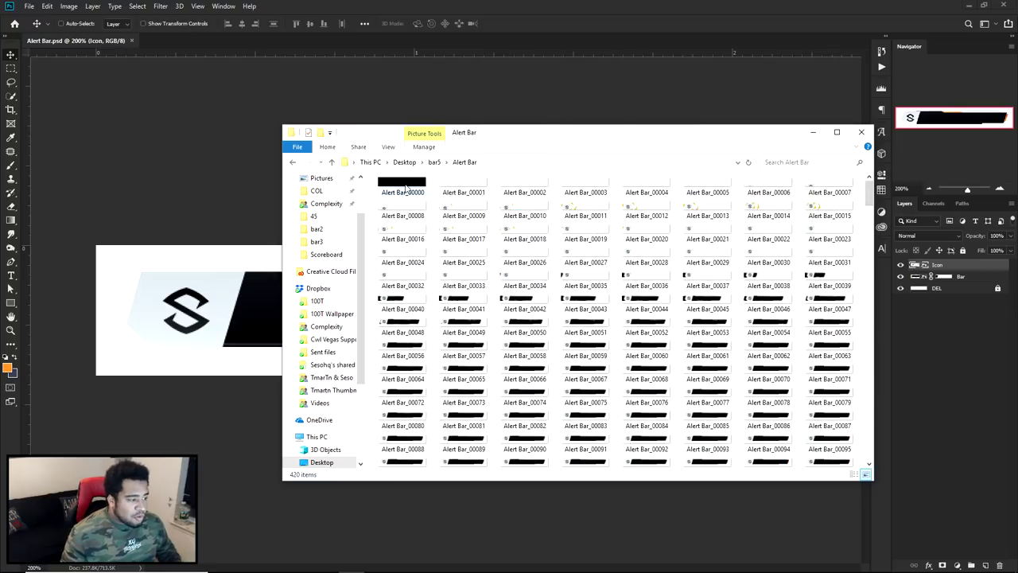
{"action": "left_click", "coordinate": [471, 193]}
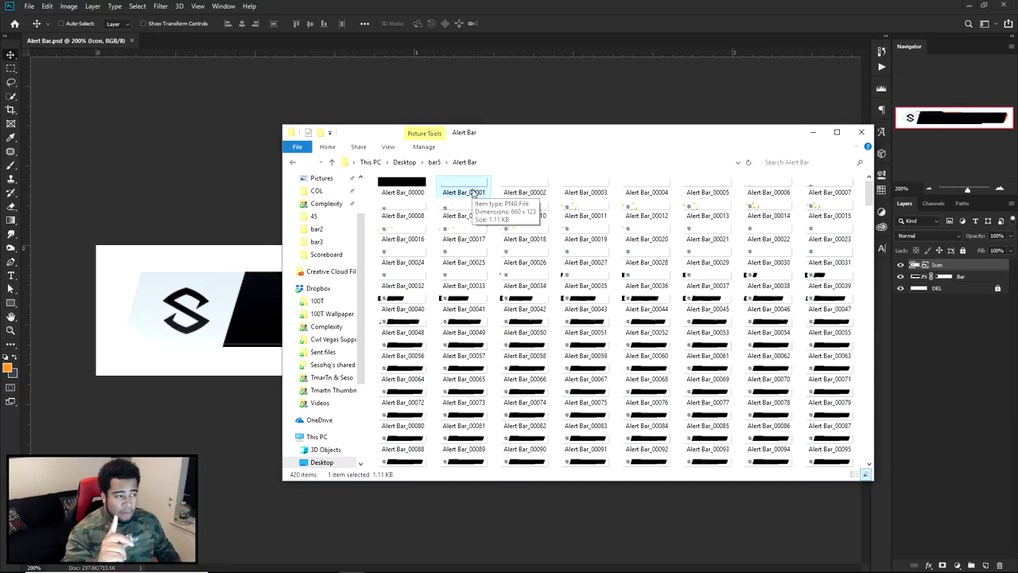
{"action": "left_click", "coordinate": [400, 183]}
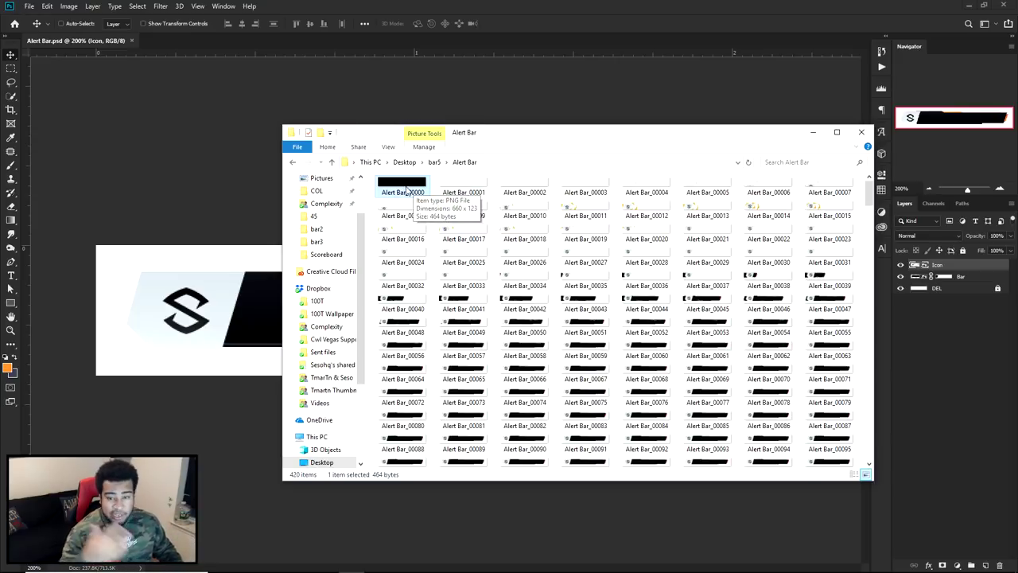
Open the frame Alert Bar_00000.png as a new document in Photoshop and display the animation timeline
{"action": "left_click_drag", "start_coordinate": [406, 189], "coordinate": [276, 45]}
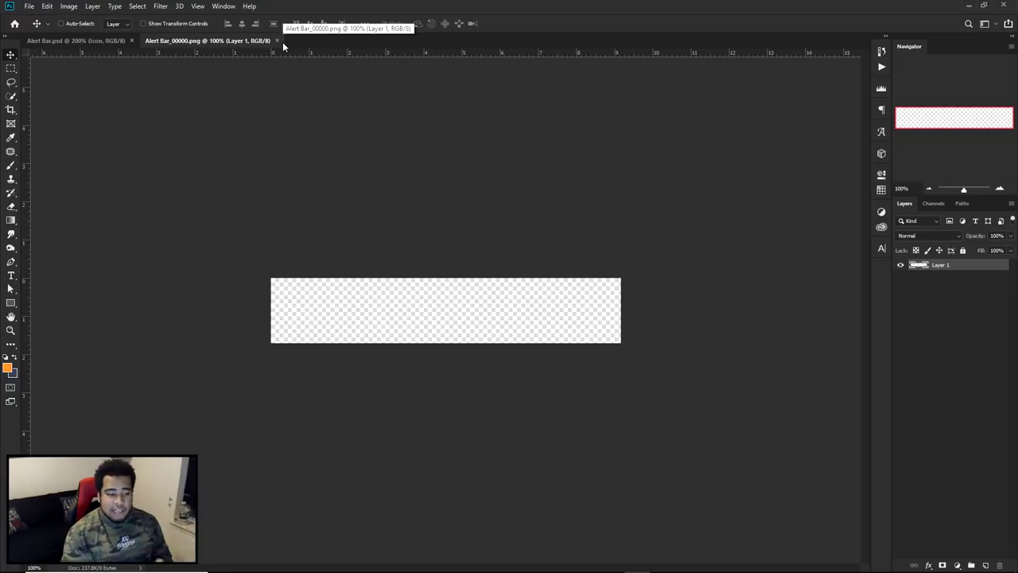
{"action": "left_click", "coordinate": [230, 9]}
{"action": "left_click", "coordinate": [239, 352]}
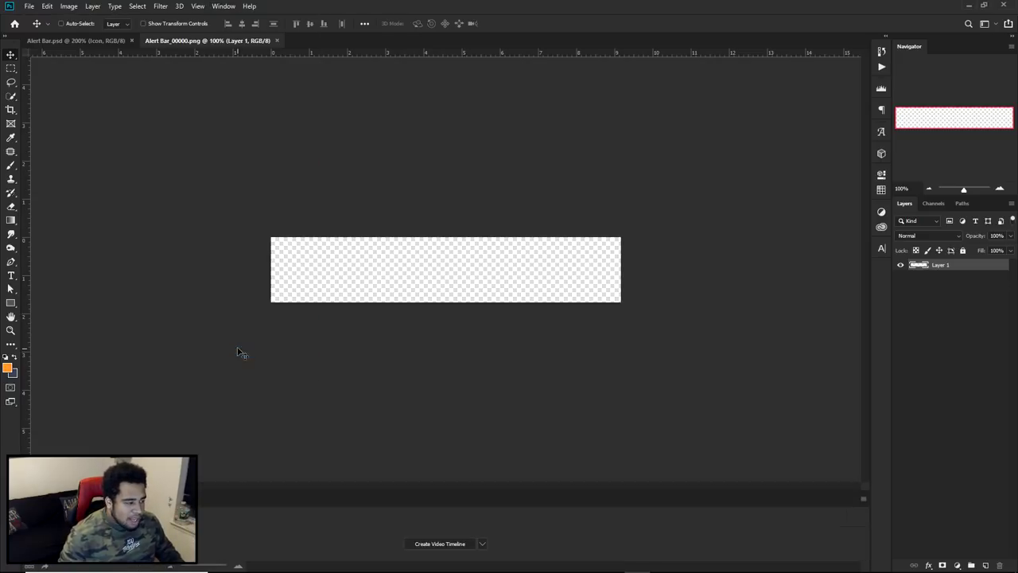
{"action": "left_click", "coordinate": [901, 265]}
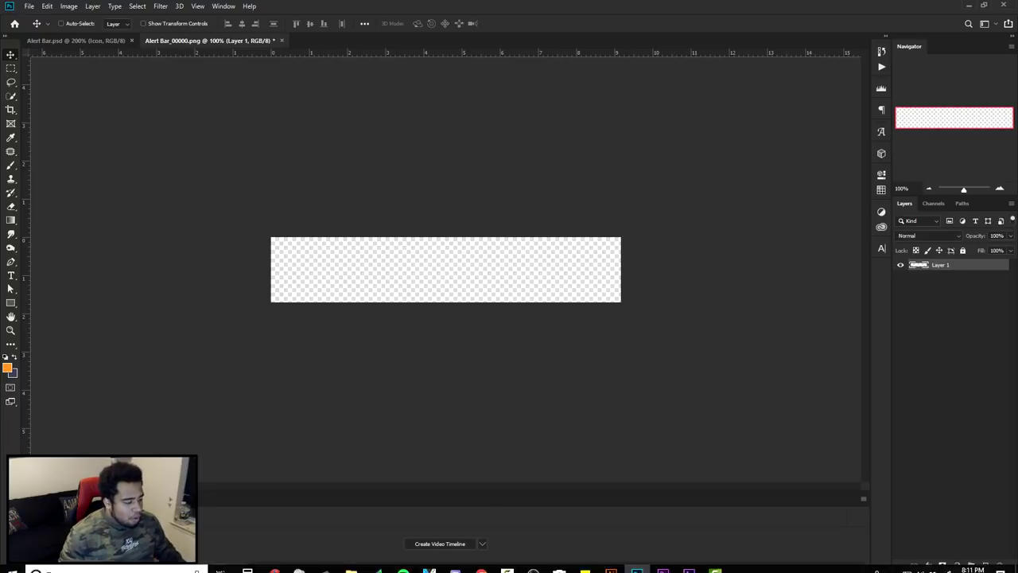
Import the rendered Alert Bar image sequence from the bar5 folder as a new video layer, choosing Alert Bar_00001 as its file
{"action": "left_click", "coordinate": [79, 10]}
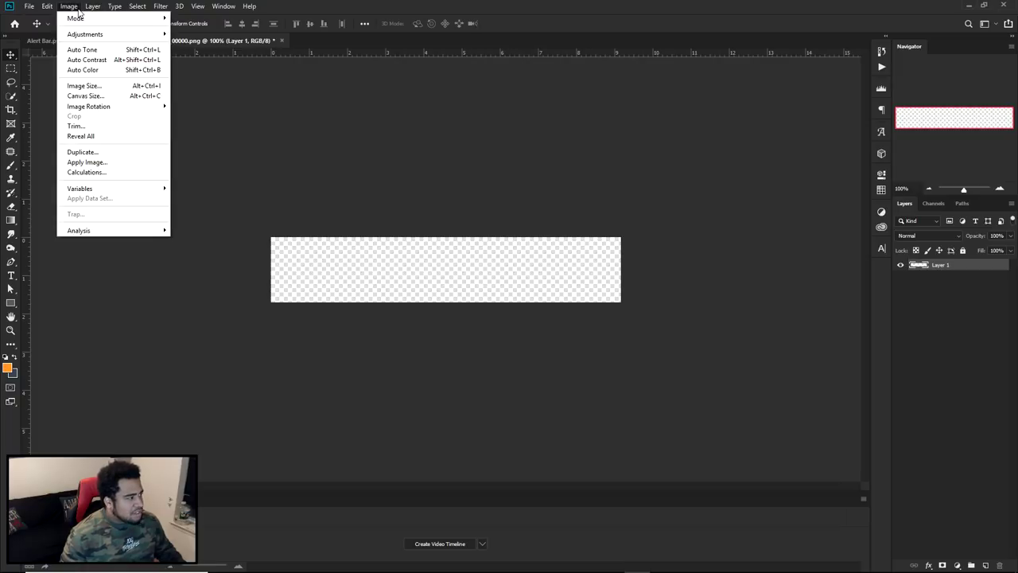
{"action": "mouse_move", "coordinate": [100, 8]}
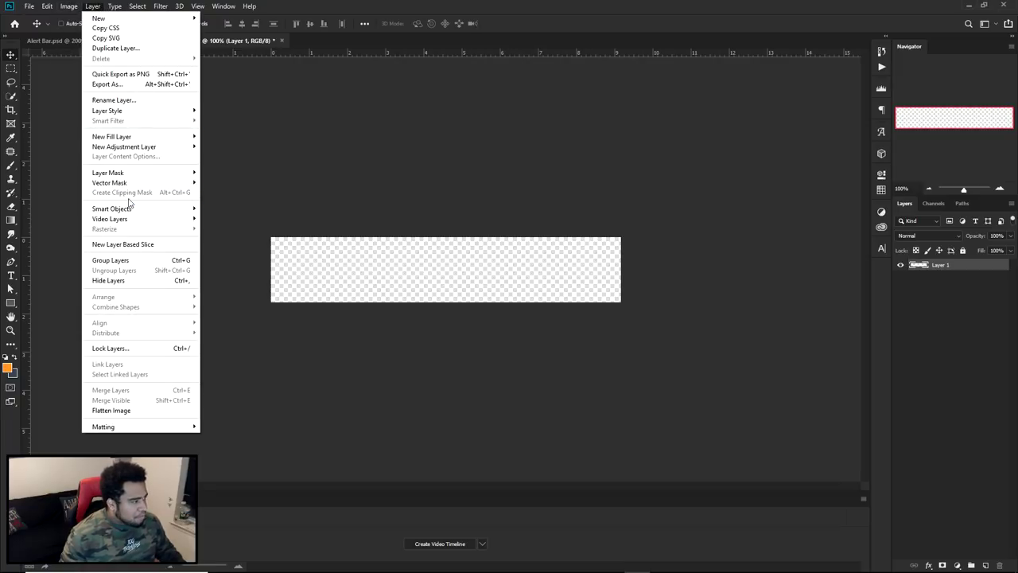
{"action": "mouse_move", "coordinate": [117, 221]}
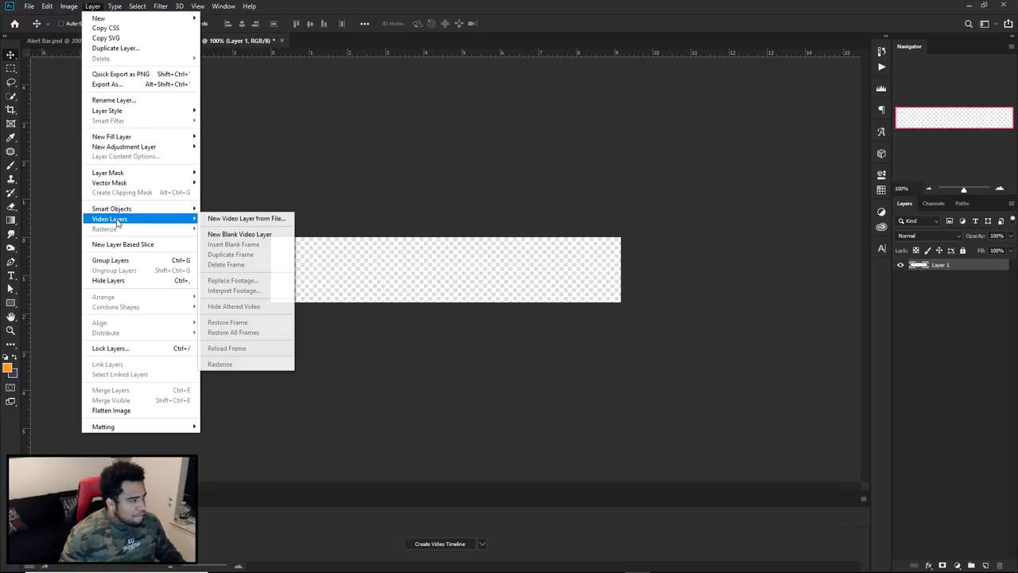
{"action": "left_click", "coordinate": [253, 222]}
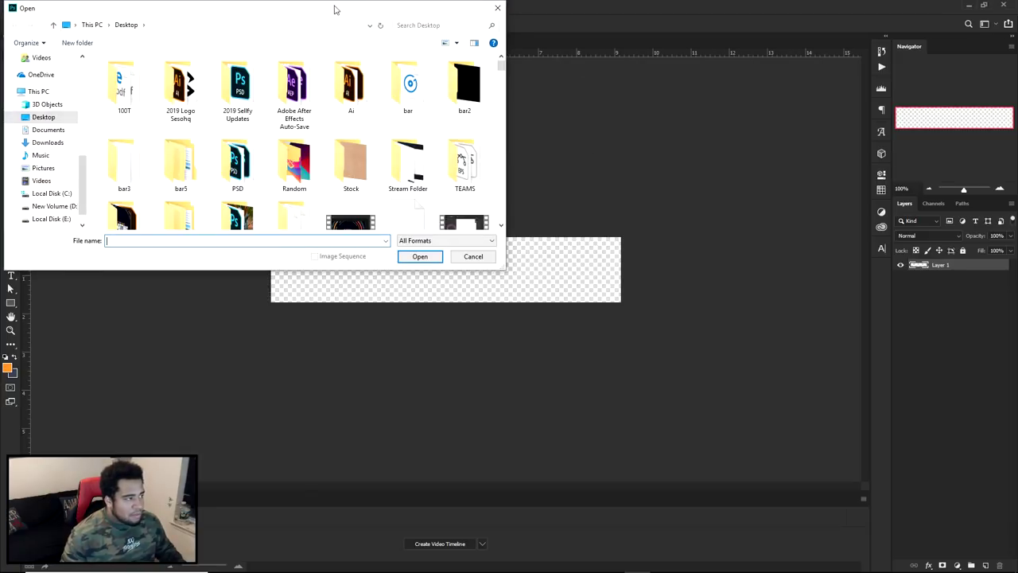
{"action": "left_click_drag", "start_coordinate": [319, 19], "coordinate": [1017, 119]}
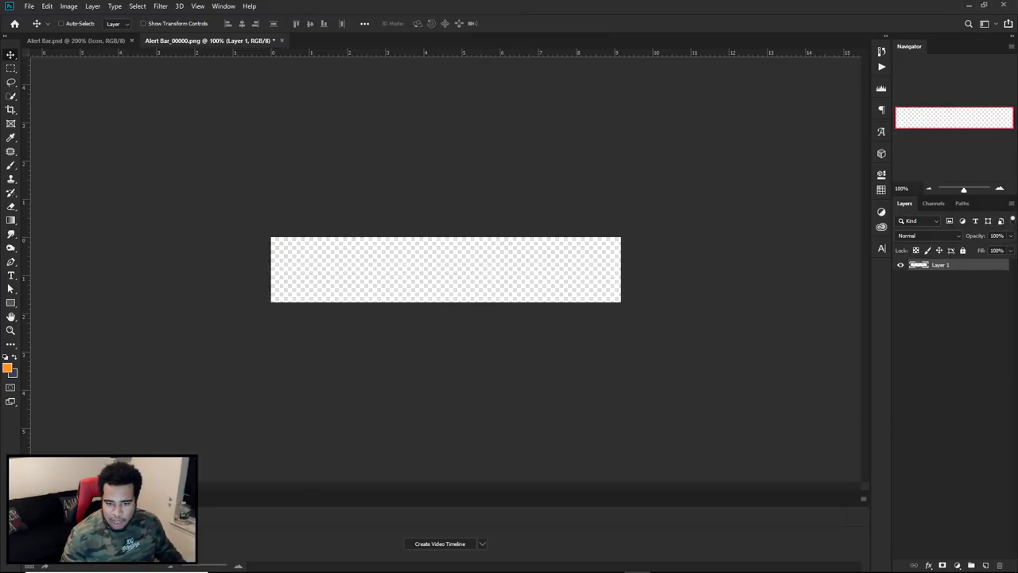
{"action": "left_click_drag", "start_coordinate": [1017, 119], "coordinate": [504, 111]}
{"action": "double_click", "coordinate": [382, 168]}
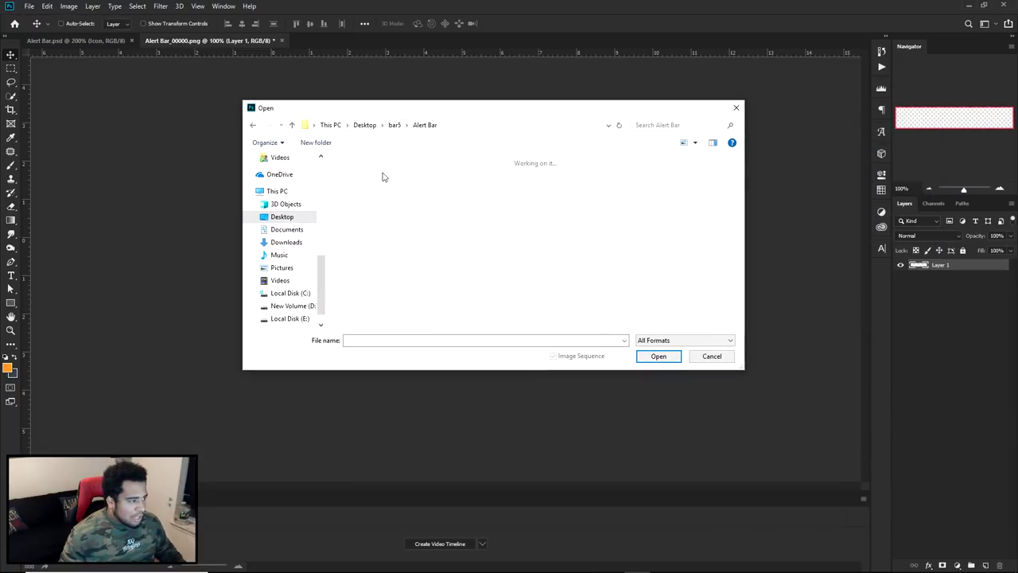
{"action": "left_click", "coordinate": [367, 171]}
{"action": "left_click", "coordinate": [417, 167]}
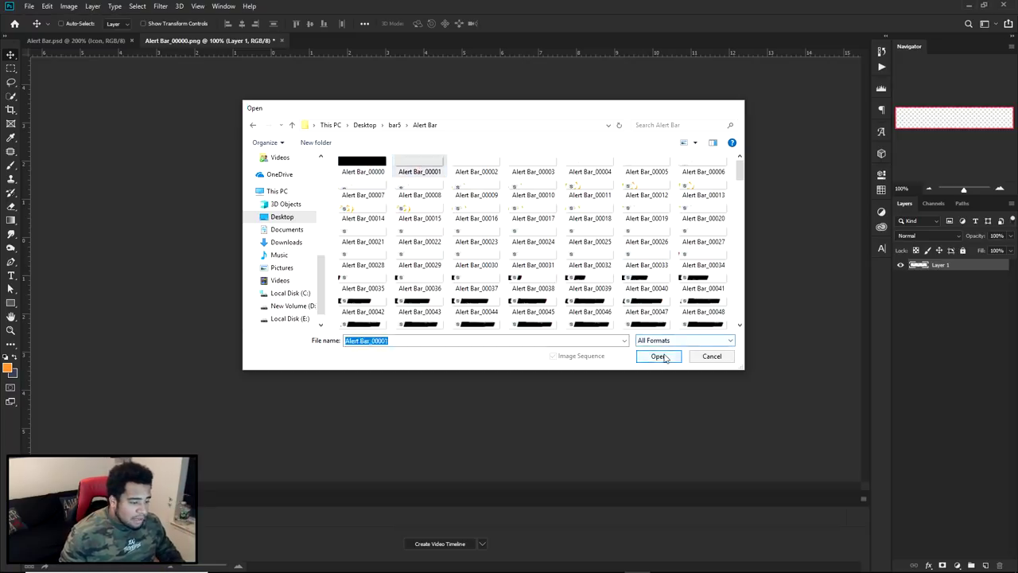
{"action": "left_click", "coordinate": [665, 356]}
Delete the still image layer beneath the video layer and play back the imported bar animation
{"action": "left_click", "coordinate": [965, 278]}
{"action": "key", "text": "Delete"}
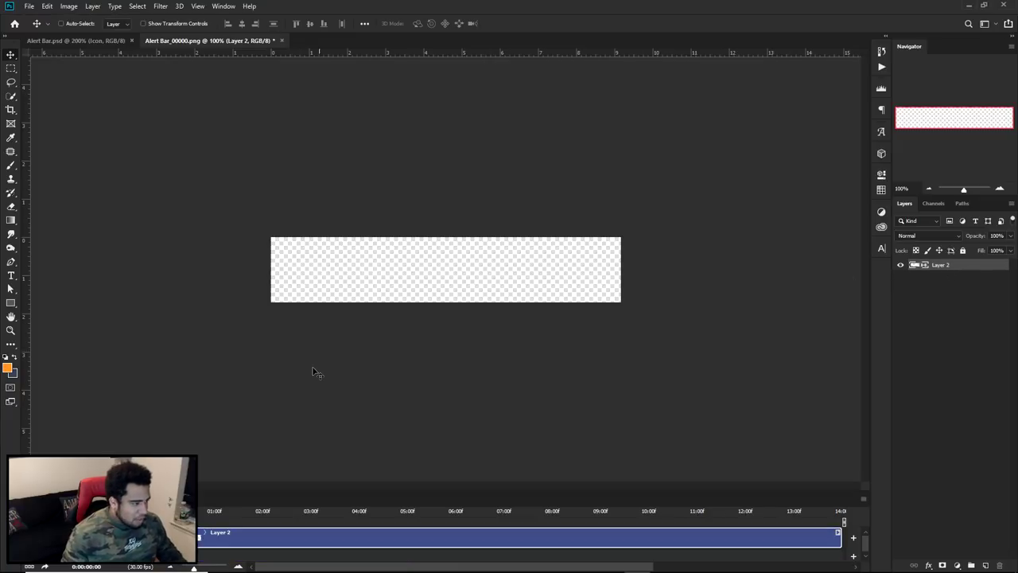
{"action": "key", "text": "space"}
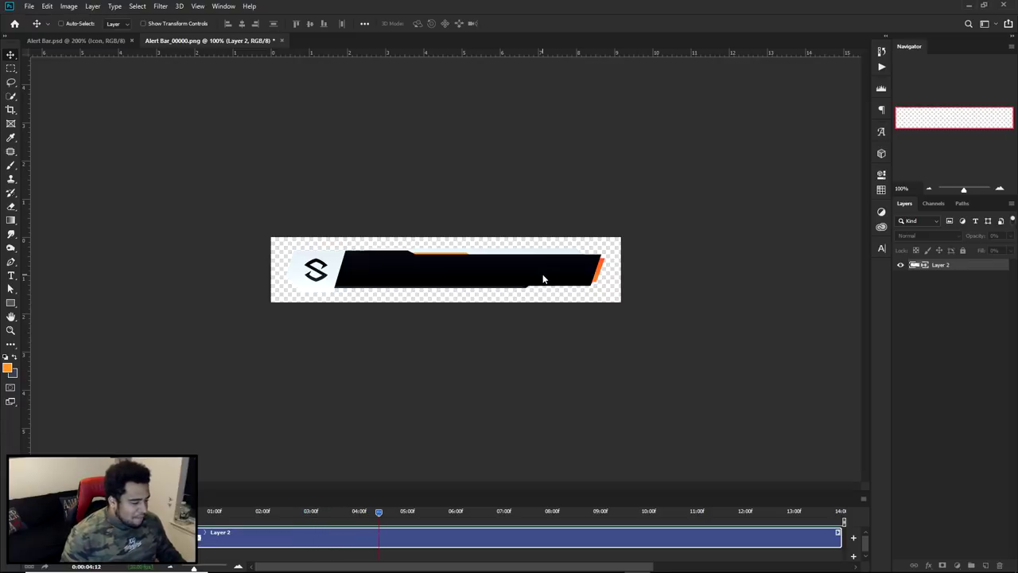
Stop the playback and start a Save for Web (Legacy) export of the bar animation
{"action": "key", "text": "space"}
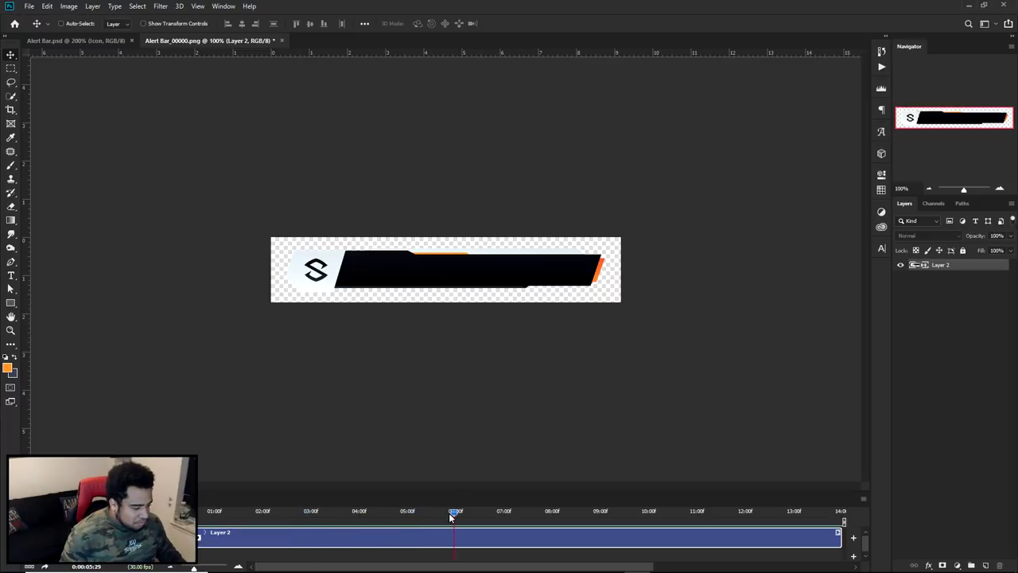
{"action": "key", "text": "ctrl"}
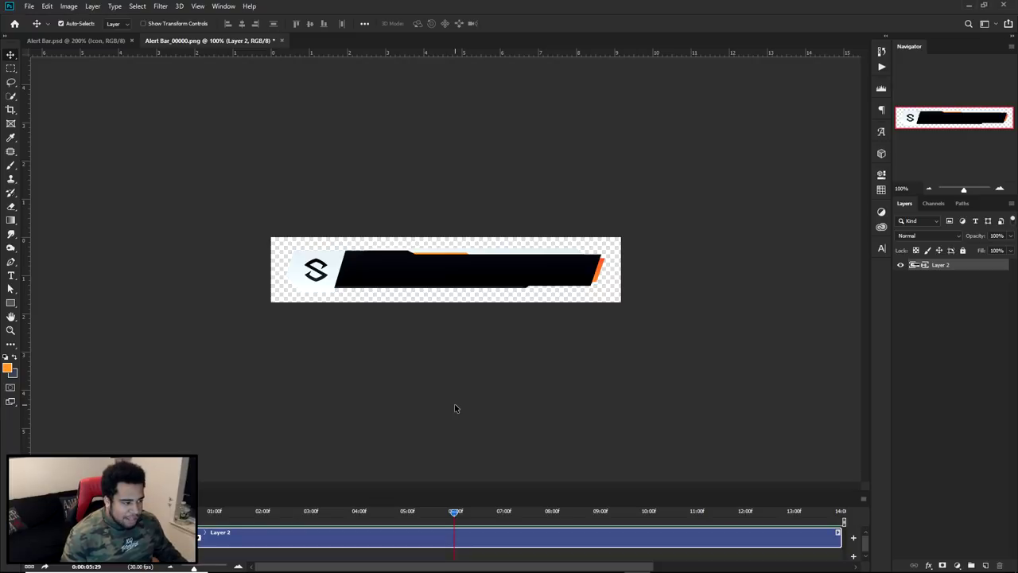
{"action": "key", "text": "ctrl+alt+shift+s"}
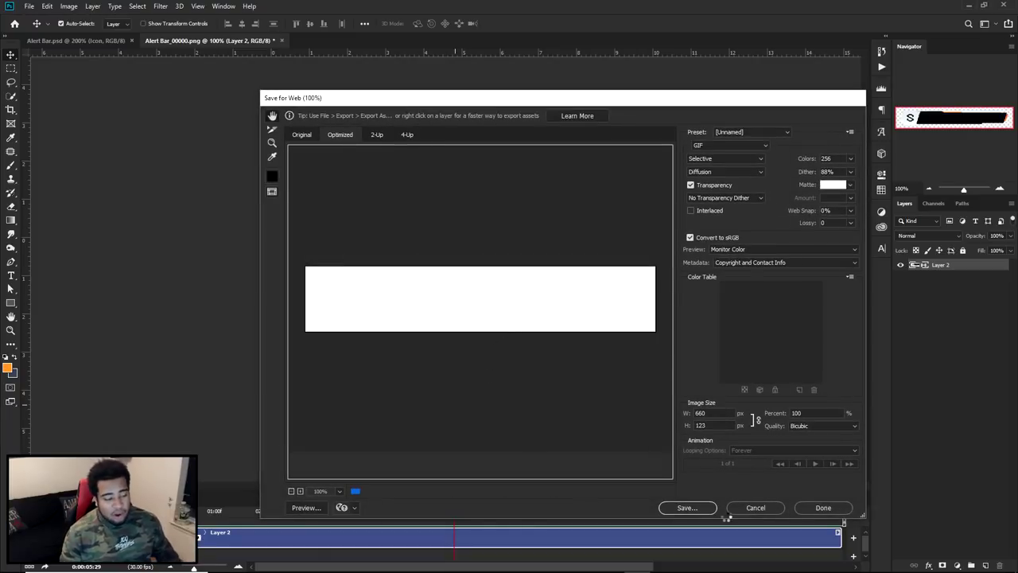
{"action": "key", "text": "Escape"}
{"action": "left_click", "coordinate": [28, 5]}
{"action": "mouse_move", "coordinate": [58, 150]}
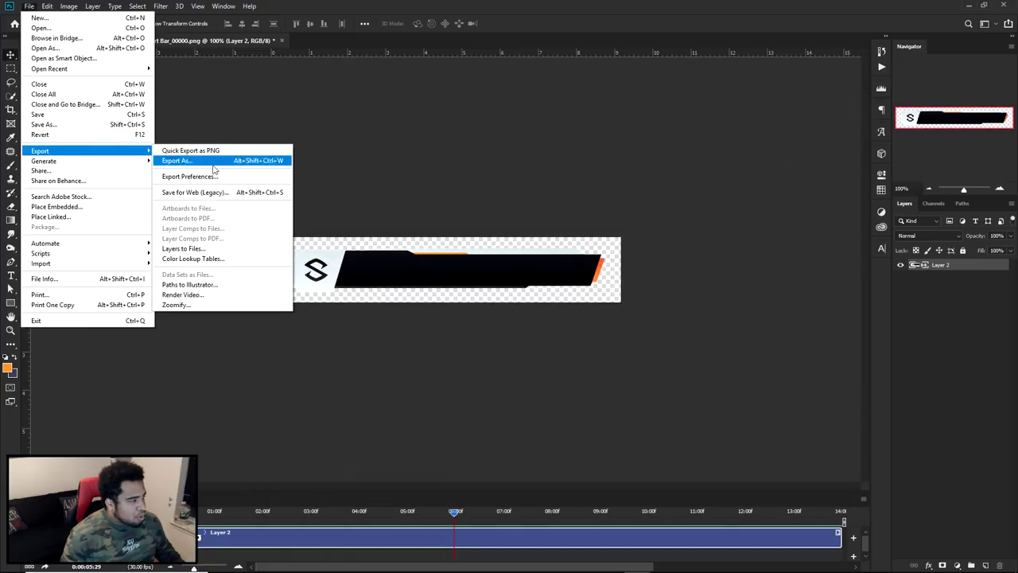
{"action": "left_click", "coordinate": [207, 193]}
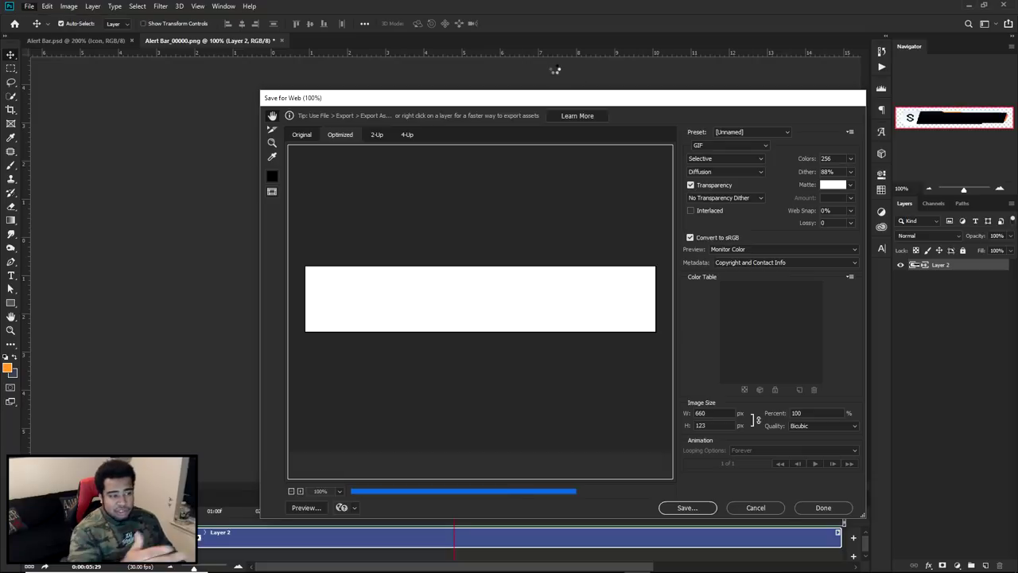
{"action": "left_click_drag", "start_coordinate": [556, 73], "coordinate": [579, 59]}
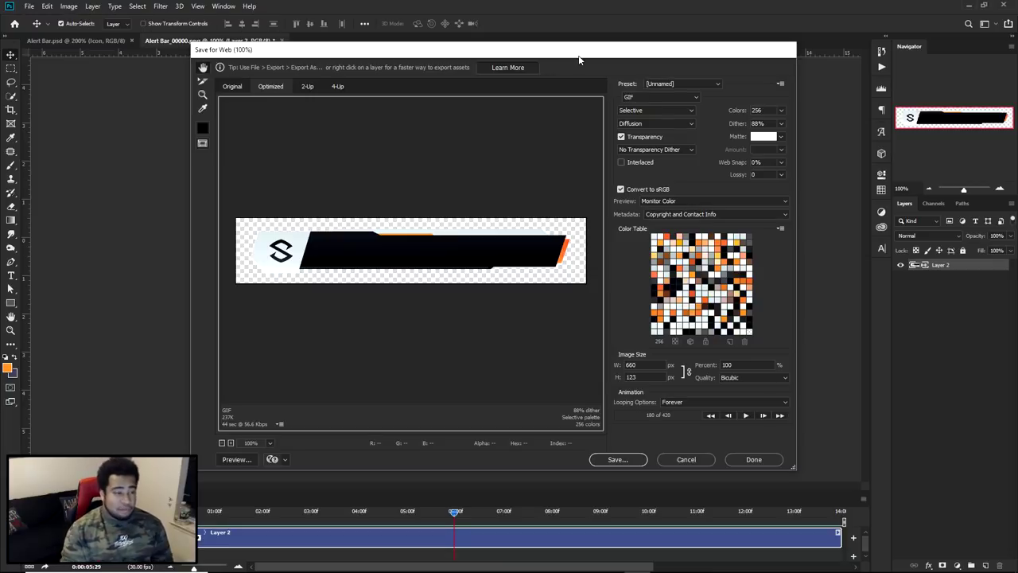
Set the export format to GIF with a Selective palette and Diffusion dithering
{"action": "left_click", "coordinate": [638, 98]}
{"action": "left_click", "coordinate": [638, 98]}
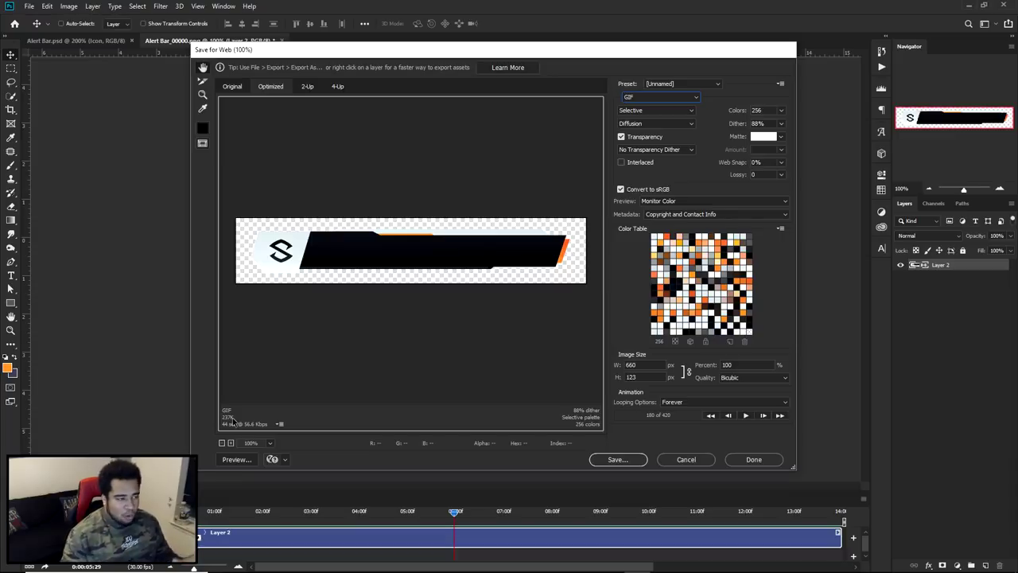
{"action": "left_click", "coordinate": [646, 98]}
{"action": "left_click", "coordinate": [645, 99]}
{"action": "left_click", "coordinate": [643, 99]}
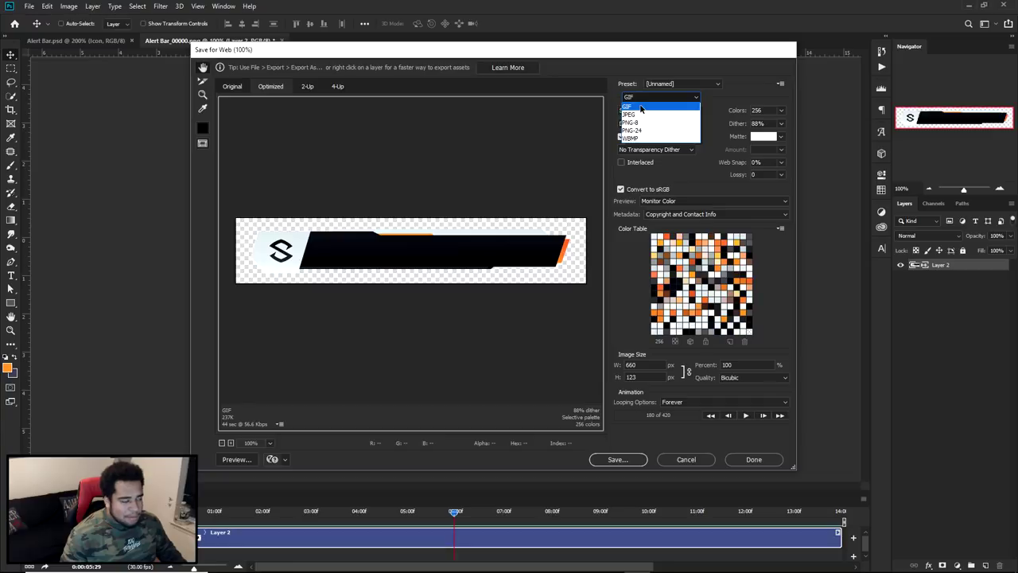
{"action": "left_click", "coordinate": [641, 106]}
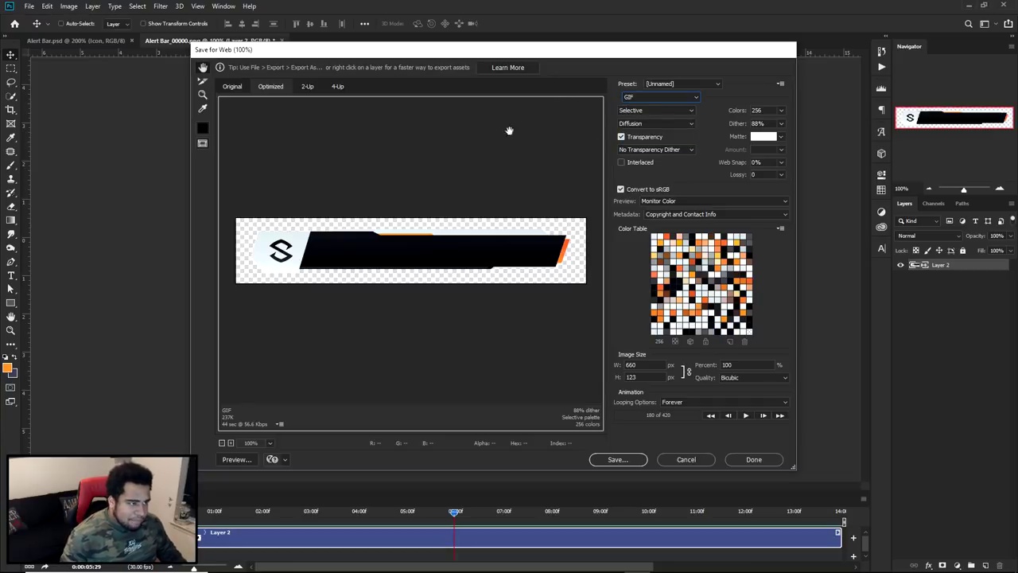
{"action": "left_click", "coordinate": [670, 111]}
{"action": "left_click", "coordinate": [671, 111]}
{"action": "left_click", "coordinate": [654, 124]}
{"action": "left_click", "coordinate": [654, 124]}
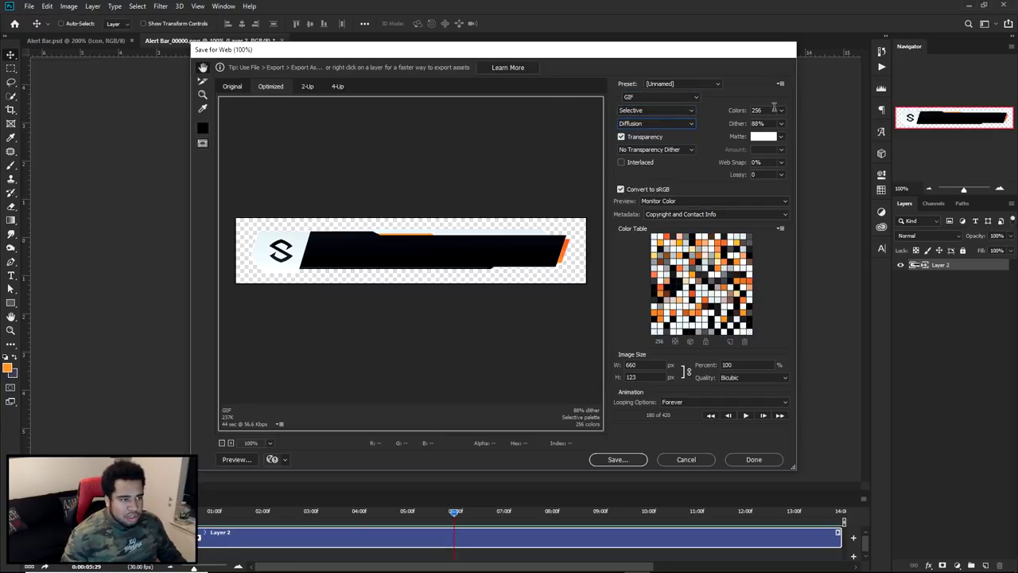
Try reducing the GIF palette to 128 colors, and return it to 256
{"action": "left_click", "coordinate": [780, 110]}
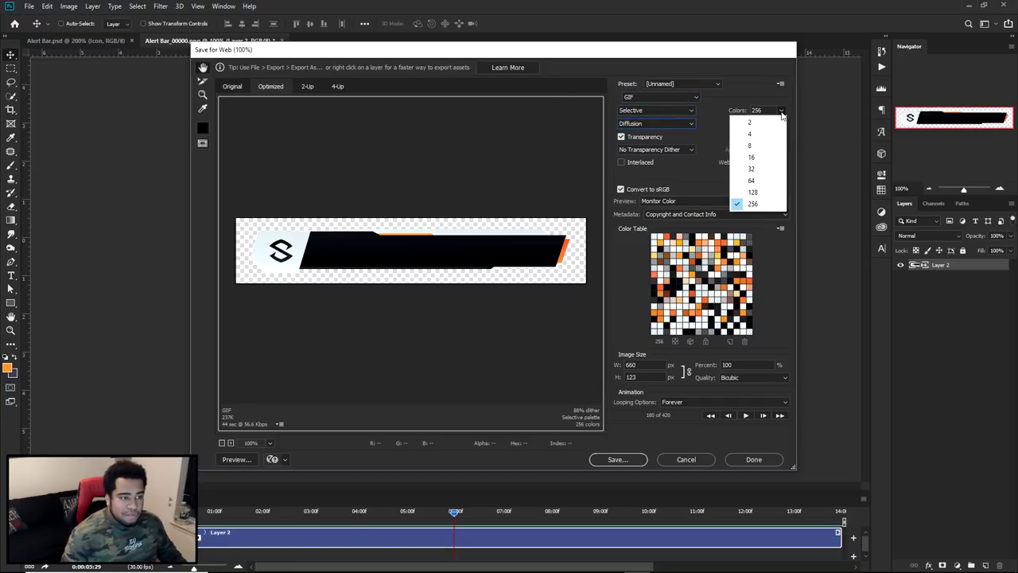
{"action": "left_click", "coordinate": [753, 192]}
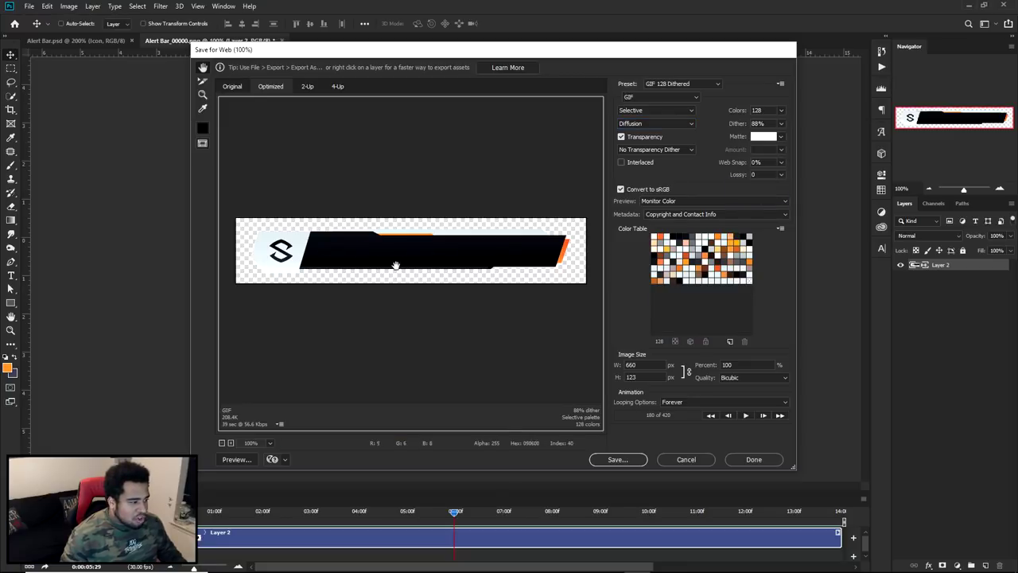
{"action": "left_click", "coordinate": [781, 110]}
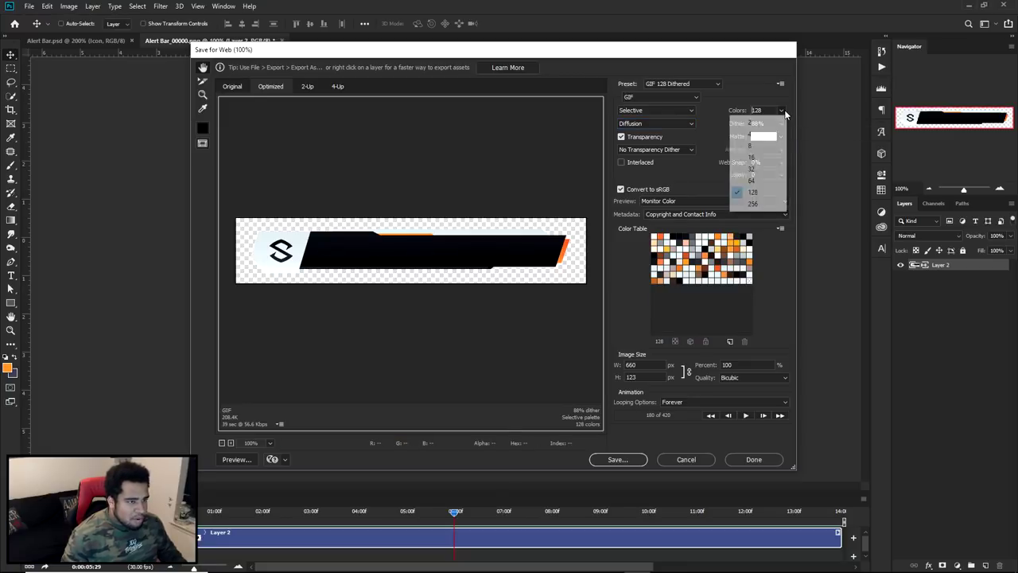
{"action": "left_click", "coordinate": [754, 204]}
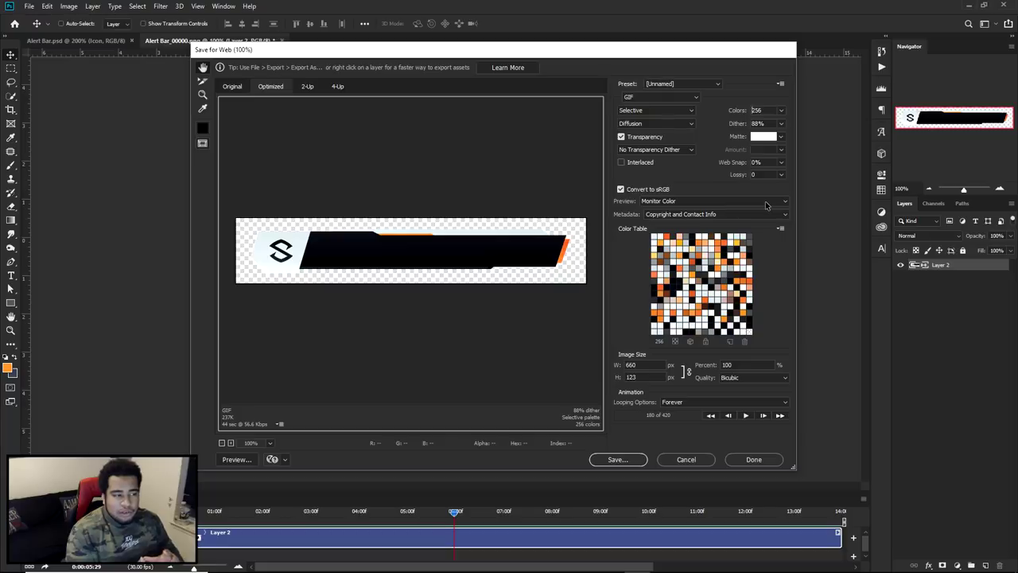
Try a dither amount of 100% for the GIF, and set it back to 88%
{"action": "left_click", "coordinate": [772, 125]}
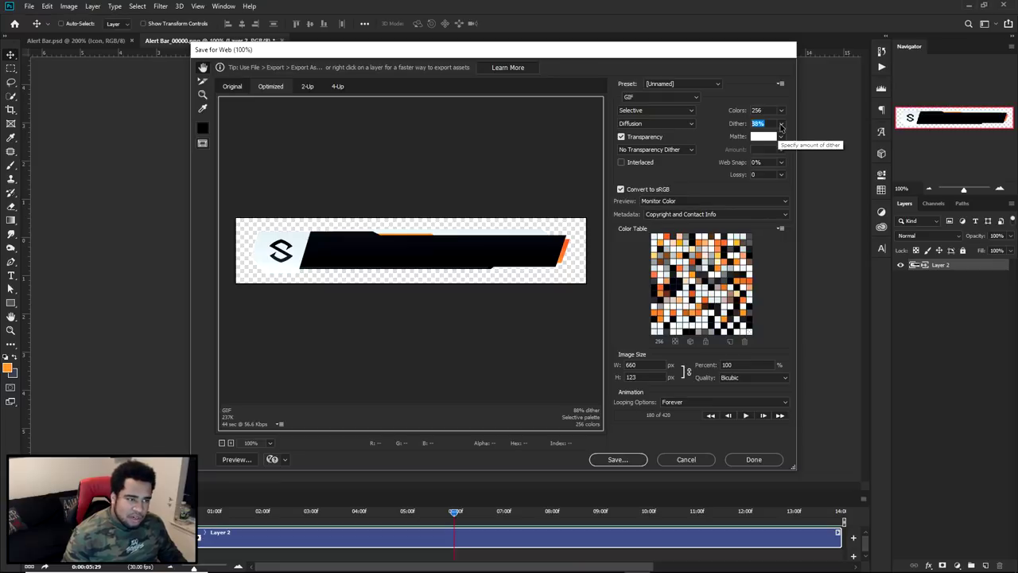
{"action": "left_click", "coordinate": [781, 127]}
{"action": "left_click_drag", "start_coordinate": [779, 137], "coordinate": [786, 137]}
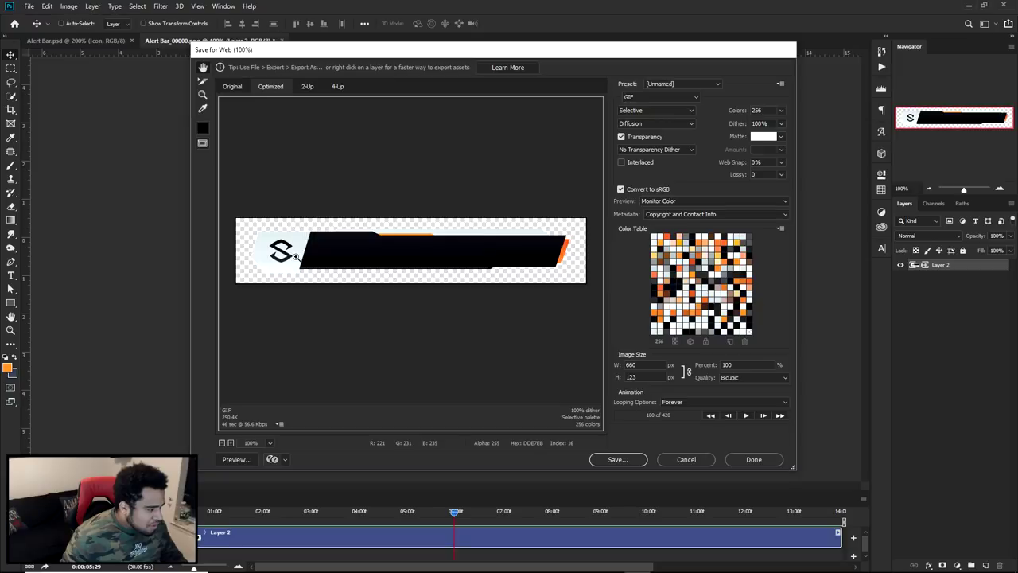
{"action": "left_click", "coordinate": [767, 124]}
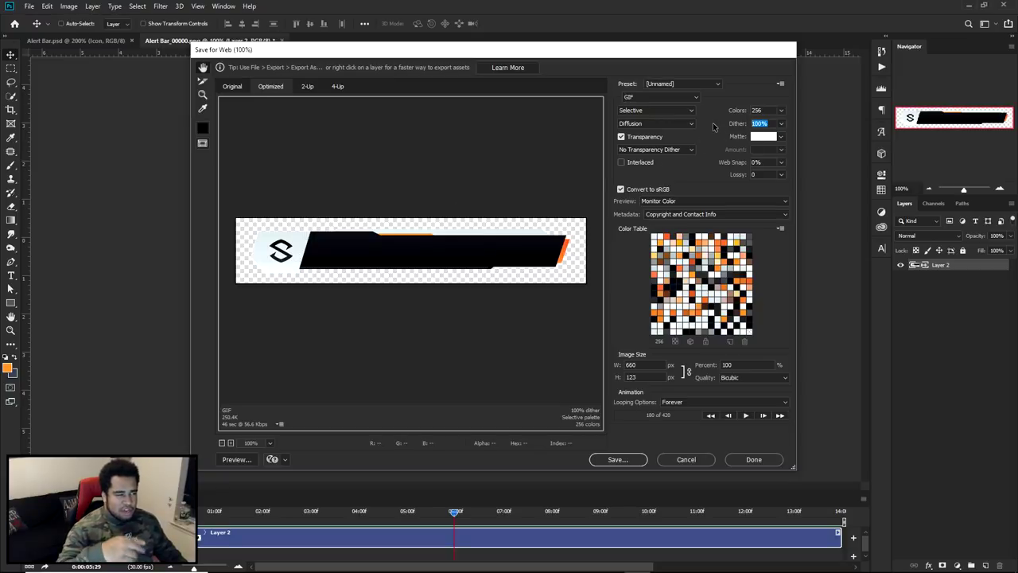
{"action": "type", "text": "88"}
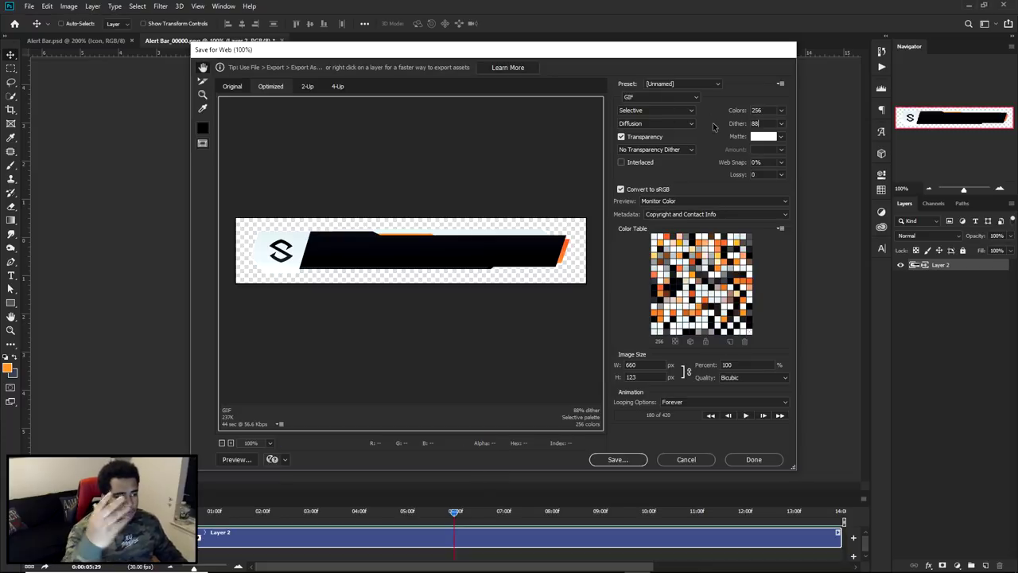
Compare the GIF preview at 0% dither, and restore the dither amount to 88%
{"action": "left_click", "coordinate": [784, 124]}
{"action": "left_click_drag", "start_coordinate": [754, 141], "coordinate": [729, 138]}
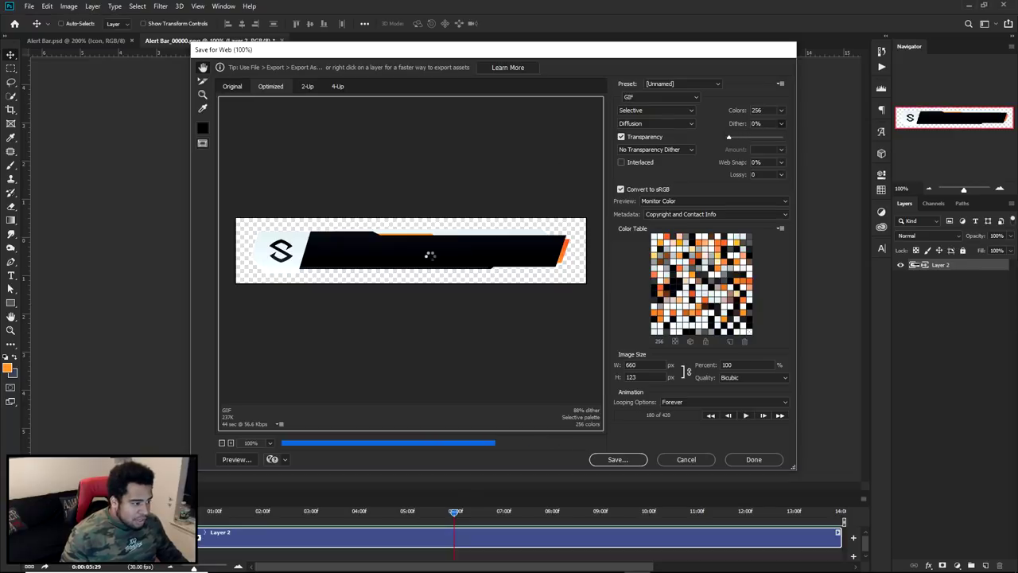
{"action": "left_click", "coordinate": [785, 124]}
{"action": "left_click_drag", "start_coordinate": [729, 138], "coordinate": [727, 139]}
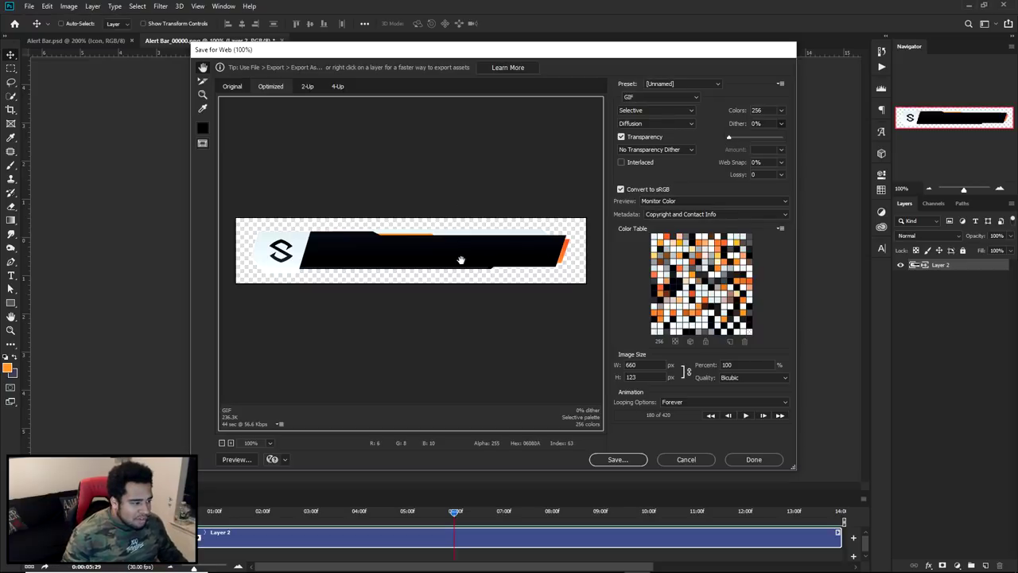
{"action": "left_click_drag", "start_coordinate": [731, 141], "coordinate": [776, 138]}
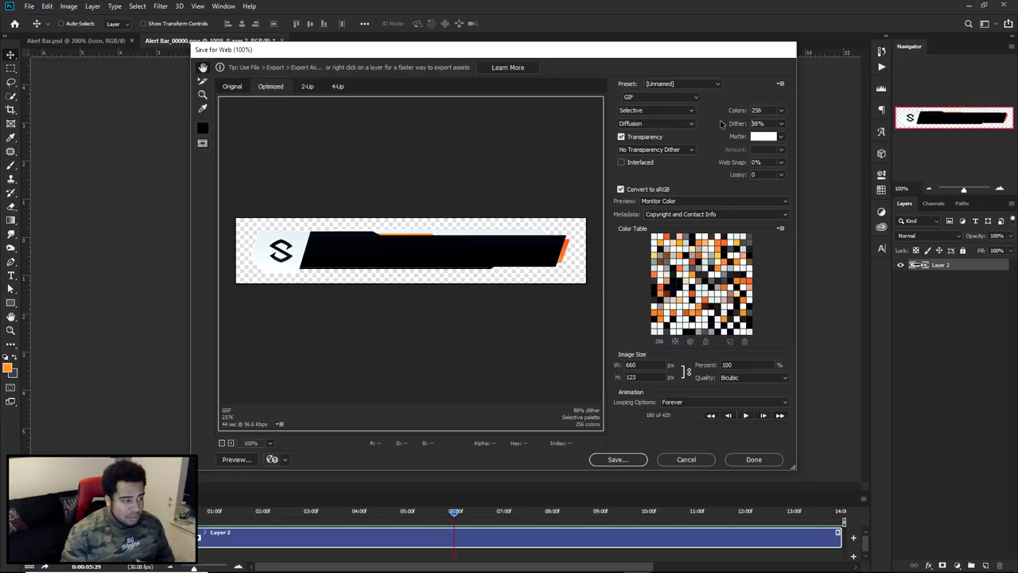
Save the optimized GIF in the bar5 folder under the name Alert follow
{"action": "left_click", "coordinate": [618, 459]}
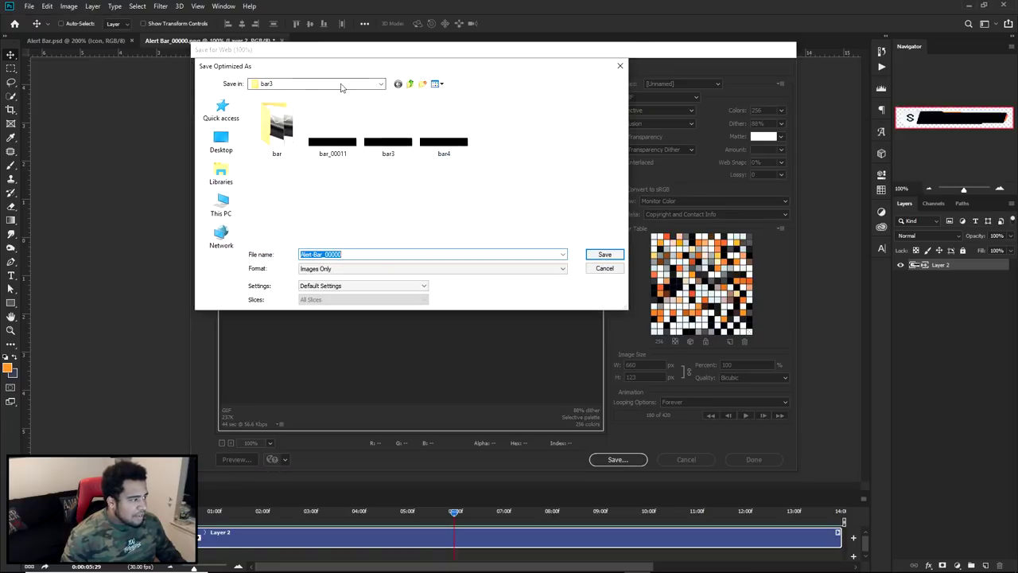
{"action": "left_click", "coordinate": [342, 86]}
{"action": "left_click", "coordinate": [291, 118]}
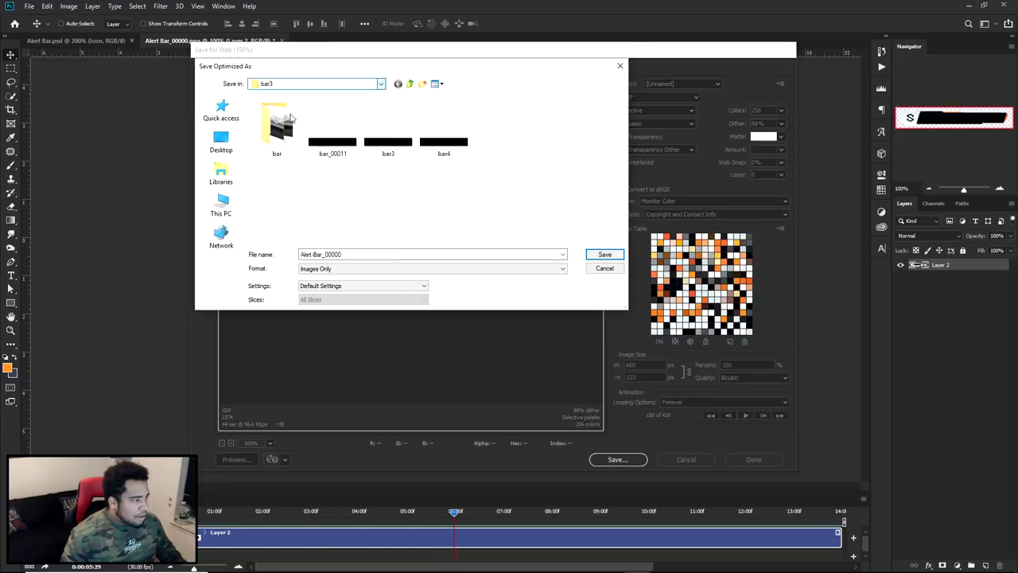
{"action": "double_click", "coordinate": [389, 204]}
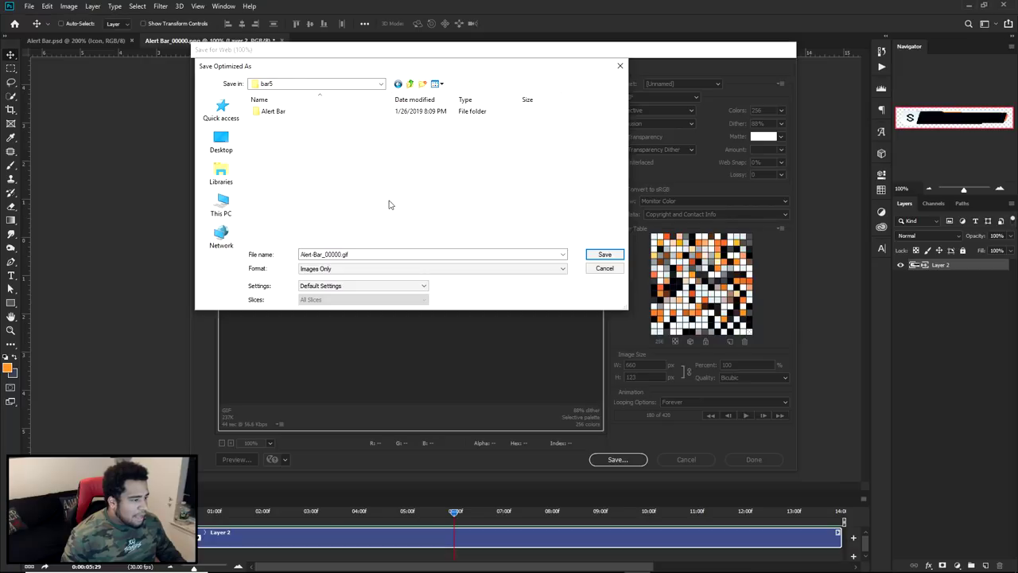
{"action": "left_click", "coordinate": [355, 254]}
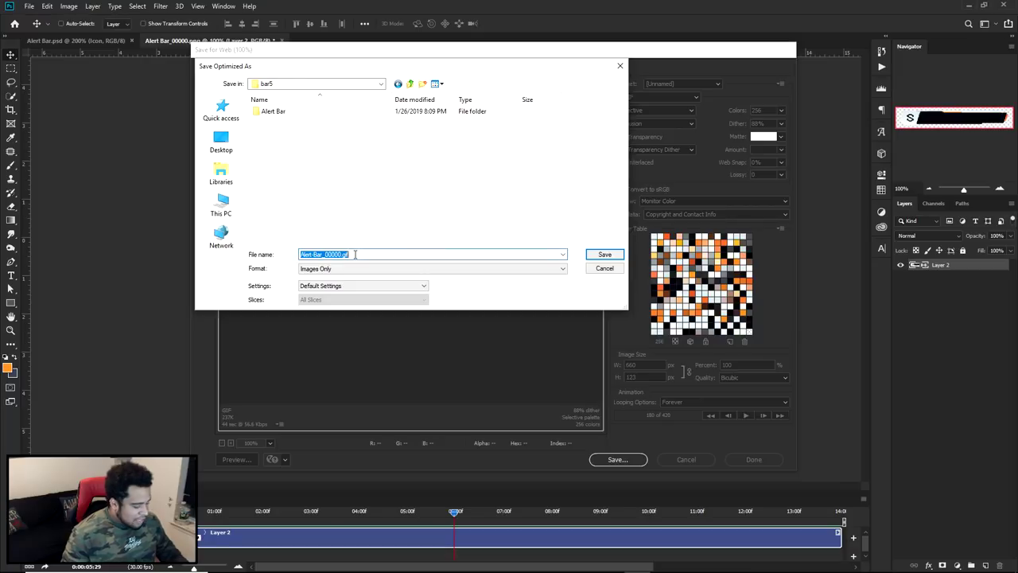
{"action": "type", "text": "Alert follow"}
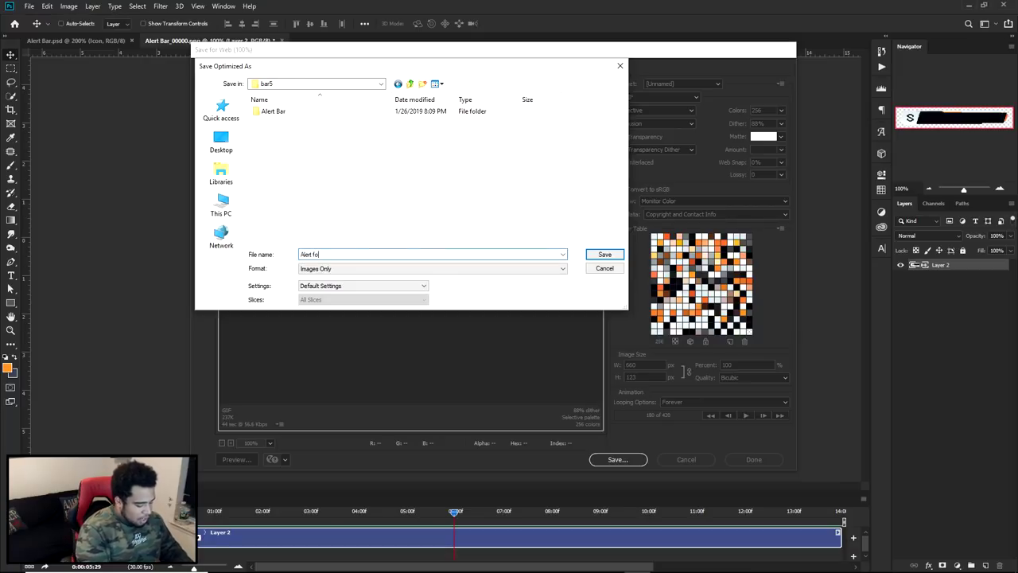
{"action": "left_click", "coordinate": [605, 255]}
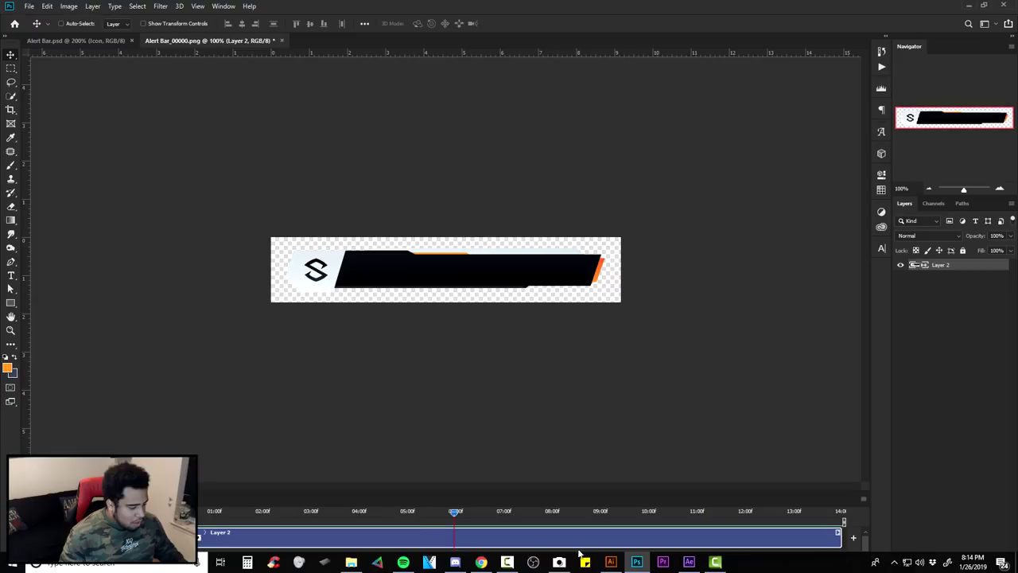
Switch to File Explorer and check the exported GIF in the bar5 folder
{"action": "mouse_move", "coordinate": [354, 565]}
{"action": "left_click", "coordinate": [356, 531]}
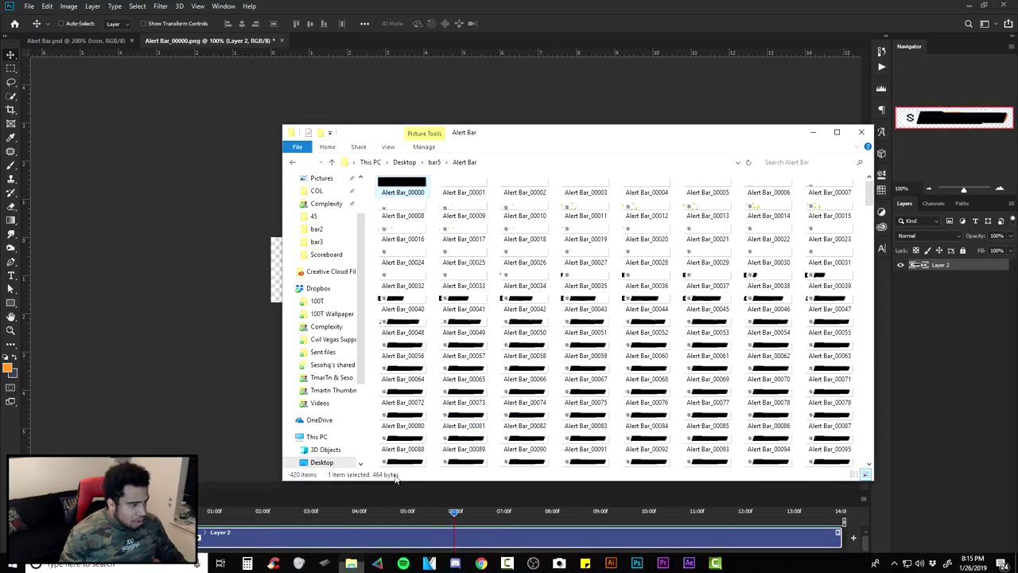
{"action": "left_click", "coordinate": [436, 163]}
{"action": "left_click", "coordinate": [477, 215]}
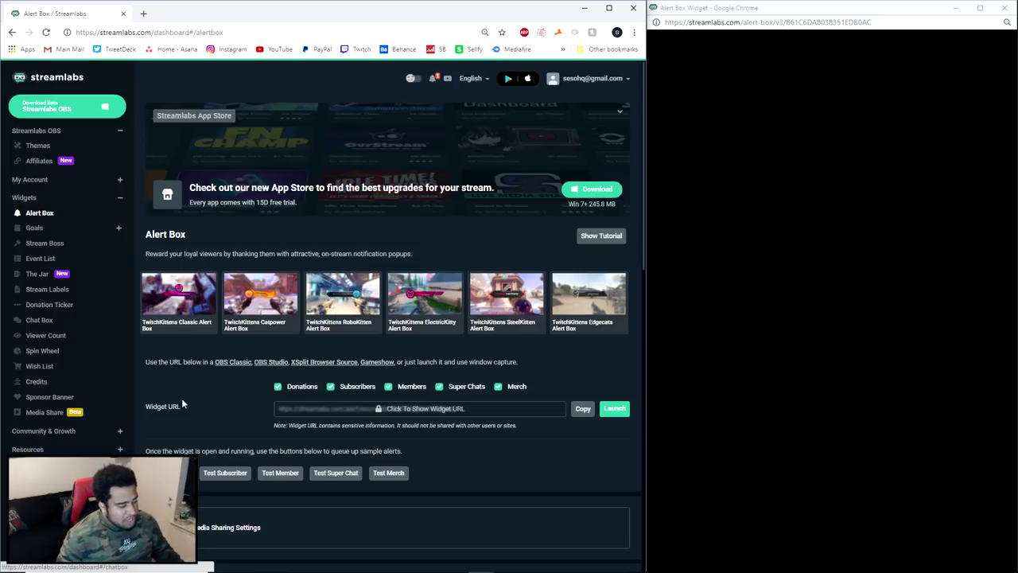
Send a test subscriber alert from the Streamlabs Alert Box page and watch it play in the widget window
{"action": "left_click_drag", "start_coordinate": [183, 406], "coordinate": [148, 412]}
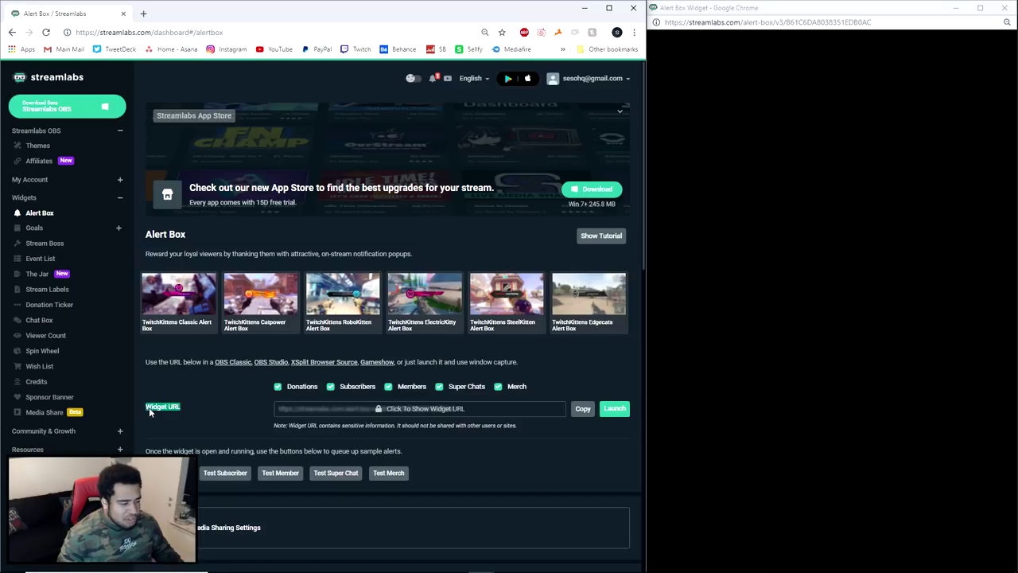
{"action": "left_click", "coordinate": [796, 101]}
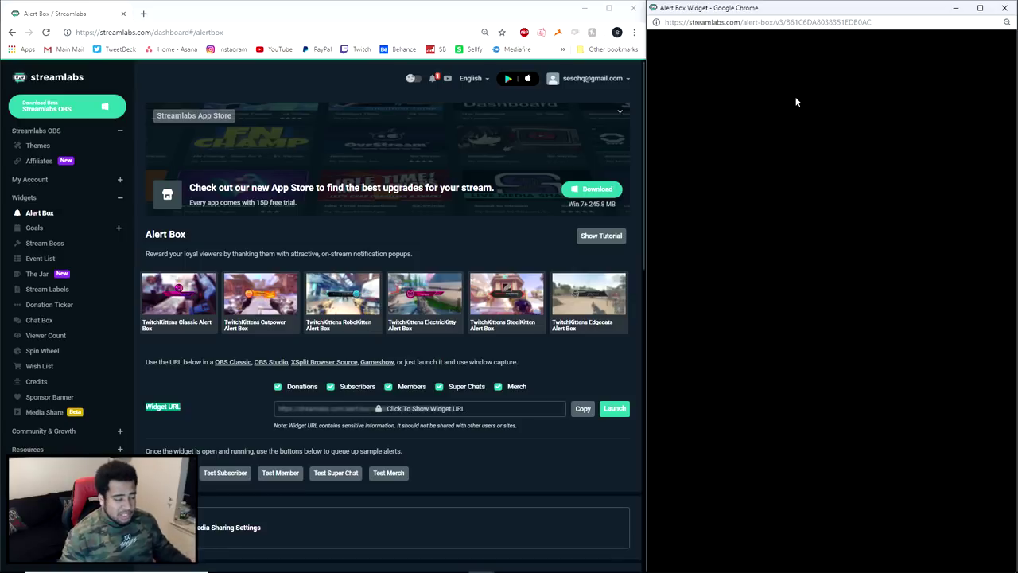
{"action": "left_click", "coordinate": [222, 477]}
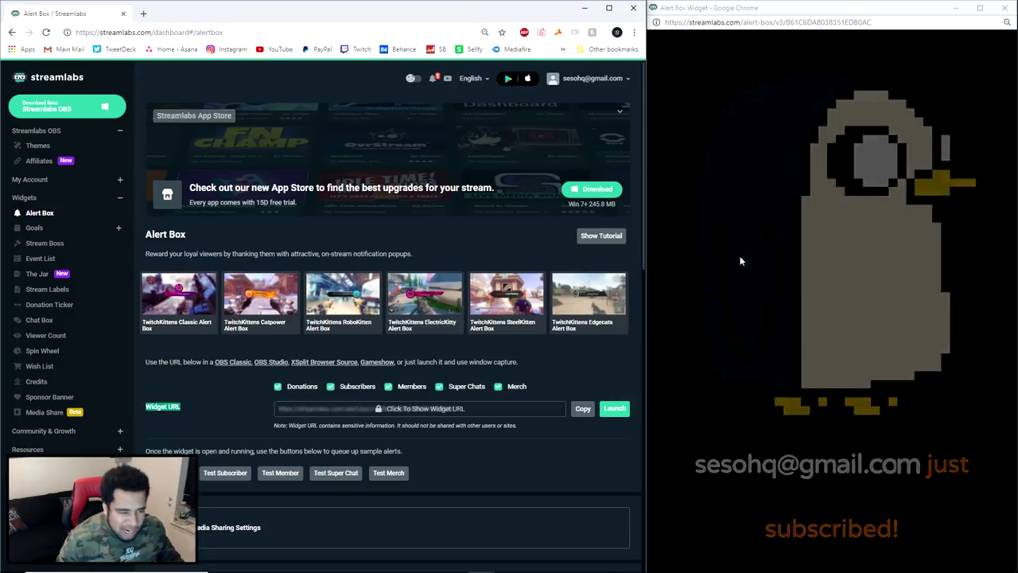
{"action": "left_click", "coordinate": [770, 273]}
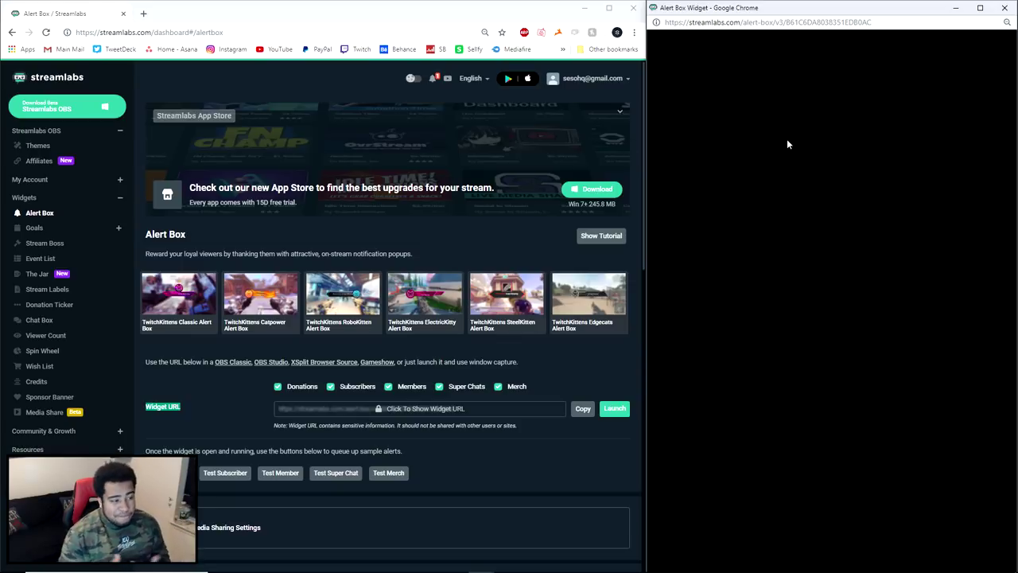
Set the subscriber alert layout to text over the image, save the settings, and test it with a sample subscriber alert
{"action": "scroll", "coordinate": [388, 250], "scroll_direction": "down", "scroll_amount": 6}
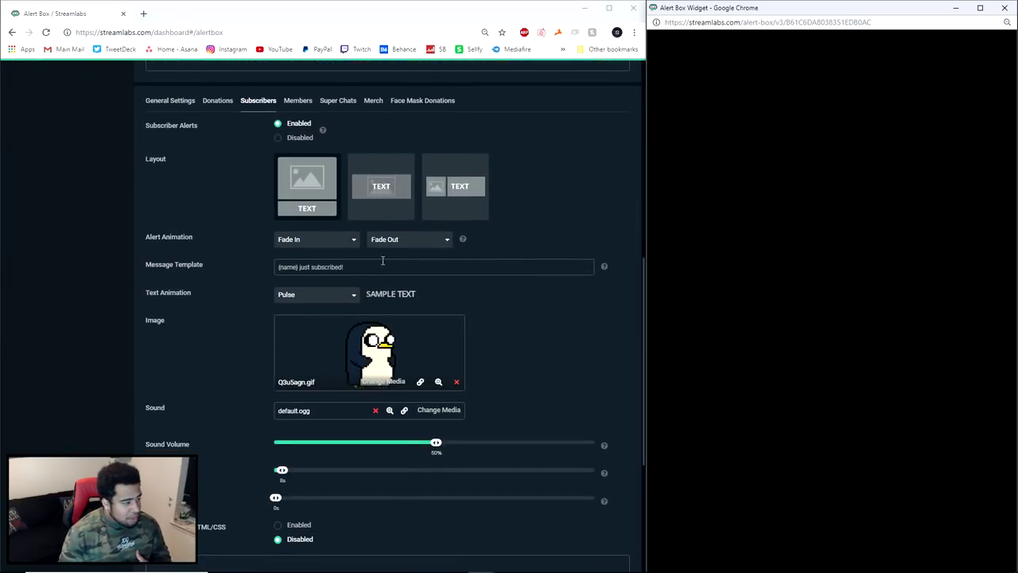
{"action": "left_click", "coordinate": [182, 160]}
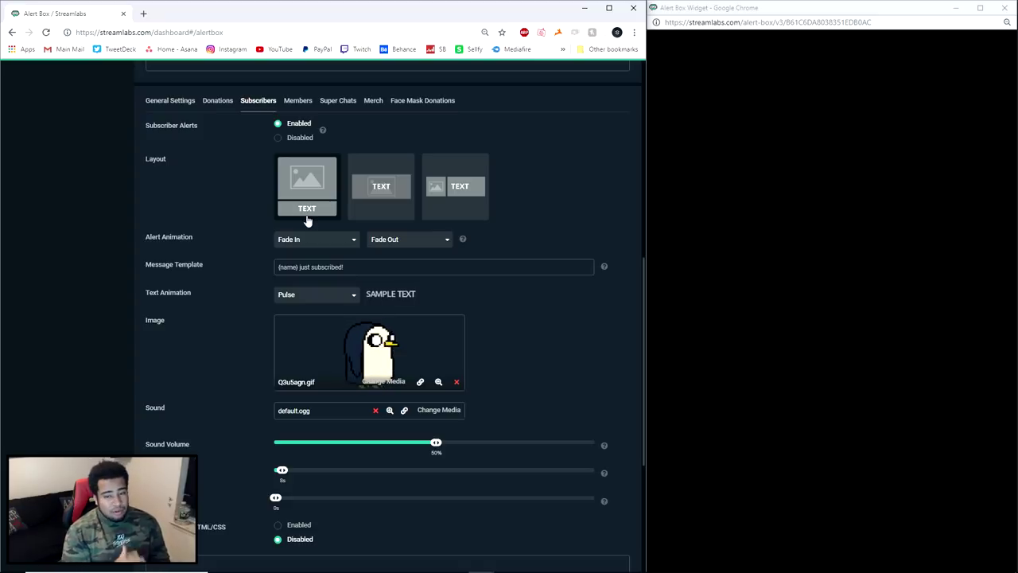
{"action": "left_click", "coordinate": [391, 198]}
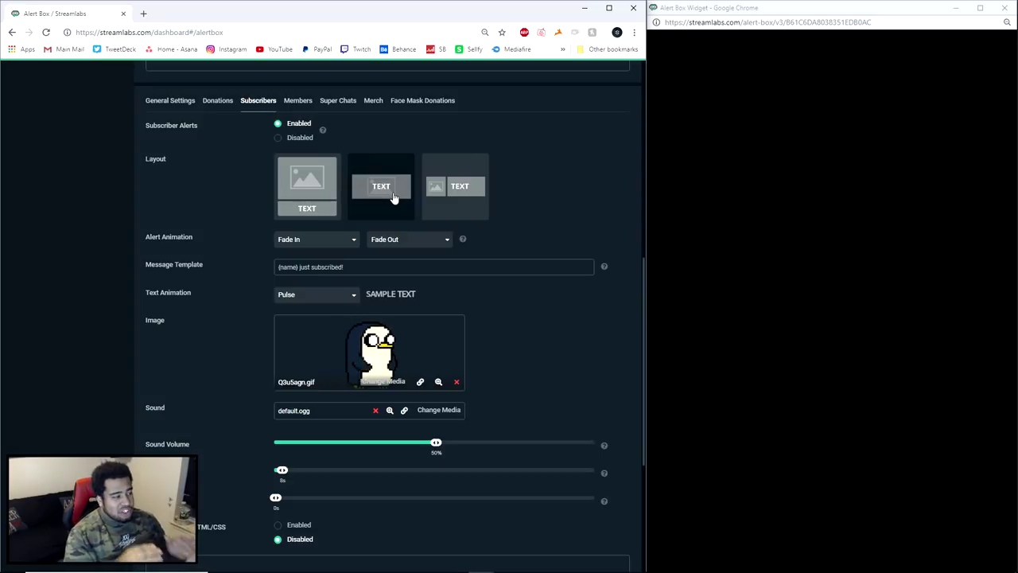
{"action": "scroll", "coordinate": [393, 198], "scroll_direction": "down", "scroll_amount": 3}
{"action": "left_click", "coordinate": [388, 553]}
{"action": "scroll", "coordinate": [378, 461], "scroll_direction": "up", "scroll_amount": 15}
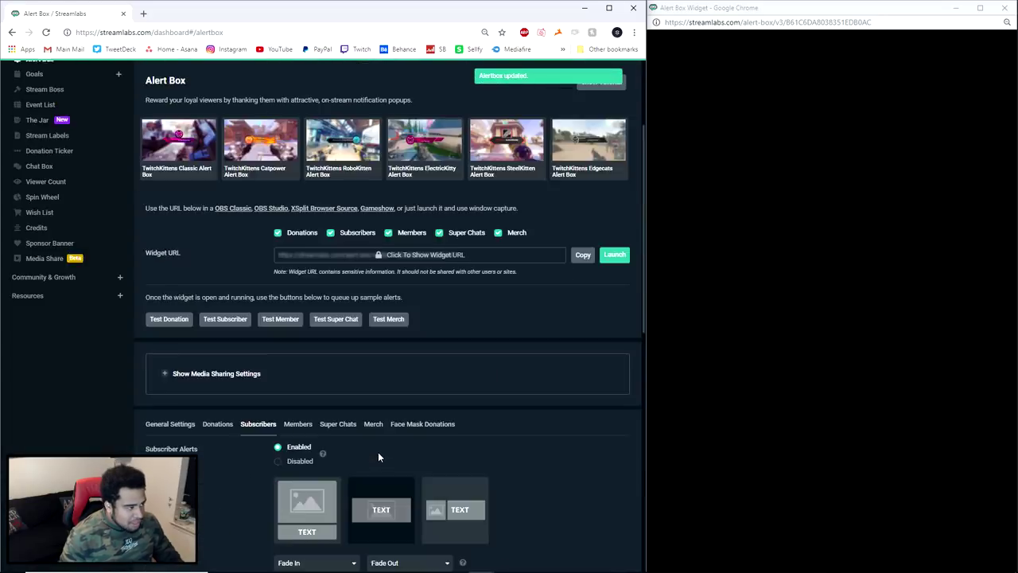
{"action": "left_click", "coordinate": [228, 472]}
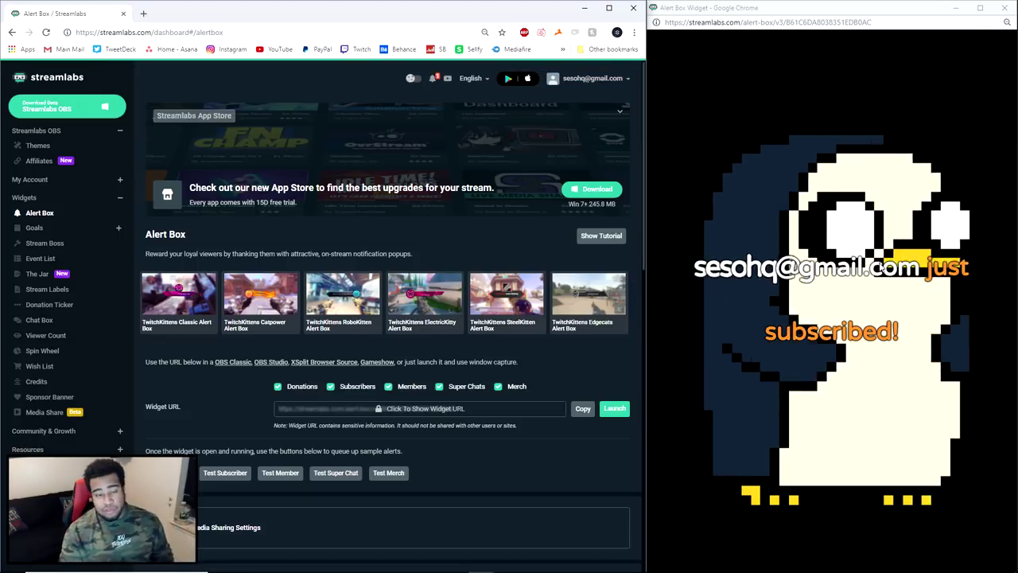
Save the Alert Box settings again and send another test subscriber alert to the widget window
{"action": "scroll", "coordinate": [315, 231], "scroll_direction": "down", "scroll_amount": 3}
{"action": "scroll", "coordinate": [321, 249], "scroll_direction": "down", "scroll_amount": 2}
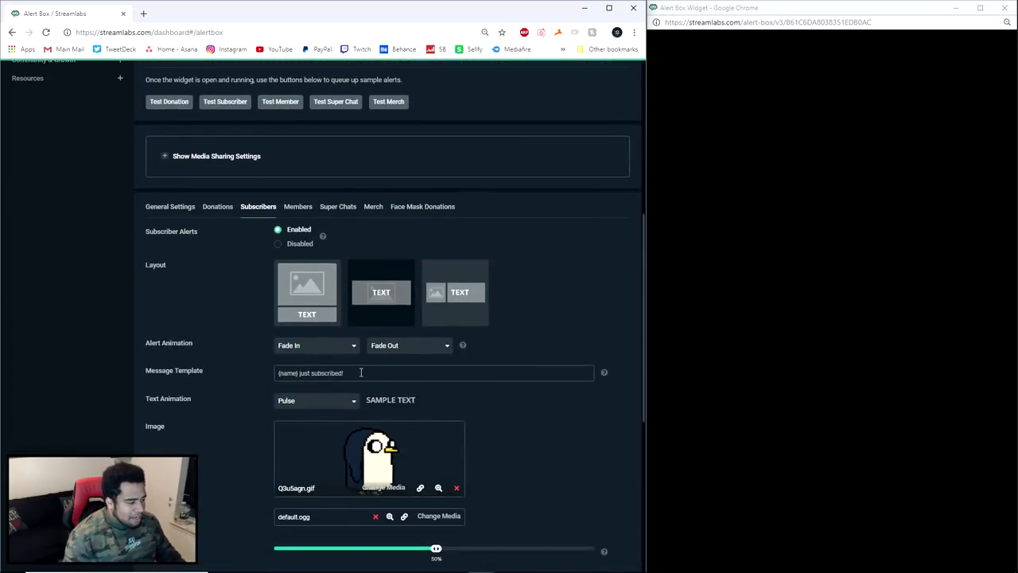
{"action": "scroll", "coordinate": [211, 443], "scroll_direction": "down", "scroll_amount": 5}
{"action": "left_click", "coordinate": [389, 552]}
{"action": "scroll", "coordinate": [335, 410], "scroll_direction": "up", "scroll_amount": 2}
{"action": "scroll", "coordinate": [335, 410], "scroll_direction": "up", "scroll_amount": 6}
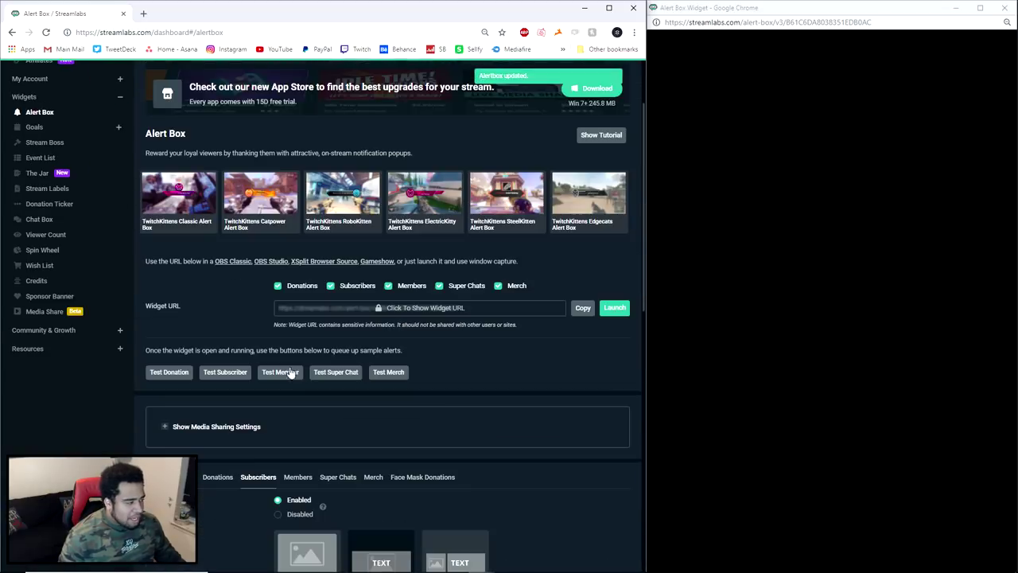
{"action": "left_click", "coordinate": [228, 372]}
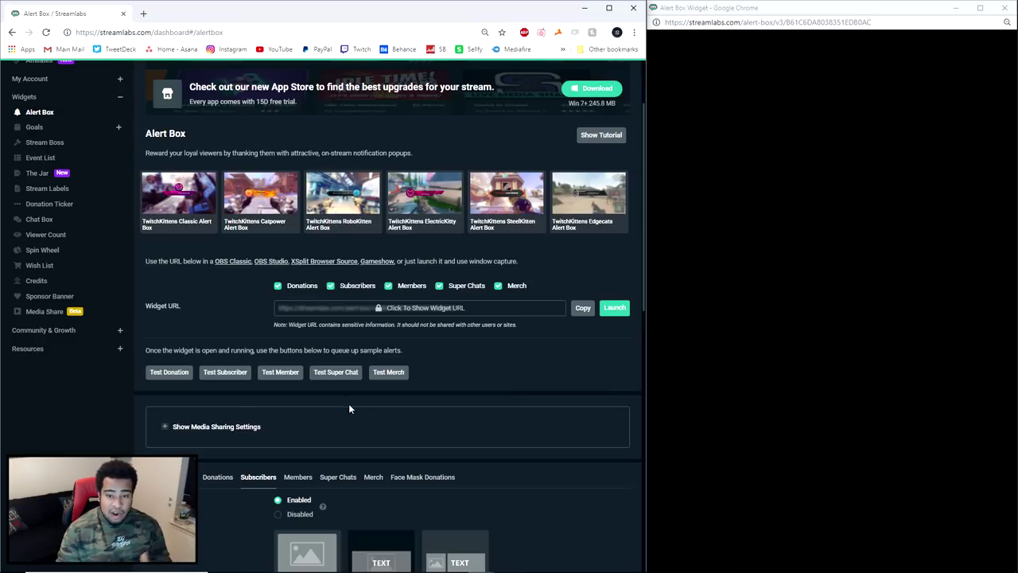
Switch to Photoshop, hide the character settings, and examine the subscriber heading on the alert bar up close
{"action": "left_click", "coordinate": [482, 562]}
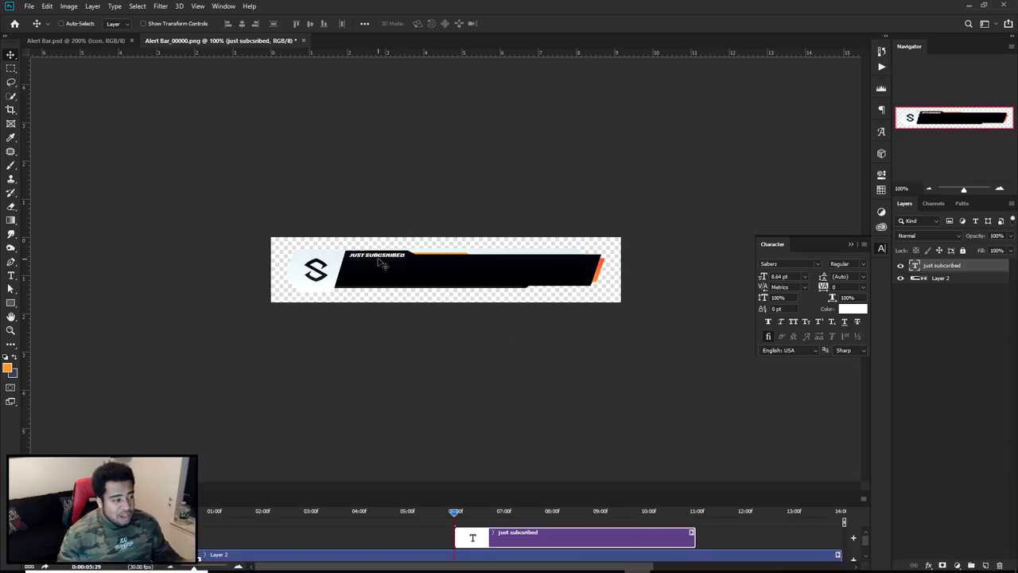
{"action": "key", "text": "ctrl+plus"}
{"action": "key", "text": "ctrl+plus"}
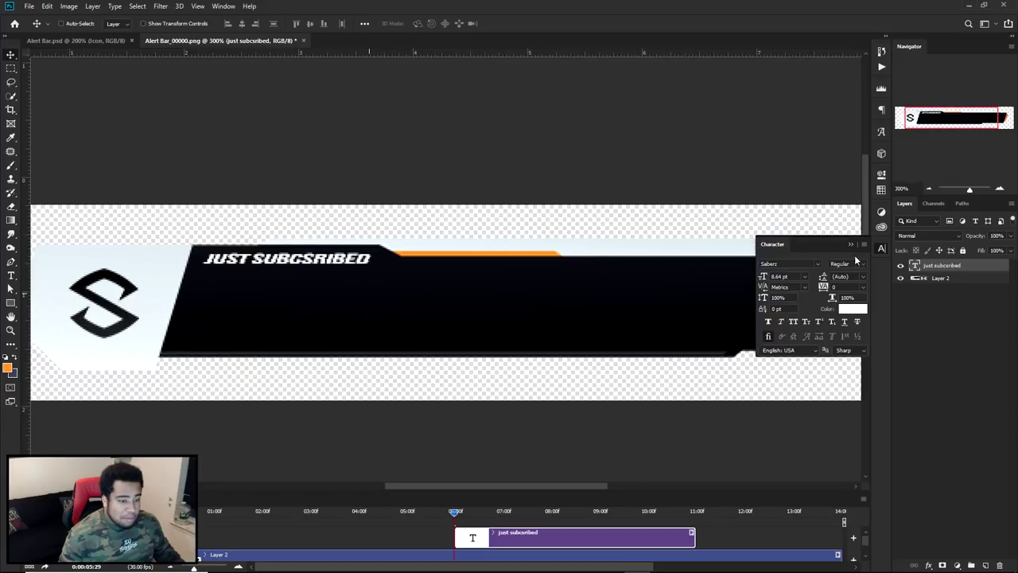
{"action": "left_click", "coordinate": [880, 250]}
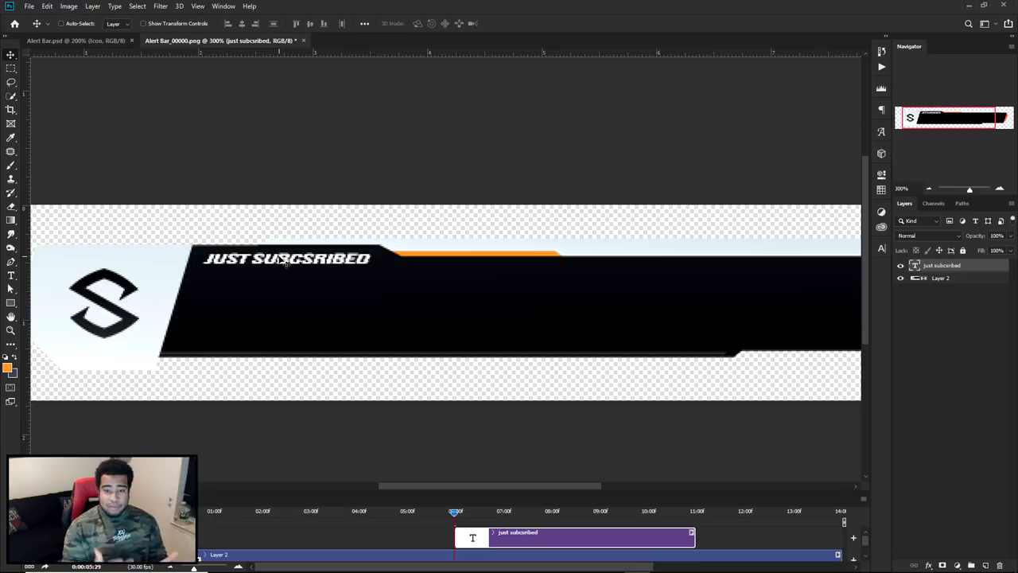
{"action": "scroll", "coordinate": [284, 263], "scroll_direction": "down", "scroll_amount": 1}
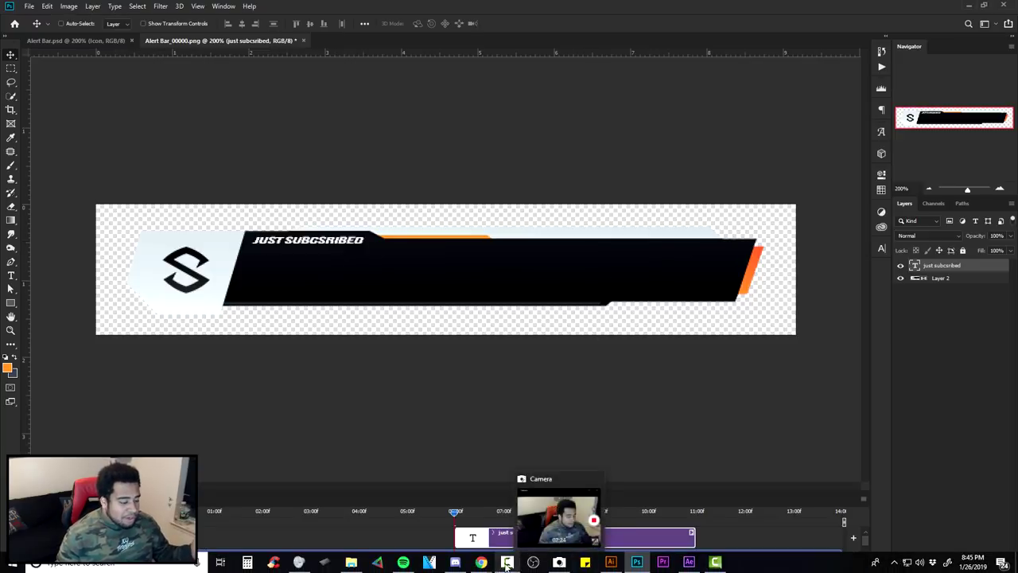
Switch back to Chrome and bring up both the Streamlabs Alert Box page and the widget window
{"action": "mouse_move", "coordinate": [481, 562]}
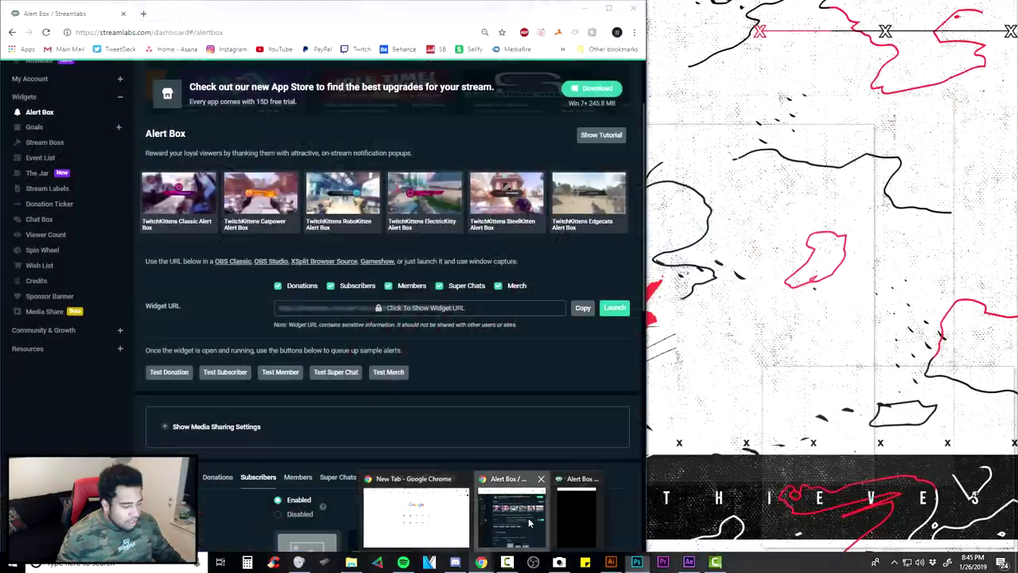
{"action": "left_click", "coordinate": [511, 518]}
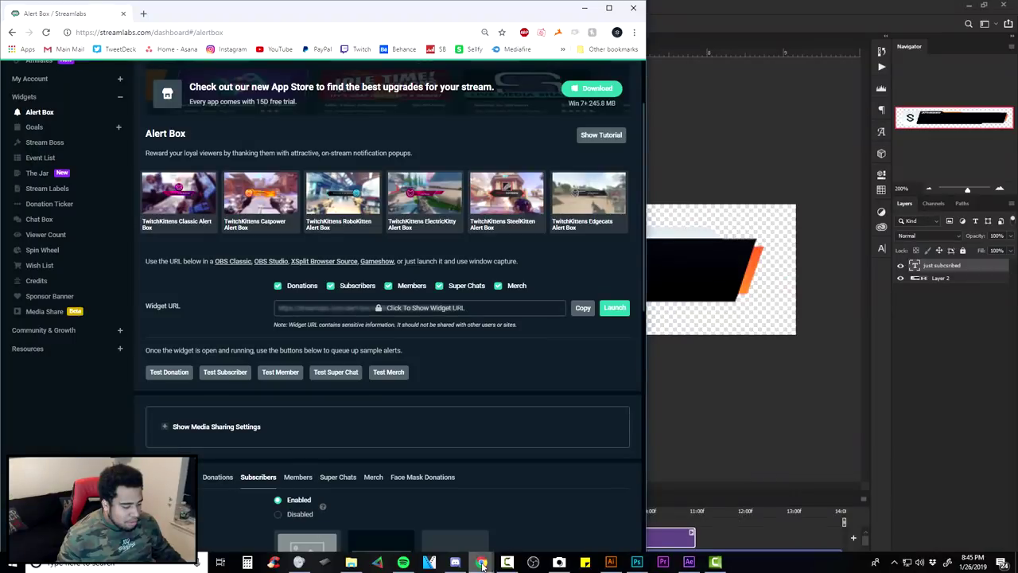
{"action": "left_click", "coordinate": [570, 516]}
Preview the Bounce, Rubber Band and Tada text animations for the subscriber alert, and restore Pulse
{"action": "scroll", "coordinate": [477, 318], "scroll_direction": "down", "scroll_amount": 4}
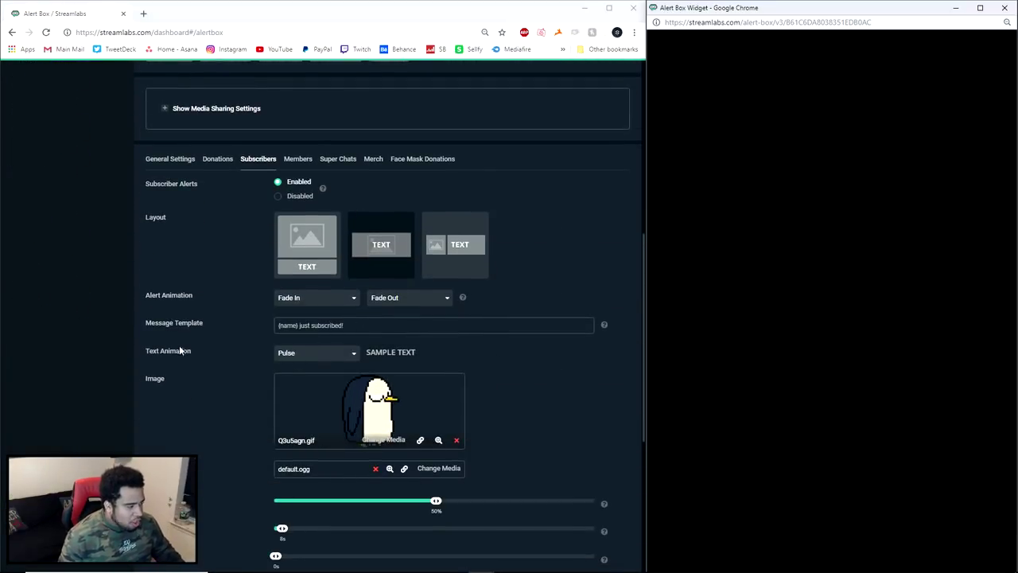
{"action": "left_click", "coordinate": [315, 352]}
{"action": "left_click", "coordinate": [298, 407]}
{"action": "left_click", "coordinate": [306, 355]}
{"action": "left_click", "coordinate": [298, 442]}
{"action": "left_click", "coordinate": [316, 354]}
{"action": "left_click", "coordinate": [302, 458]}
{"action": "left_click", "coordinate": [316, 355]}
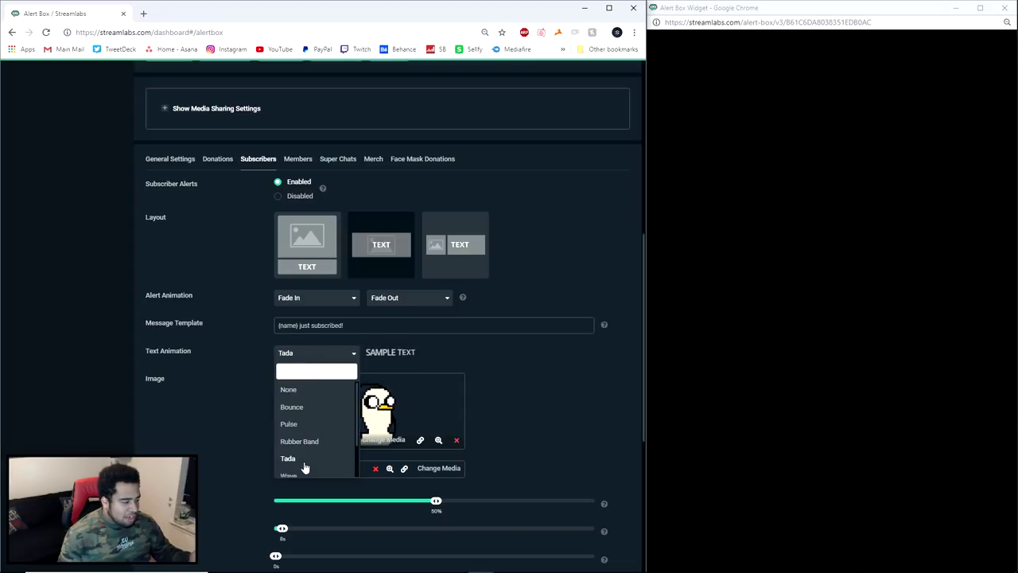
{"action": "left_click", "coordinate": [290, 424]}
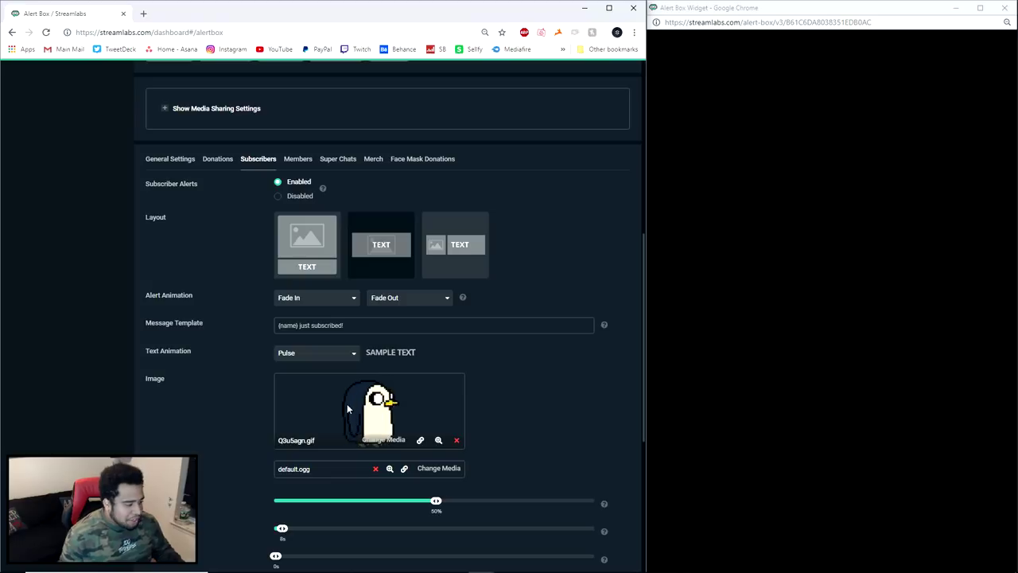
Upload the Alert-follow GIF from the bar5 folder to the media gallery for the subscriber alert image
{"action": "left_click", "coordinate": [379, 442]}
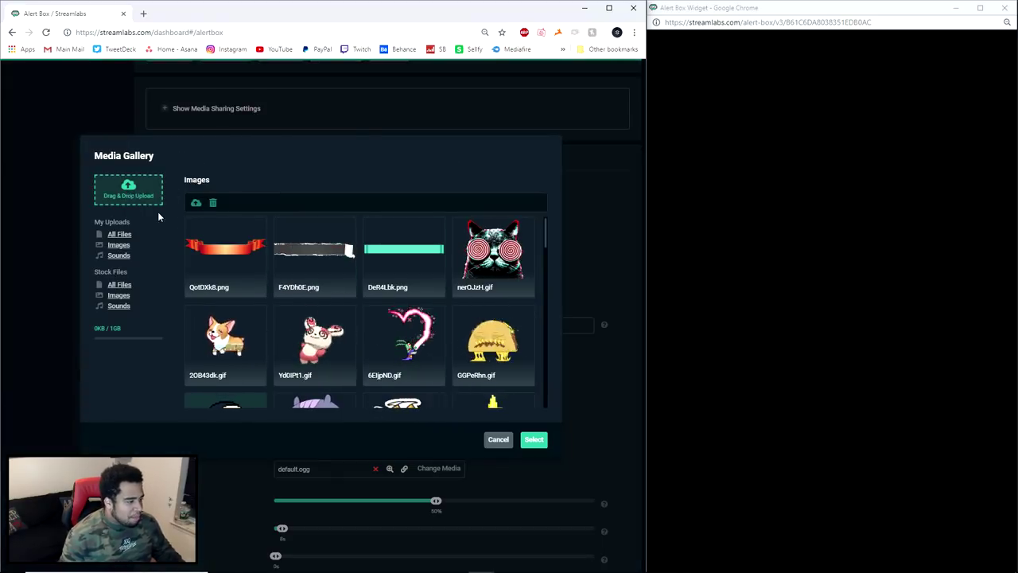
{"action": "left_click", "coordinate": [129, 191]}
{"action": "left_click", "coordinate": [469, 151]}
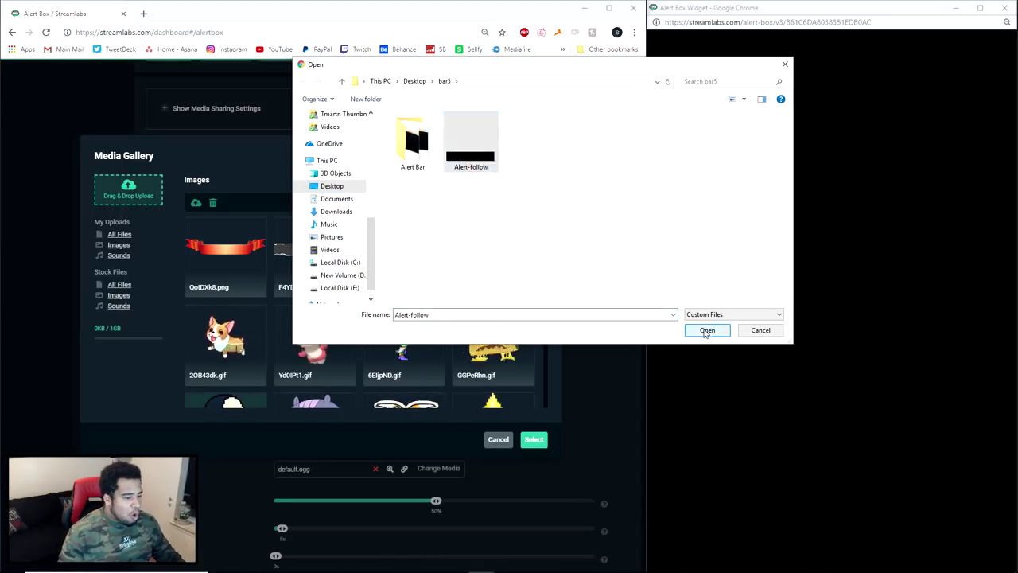
{"action": "double_click", "coordinate": [467, 155]}
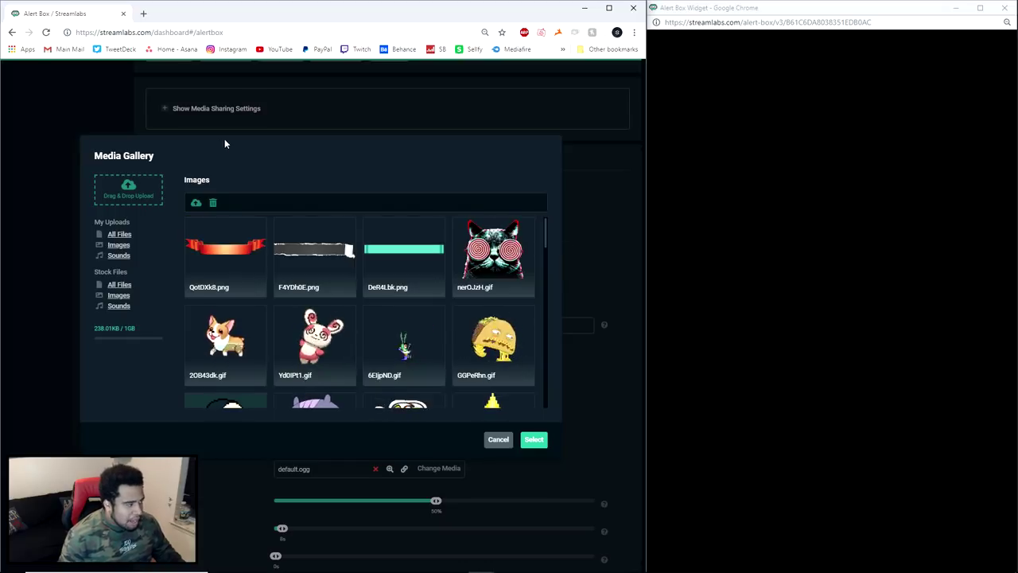
Copy the URL of Alert-follow.gif from the uploaded files and set the GIF as the subscriber alert image
{"action": "left_click", "coordinate": [119, 234]}
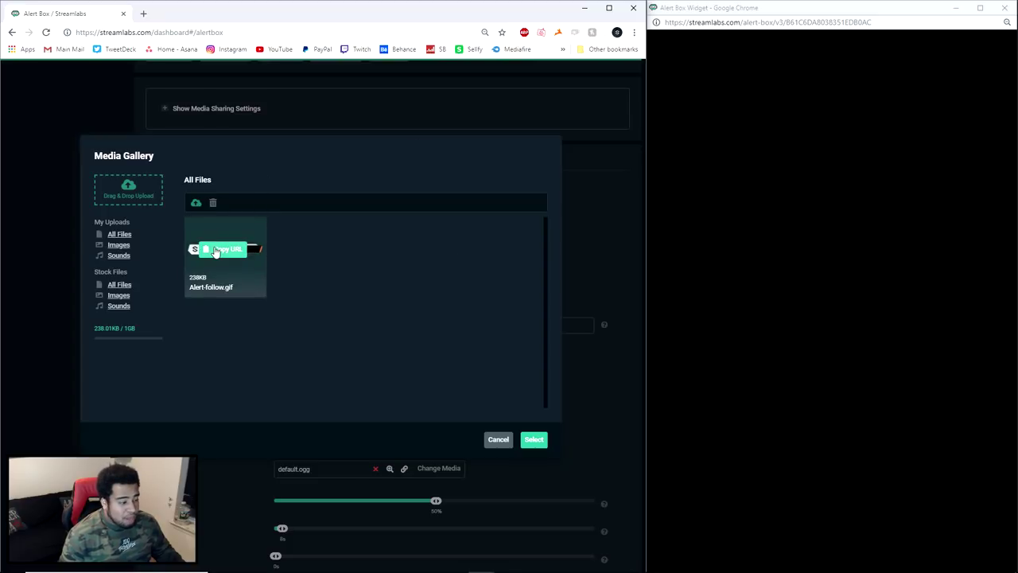
{"action": "left_click", "coordinate": [215, 251]}
{"action": "left_click", "coordinate": [532, 440]}
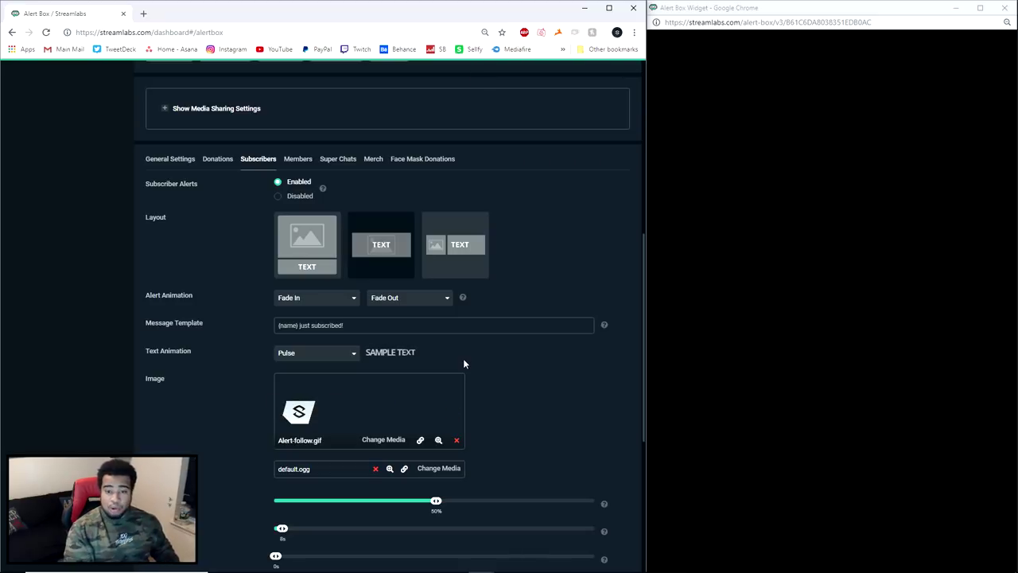
Open the copied Alert-follow.gif URL in a new browser tab to view the animation
{"action": "left_click", "coordinate": [145, 14]}
{"action": "key", "text": "ctrl+v"}
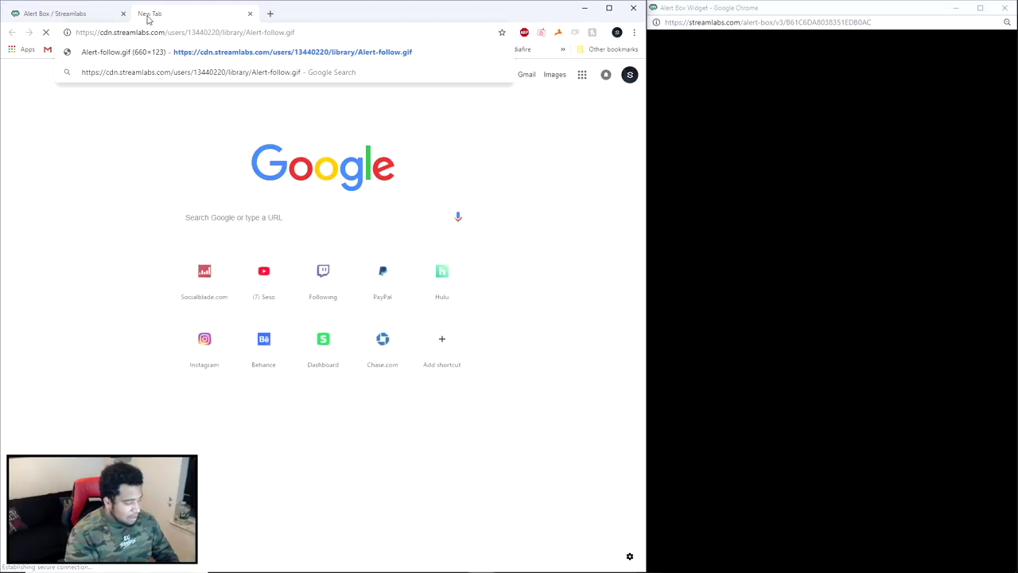
{"action": "key", "text": "Return"}
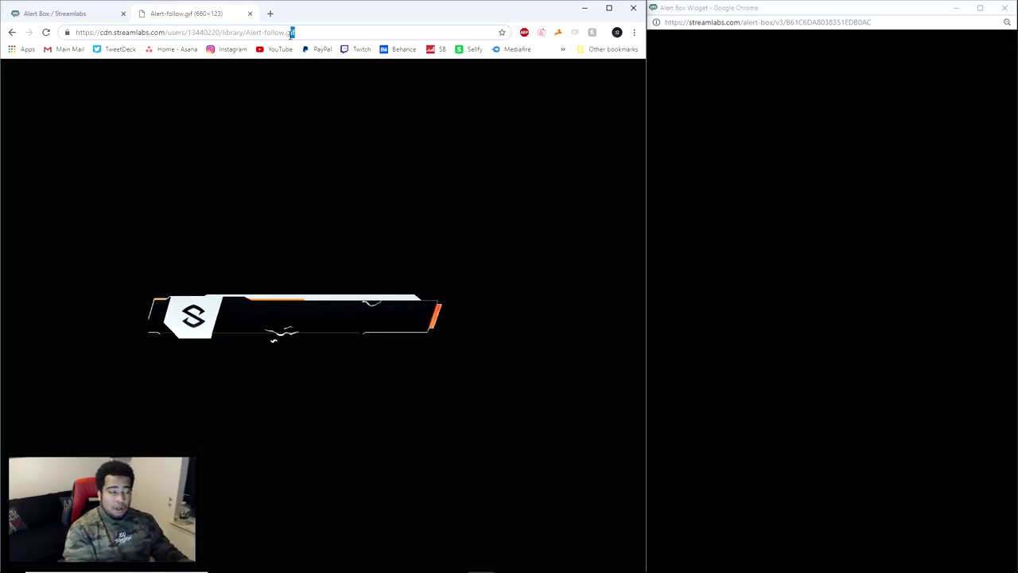
Enable custom HTML/CSS for the subscriber alert to view its HTML code, close the GIF's tab, and disable custom code again
{"action": "left_click", "coordinate": [73, 17]}
{"action": "scroll", "coordinate": [184, 350], "scroll_direction": "down", "scroll_amount": 4}
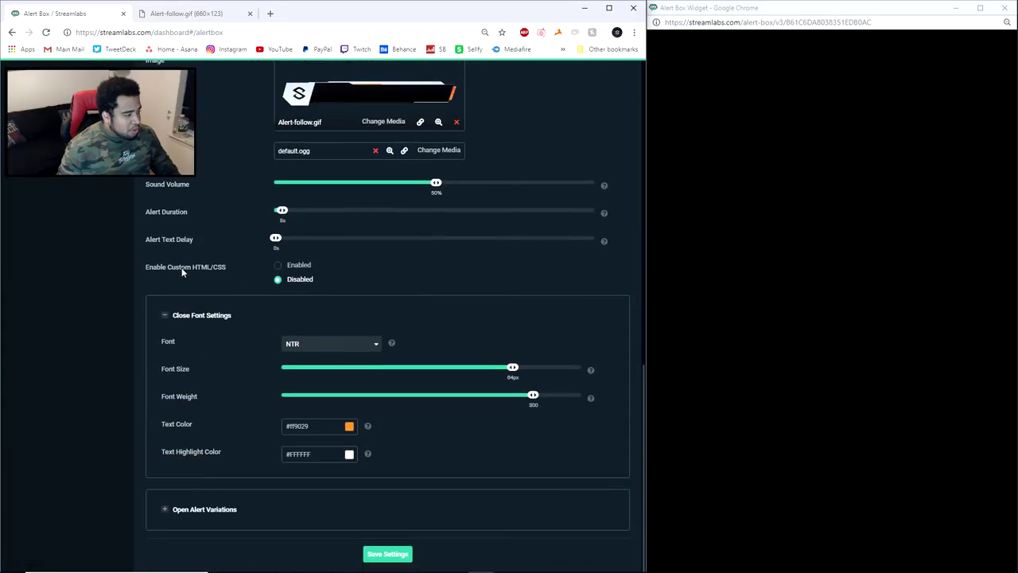
{"action": "left_click", "coordinate": [277, 268]}
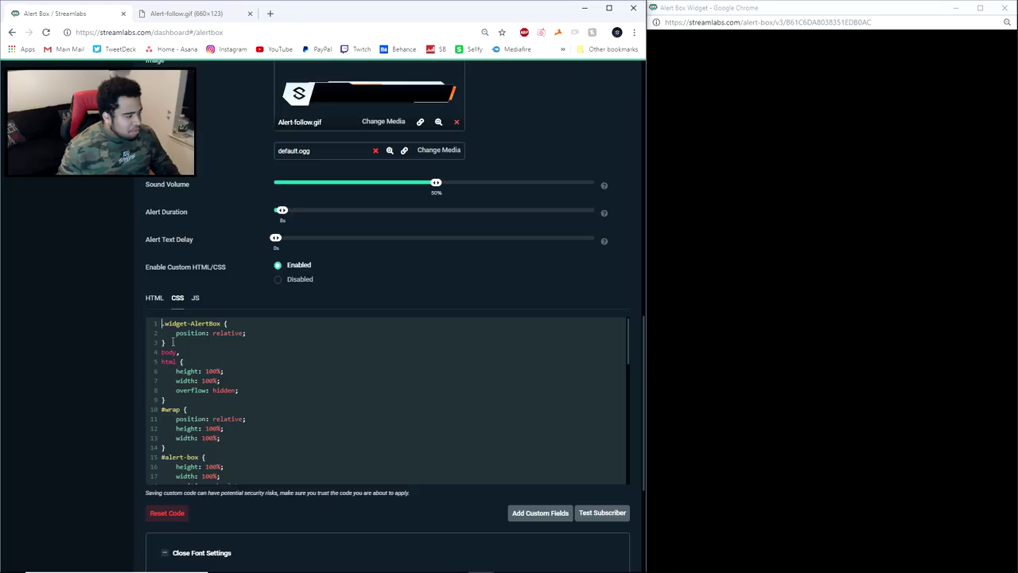
{"action": "left_click", "coordinate": [155, 298]}
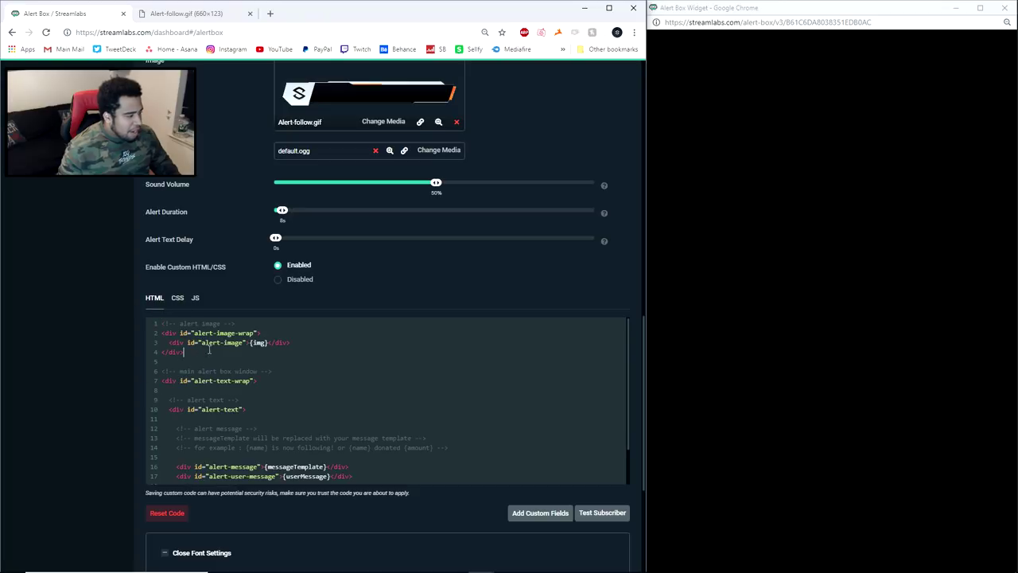
{"action": "scroll", "coordinate": [215, 354], "scroll_direction": "up", "scroll_amount": 2}
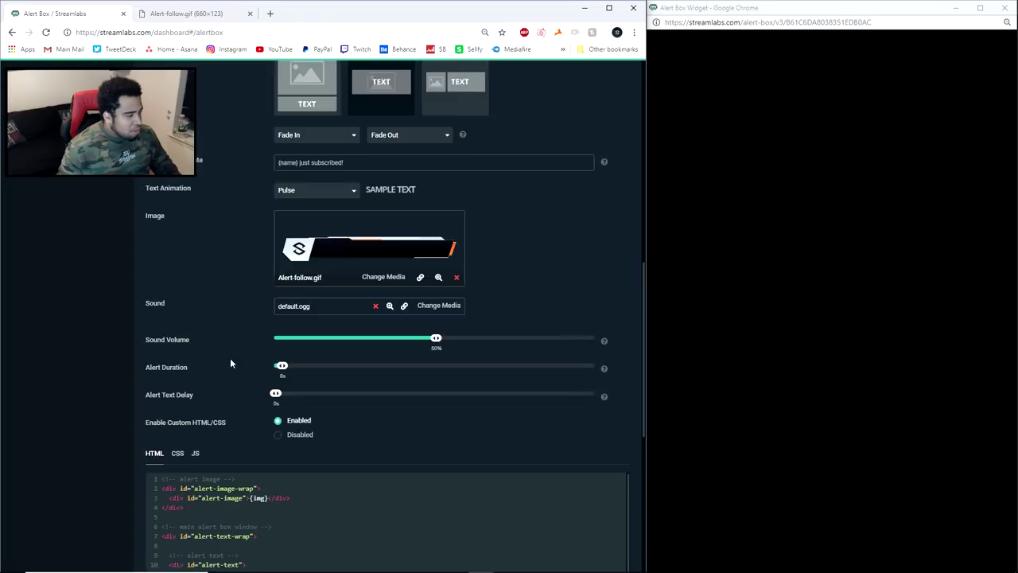
{"action": "left_click", "coordinate": [198, 513]}
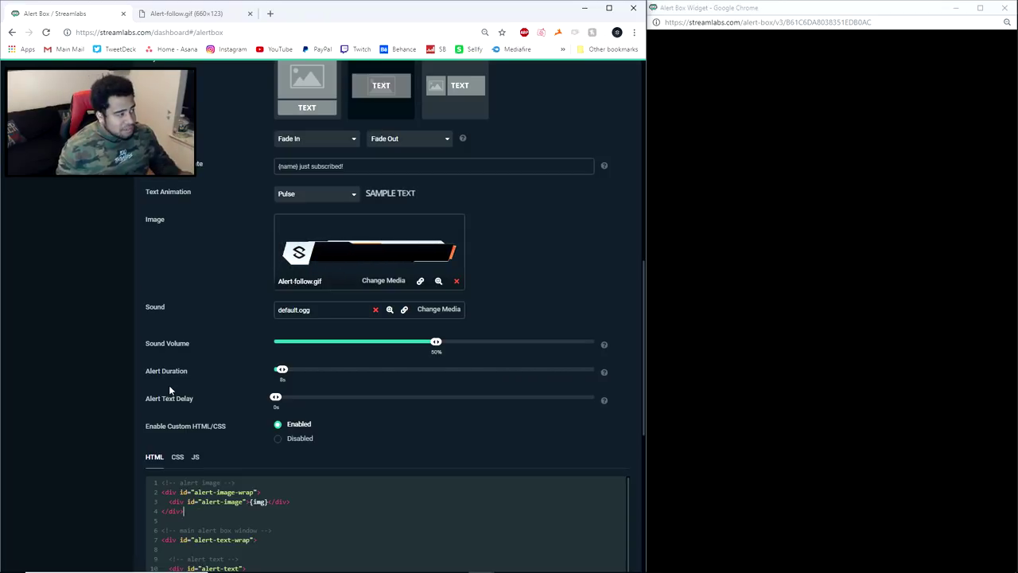
{"action": "middle_click", "coordinate": [205, 13]}
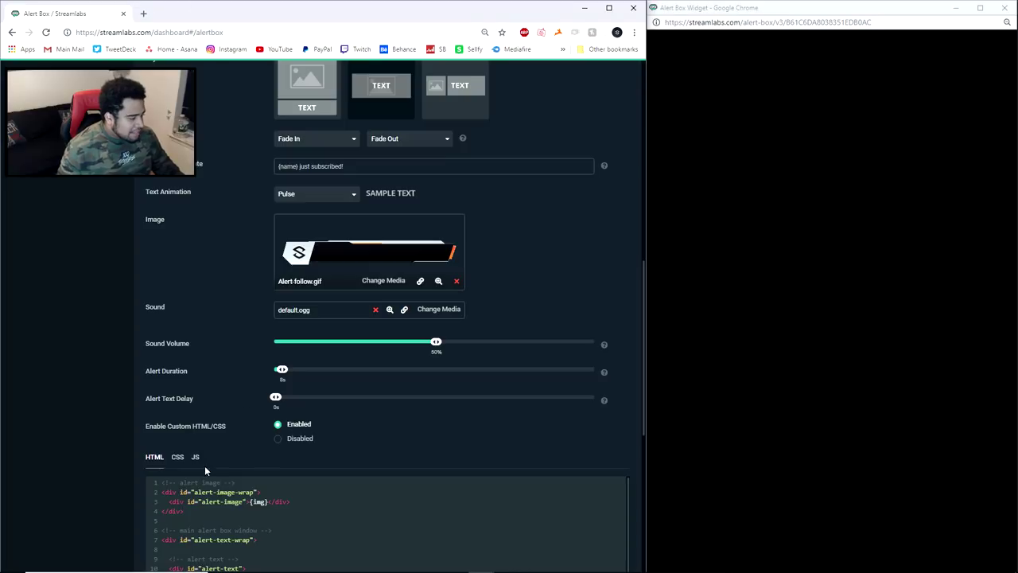
{"action": "left_click", "coordinate": [278, 439]}
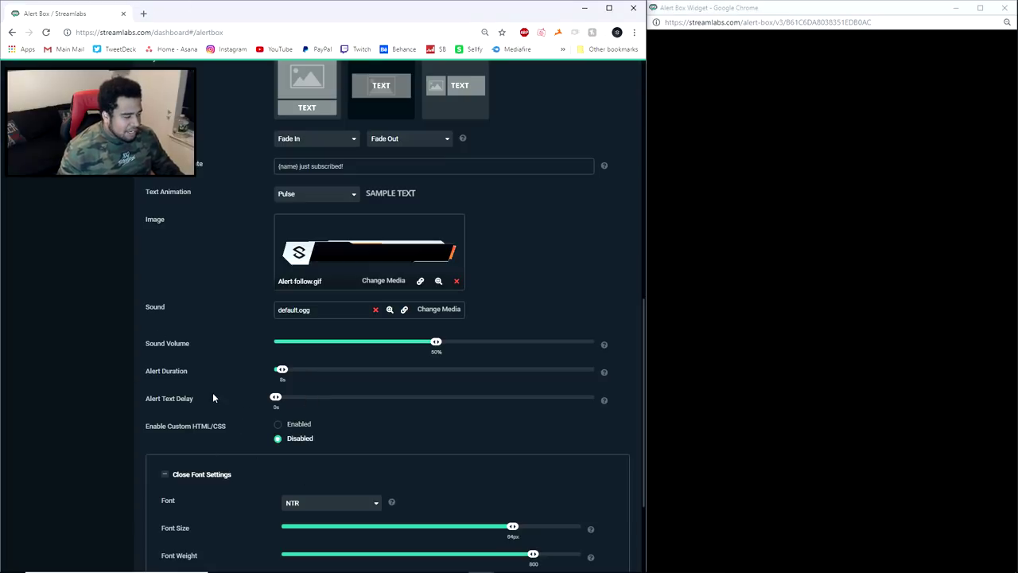
Save the Alert Box settings and send a test subscriber alert to check the uploaded GIF with its message text
{"action": "scroll", "coordinate": [211, 366], "scroll_direction": "up", "scroll_amount": 1}
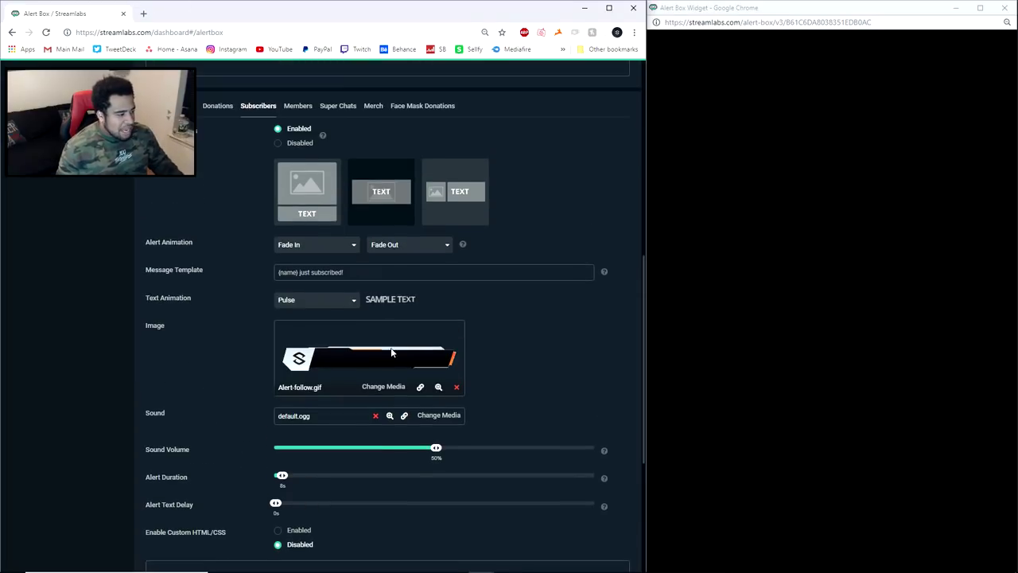
{"action": "scroll", "coordinate": [385, 367], "scroll_direction": "down", "scroll_amount": 3}
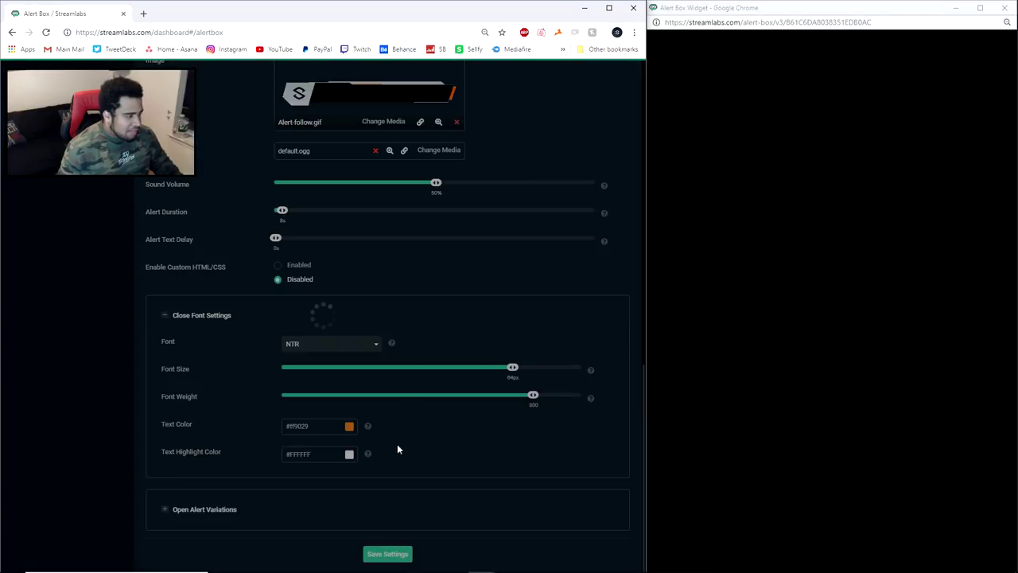
{"action": "scroll", "coordinate": [398, 445], "scroll_direction": "up", "scroll_amount": 7}
{"action": "left_click", "coordinate": [227, 267]}
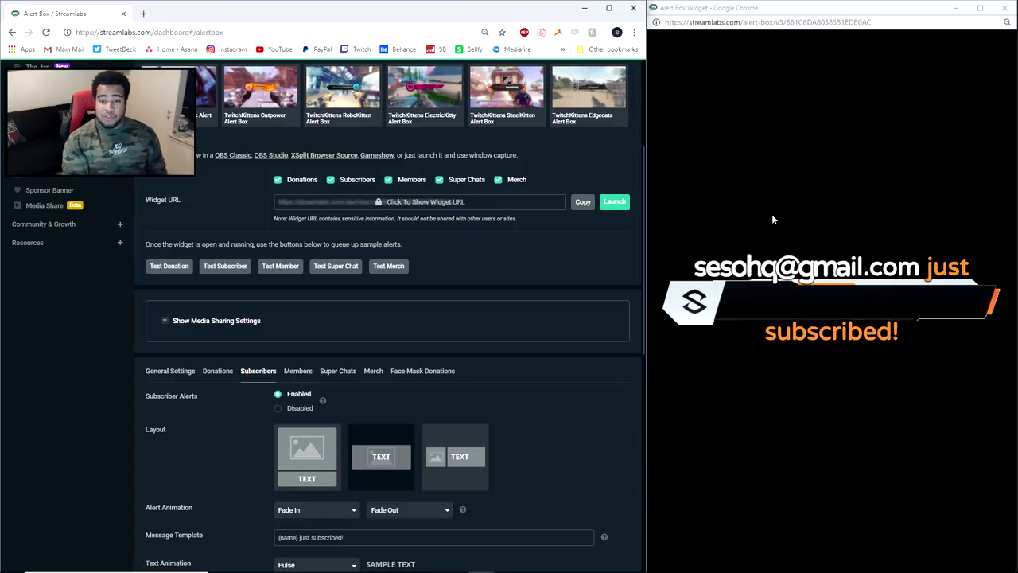
{"action": "scroll", "coordinate": [385, 405], "scroll_direction": "down", "scroll_amount": 5}
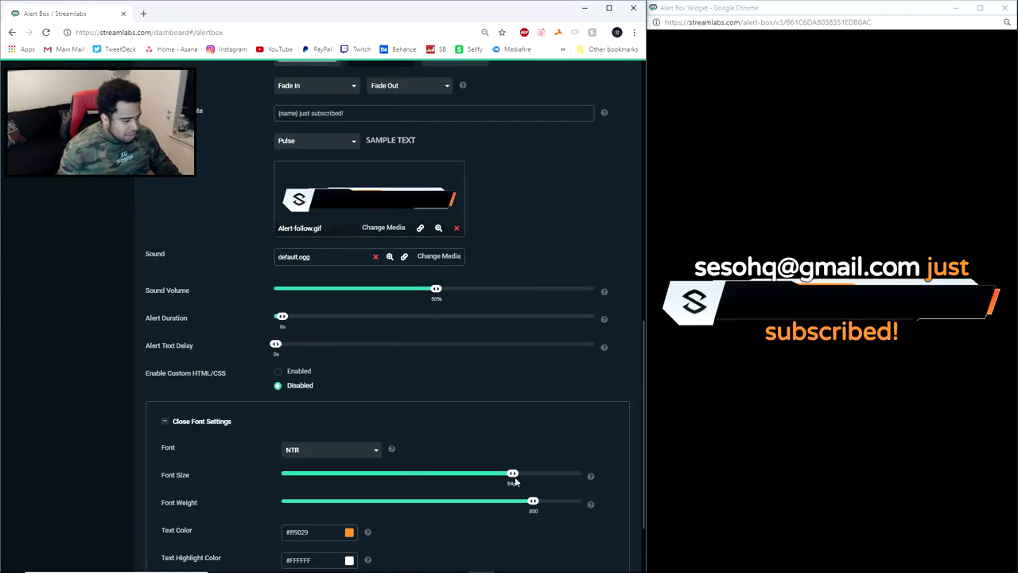
Reduce the subscriber alert's font size to 28 px and browse the available fonts, keeping NTR
{"action": "left_click_drag", "start_coordinate": [514, 474], "coordinate": [354, 501]}
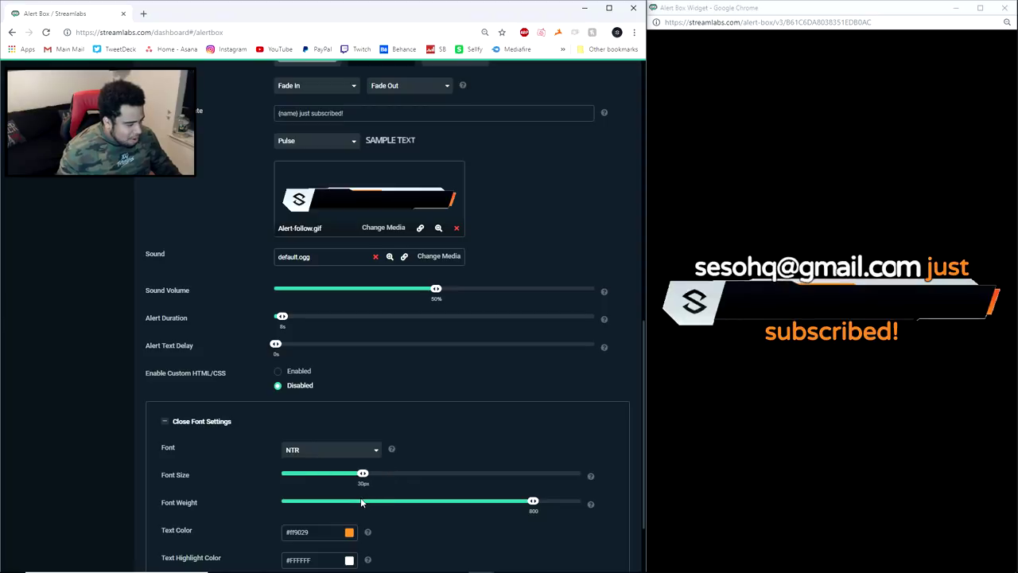
{"action": "left_click", "coordinate": [319, 450]}
{"action": "left_click", "coordinate": [318, 456]}
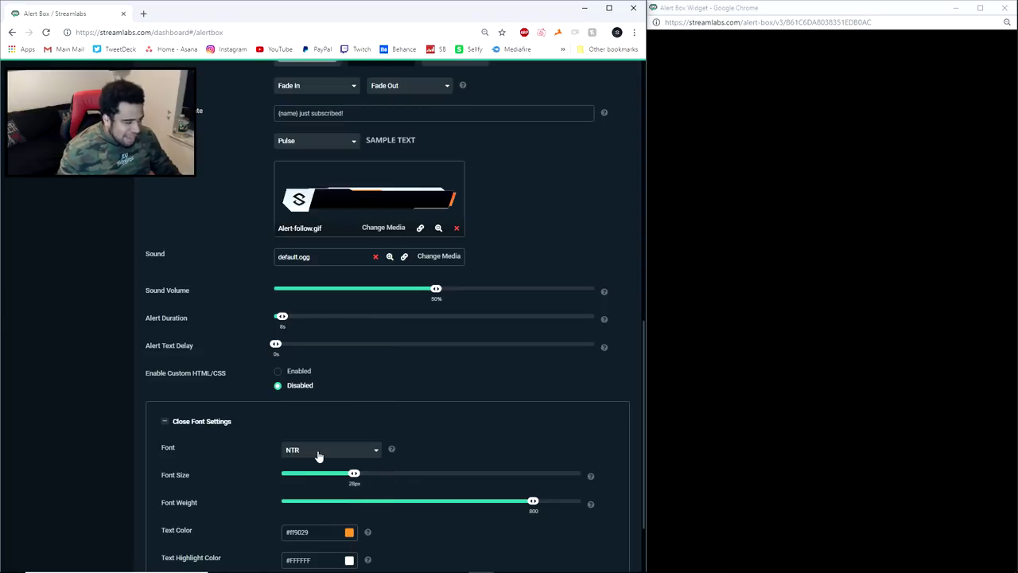
{"action": "scroll", "coordinate": [265, 451], "scroll_direction": "down", "scroll_amount": 2}
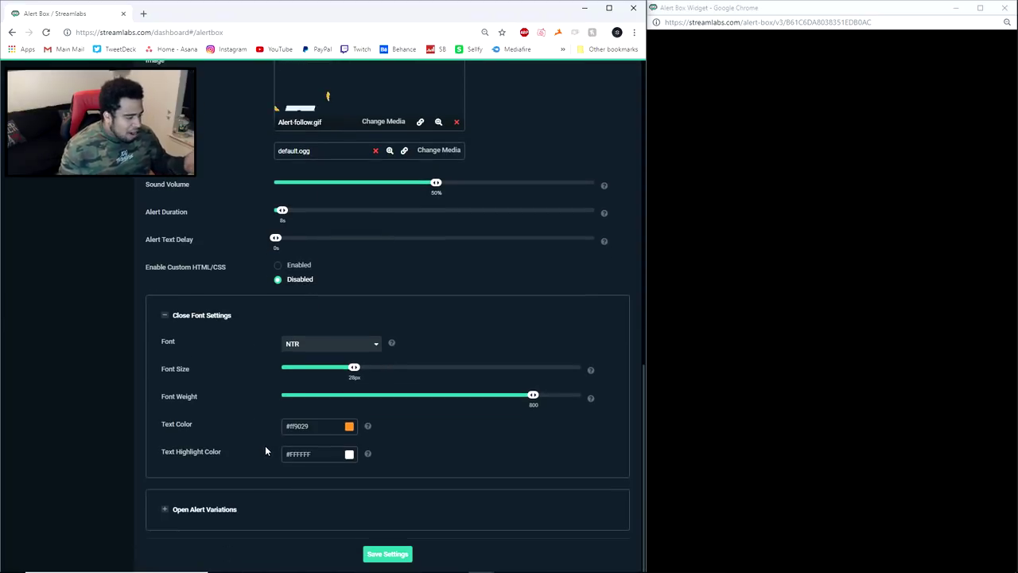
{"action": "left_click", "coordinate": [363, 343]}
{"action": "scroll", "coordinate": [341, 300], "scroll_direction": "up", "scroll_amount": 10}
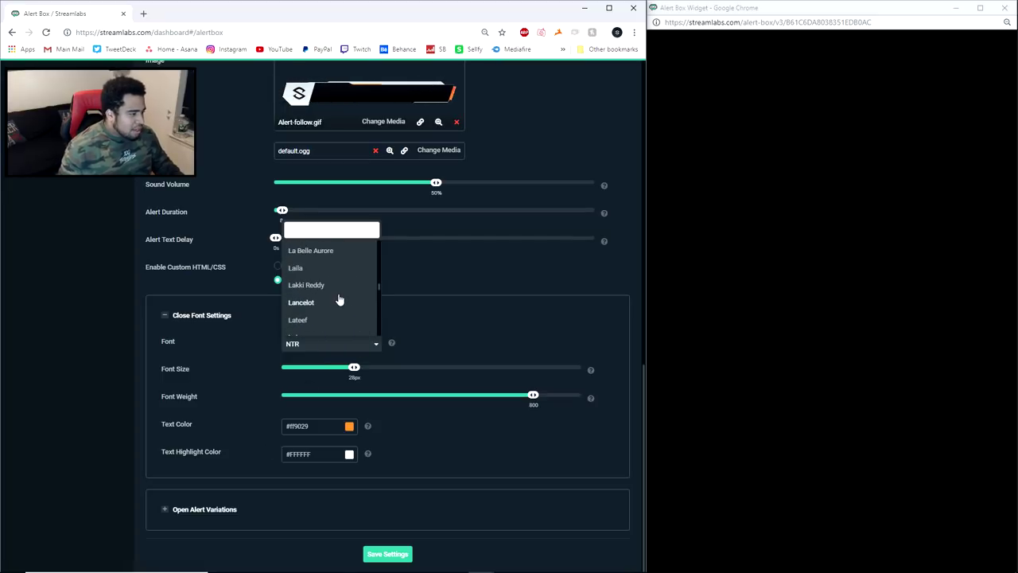
{"action": "left_click", "coordinate": [386, 316]}
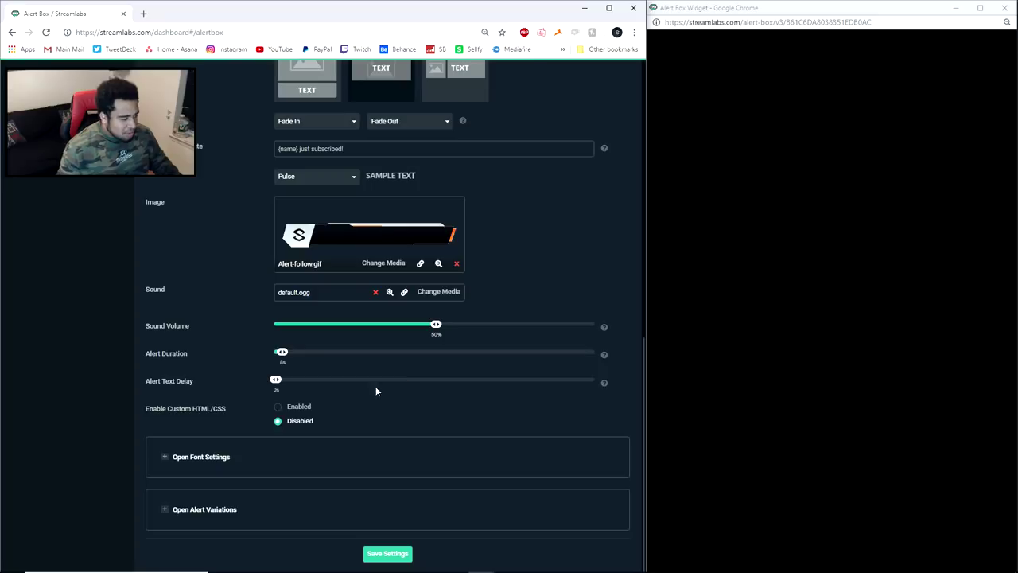
{"action": "left_click", "coordinate": [225, 468]}
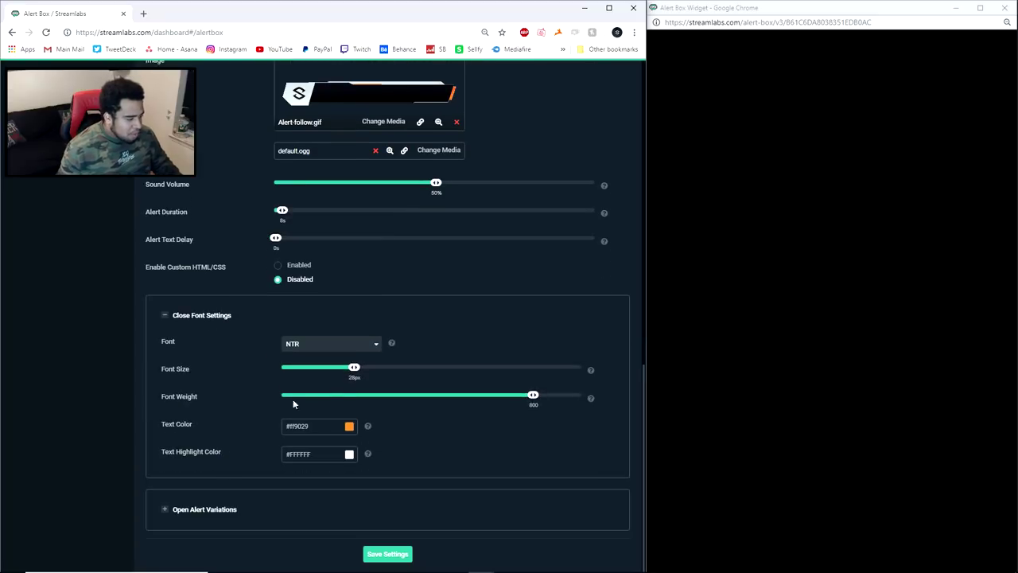
Look up the orange foreground color's hex code in Photoshop and return to the alert's Text Color setting in Streamlabs
{"action": "left_click", "coordinate": [350, 428]}
{"action": "left_click", "coordinate": [411, 419]}
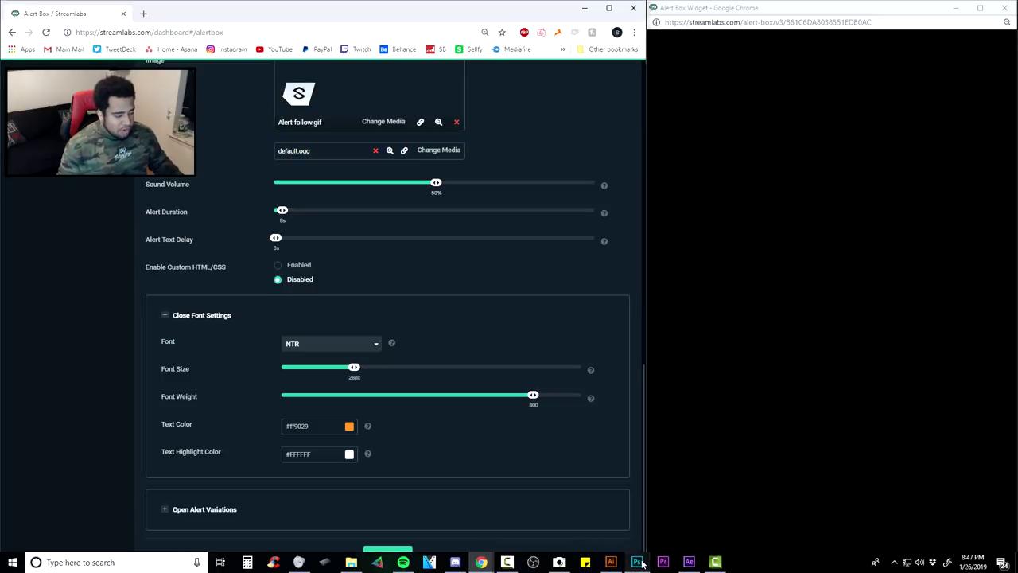
{"action": "left_click", "coordinate": [637, 565]}
{"action": "left_click", "coordinate": [8, 368]}
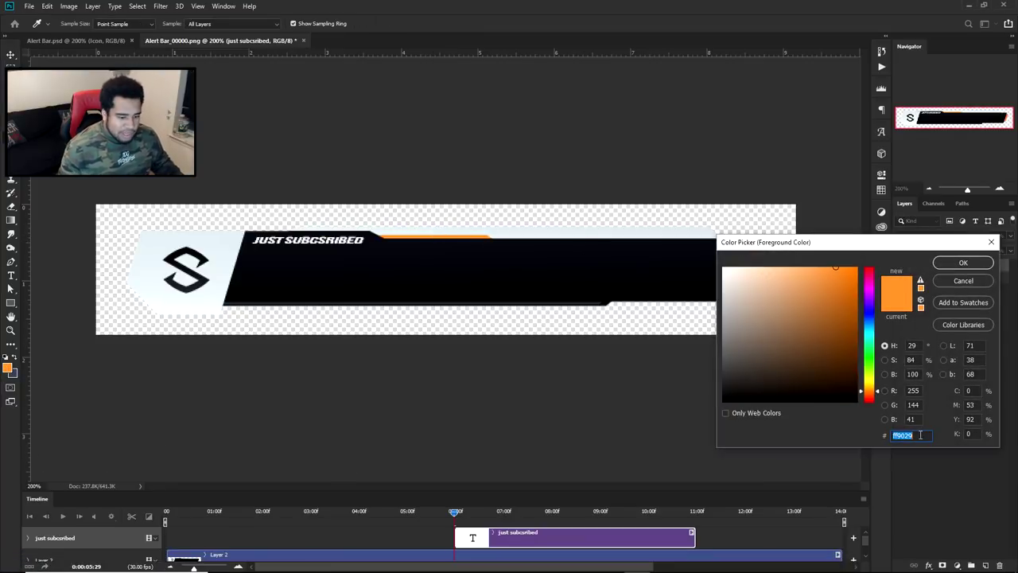
{"action": "left_click", "coordinate": [962, 281]}
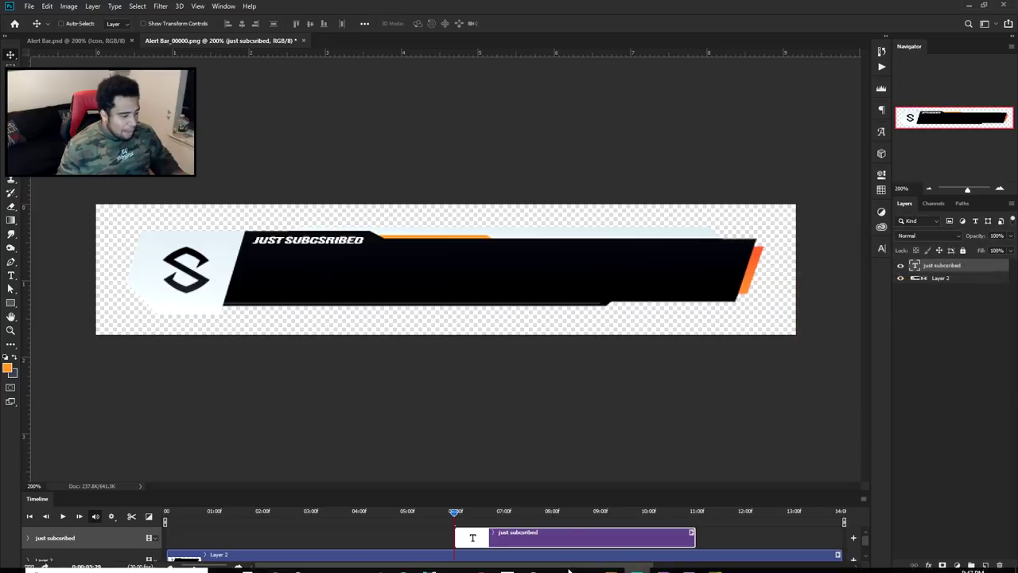
{"action": "mouse_move", "coordinate": [481, 563]}
{"action": "left_click", "coordinate": [484, 539]}
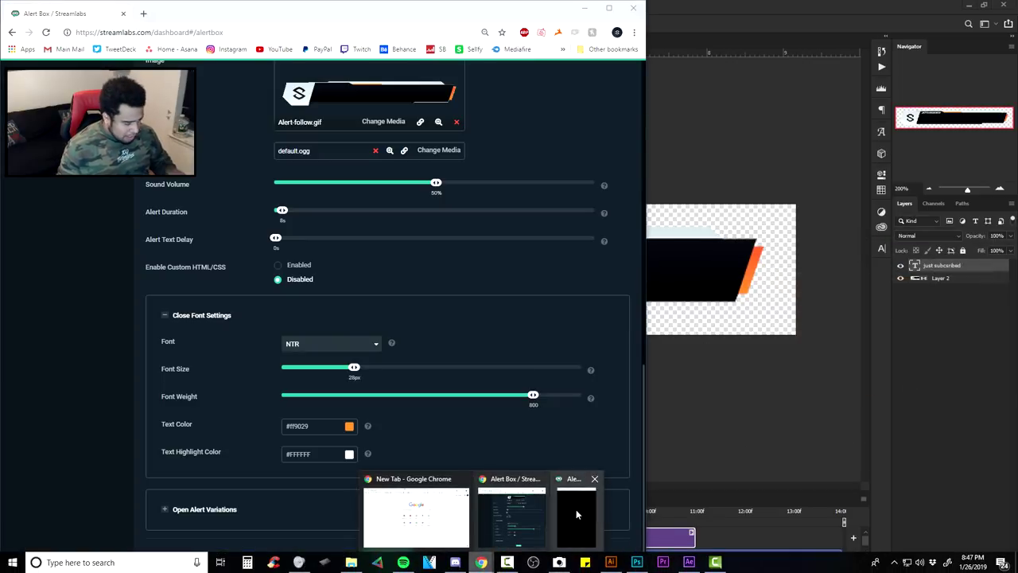
{"action": "left_click", "coordinate": [575, 516]}
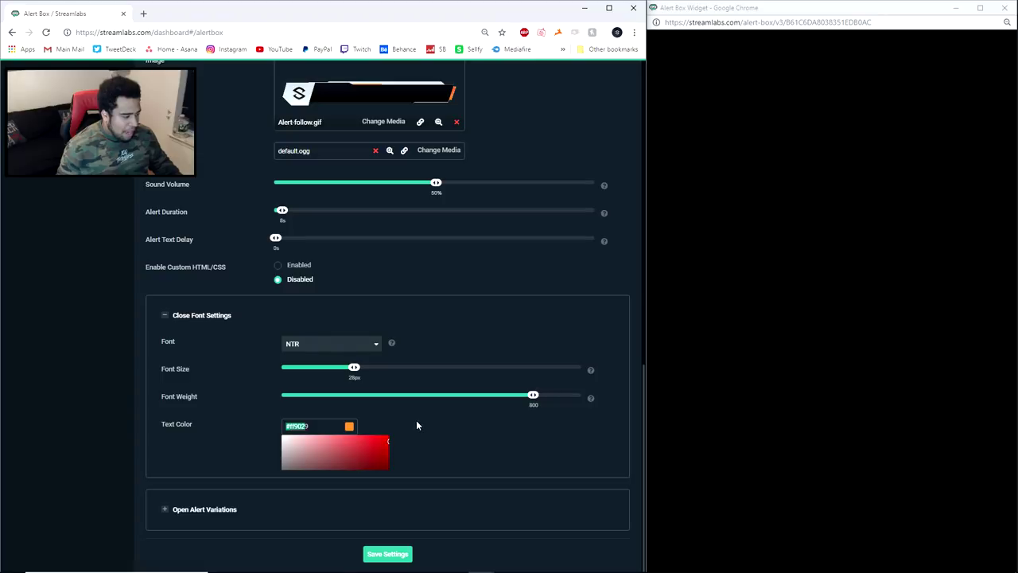
{"action": "left_click", "coordinate": [416, 421]}
Save the Alert Box settings and send a test subscriber alert to check the smaller text
{"action": "left_click", "coordinate": [388, 554]}
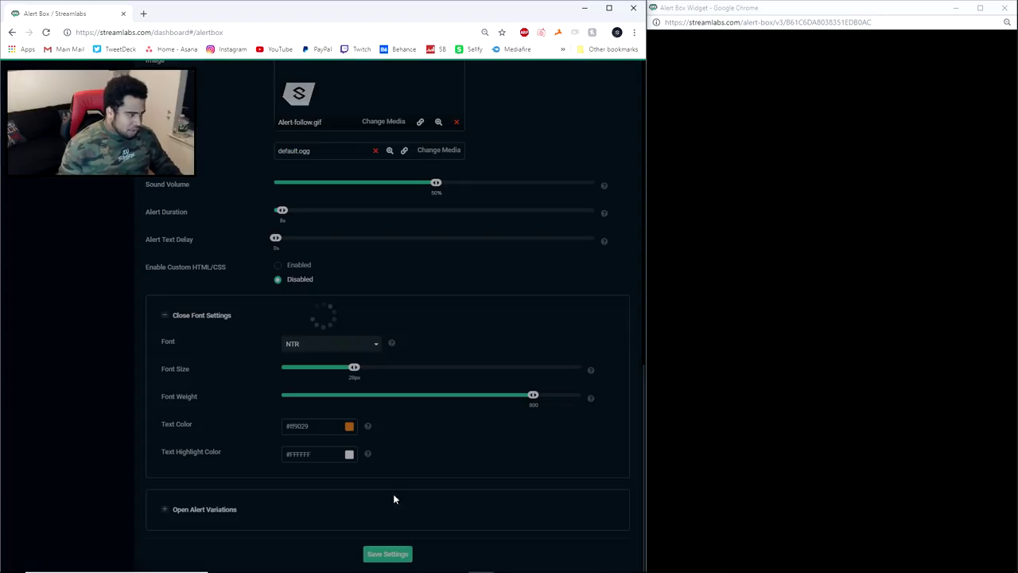
{"action": "scroll", "coordinate": [390, 457], "scroll_direction": "up", "scroll_amount": 8}
{"action": "scroll", "coordinate": [332, 348], "scroll_direction": "up", "scroll_amount": 1}
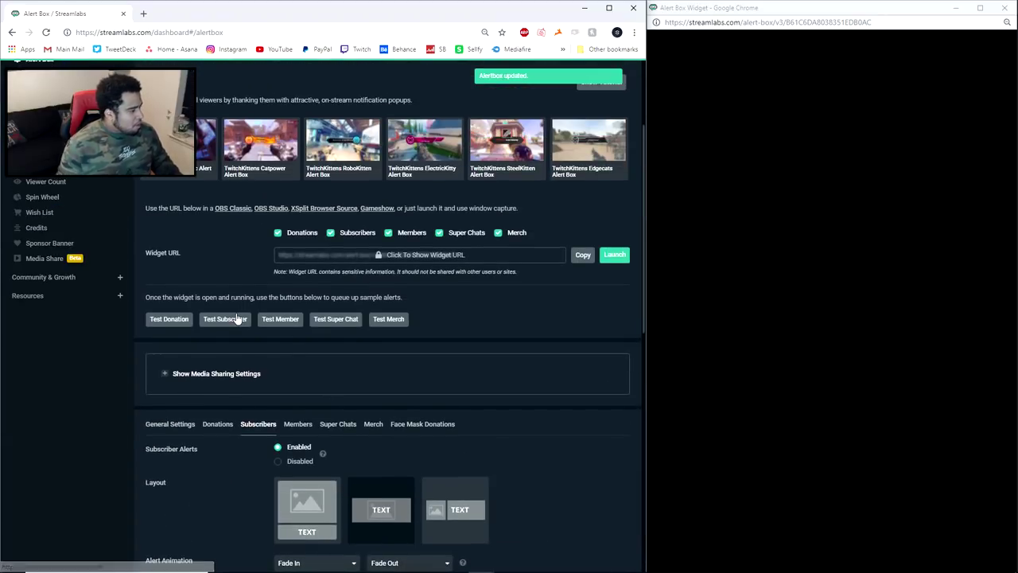
{"action": "left_click", "coordinate": [238, 319]}
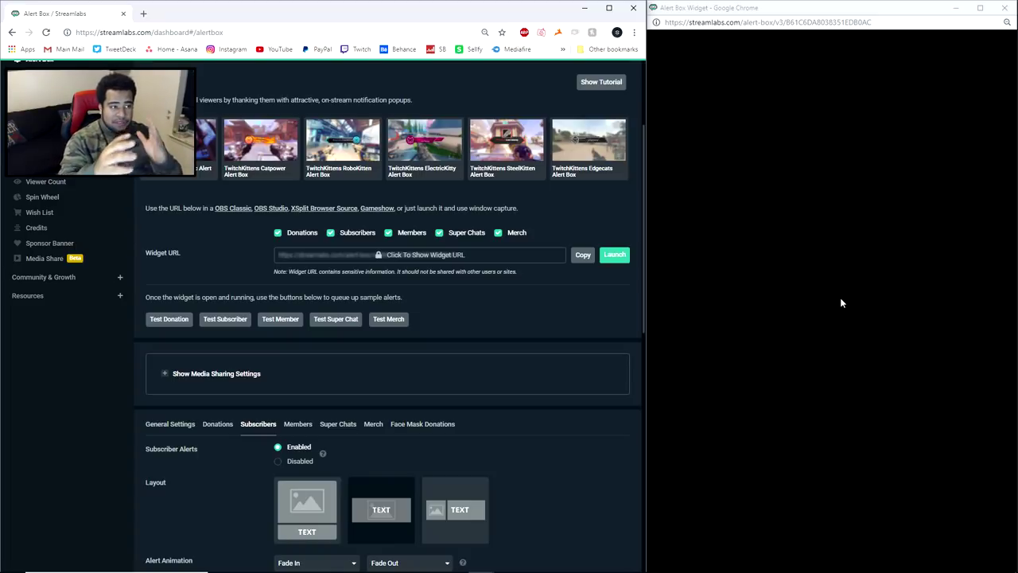
Review the subscriber alert settings and send more test subscriber alerts to examine how the text sits on the bar
{"action": "scroll", "coordinate": [456, 358], "scroll_direction": "down", "scroll_amount": 8}
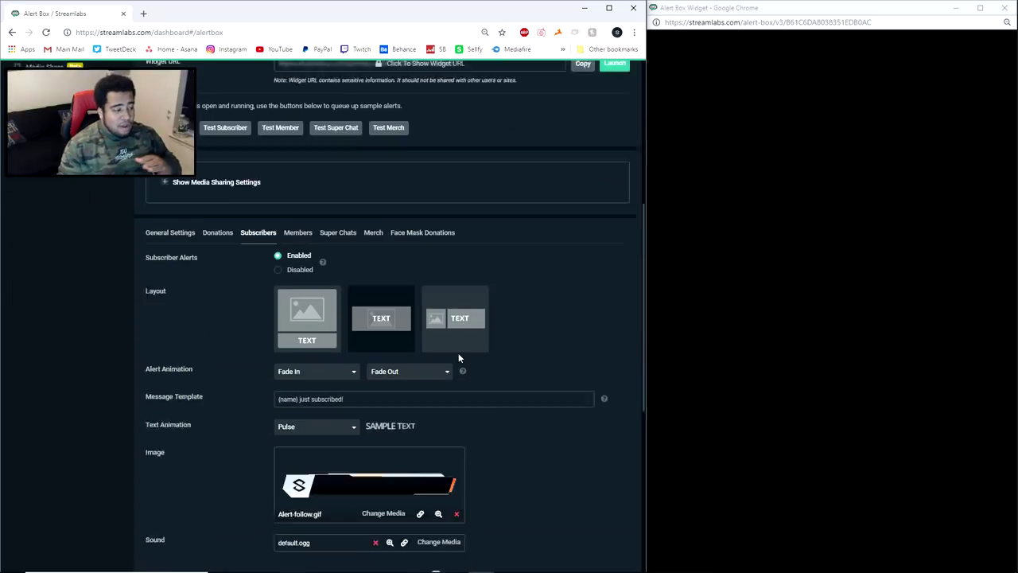
{"action": "scroll", "coordinate": [319, 407], "scroll_direction": "down", "scroll_amount": 2}
{"action": "scroll", "coordinate": [312, 343], "scroll_direction": "up", "scroll_amount": 7}
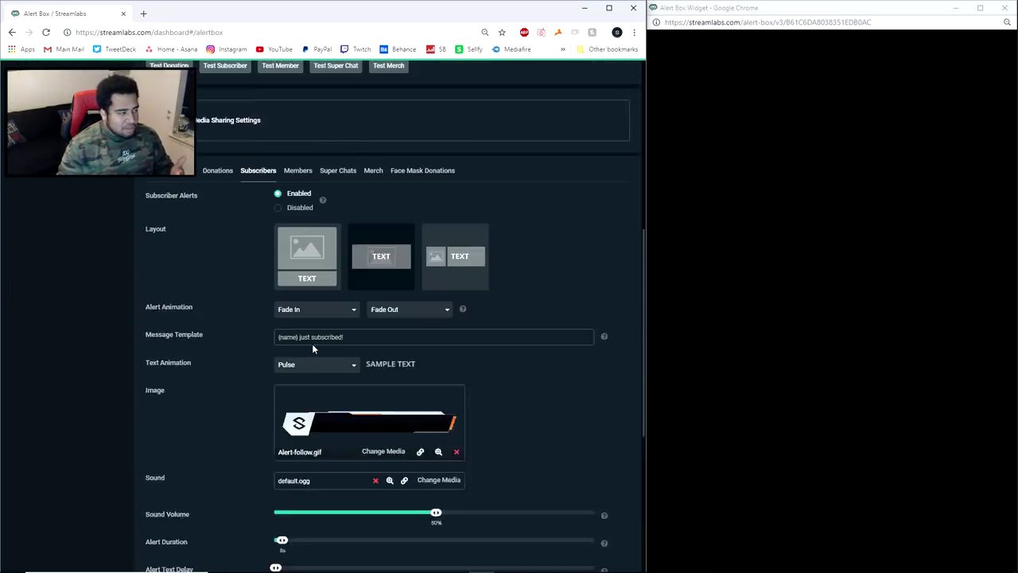
{"action": "left_click", "coordinate": [238, 322]}
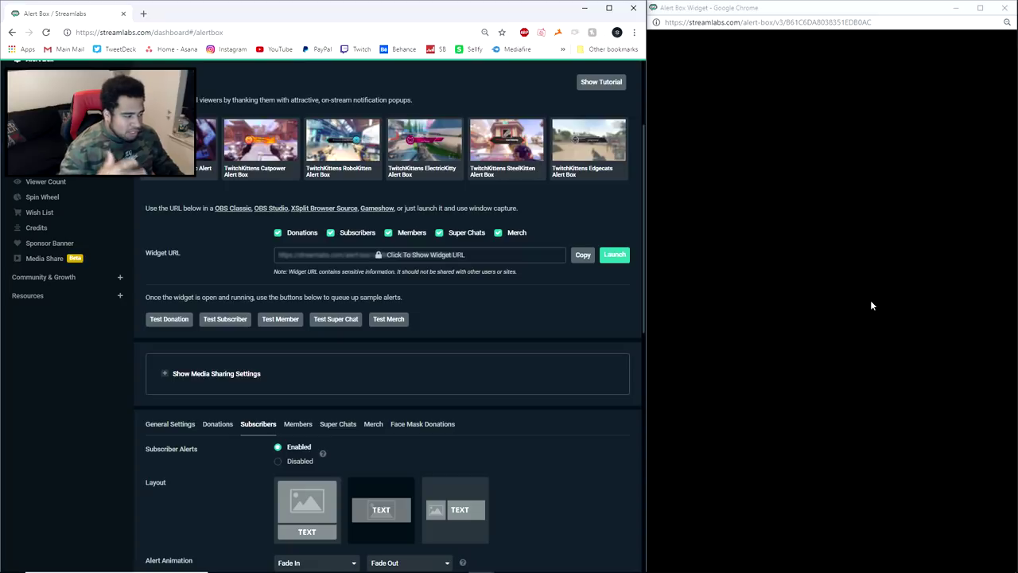
{"action": "scroll", "coordinate": [458, 361], "scroll_direction": "down", "scroll_amount": 7}
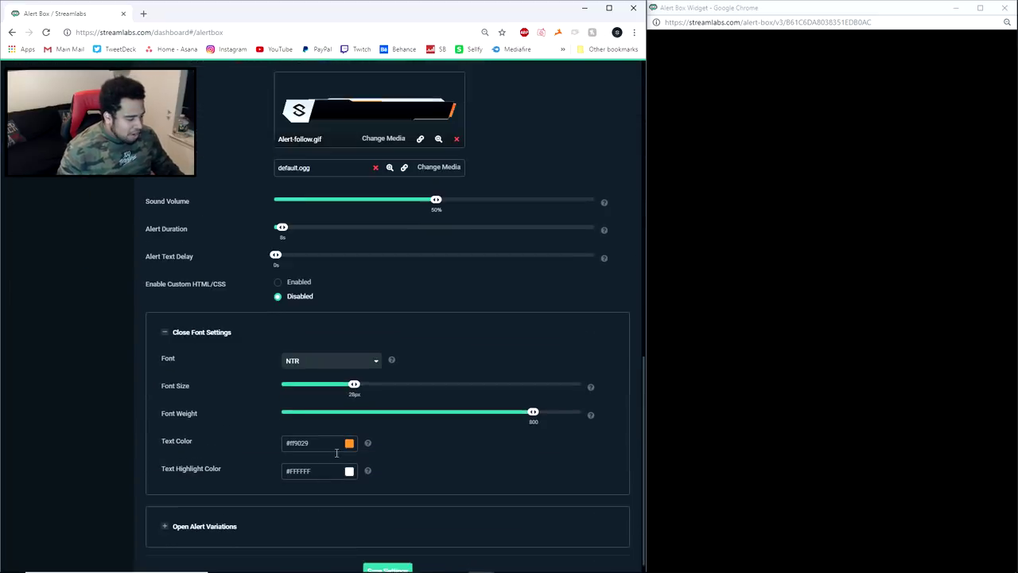
{"action": "scroll", "coordinate": [264, 281], "scroll_direction": "up", "scroll_amount": 5}
{"action": "left_click", "coordinate": [225, 160]}
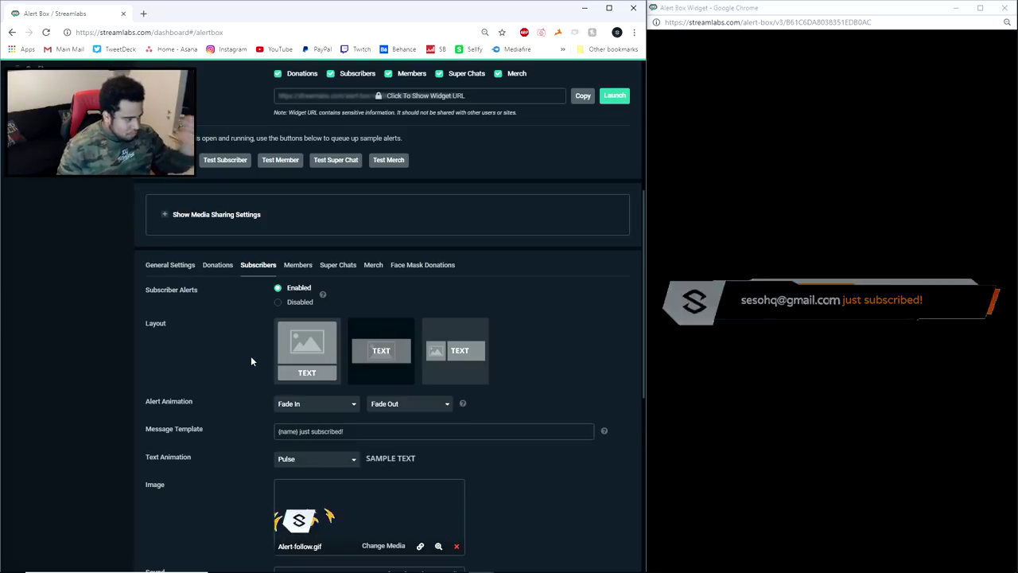
Enable custom HTML/CSS for the subscriber alert and locate the #alert-user-message rule in its CSS code
{"action": "scroll", "coordinate": [250, 355], "scroll_direction": "down", "scroll_amount": 4}
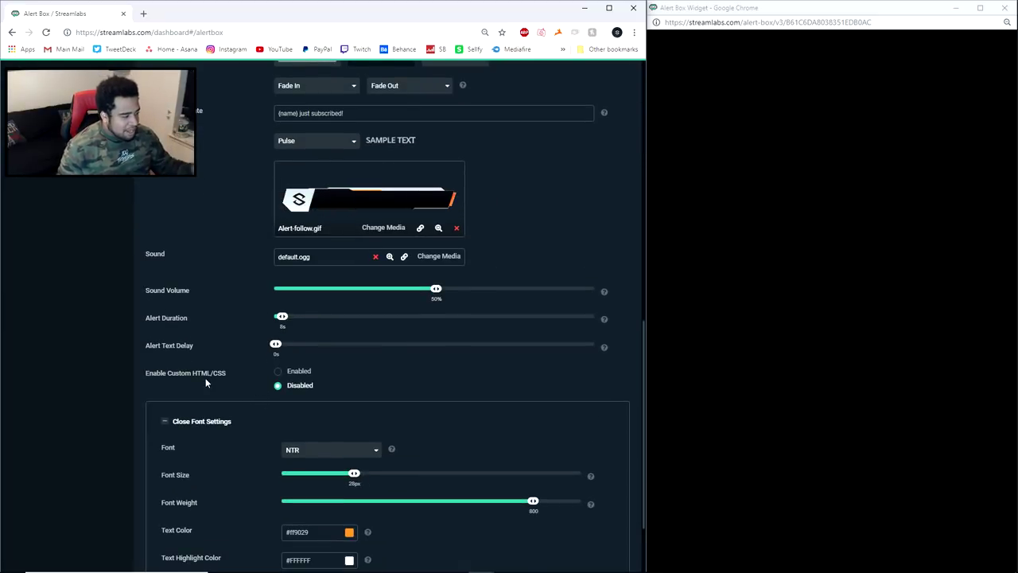
{"action": "left_click", "coordinate": [278, 372]}
{"action": "left_click", "coordinate": [206, 460]}
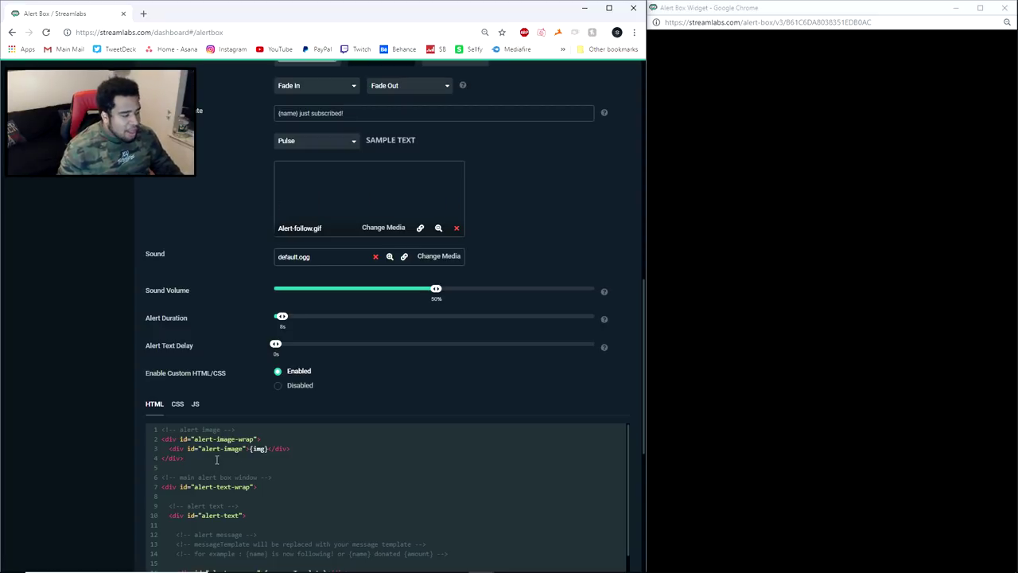
{"action": "left_click", "coordinate": [177, 404]}
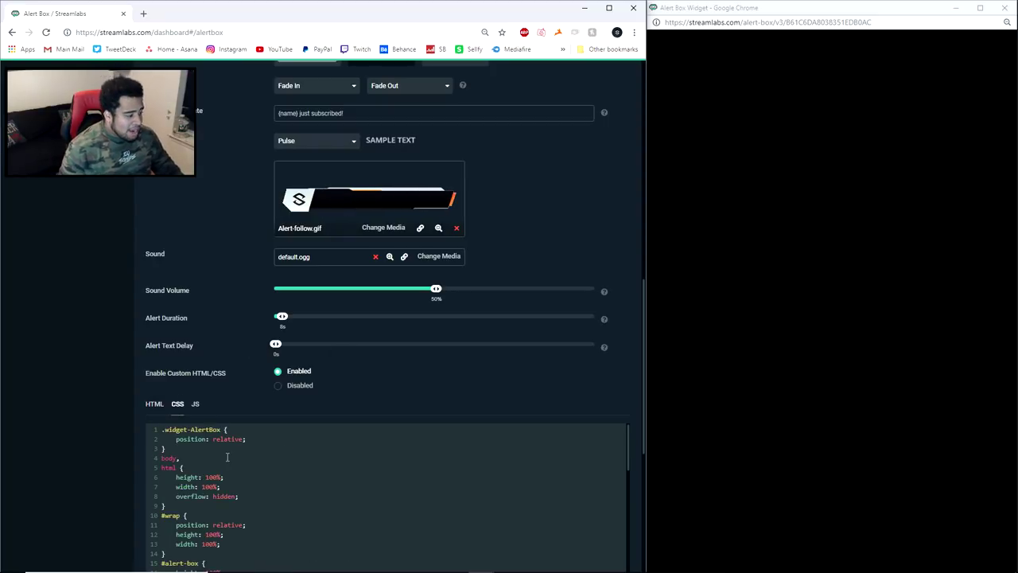
{"action": "scroll", "coordinate": [227, 455], "scroll_direction": "down", "scroll_amount": 3}
{"action": "scroll", "coordinate": [228, 456], "scroll_direction": "down", "scroll_amount": 2}
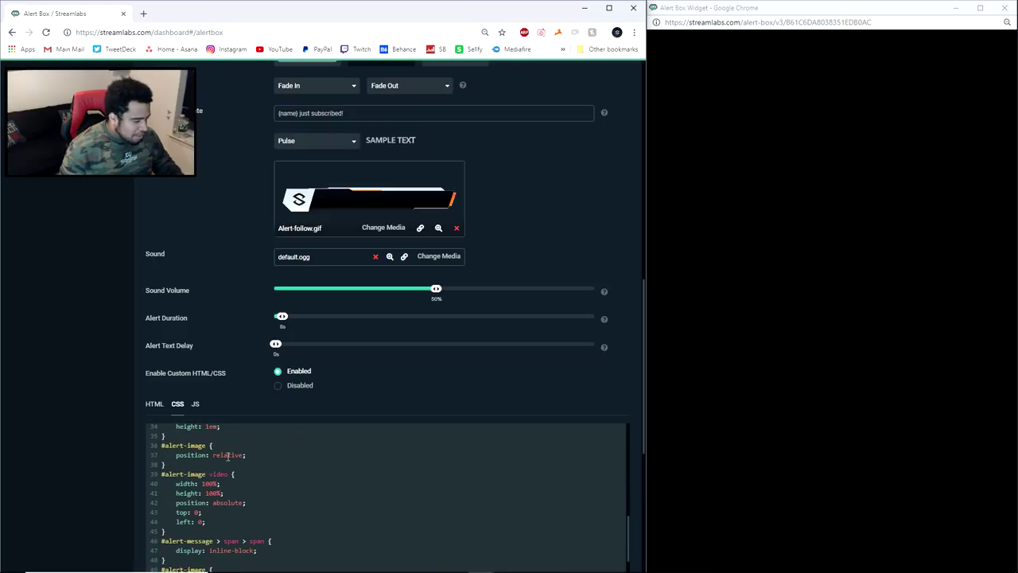
{"action": "scroll", "coordinate": [227, 456], "scroll_direction": "up", "scroll_amount": 1}
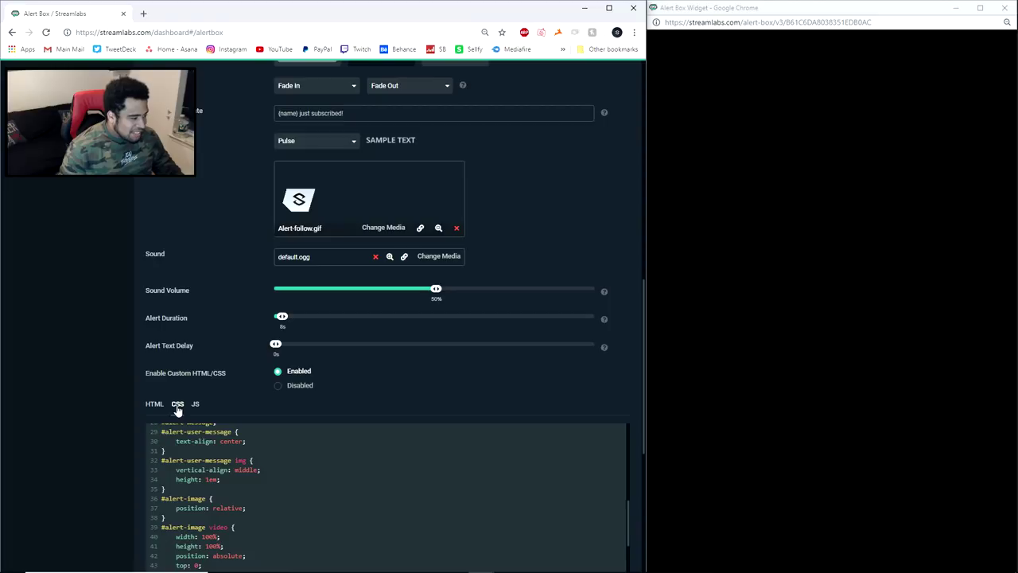
Add the line "margin-left: 7%;" below text-align: center in the #alert-user-message CSS rule
{"action": "left_click_drag", "start_coordinate": [174, 441], "coordinate": [248, 442]}
{"action": "left_click", "coordinate": [249, 442]}
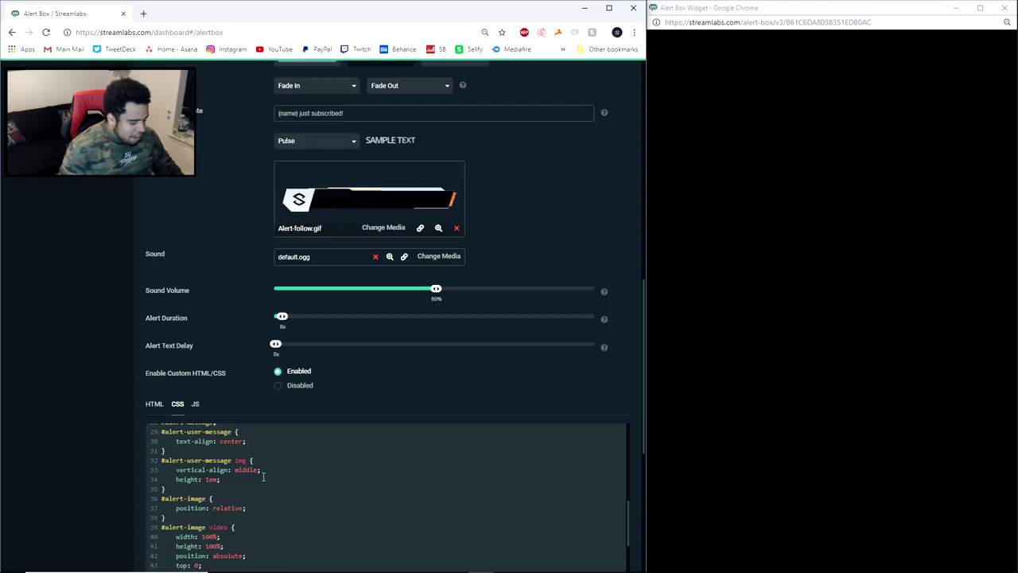
{"action": "key", "text": "Return"}
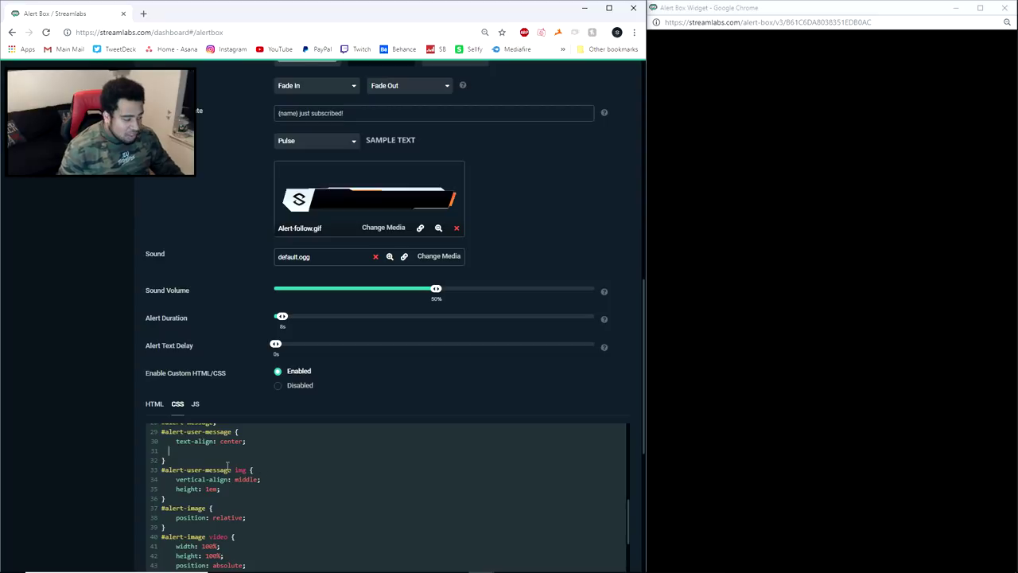
{"action": "left_click", "coordinate": [164, 450]}
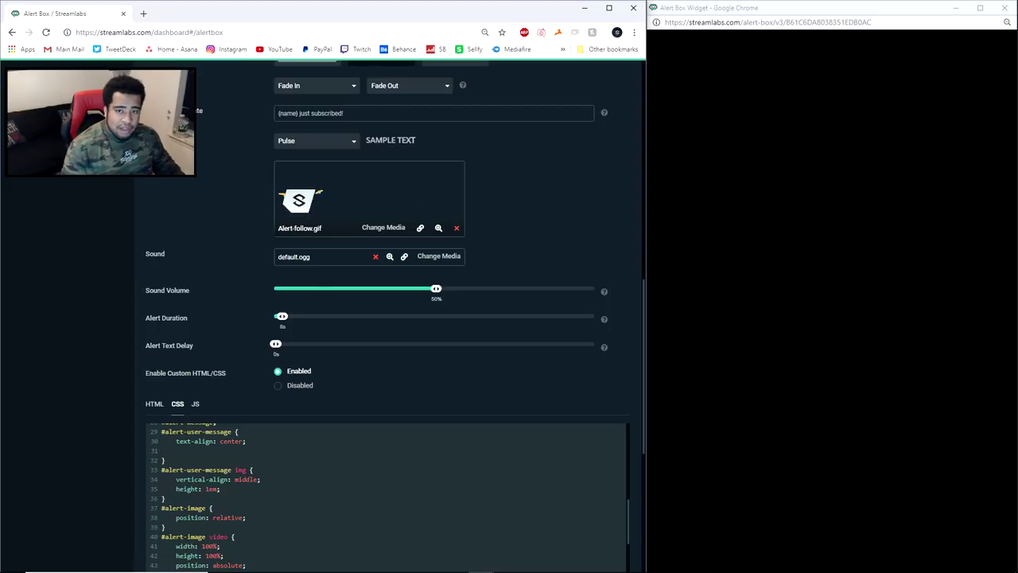
{"action": "left_click", "coordinate": [994, 72]}
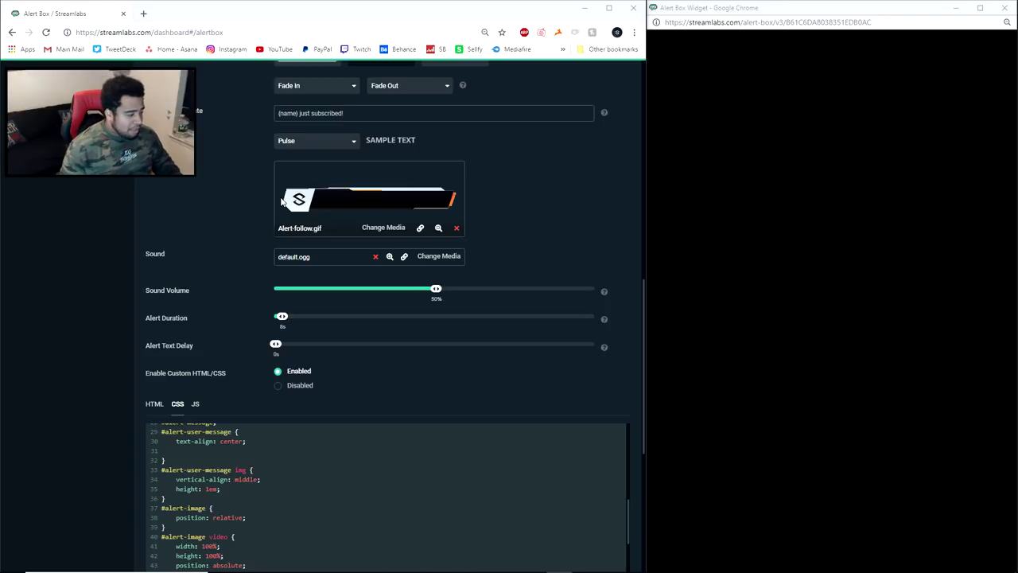
{"action": "scroll", "coordinate": [297, 350], "scroll_direction": "down", "scroll_amount": 1}
{"action": "left_click", "coordinate": [181, 398]}
{"action": "type", "text": "margin-left: 7%;"}
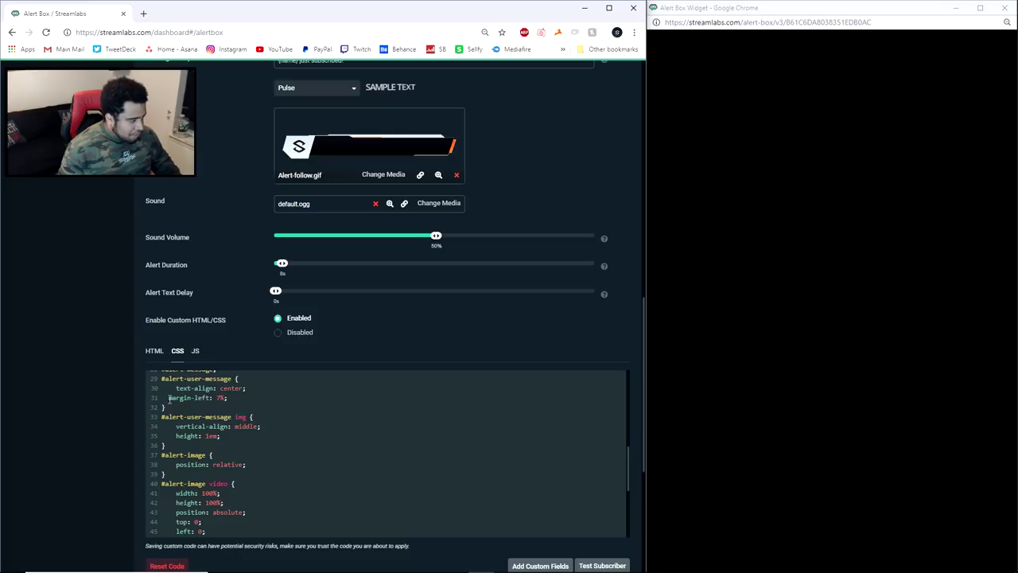
{"action": "key", "text": "shift+Tab"}
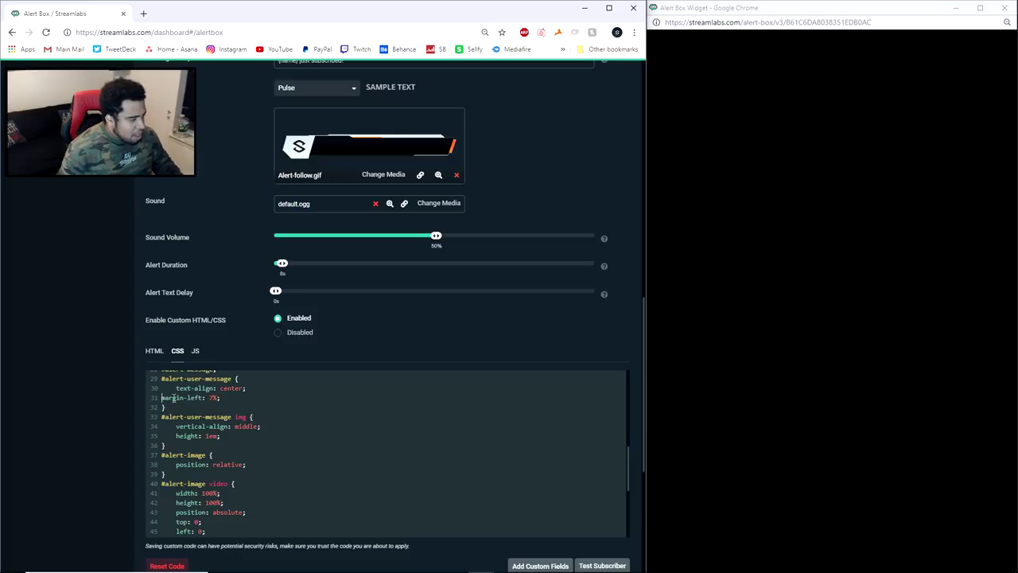
Set the margin-left value in the #alert-user-message rule to 11%
{"action": "left_click_drag", "start_coordinate": [161, 397], "coordinate": [211, 397]}
{"action": "double_click", "coordinate": [211, 397]}
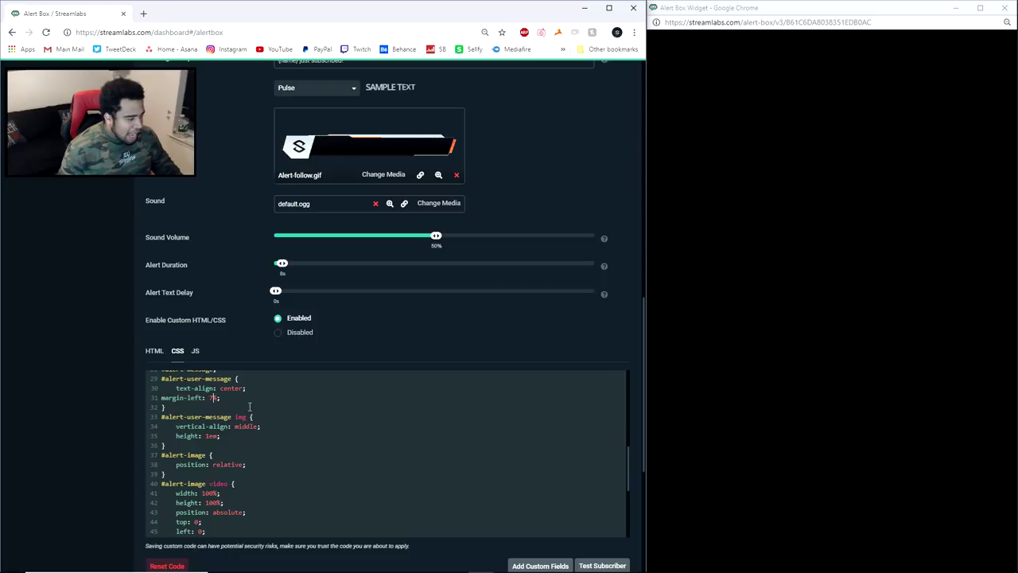
{"action": "key", "text": "BackSpace"}
{"action": "type", "text": "15"}
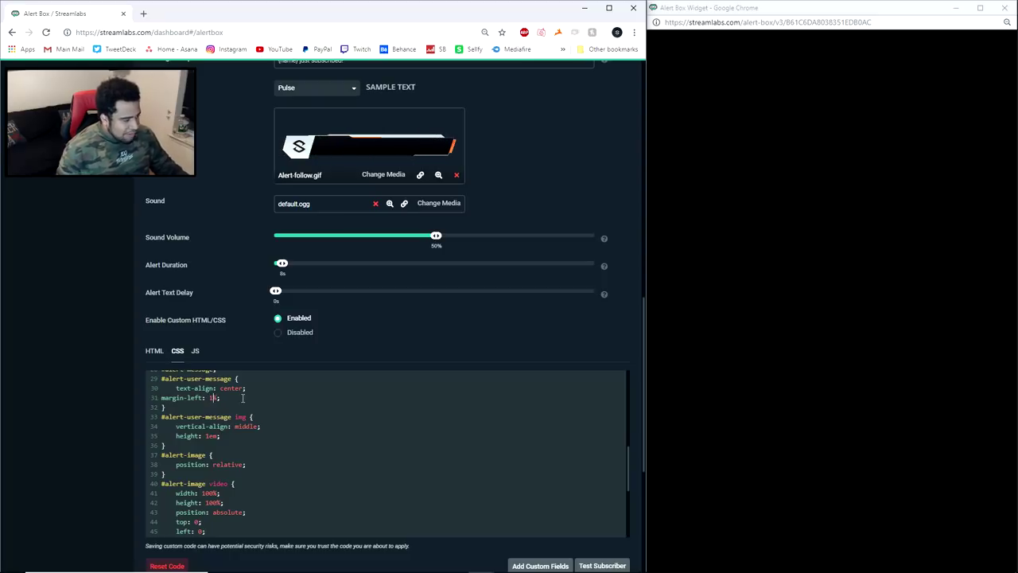
{"action": "key", "text": "End"}
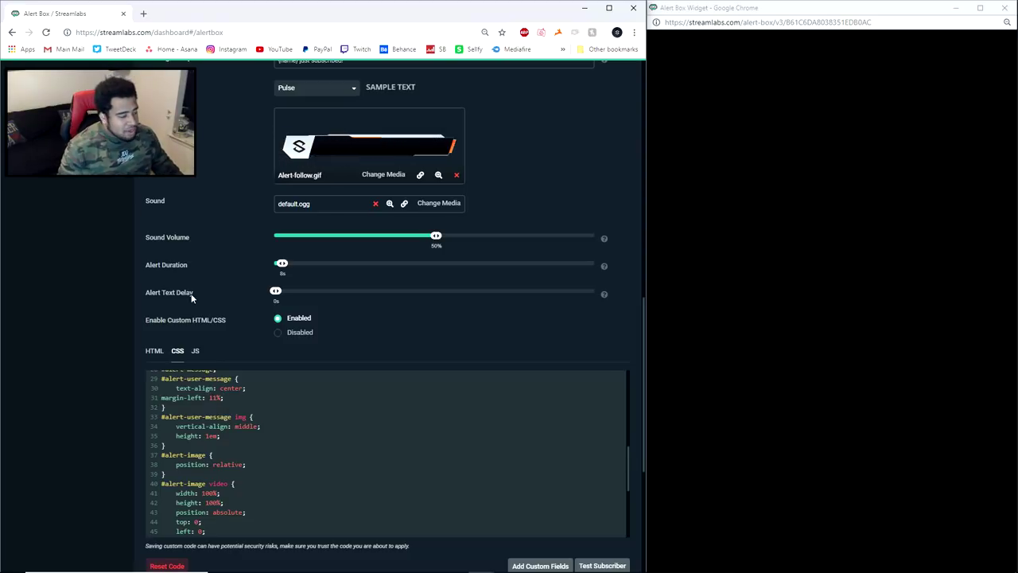
Save the Alert Box settings and send a test subscriber alert to check the shifted text
{"action": "scroll", "coordinate": [191, 296], "scroll_direction": "down", "scroll_amount": 4}
{"action": "left_click", "coordinate": [390, 552]}
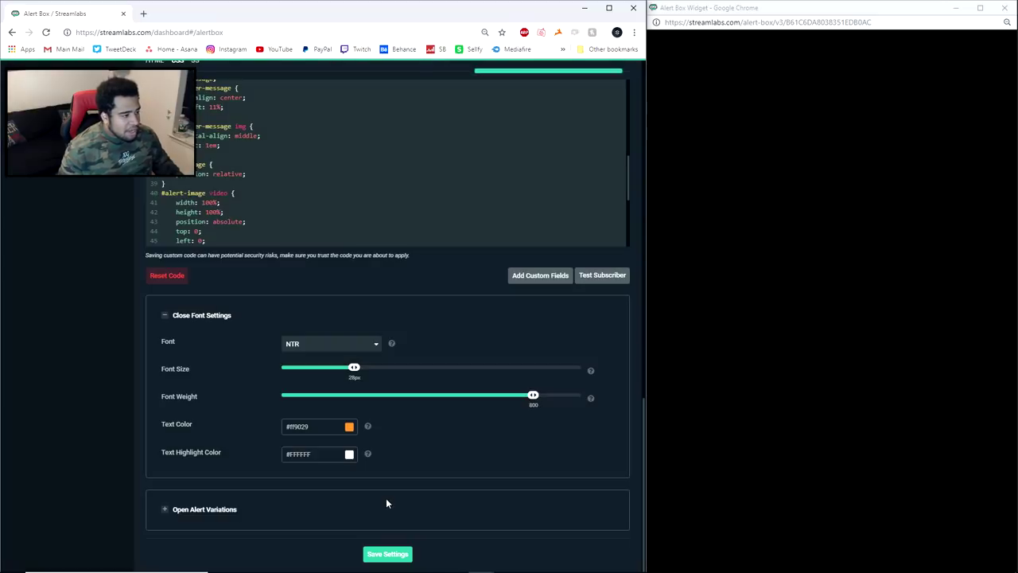
{"action": "scroll", "coordinate": [388, 493], "scroll_direction": "up", "scroll_amount": 15}
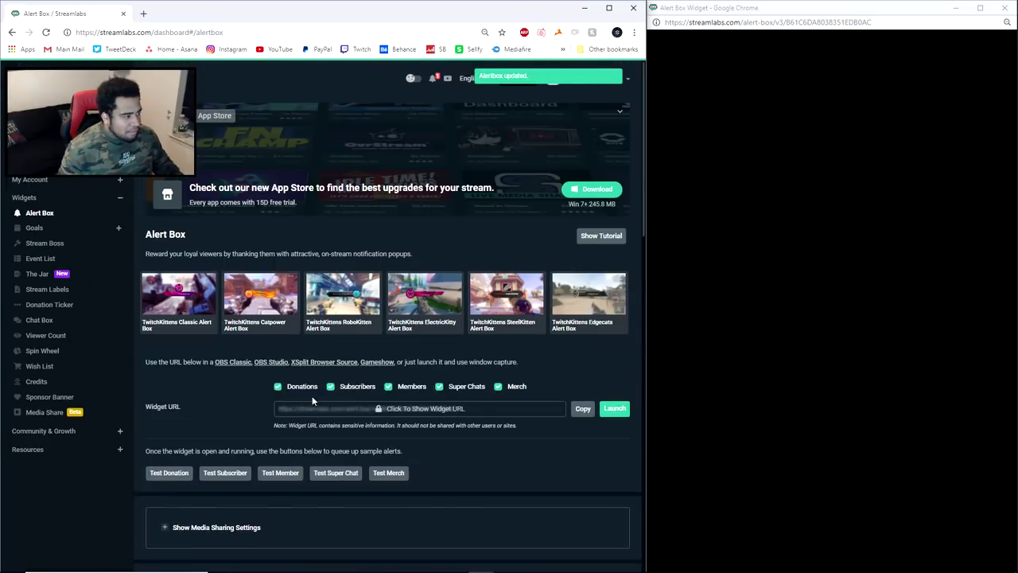
{"action": "left_click", "coordinate": [229, 475]}
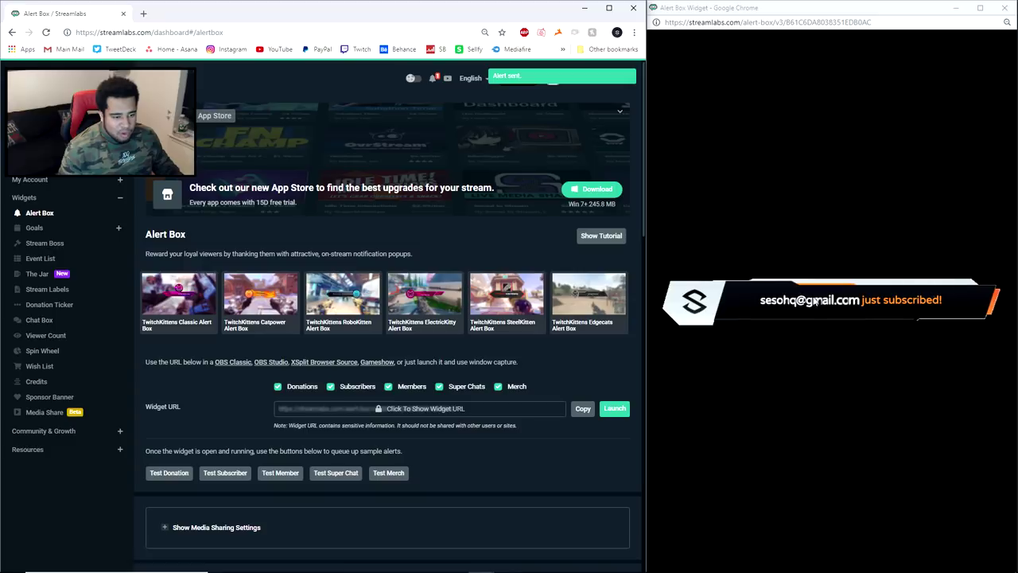